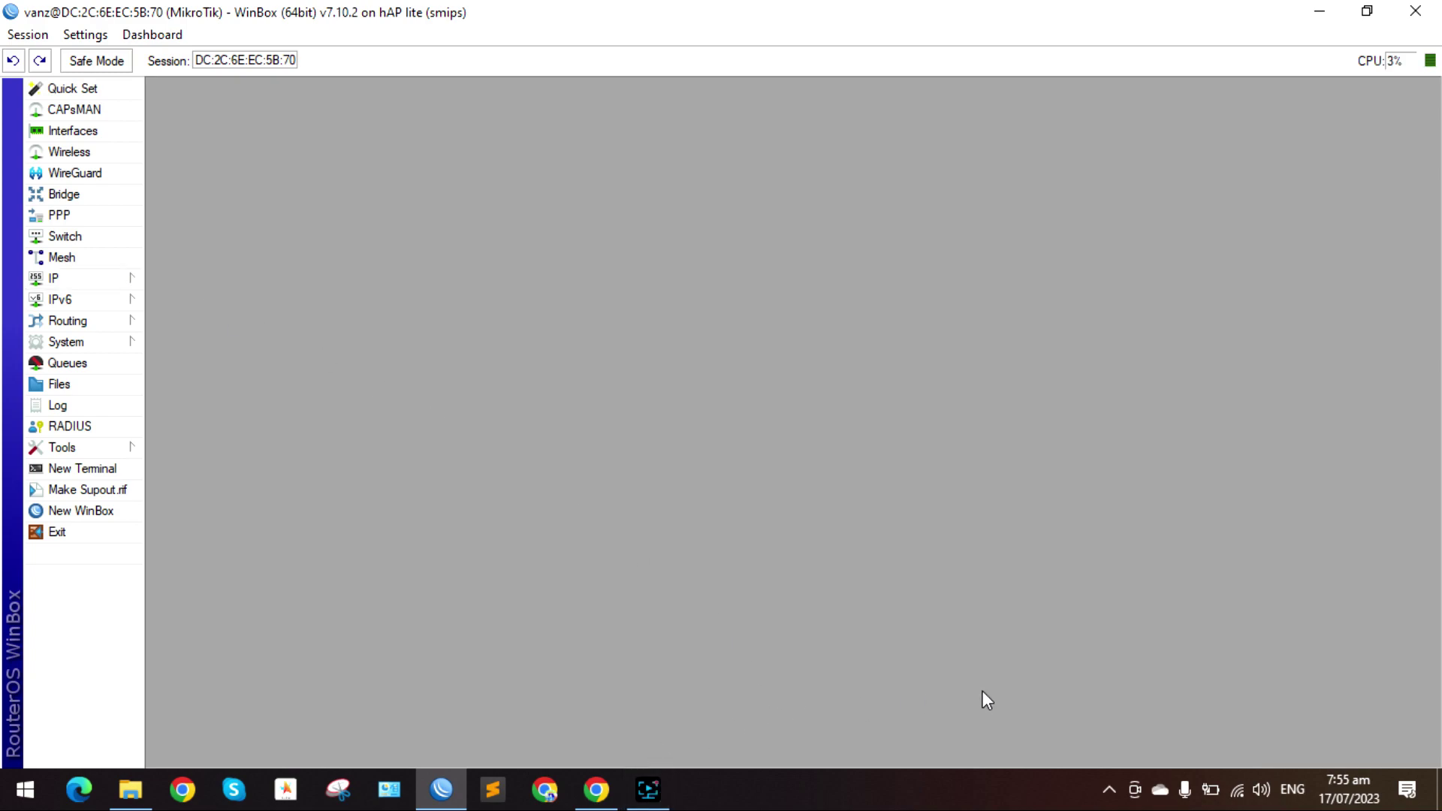
Bring the MikroTik wiki page in Chrome to the front
left_click(599, 789)
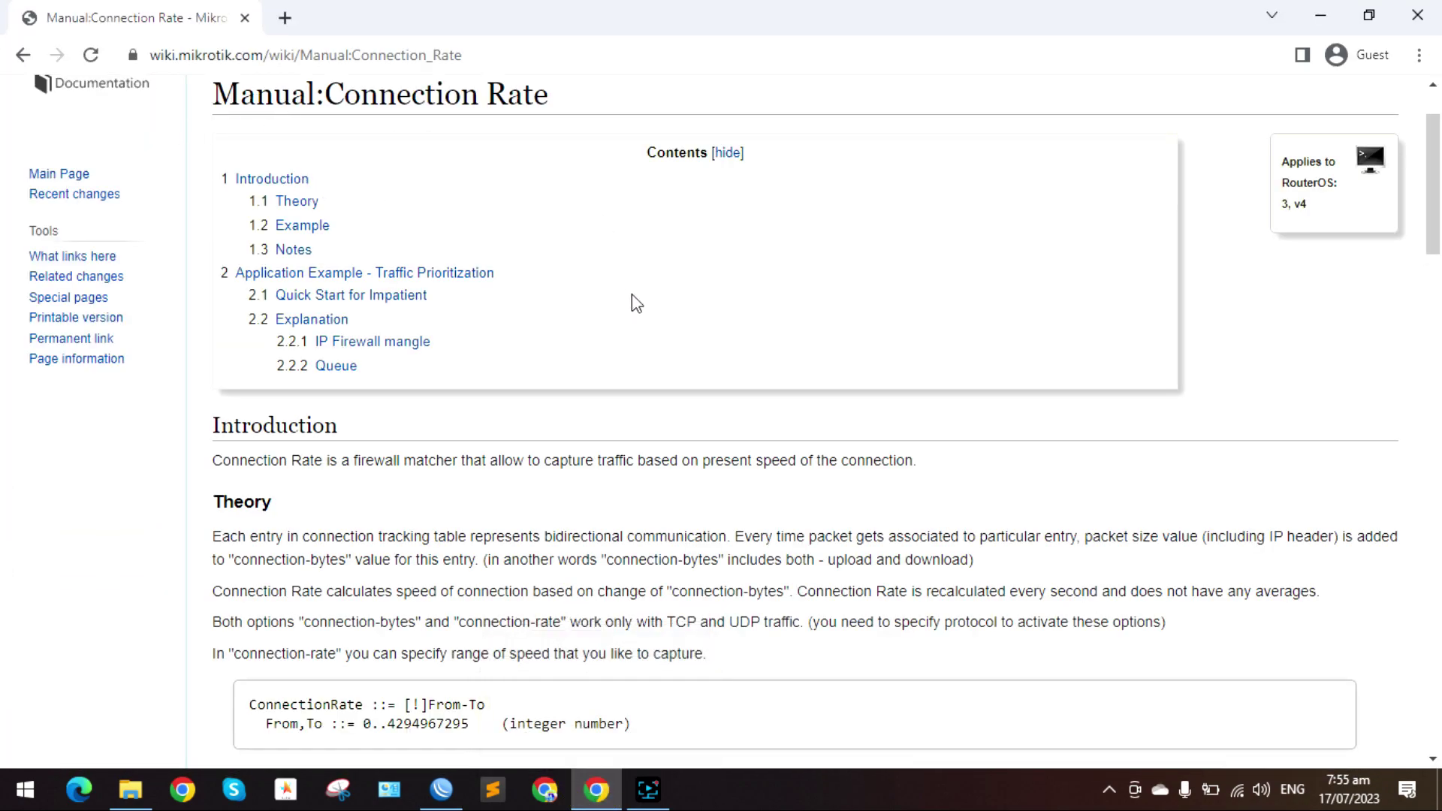
Read the Connection Rate page's example rules and notes, then minimize Chrome back to WinBox
scroll(383, 256, "up", 2)
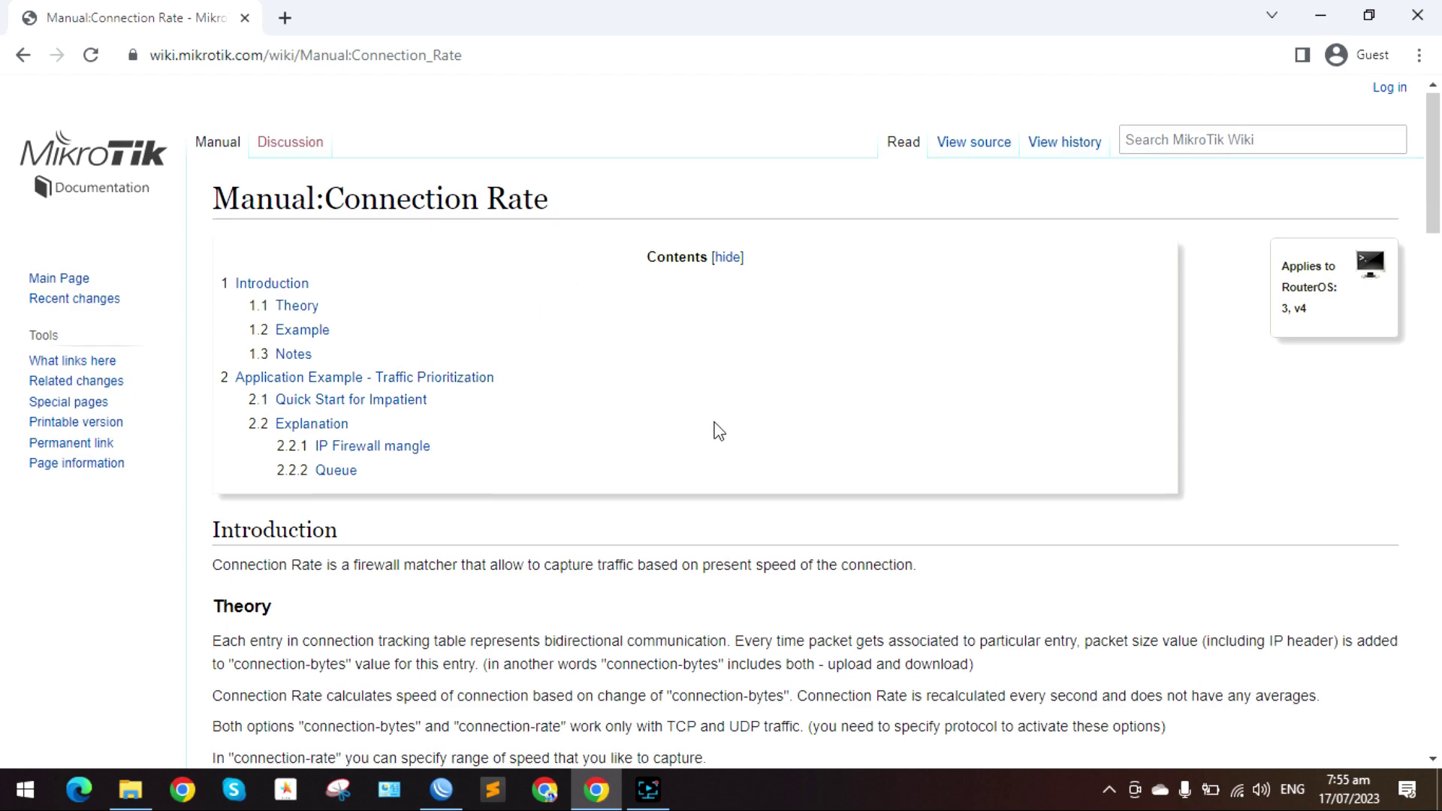
scroll(714, 430, "down", 2)
scroll(532, 376, "down", 1)
scroll(537, 411, "down", 2)
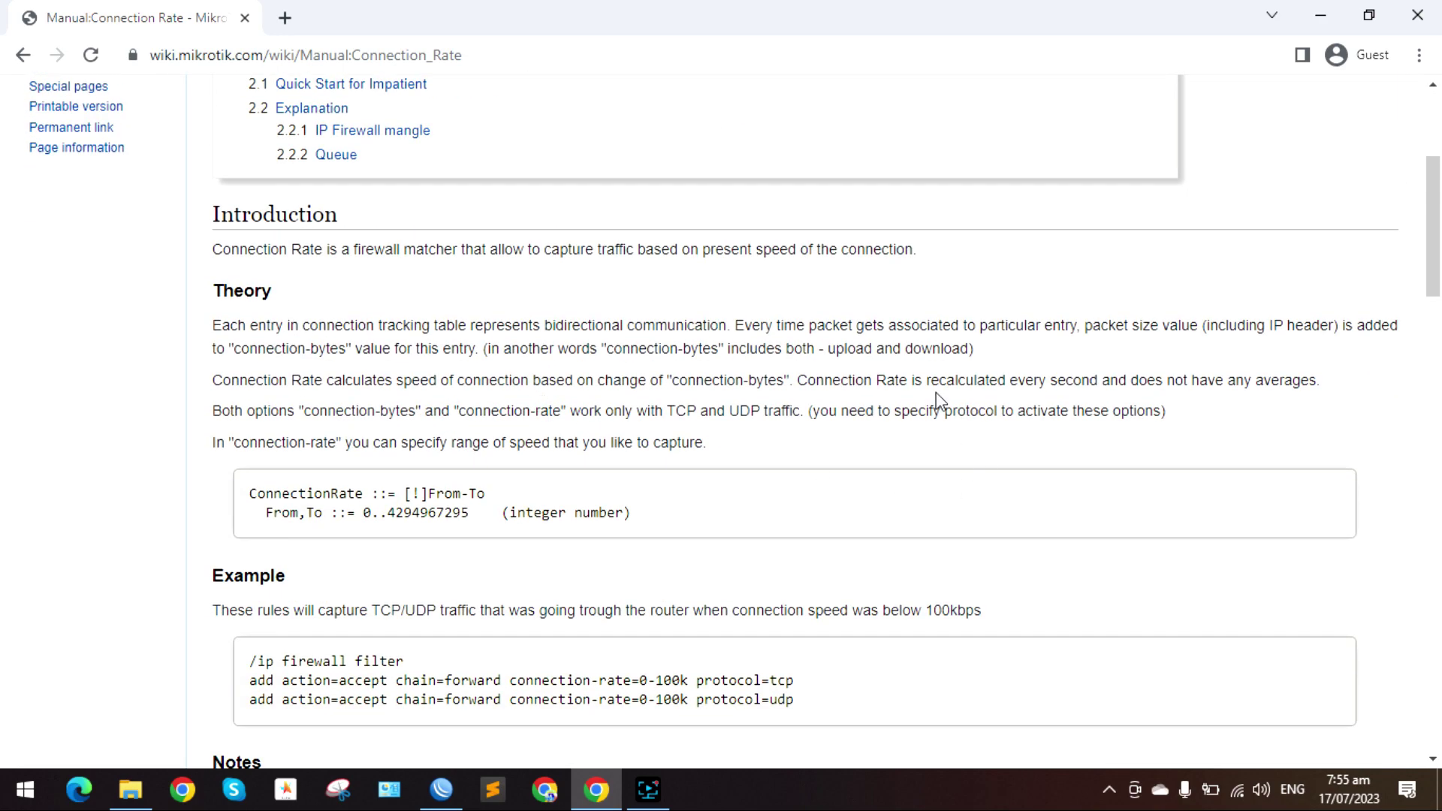
scroll(875, 515, "down", 3)
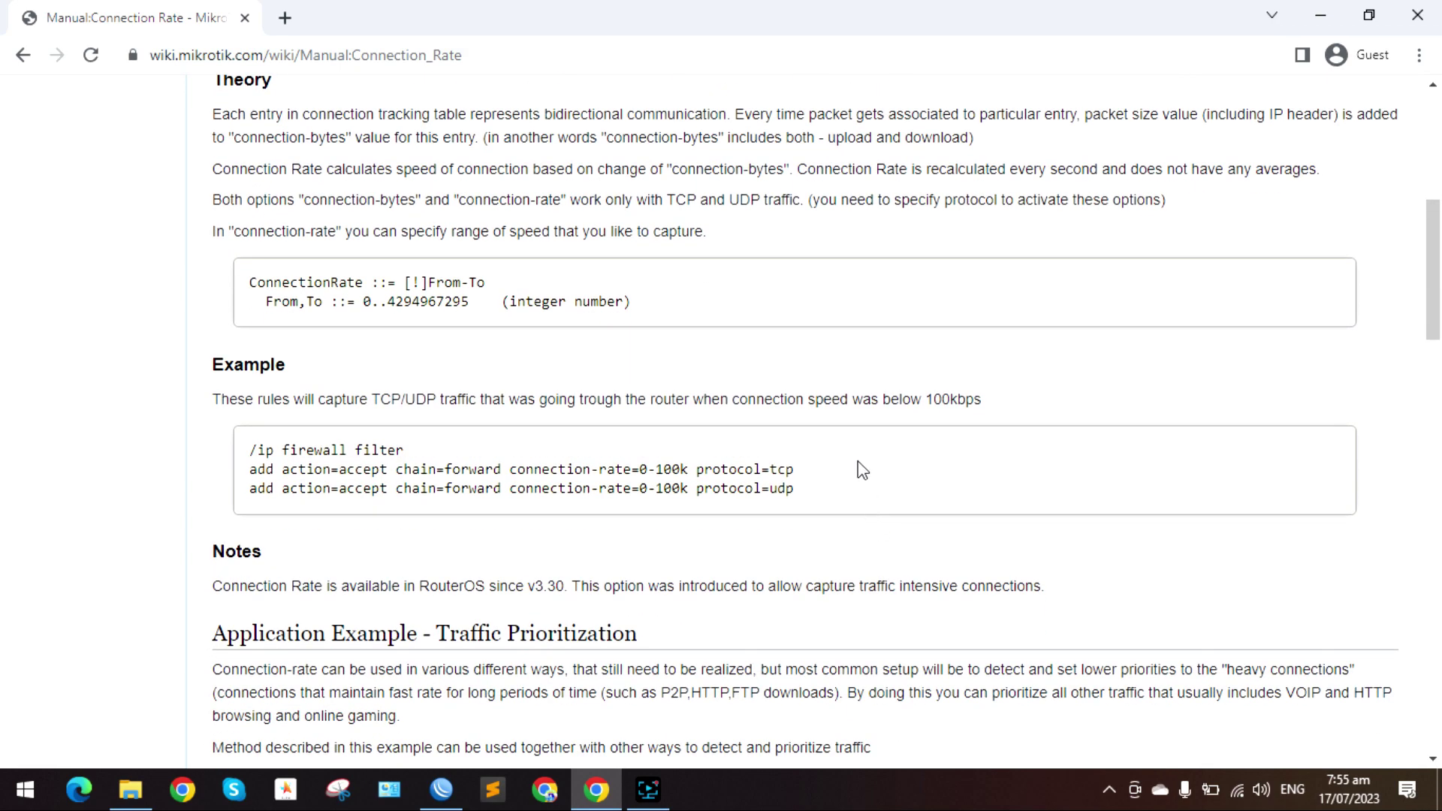
scroll(863, 470, "down", 3)
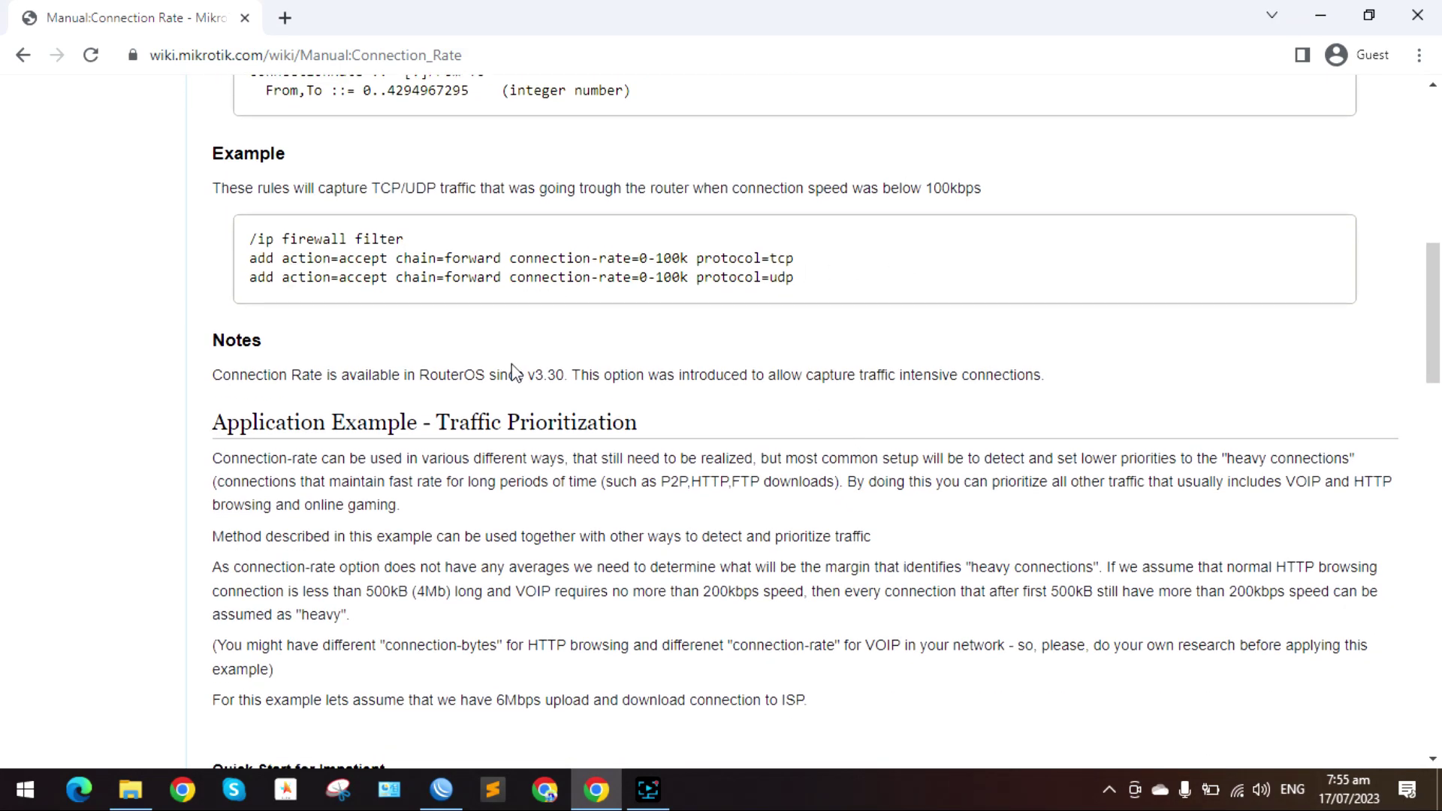
scroll(686, 409, "up", 4)
scroll(743, 421, "down", 6)
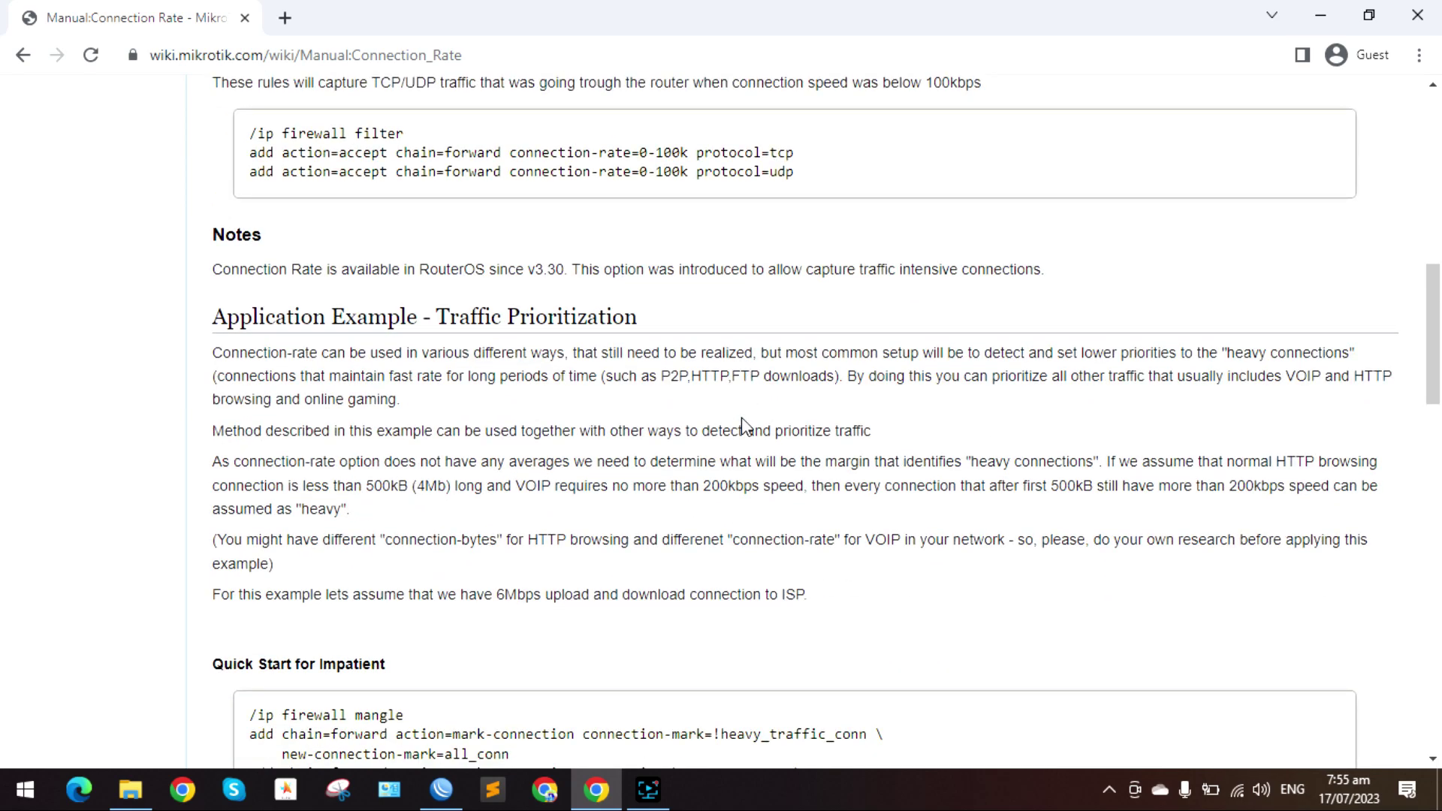
scroll(742, 426, "down", 6)
scroll(778, 478, "up", 7)
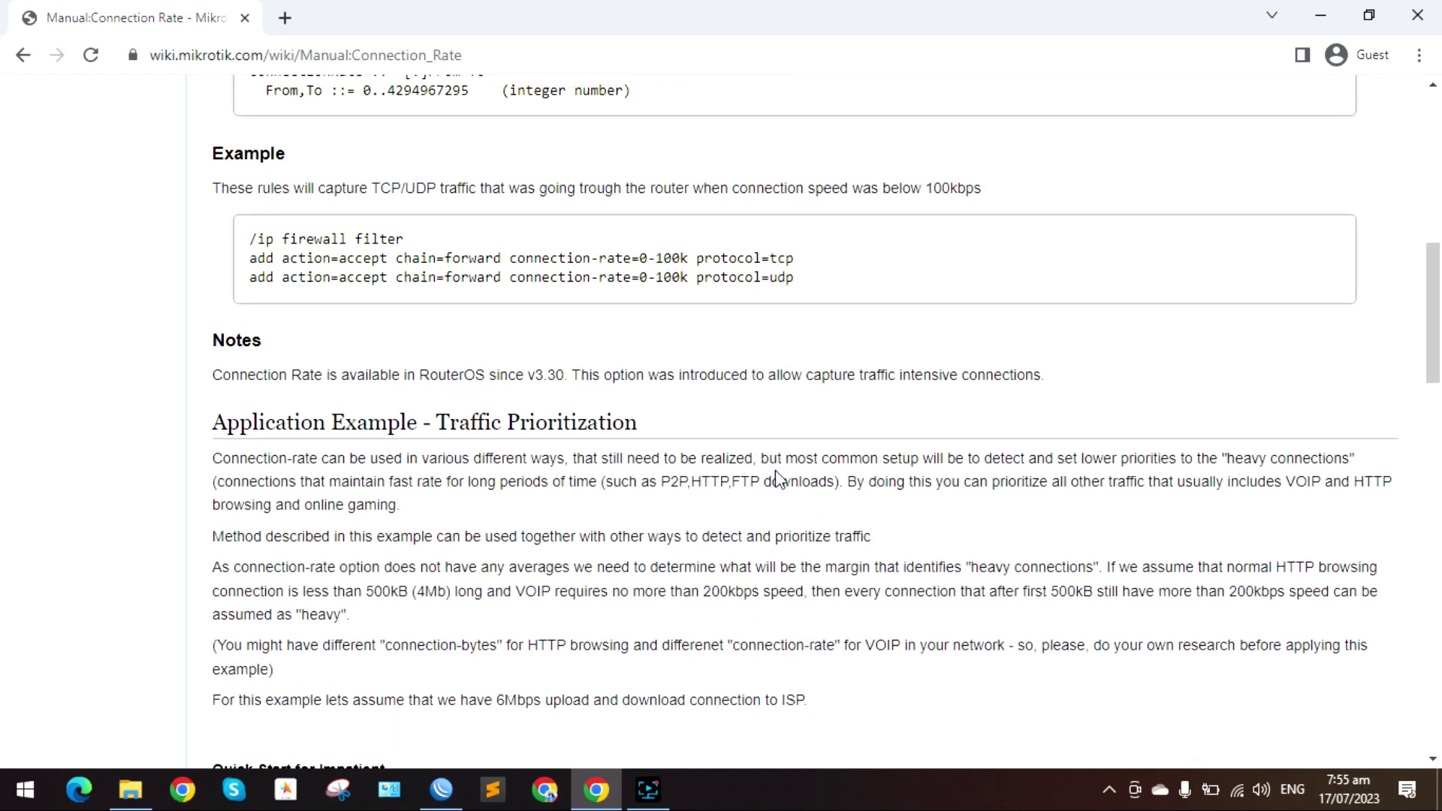
scroll(778, 477, "up", 10)
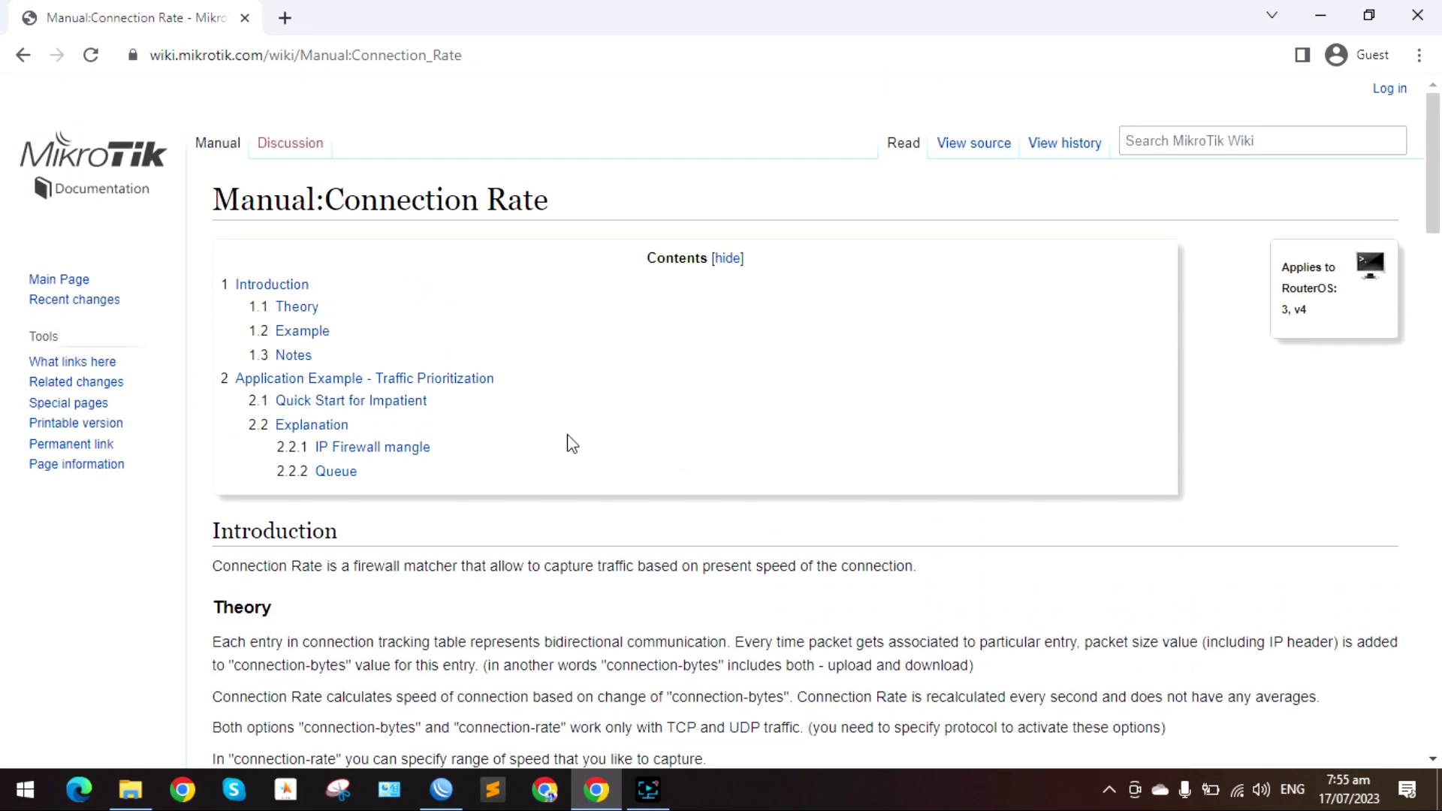
scroll(571, 444, "down", 7)
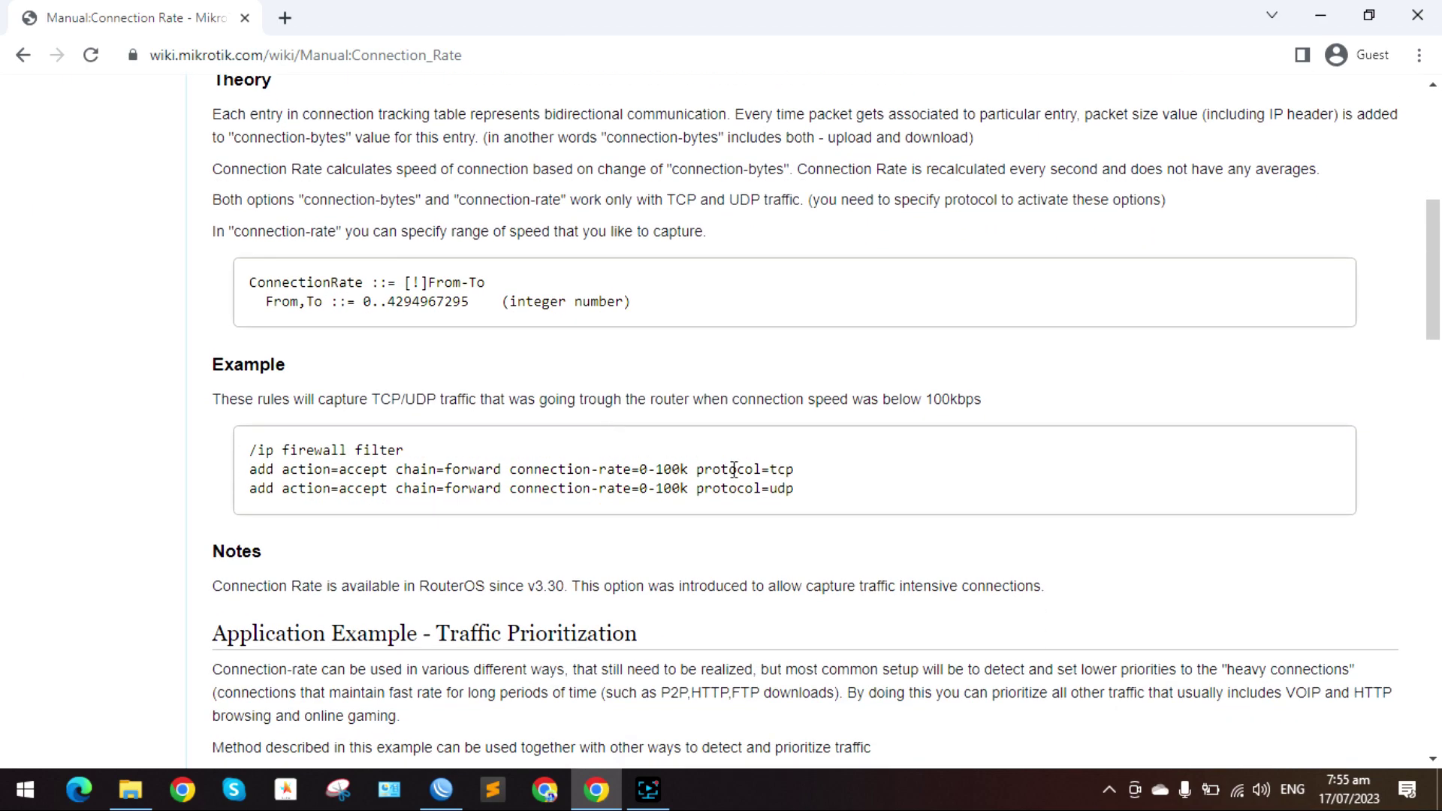
scroll(816, 503, "up", 1)
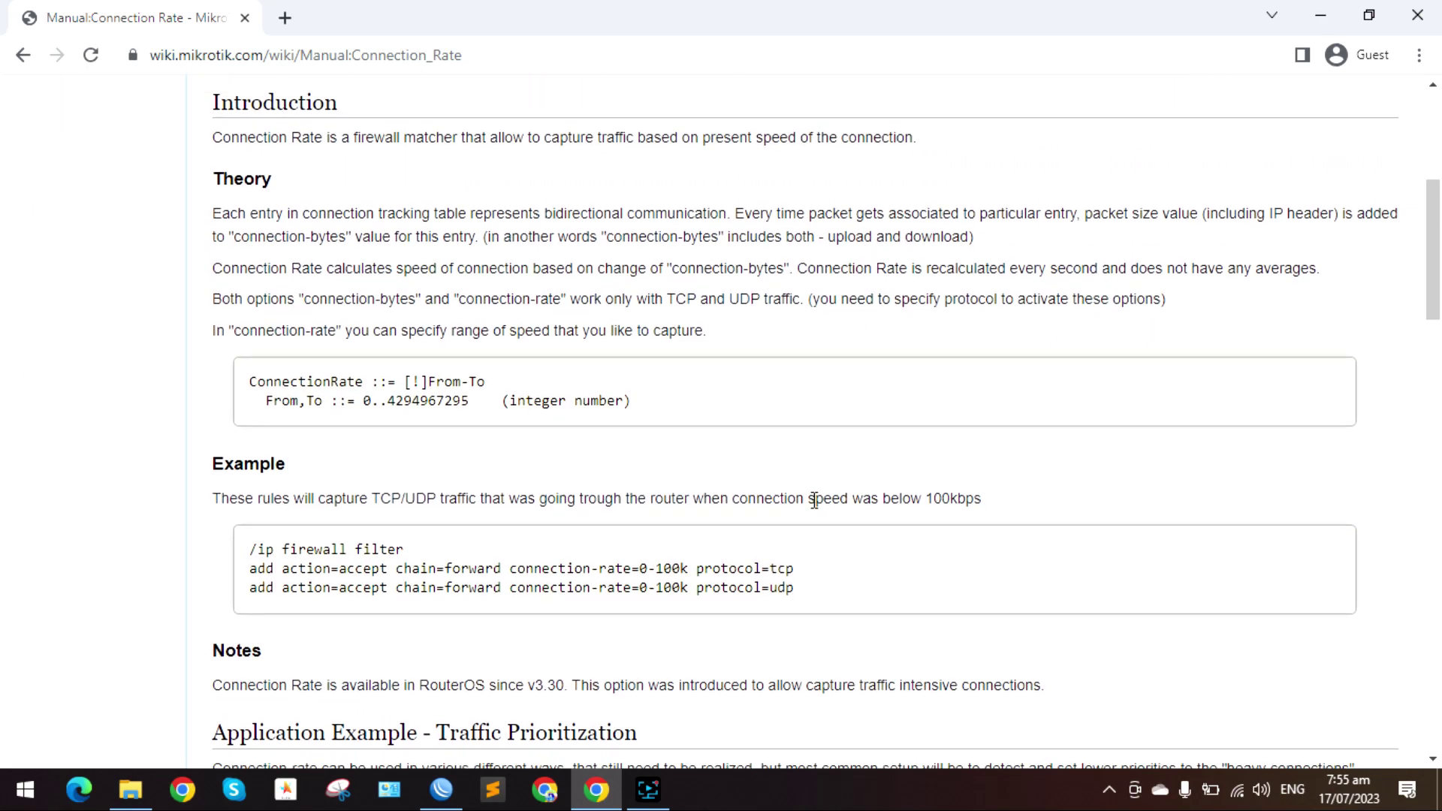
scroll(815, 501, "down", 4)
scroll(821, 387, "down", 3)
scroll(821, 387, "down", 3)
scroll(821, 390, "up", 8)
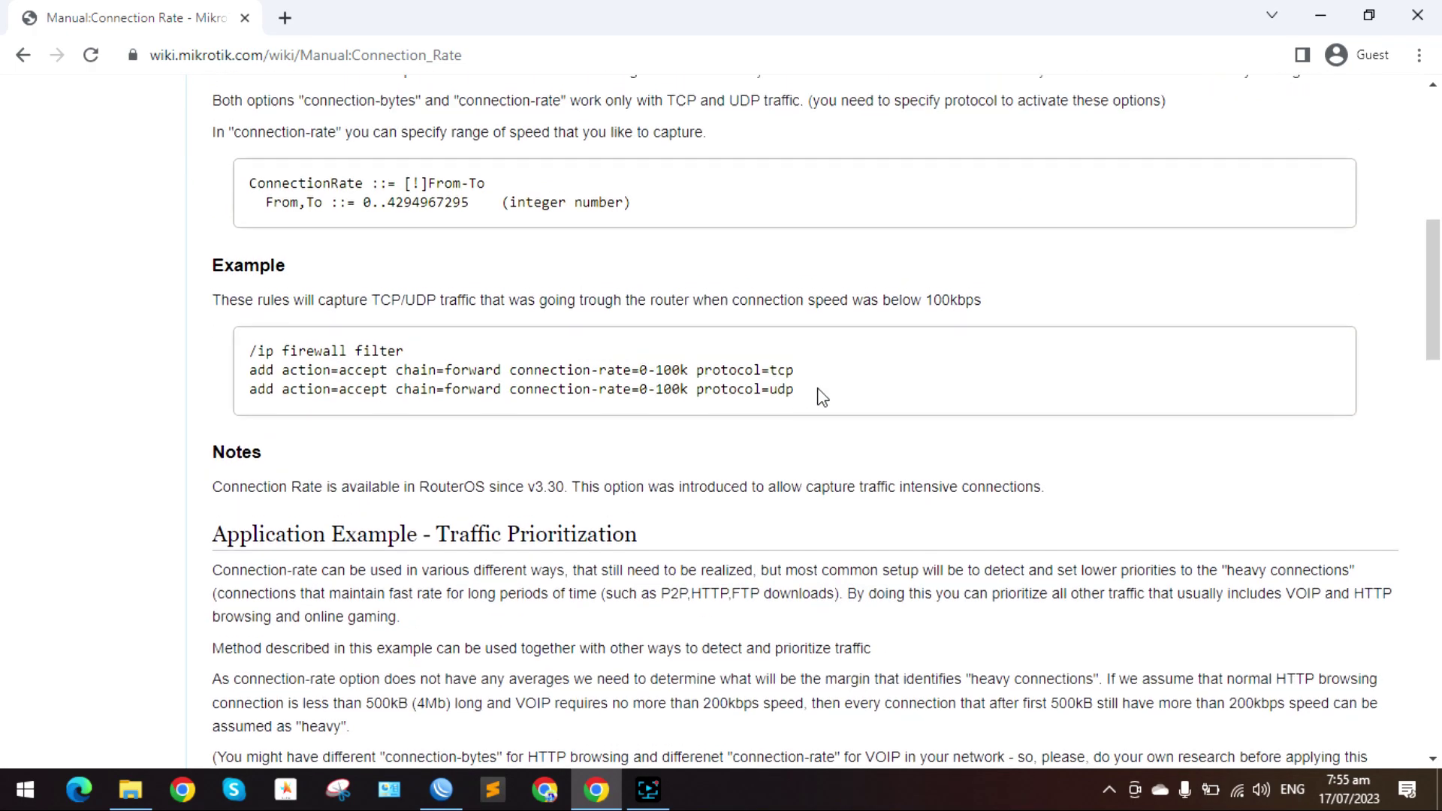
scroll(823, 397, "up", 4)
left_click(1320, 15)
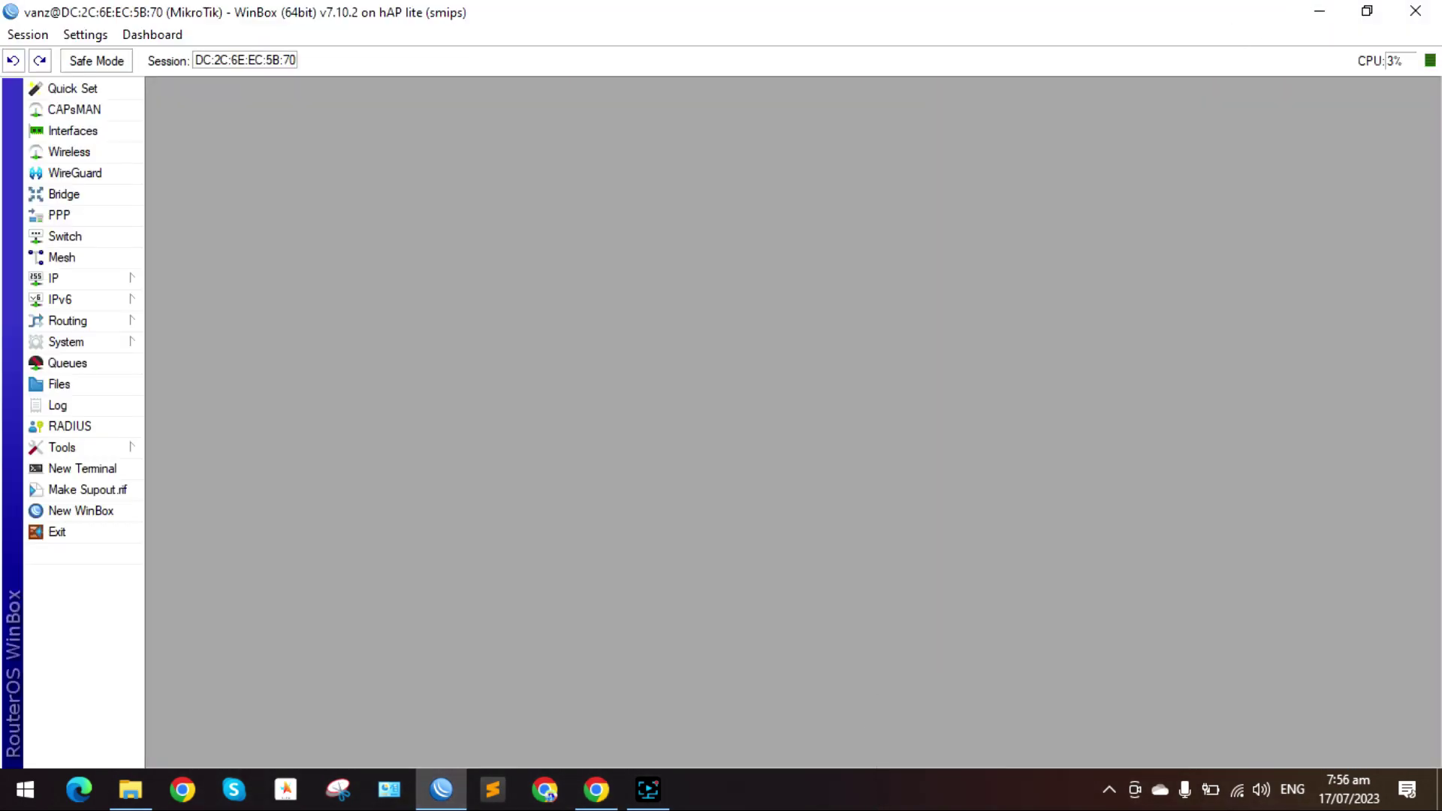
Open IP > Firewall on the Mangle rules list
left_click(78, 283)
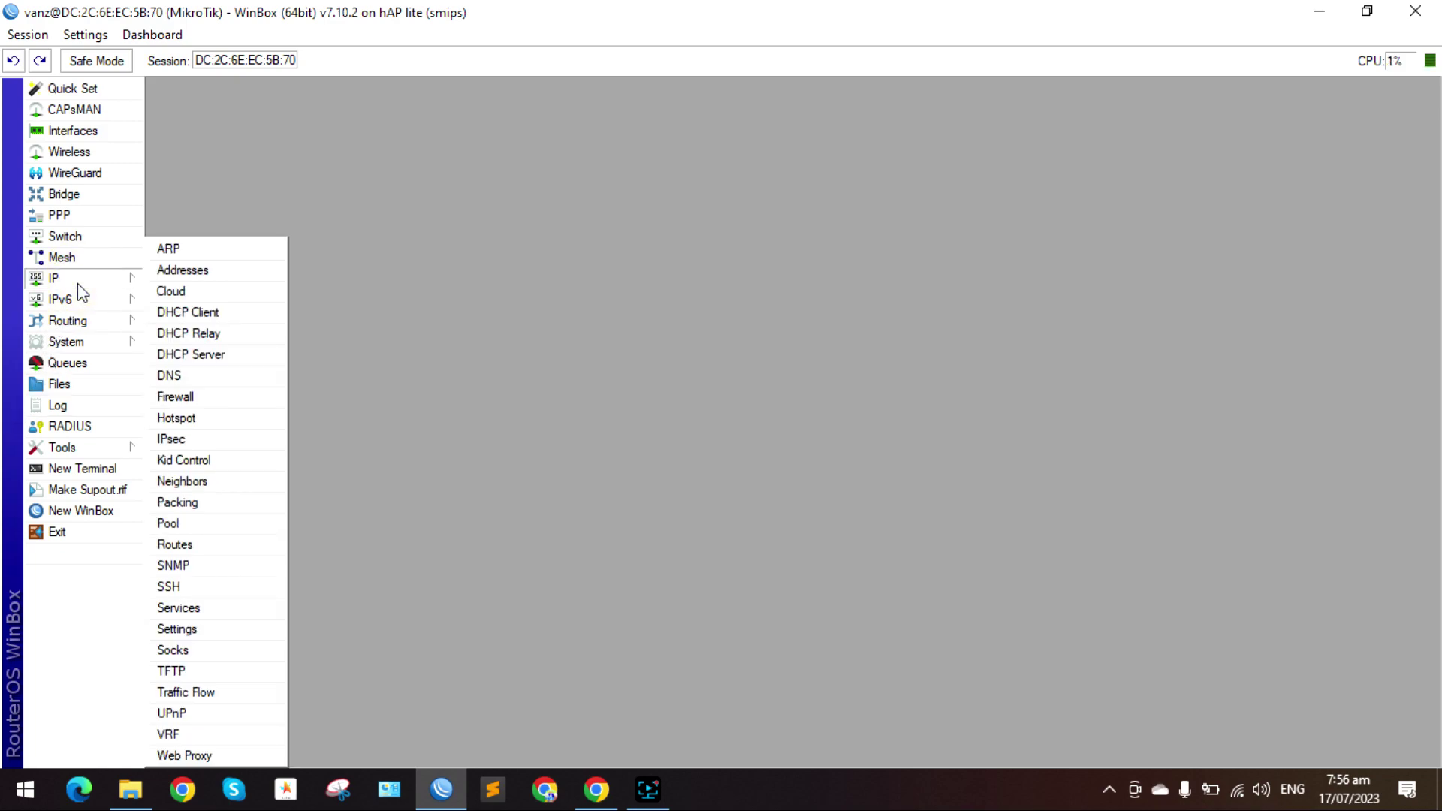
left_click(186, 402)
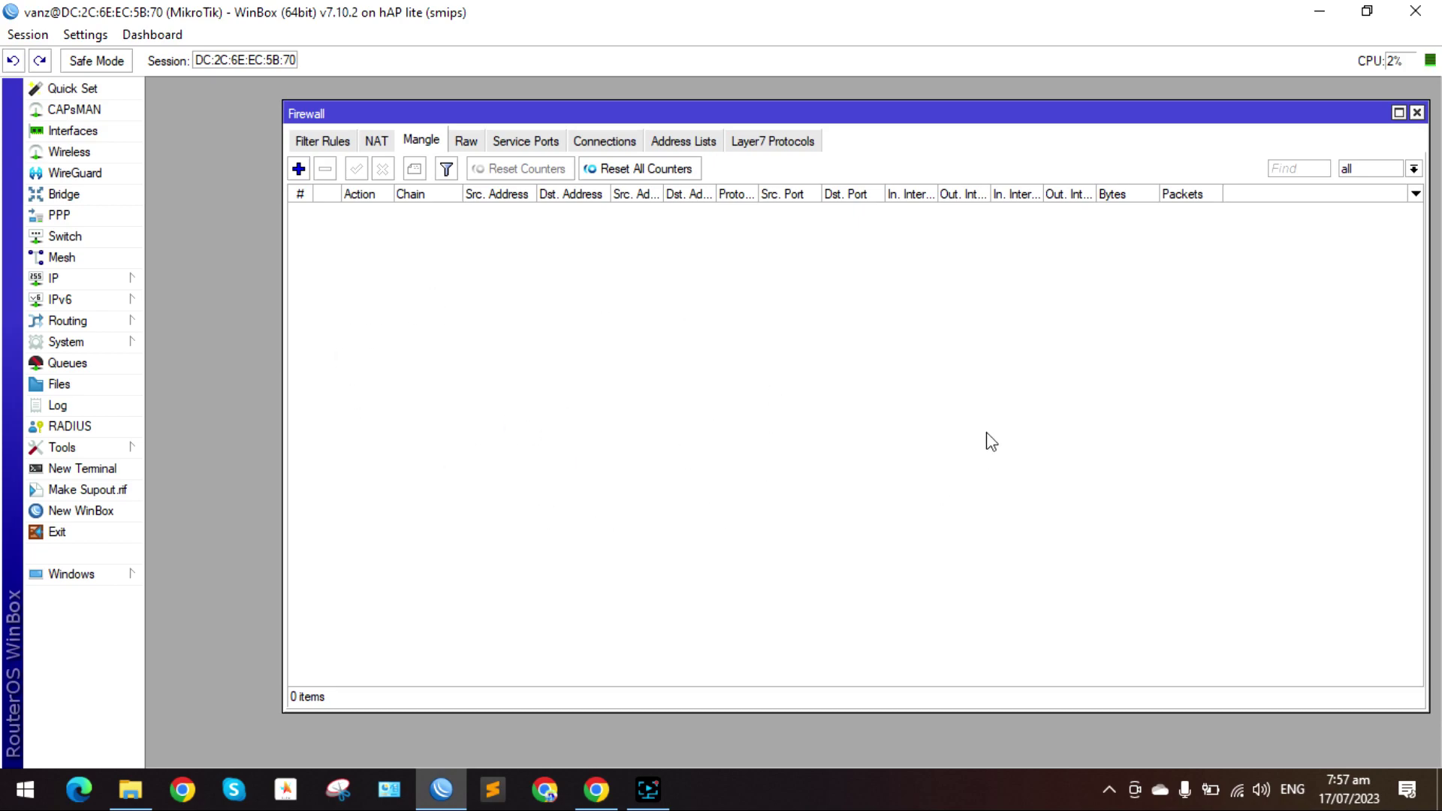
Create a new mangle rule matching protocol 6 (tcp) with Connection Rate 0-100k
left_click(299, 170)
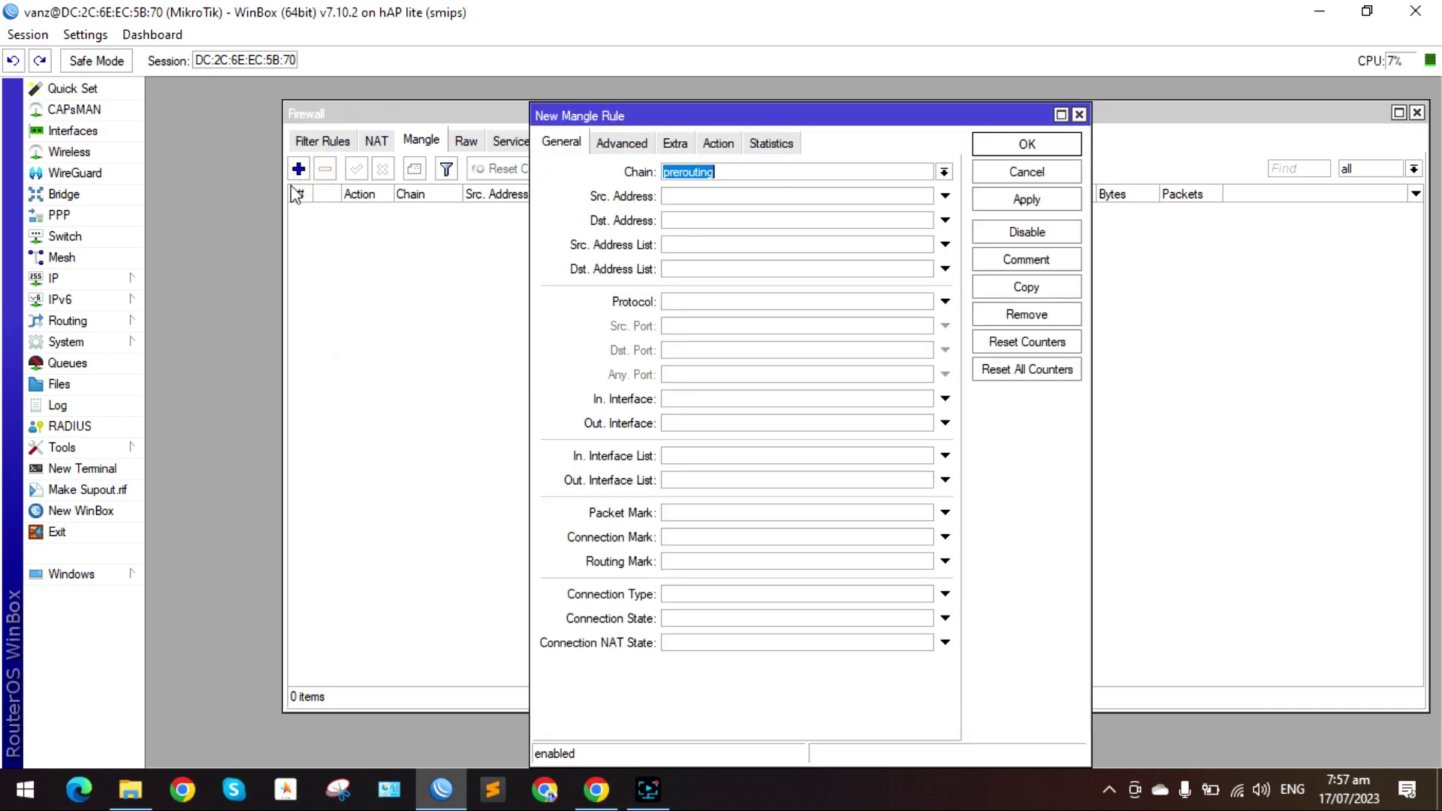
left_click_drag(600, 136, 527, 248)
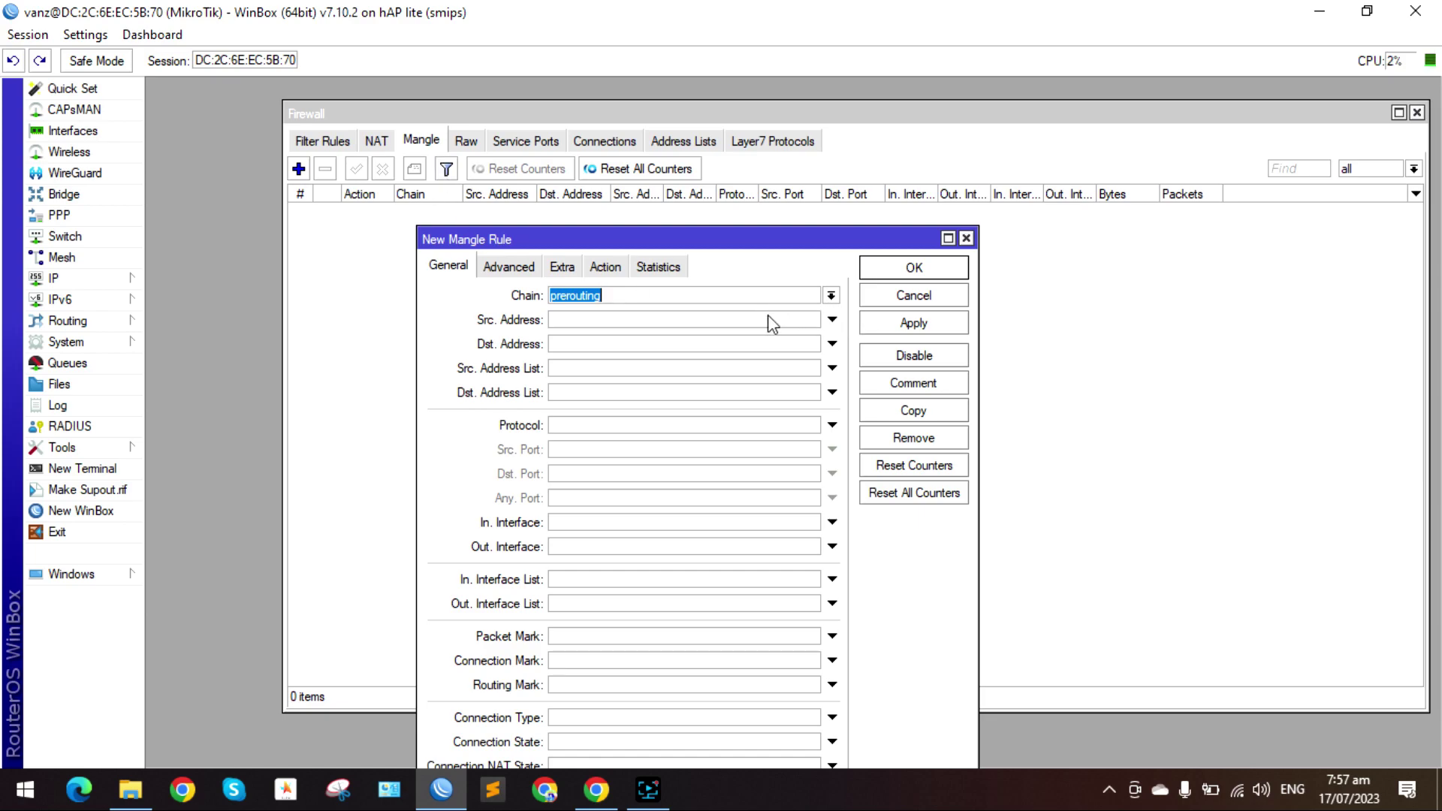
left_click_drag(554, 245, 535, 111)
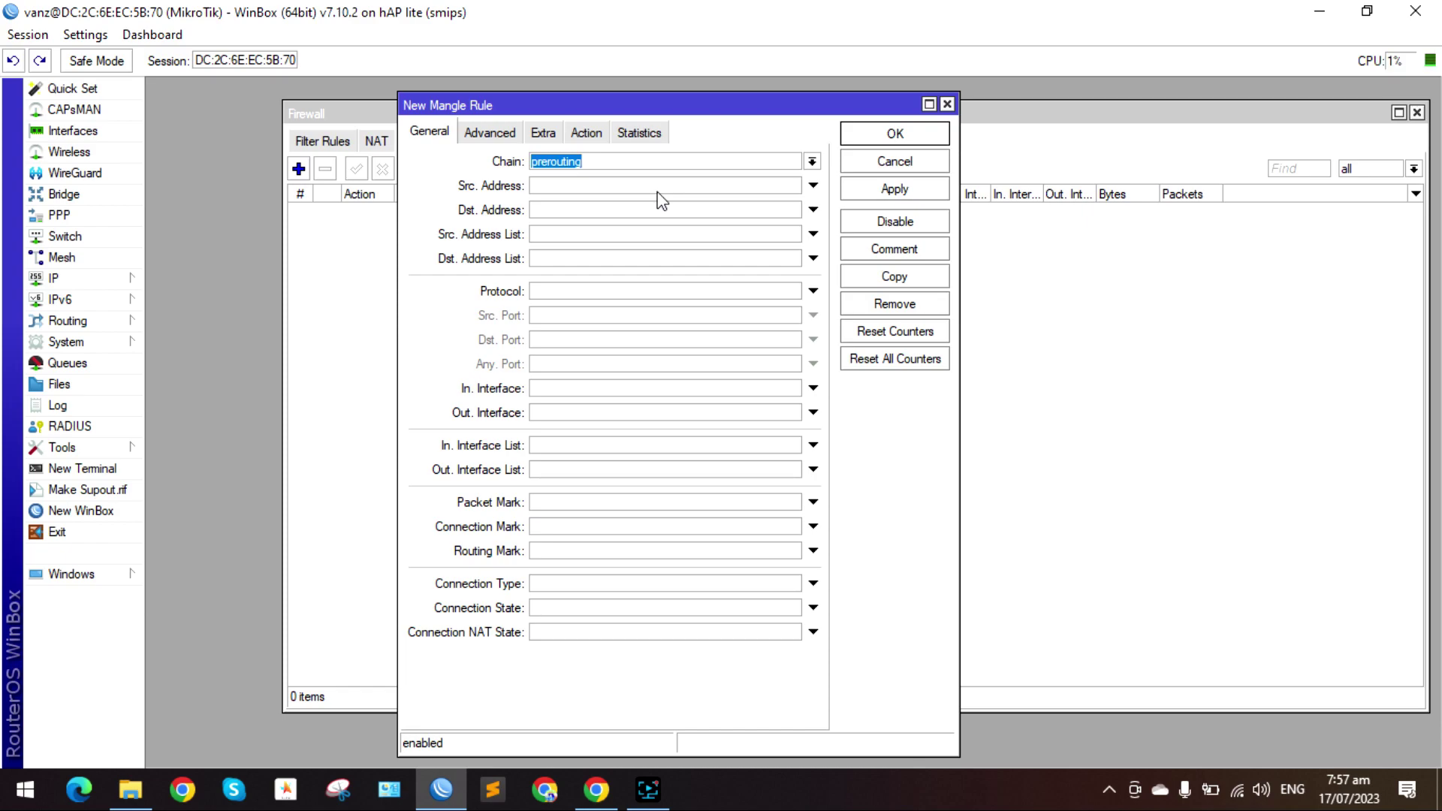
left_click(564, 290)
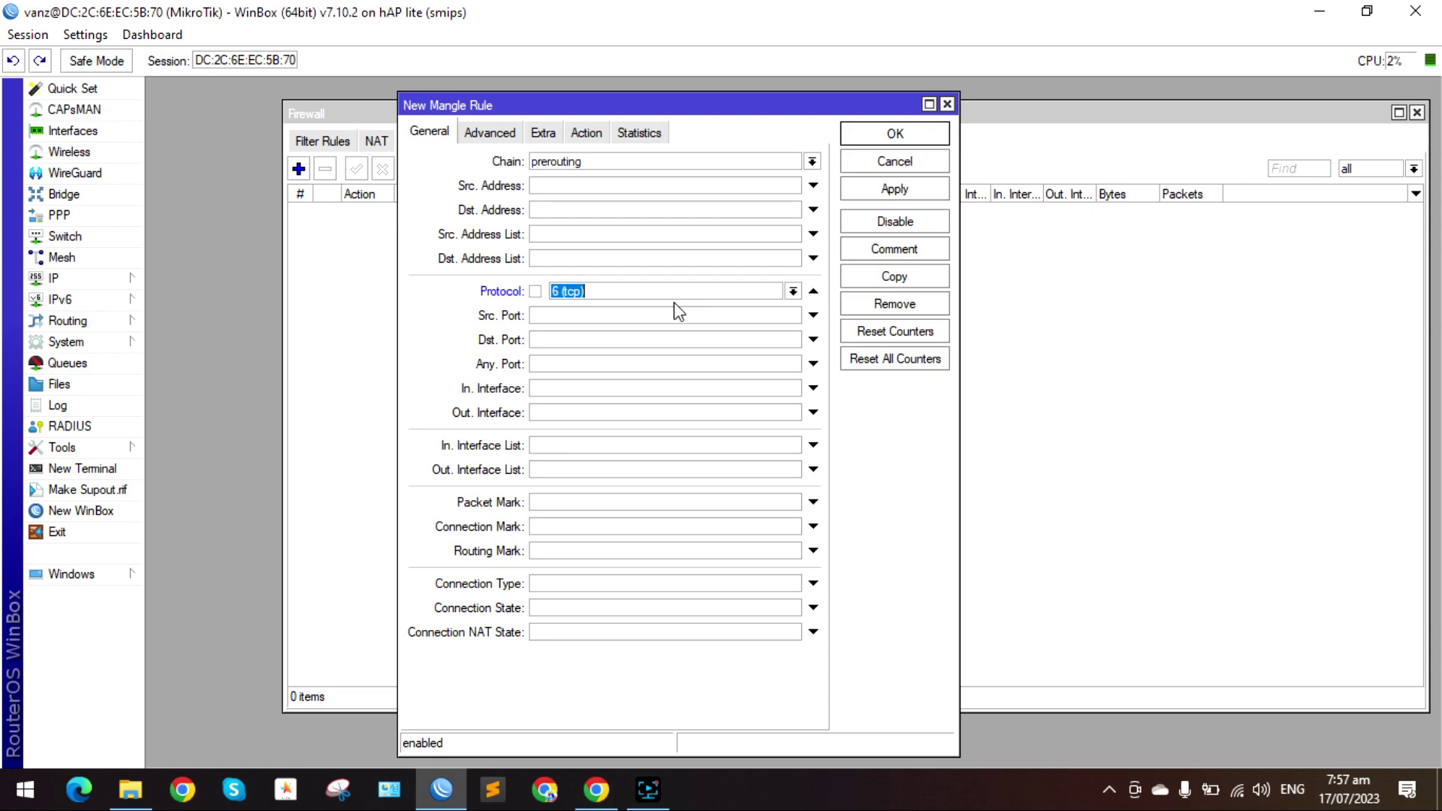
left_click(490, 134)
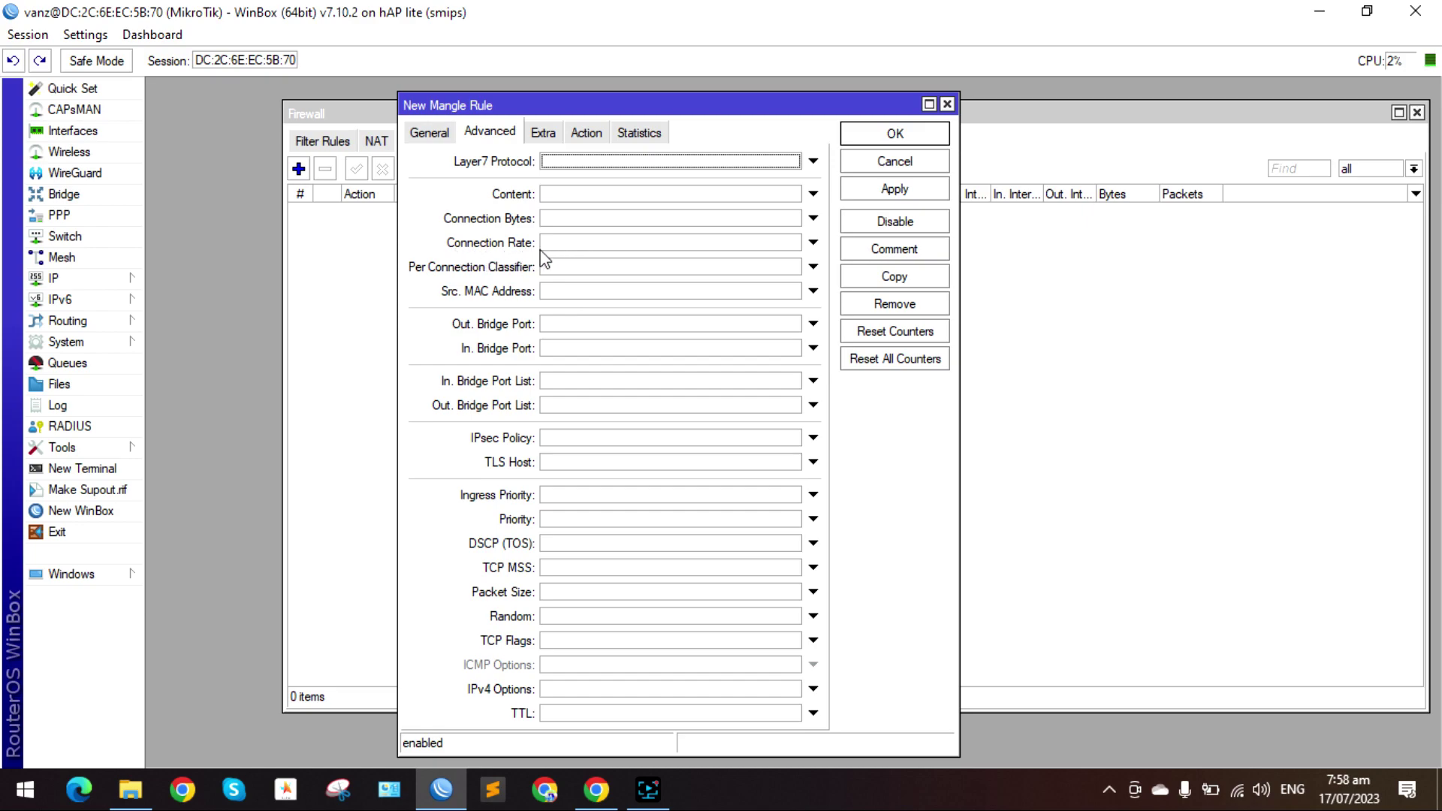
left_click(586, 245)
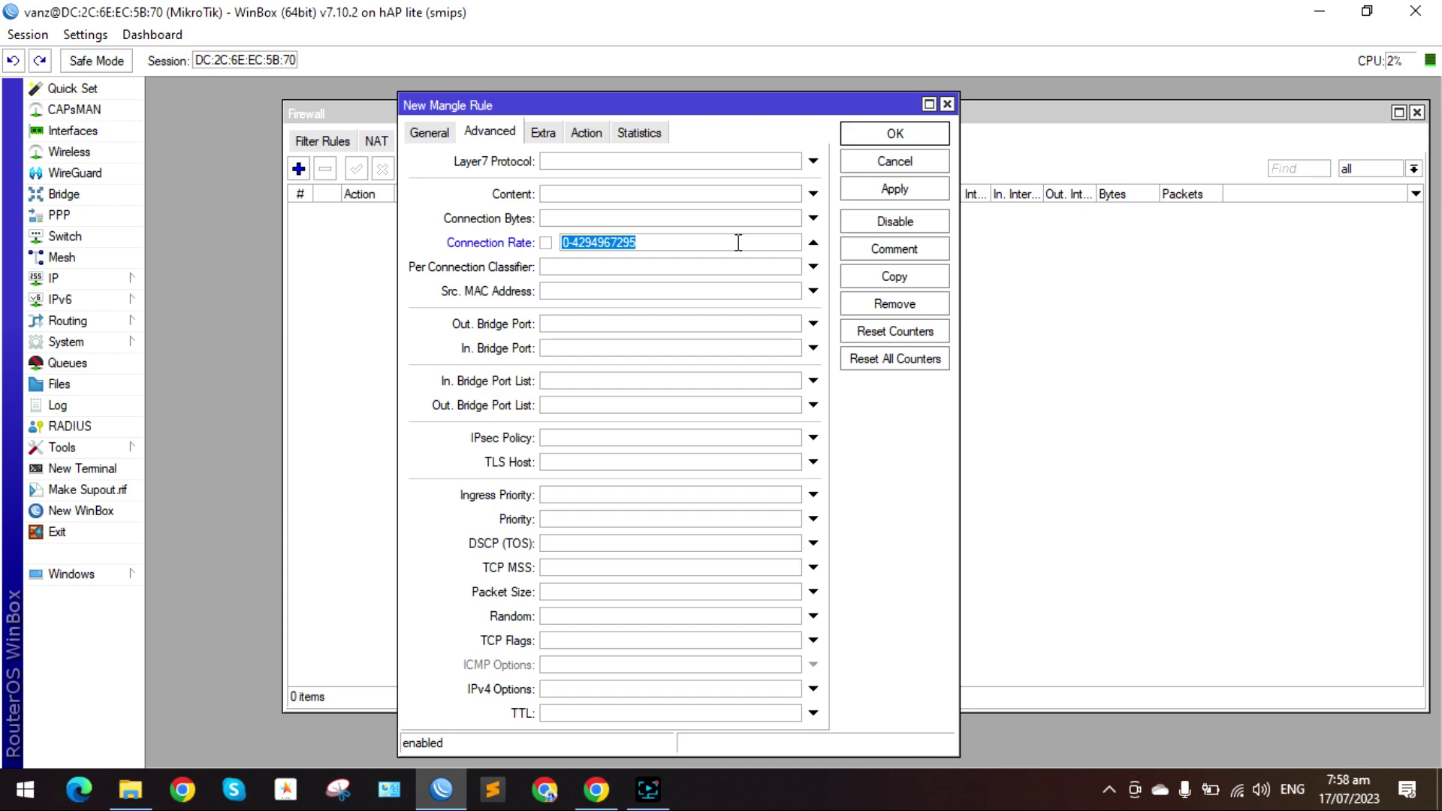
type("0-")
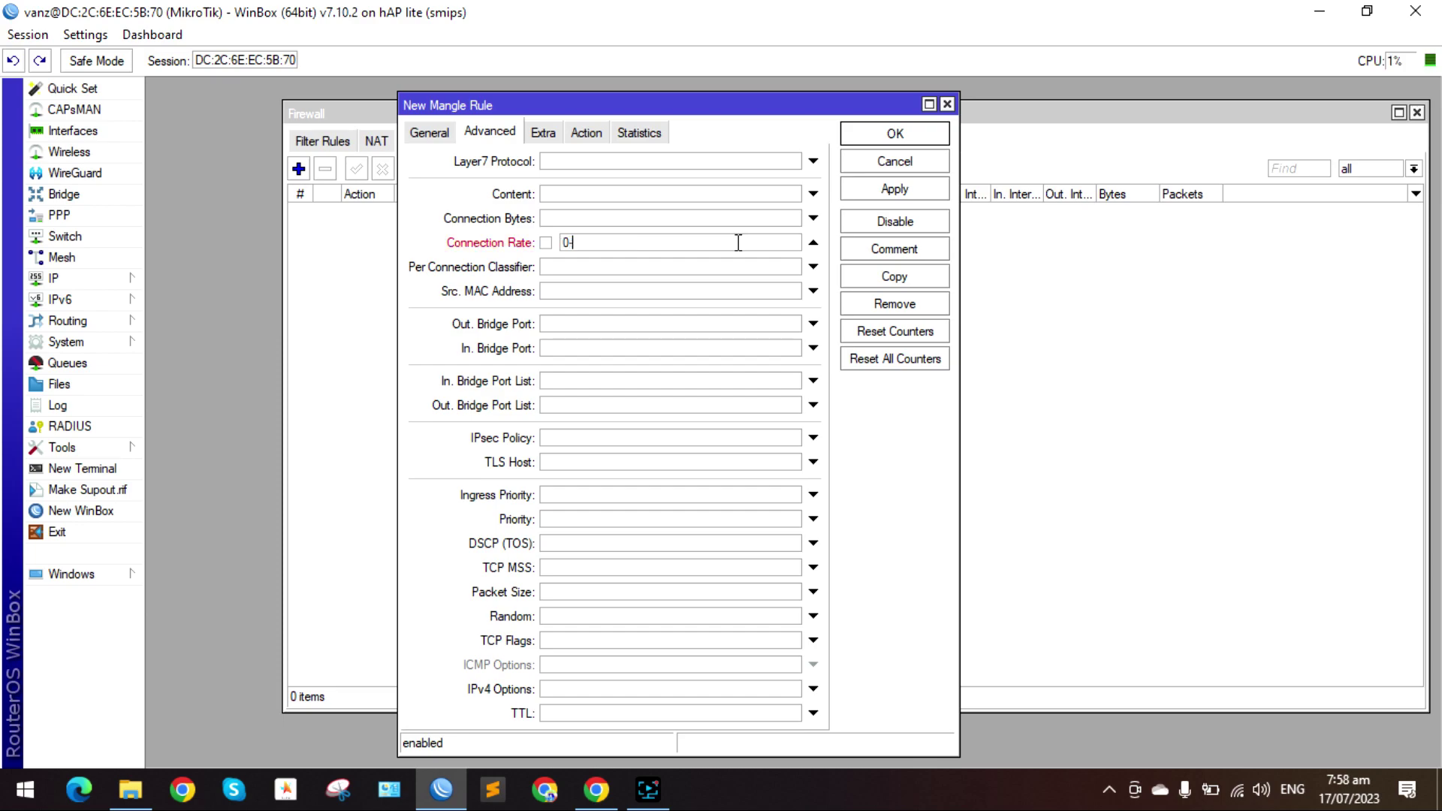
type("100k")
left_click_drag(616, 242, 518, 251)
left_click(587, 133)
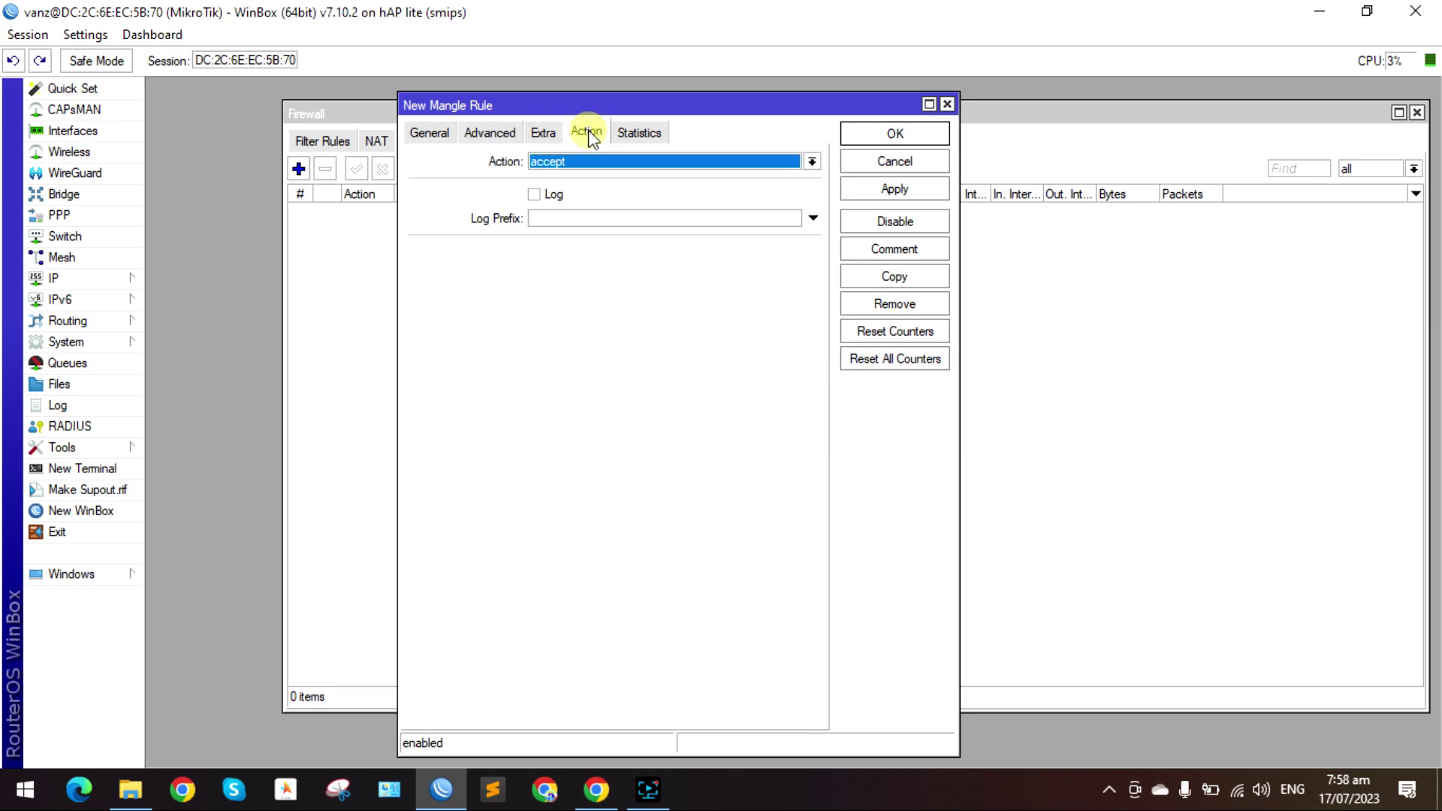
Set the rule's action to mark connection with new mark Light_Con and apply it as rule 0
left_click(562, 161)
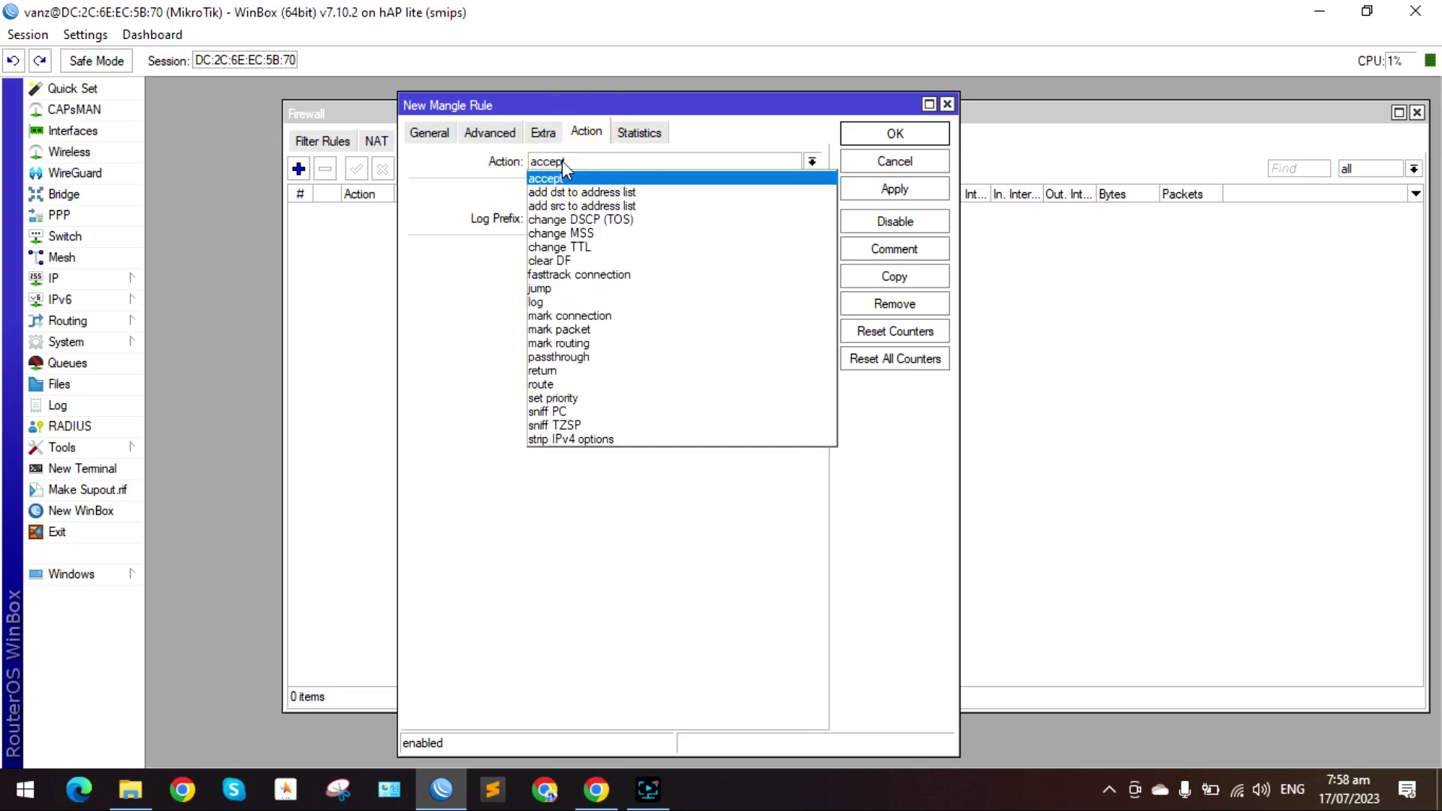
left_click(588, 317)
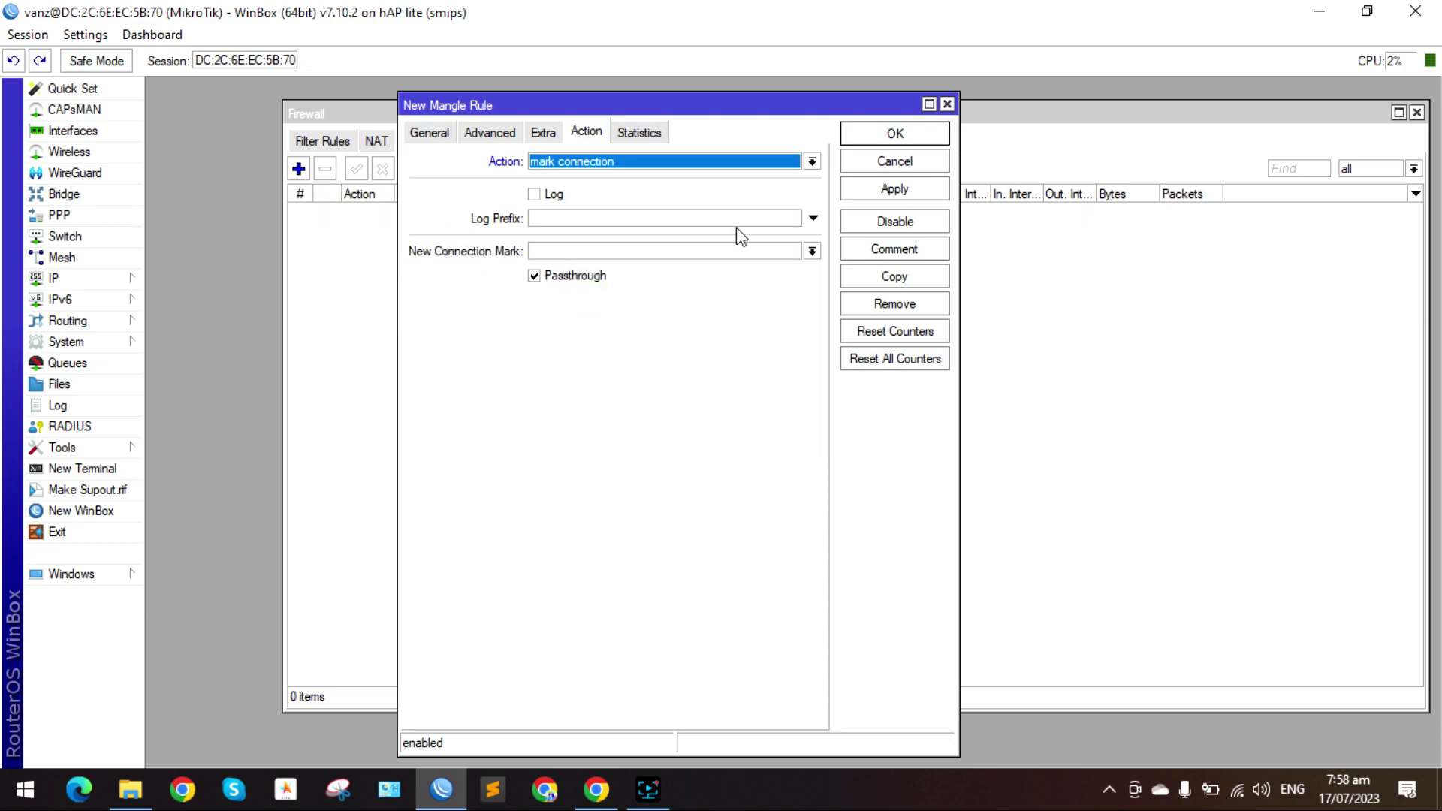
left_click(580, 248)
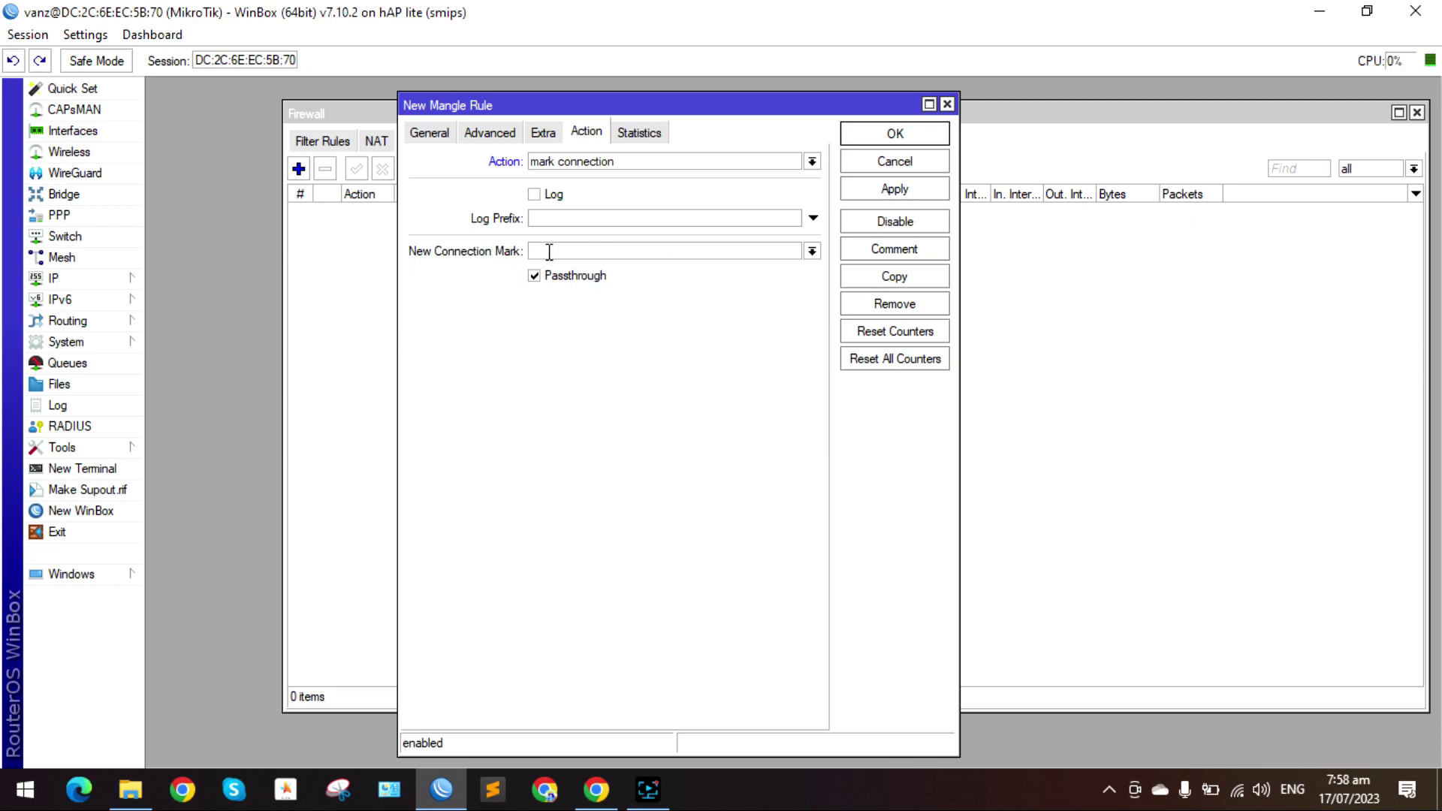
type("Light")
type("_p")
left_click(892, 192)
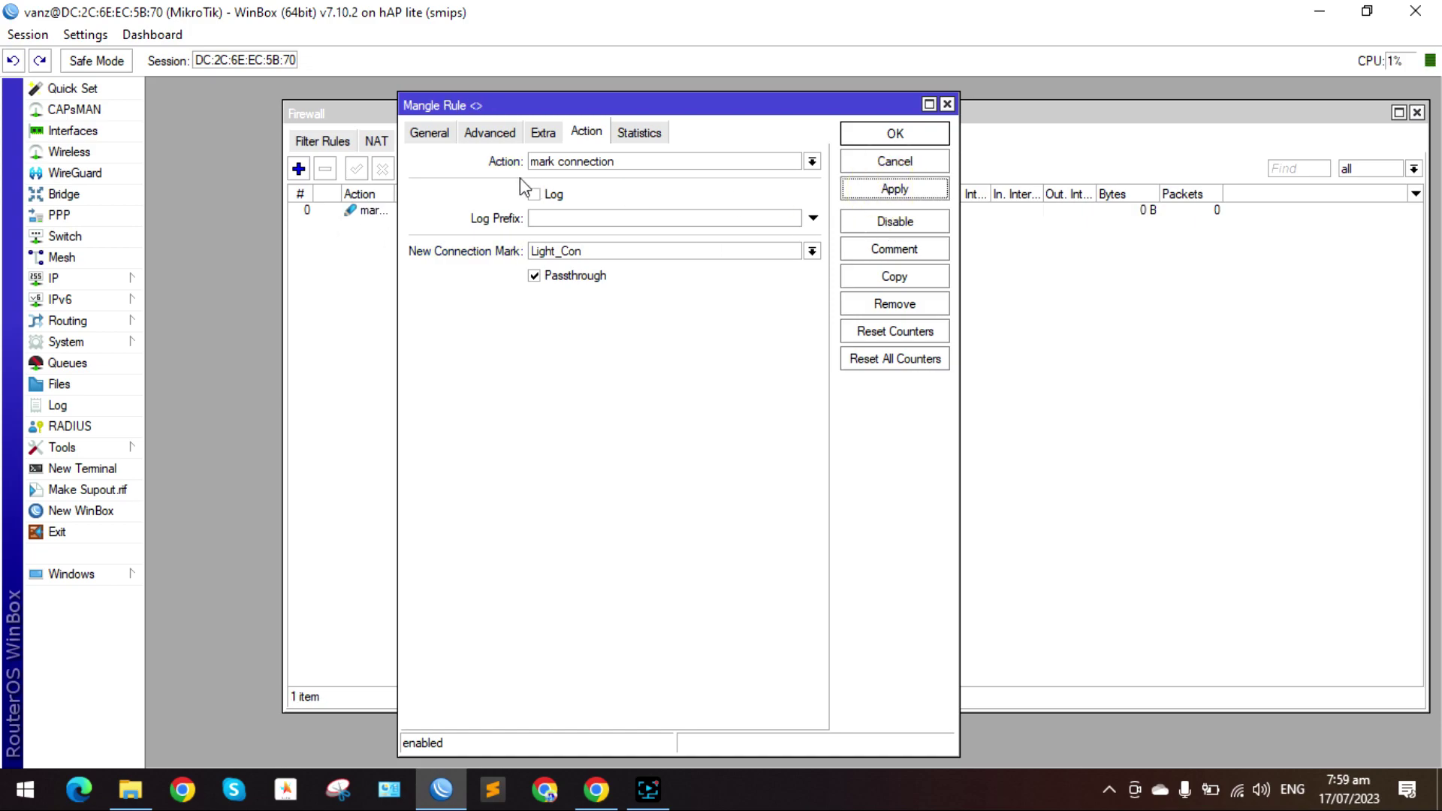
left_click(434, 139)
left_click_drag(494, 110, 525, 168)
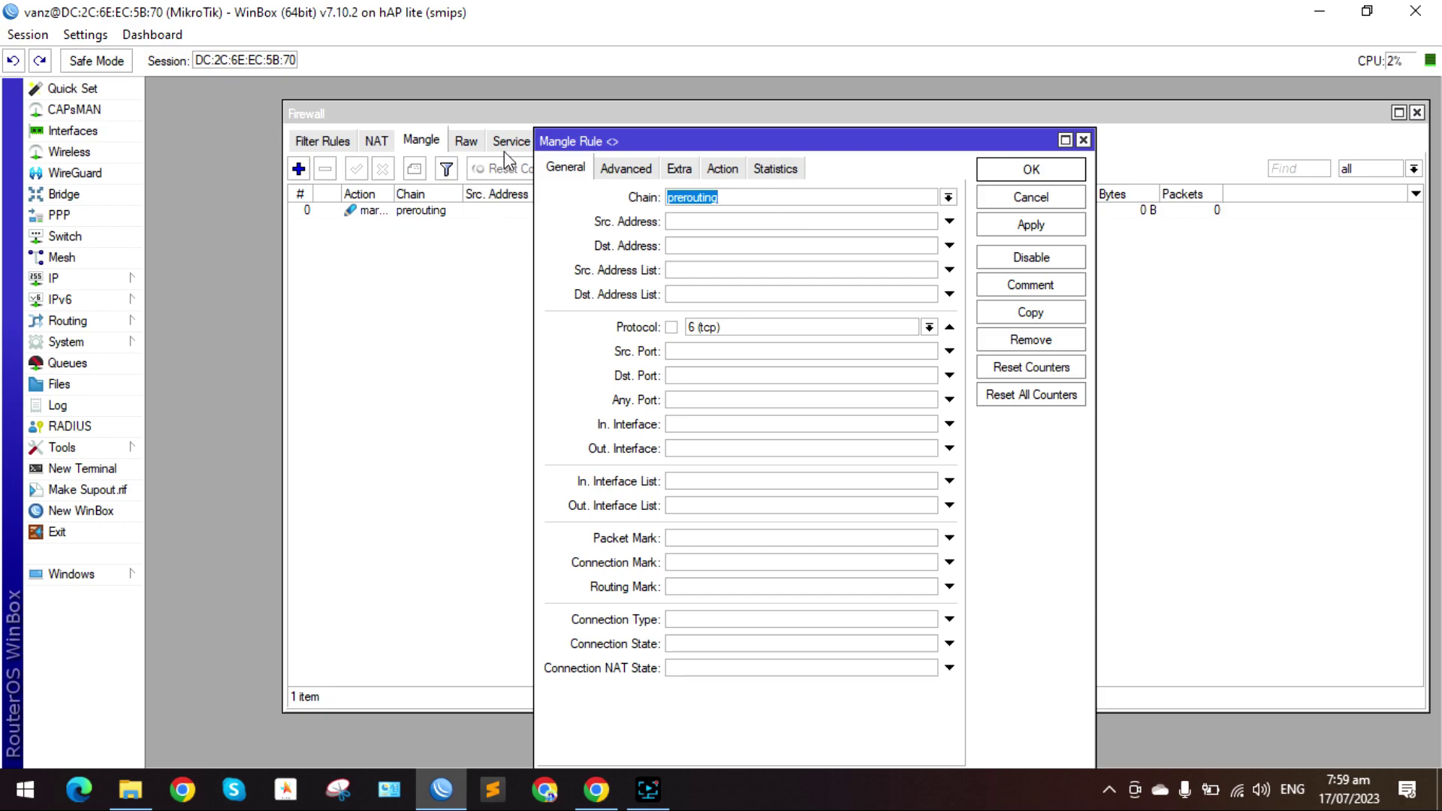
left_click_drag(571, 151, 459, 285)
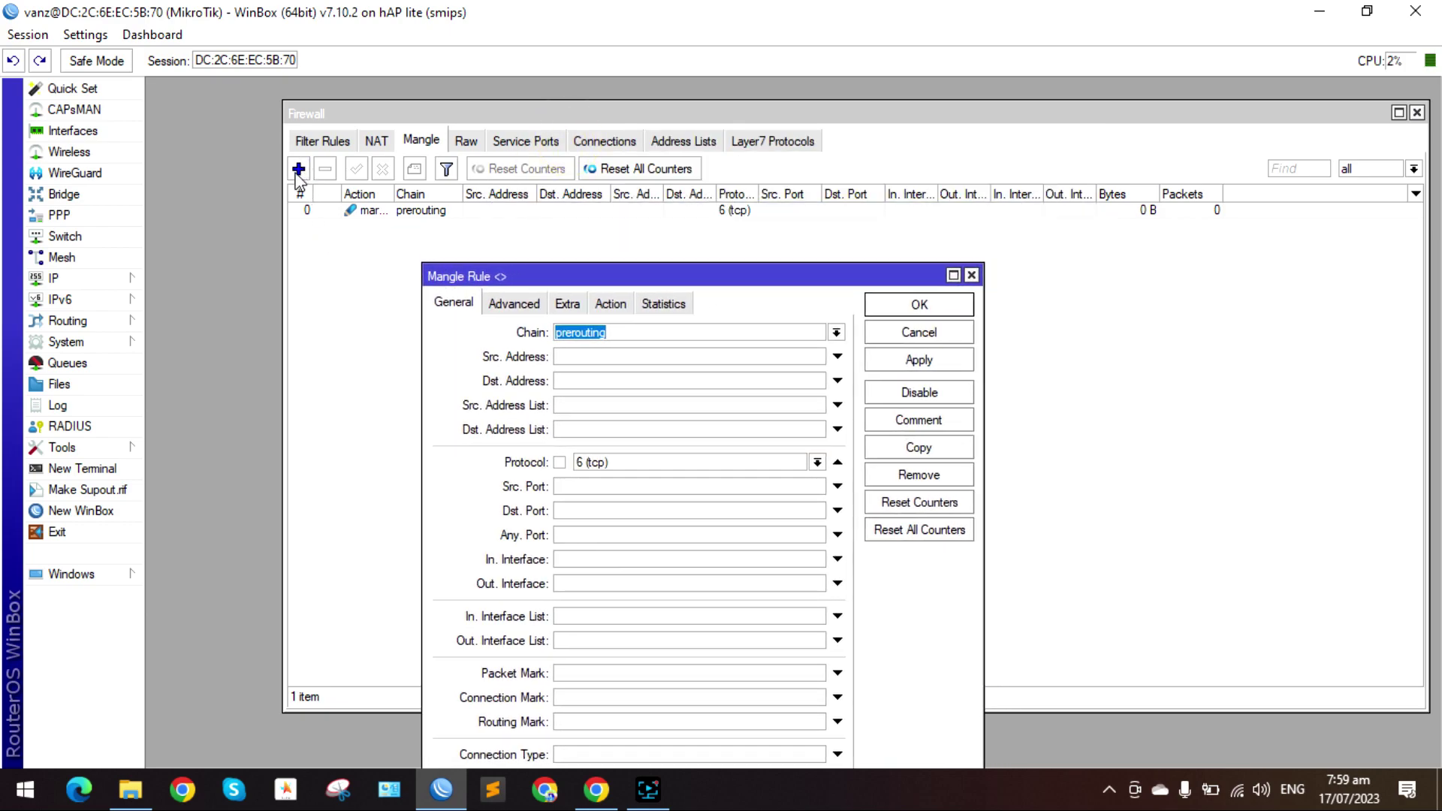
left_click_drag(797, 304, 792, 215)
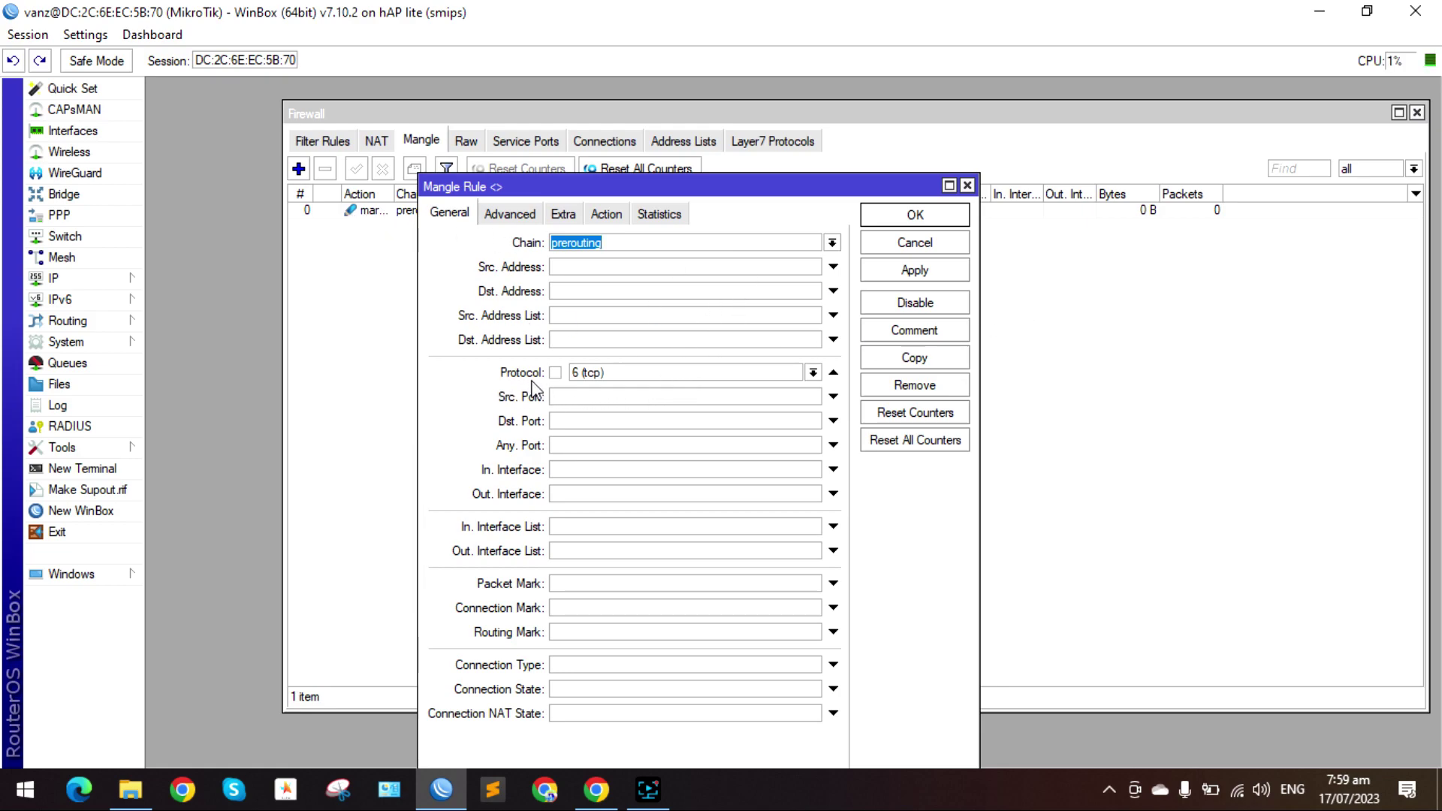
left_click(911, 359)
left_click(925, 301)
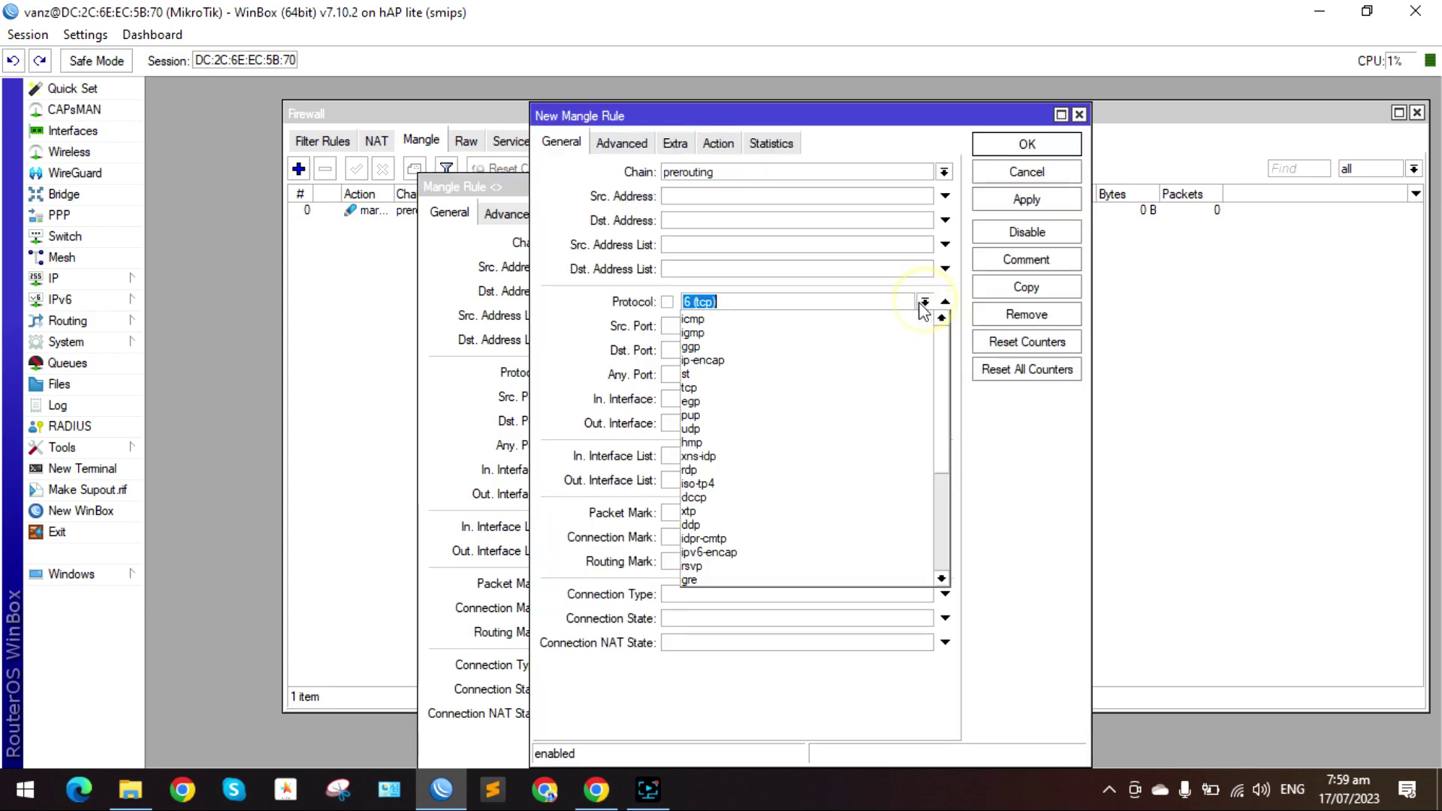
left_click(733, 428)
left_click(1026, 201)
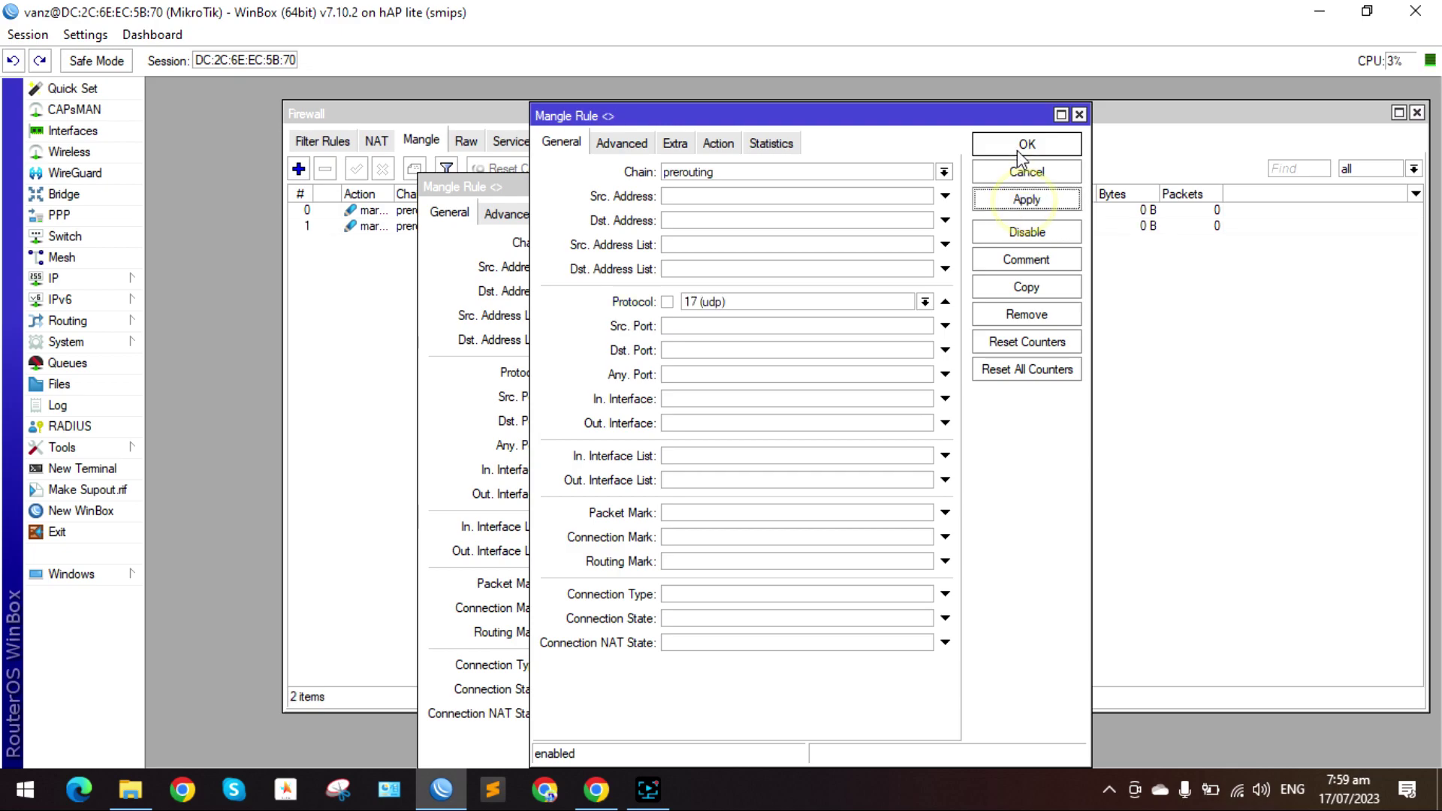
left_click(1016, 150)
left_click(931, 218)
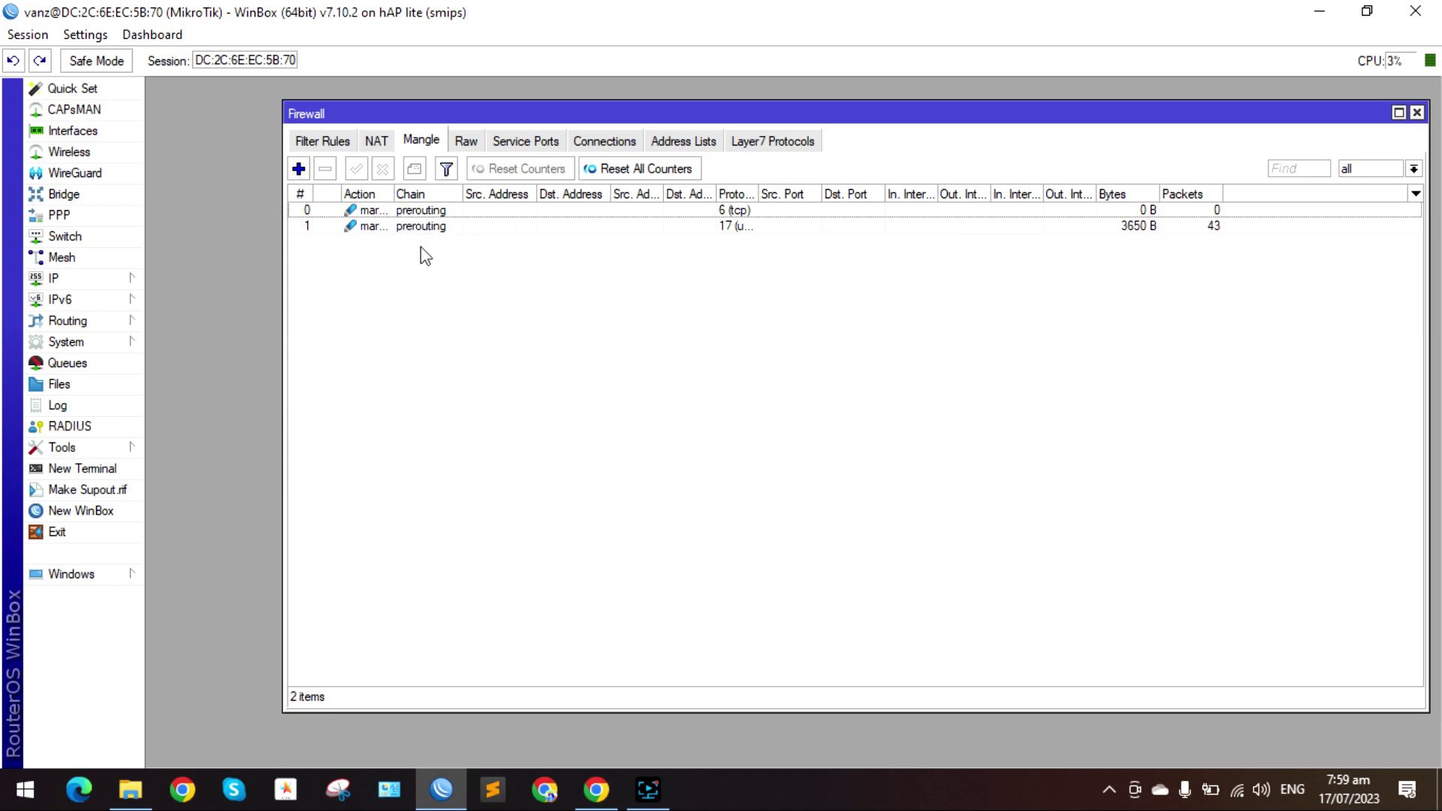
left_click(420, 225)
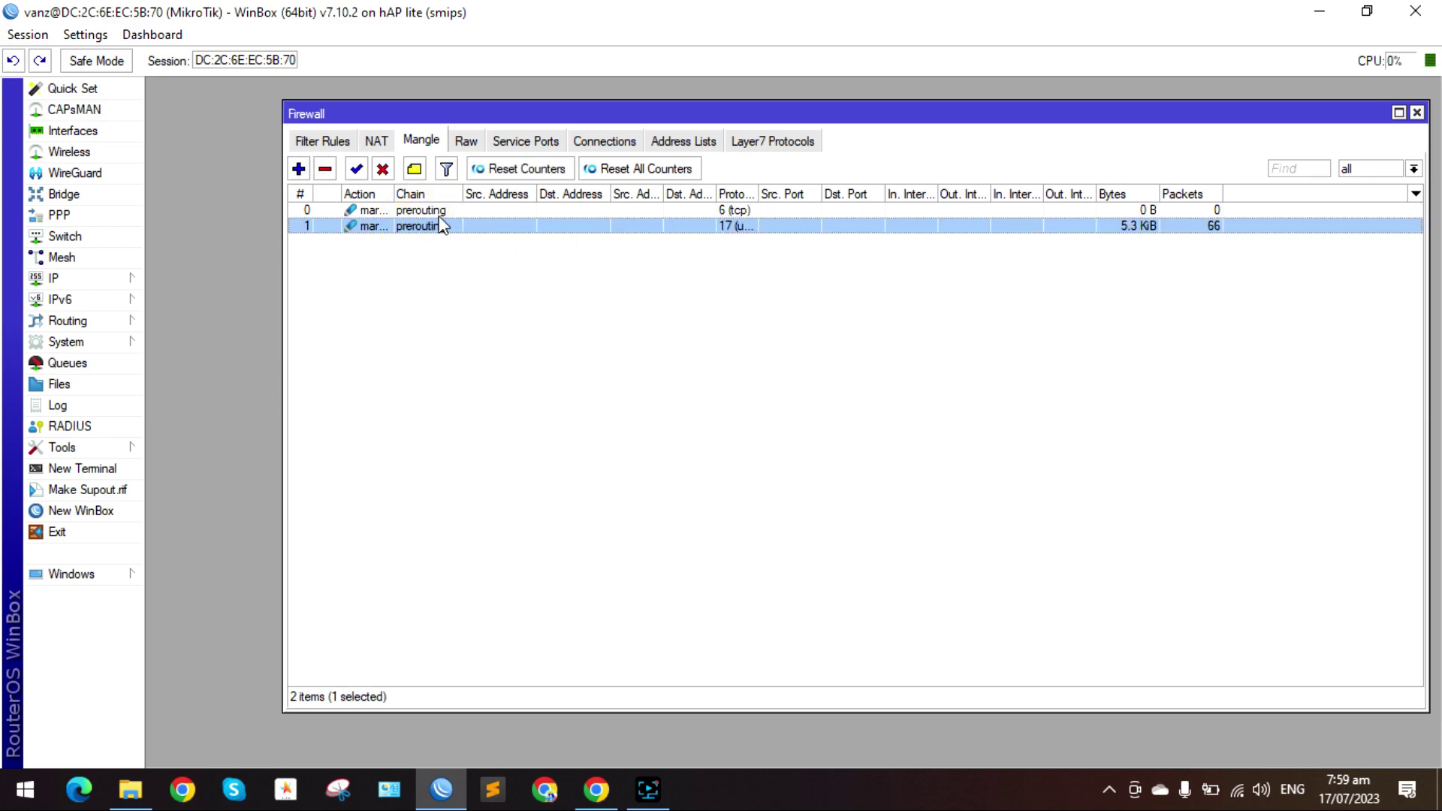
Widen the Action column and start a new rule matching connection mark Light_Con
left_click_drag(390, 195, 459, 195)
left_click(298, 168)
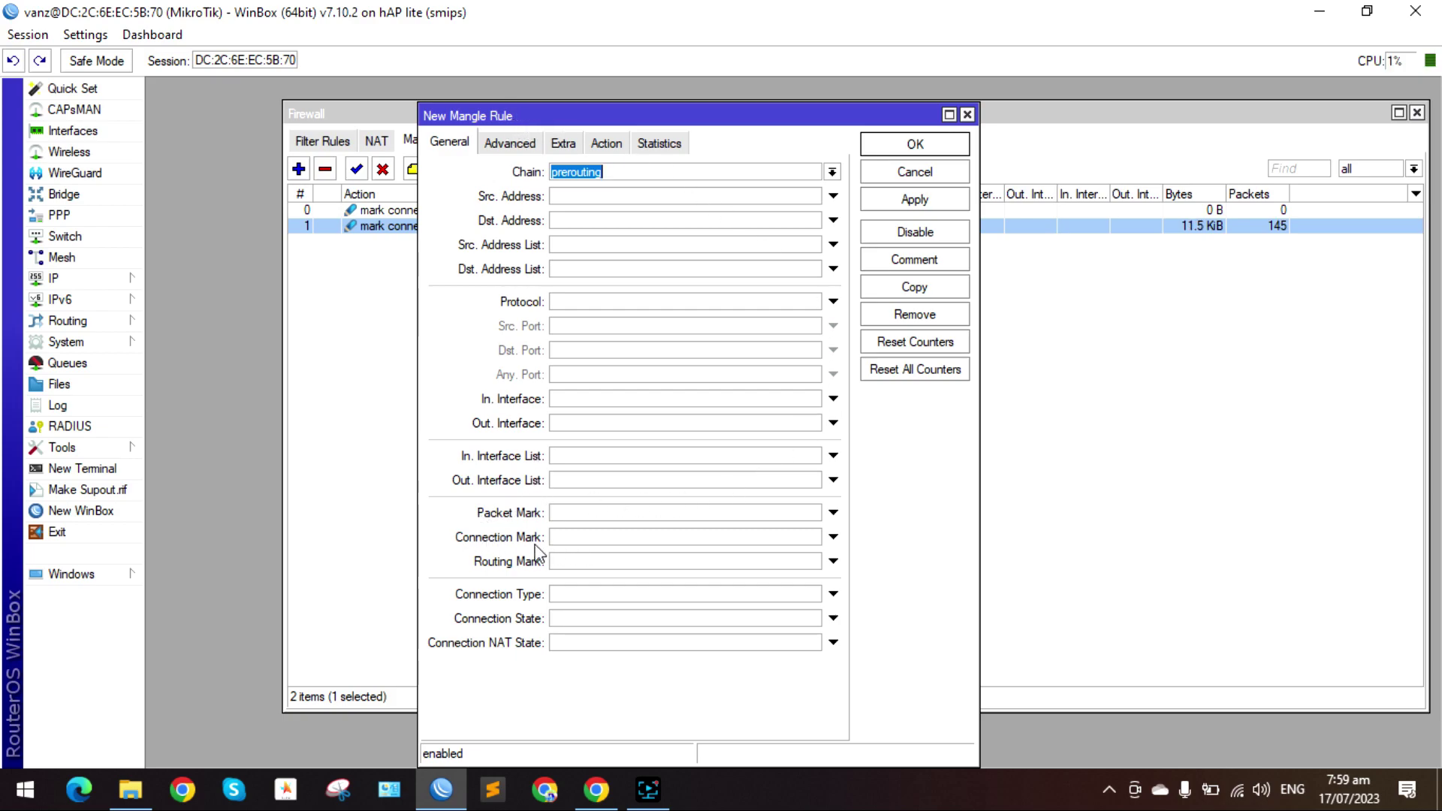
left_click_drag(472, 120, 562, 257)
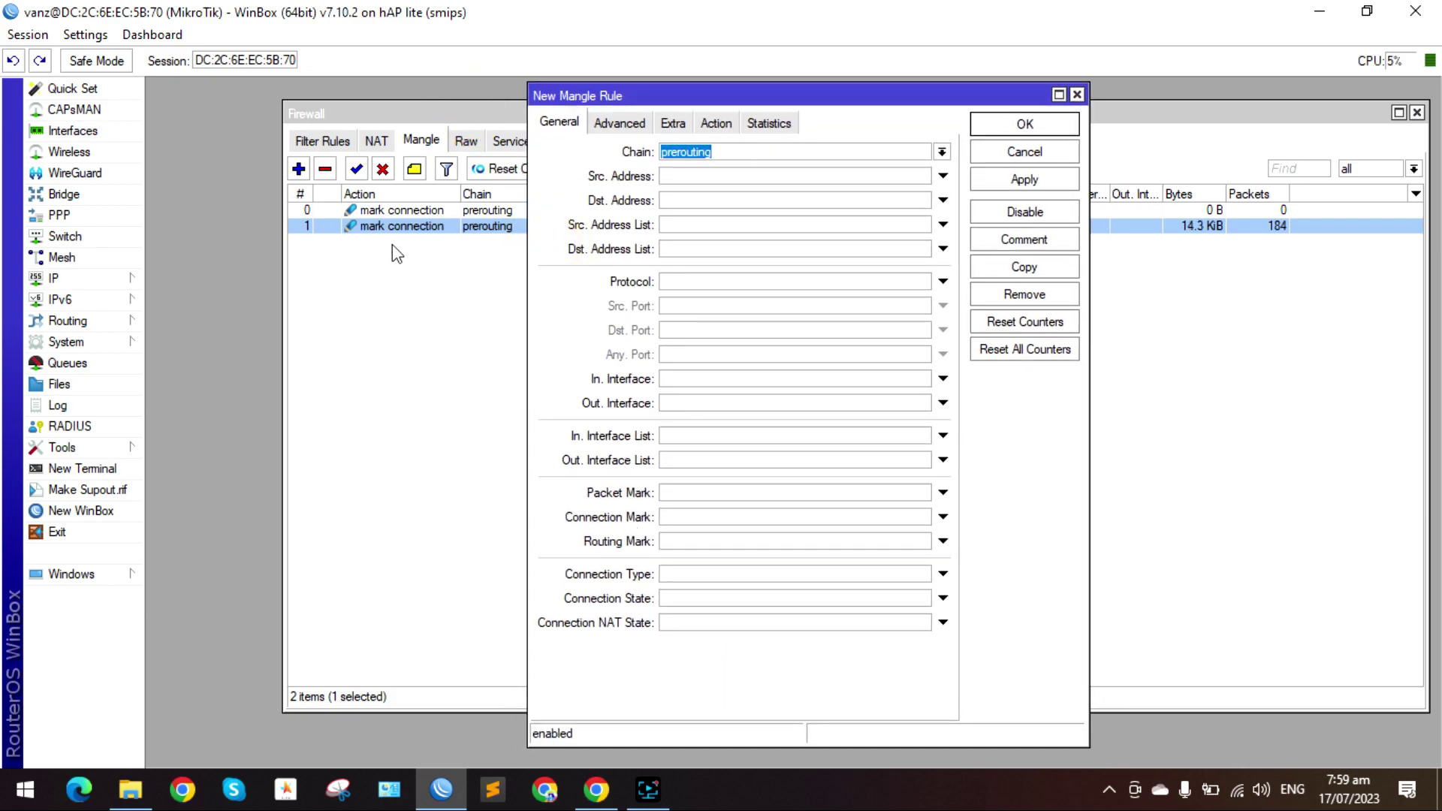
left_click(810, 518)
left_click(923, 517)
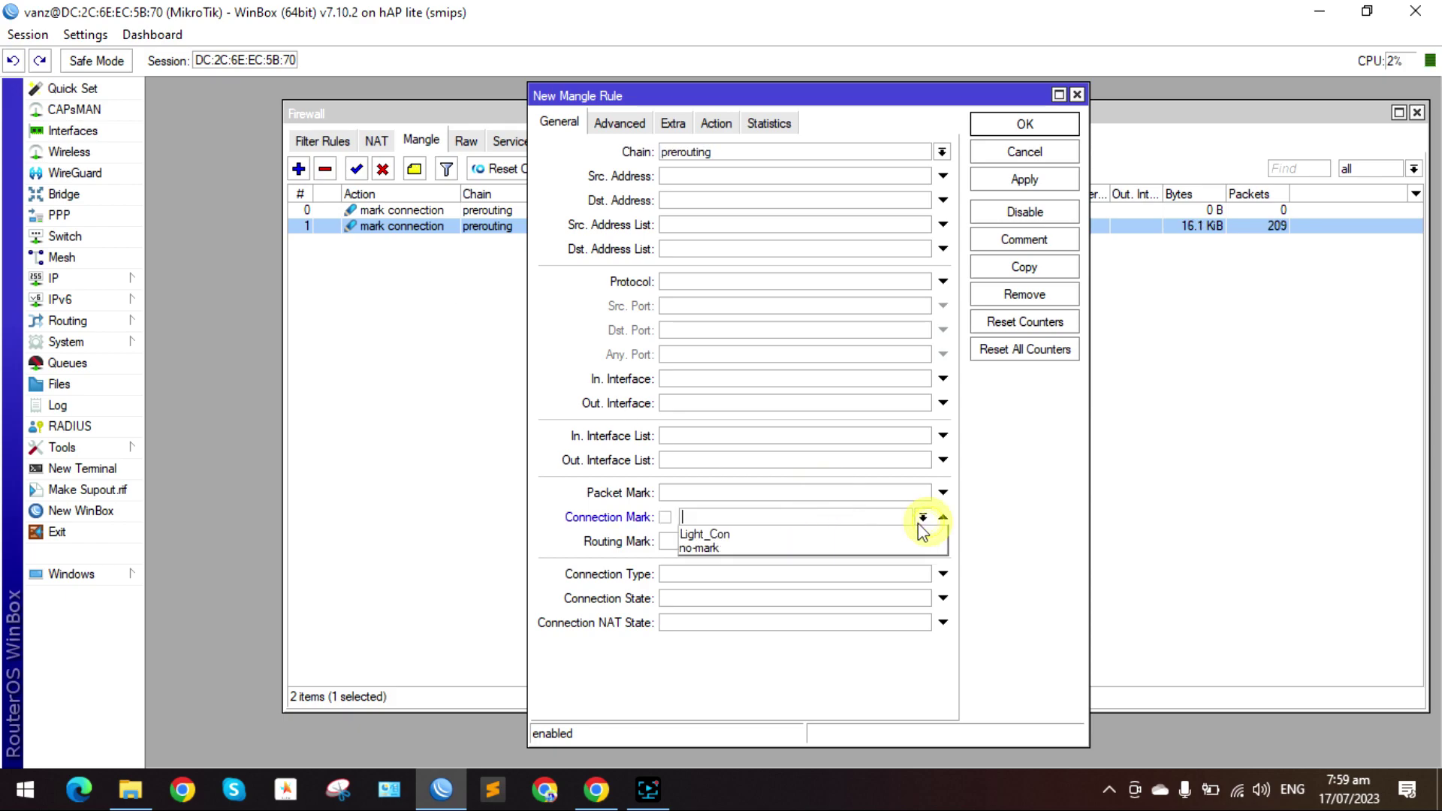
left_click(871, 534)
left_click(716, 123)
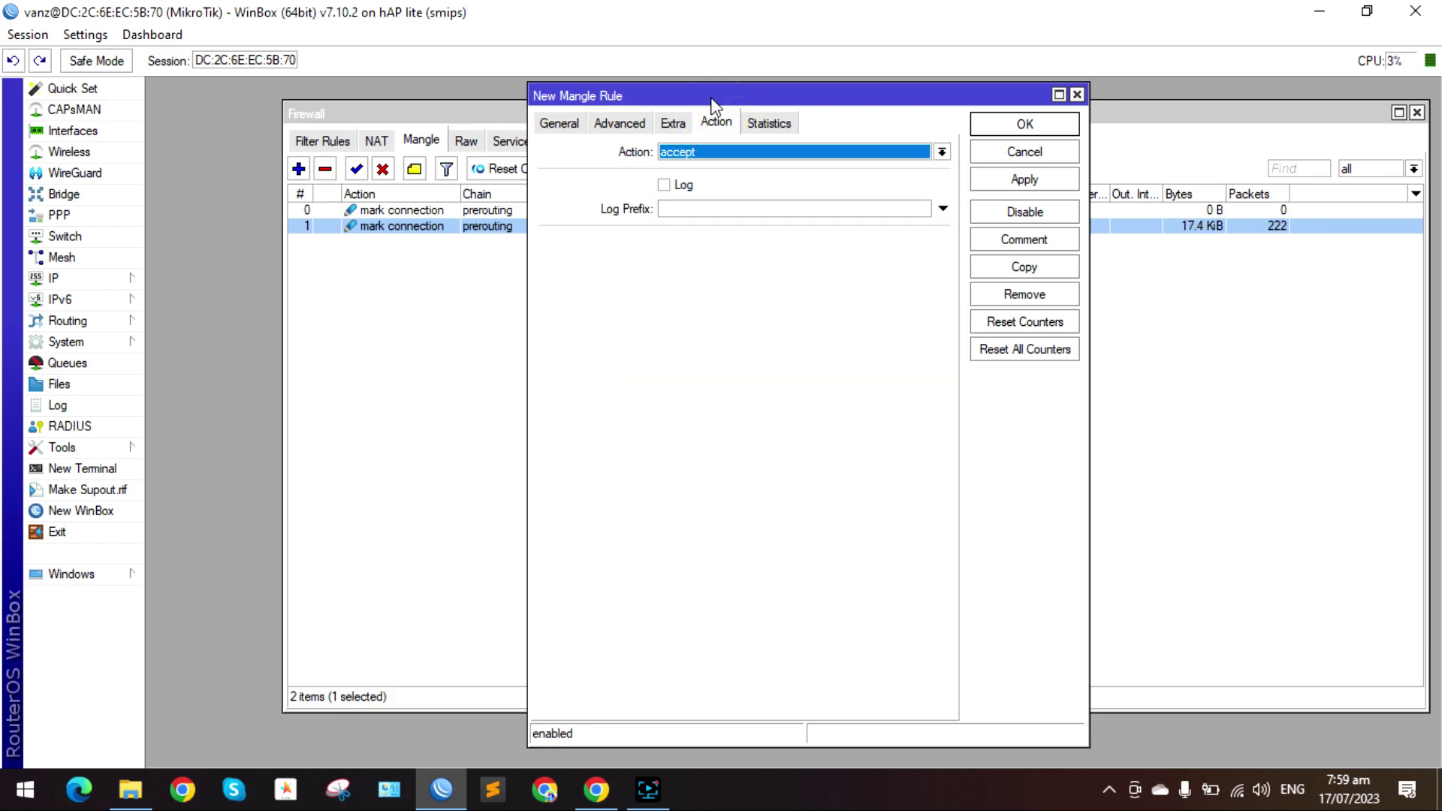
left_click_drag(712, 98, 679, 186)
Make the rule mark packets as Light_Pkt with passthrough on, then apply and close it
left_click(676, 244)
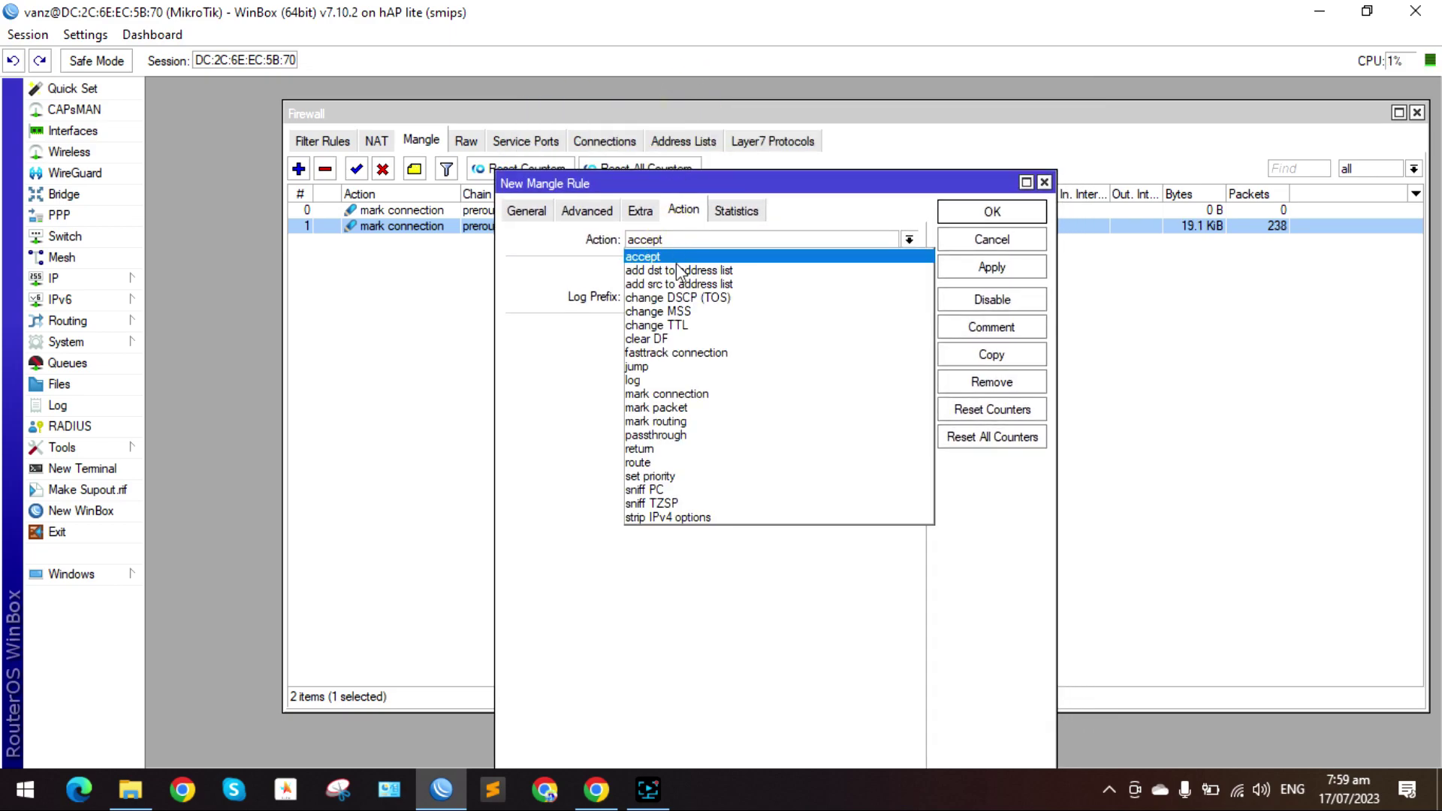
left_click(676, 407)
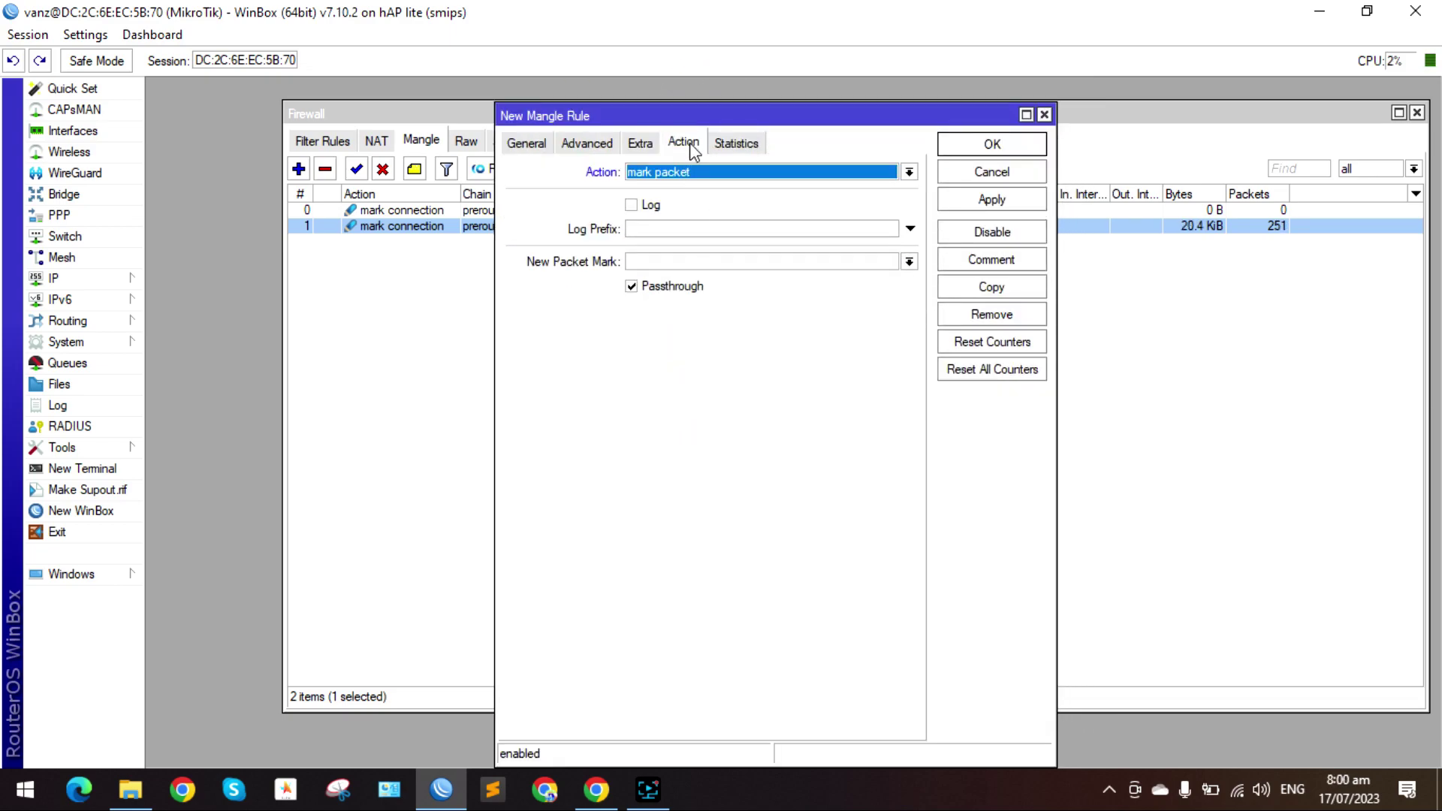
left_click_drag(699, 114, 435, 273)
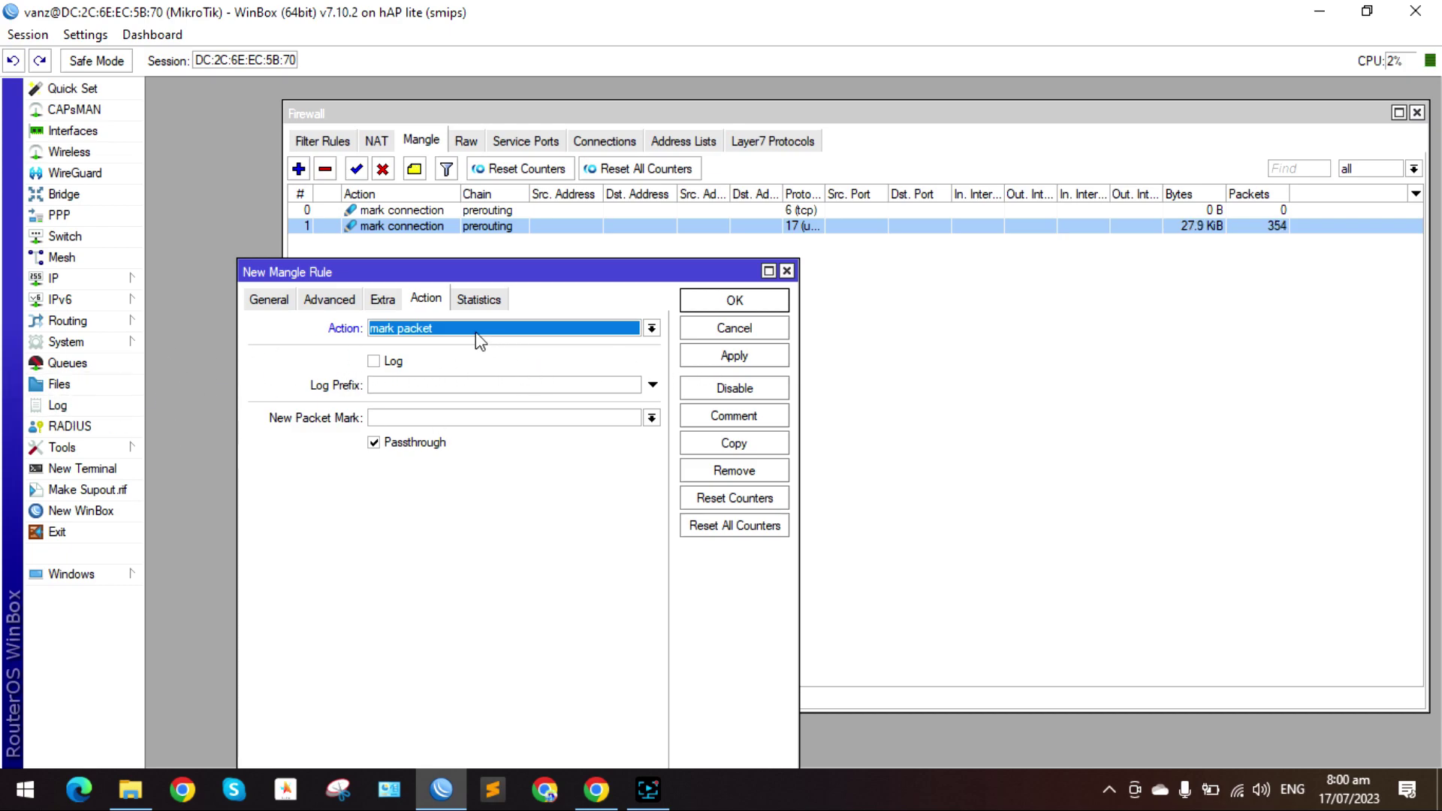
left_click_drag(440, 269, 389, 299)
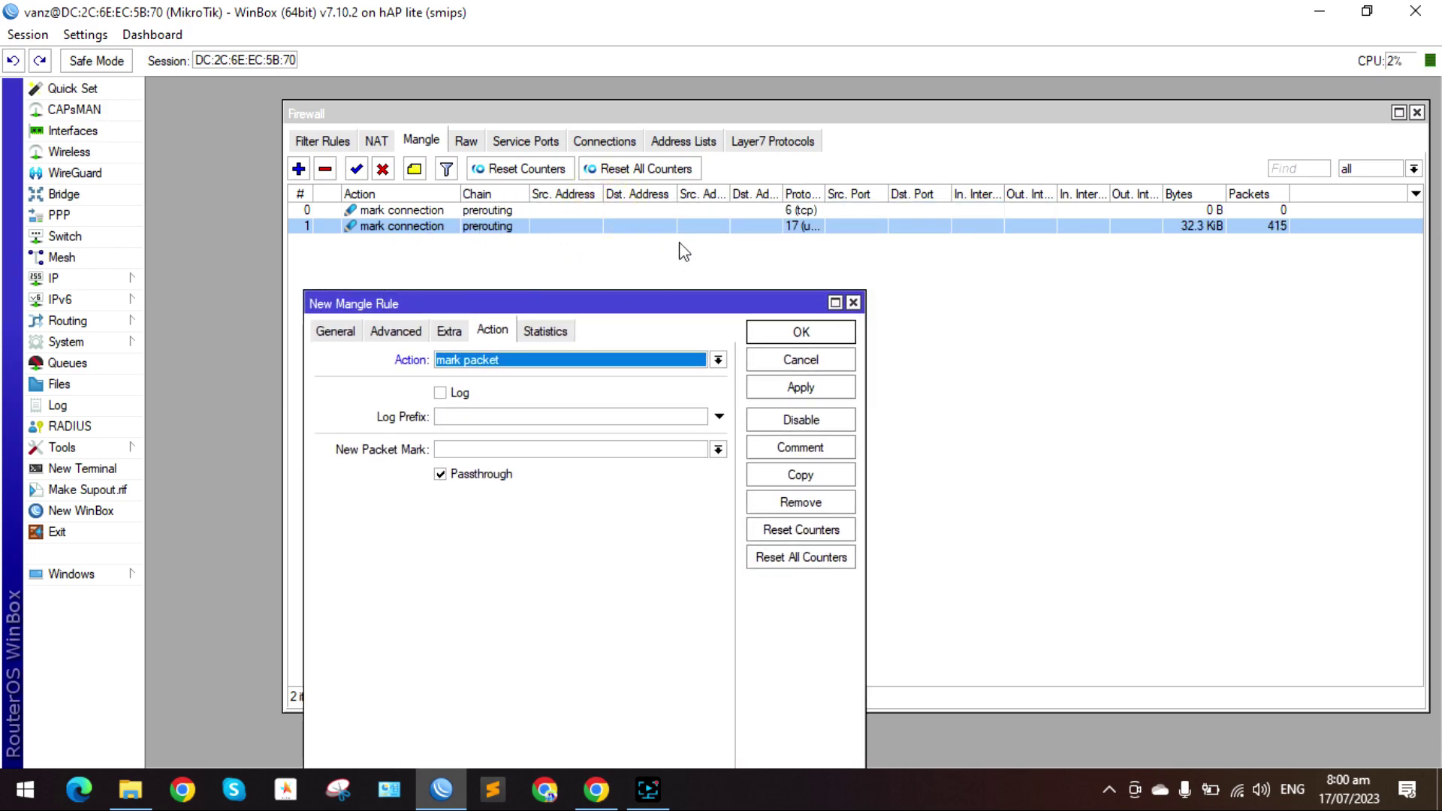
left_click_drag(499, 306, 496, 257)
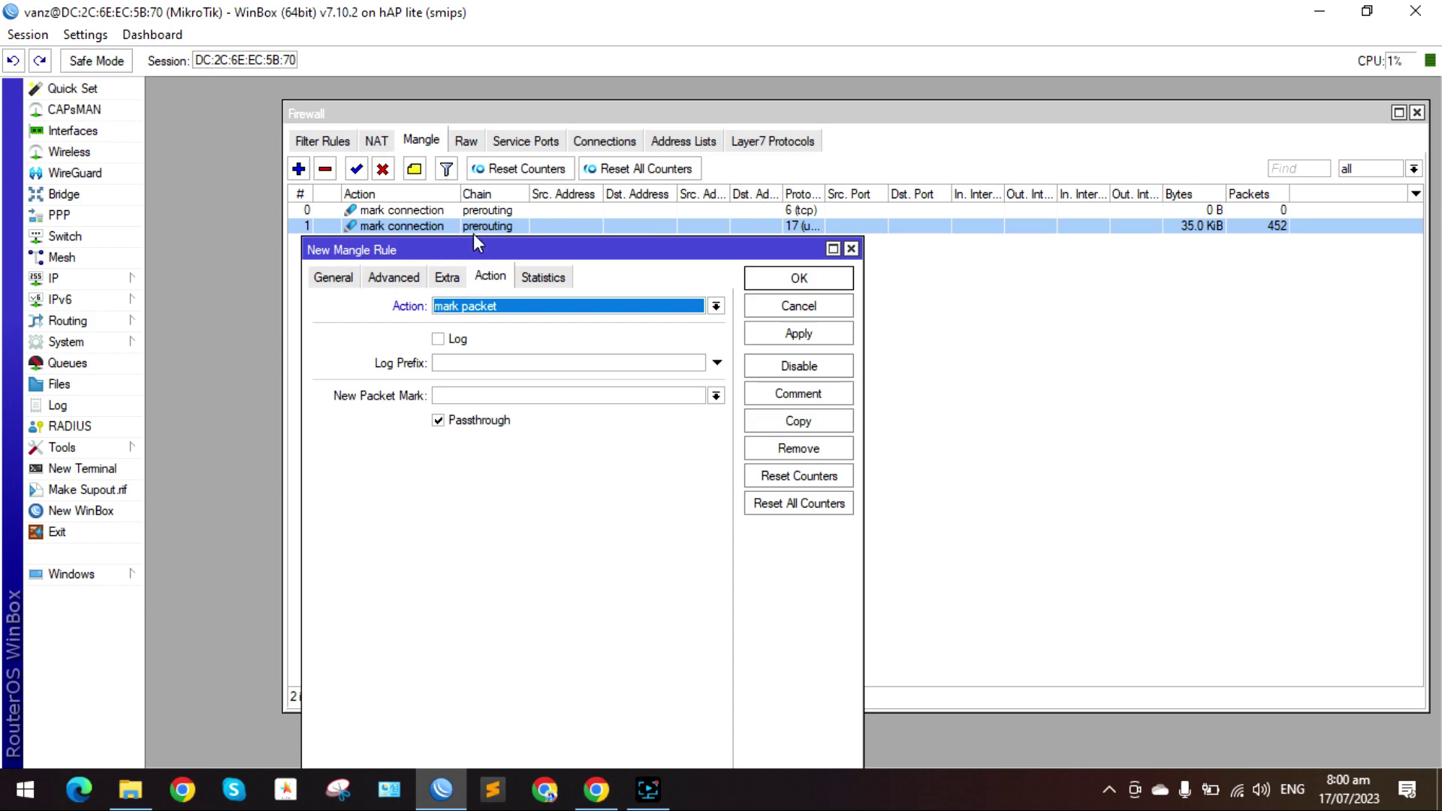
left_click_drag(461, 248, 581, 261)
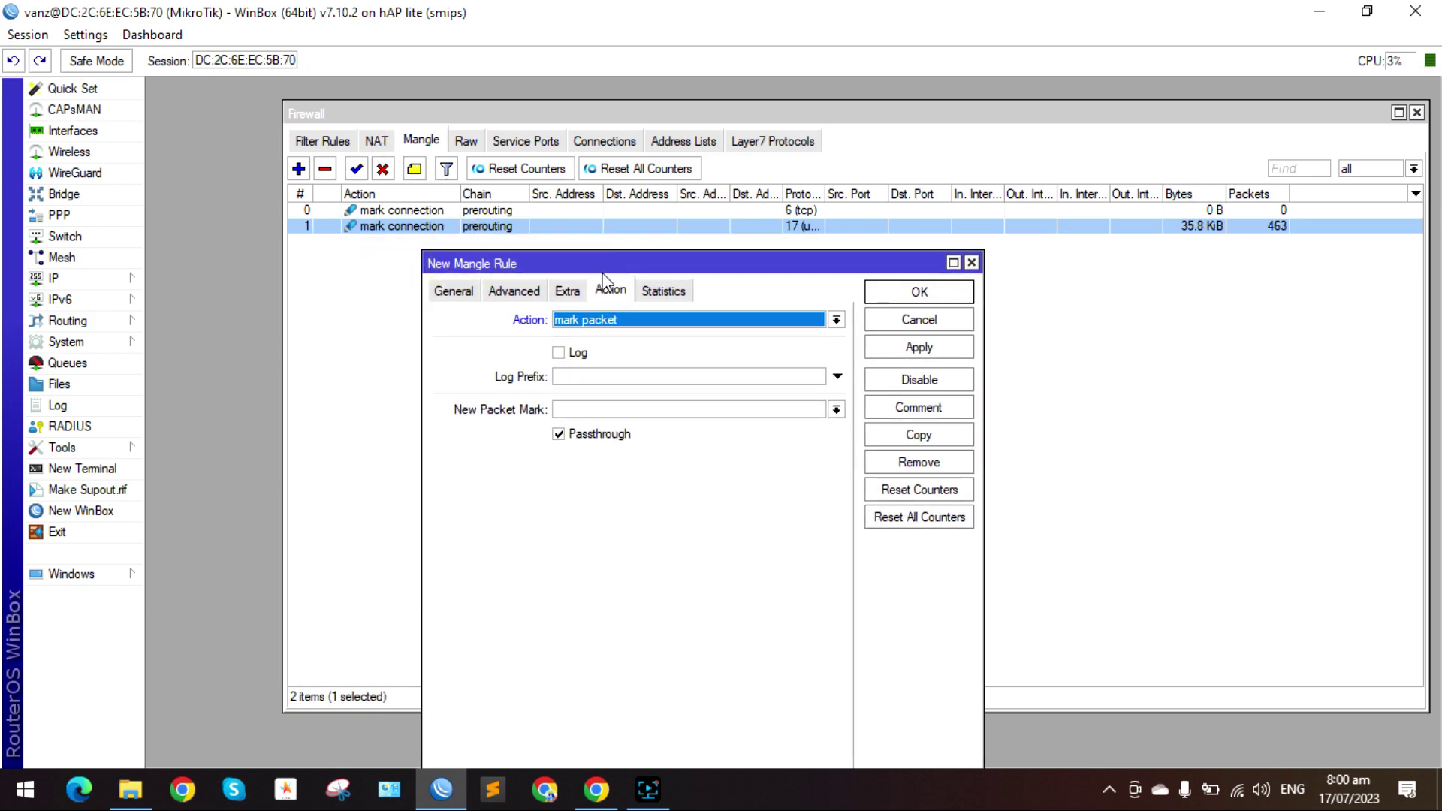
left_click(557, 407)
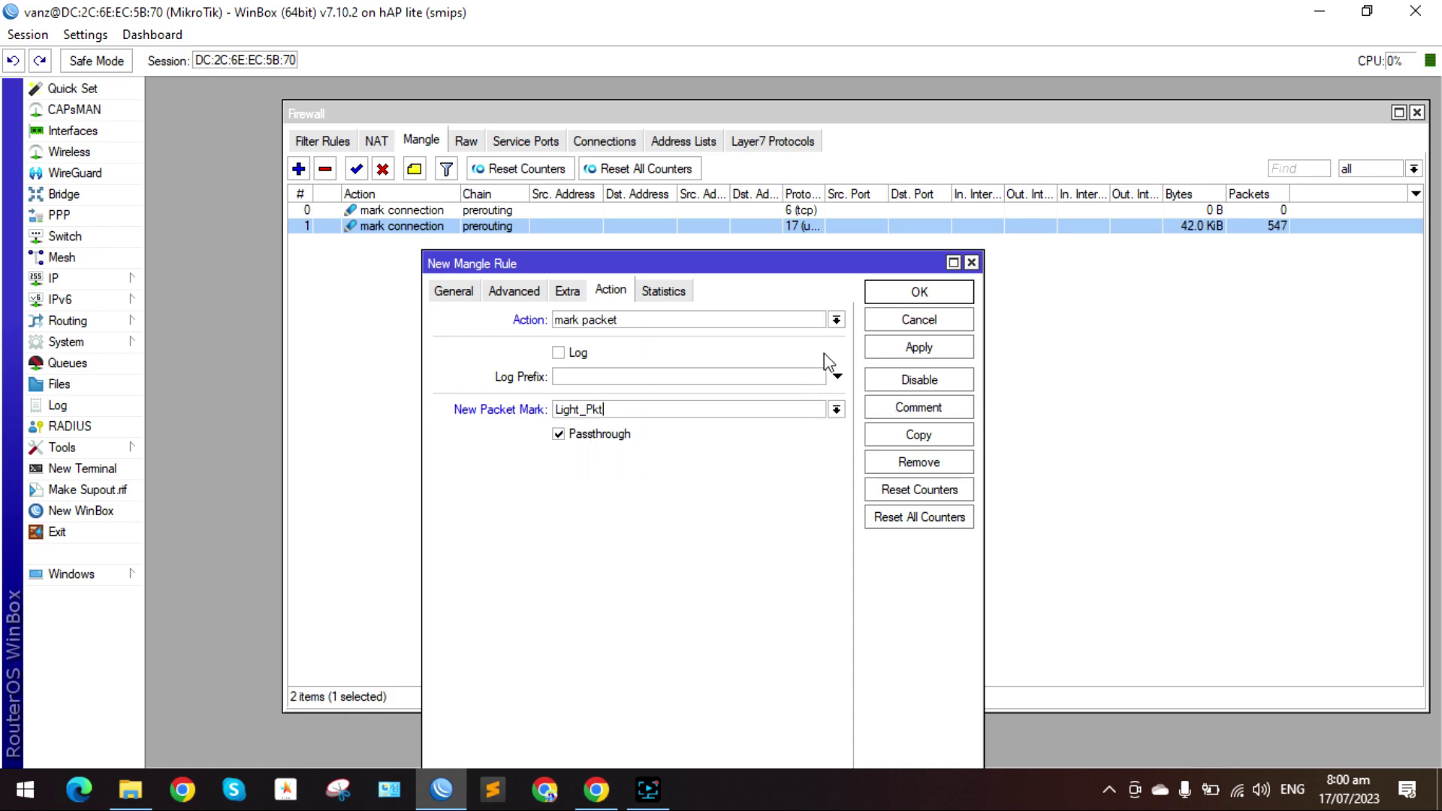
left_click(453, 292)
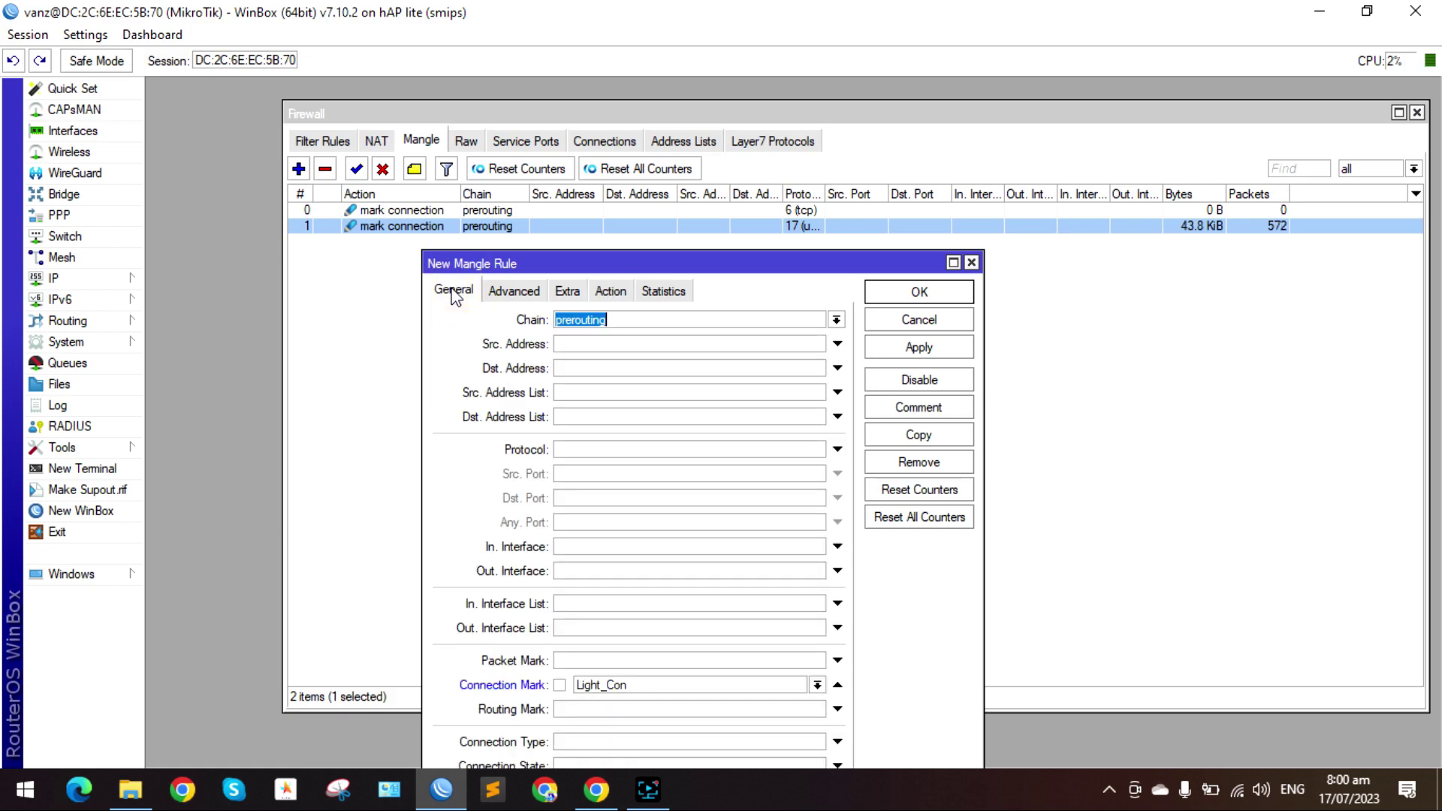
left_click(609, 292)
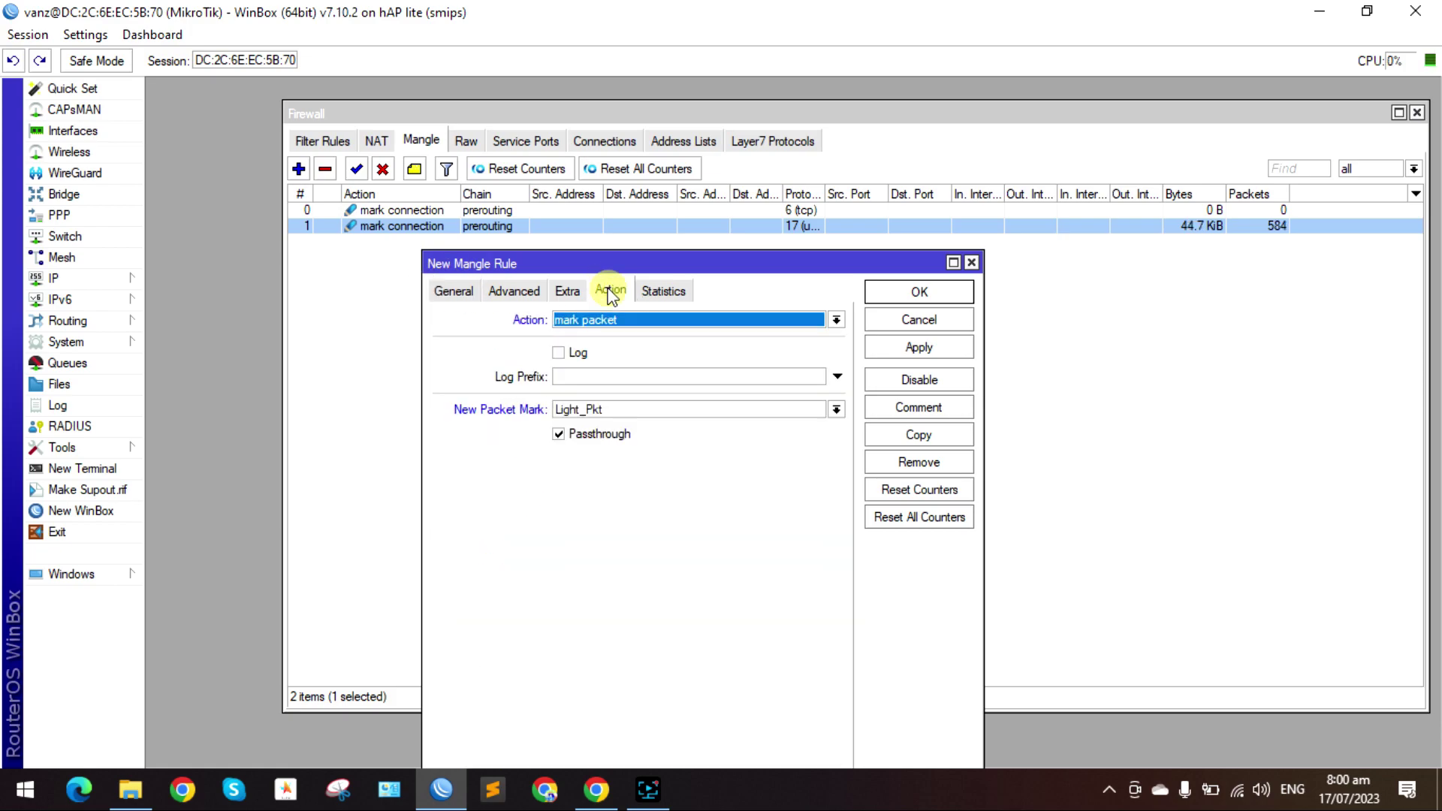
left_click(942, 355)
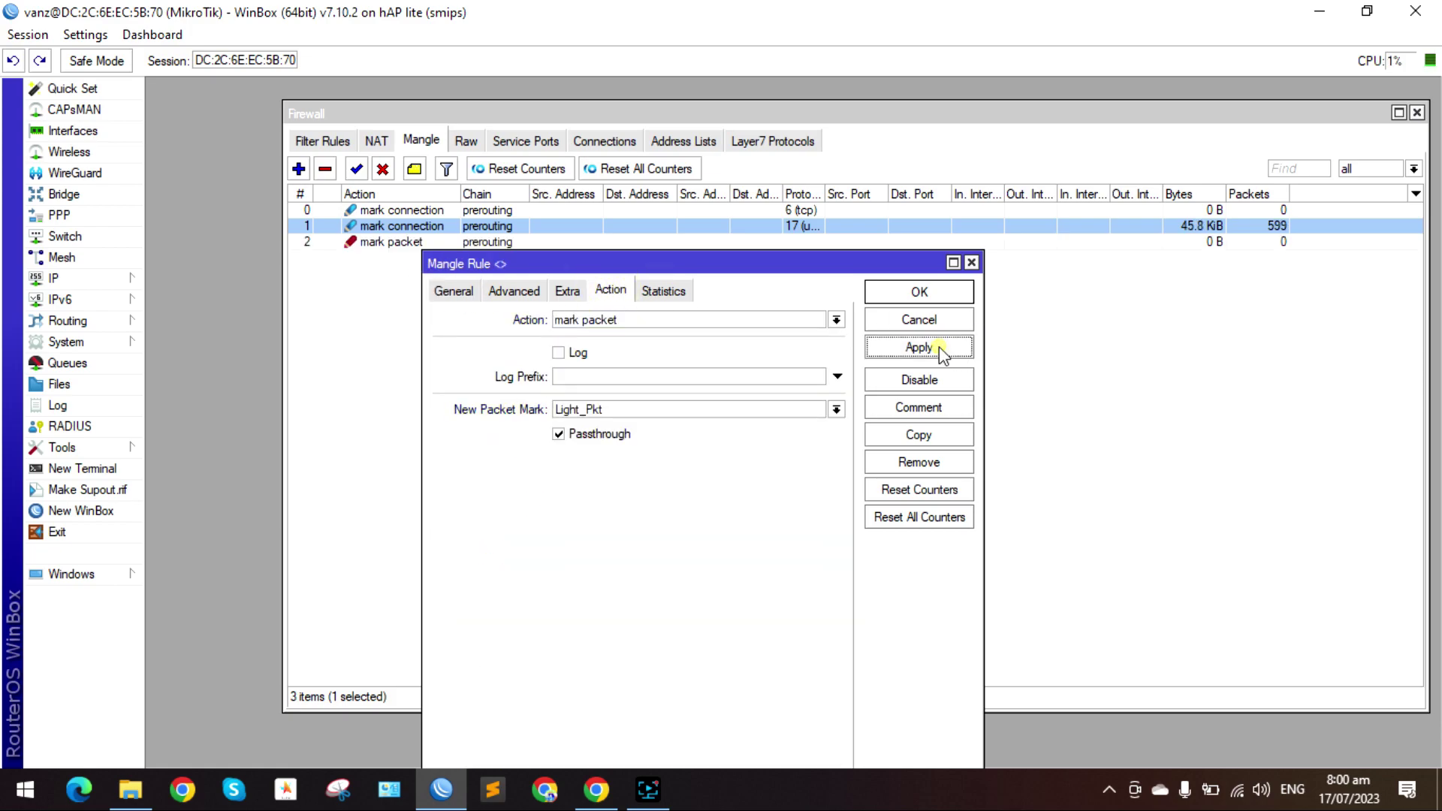
left_click(904, 297)
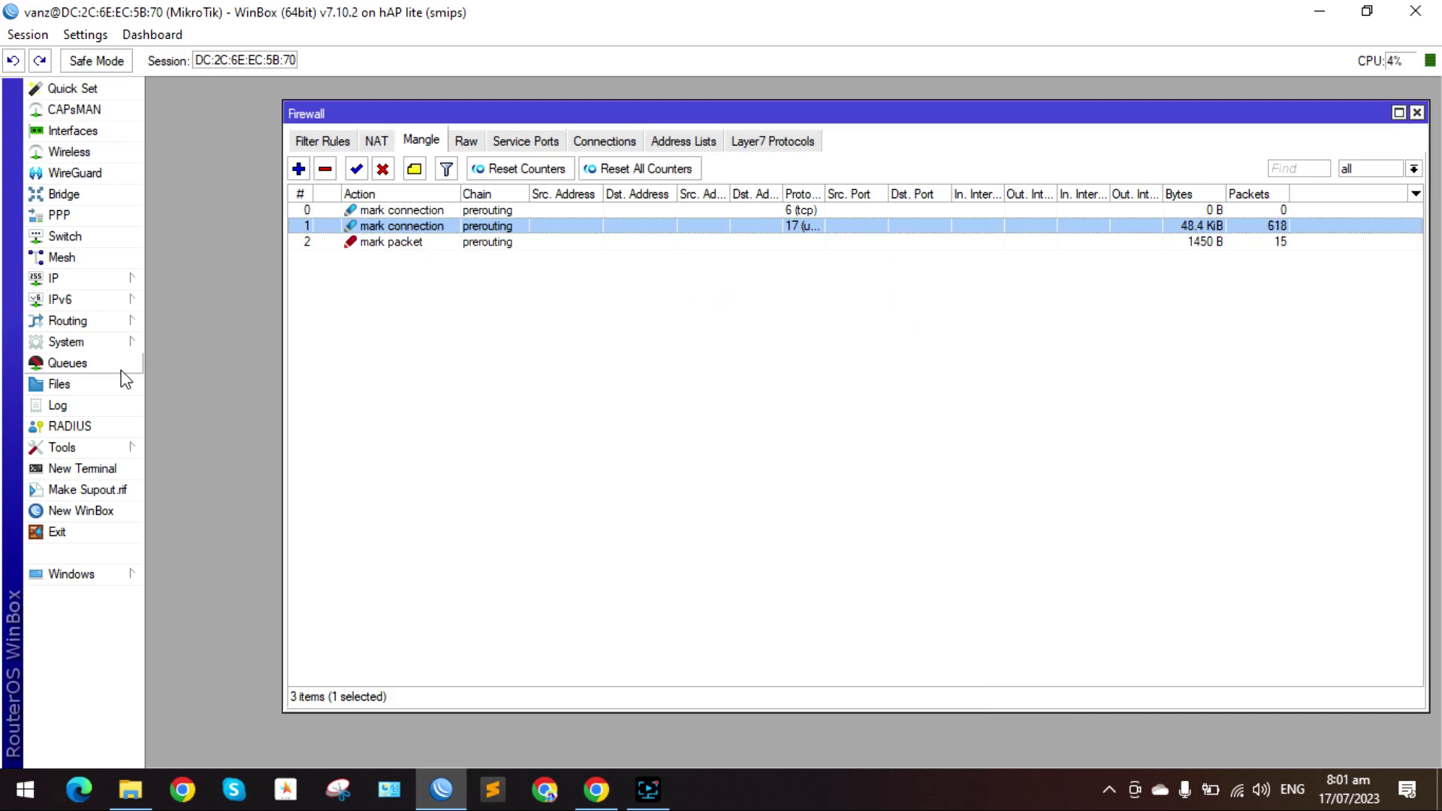
left_click(395, 244)
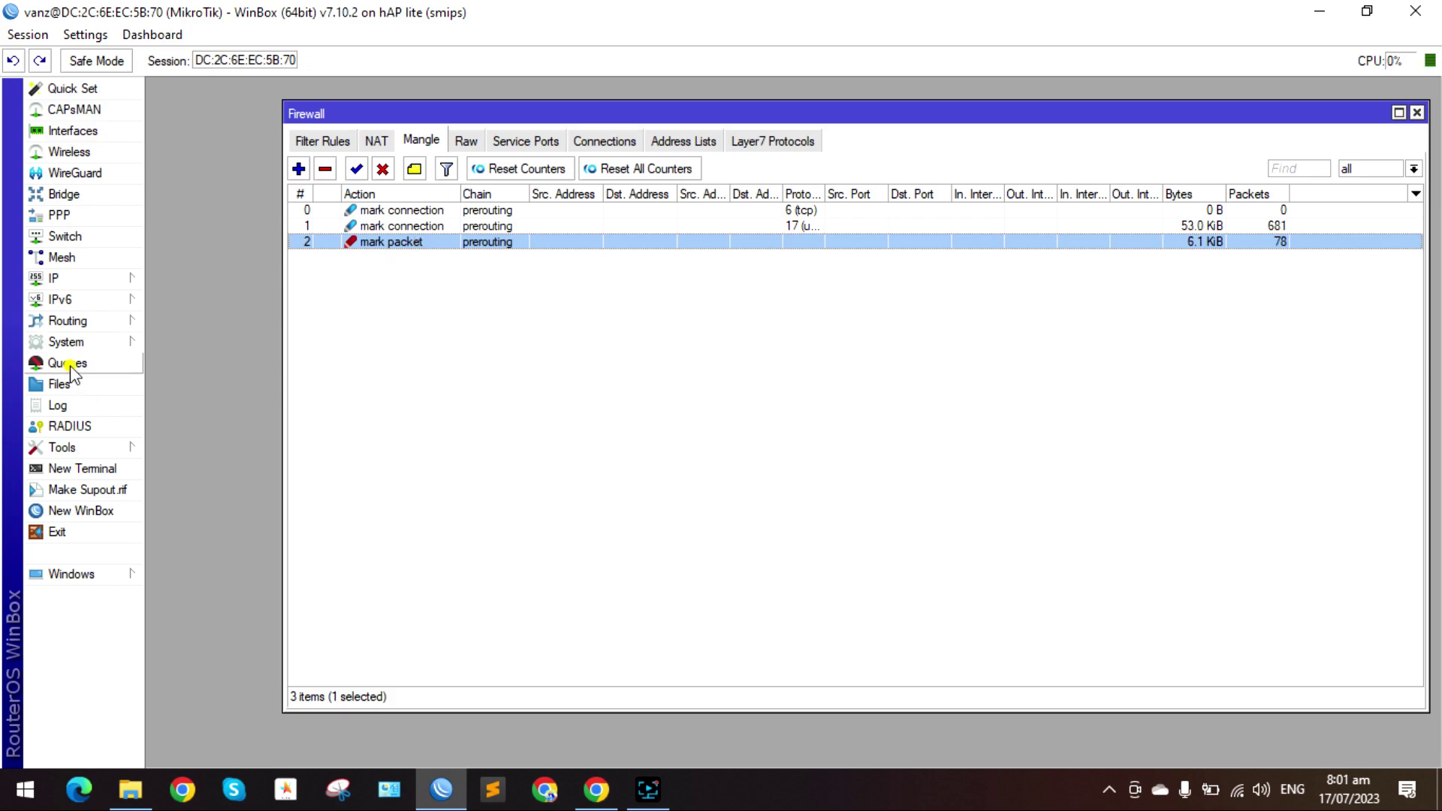
left_click(71, 367)
left_click_drag(503, 218, 440, 223)
left_click(451, 246)
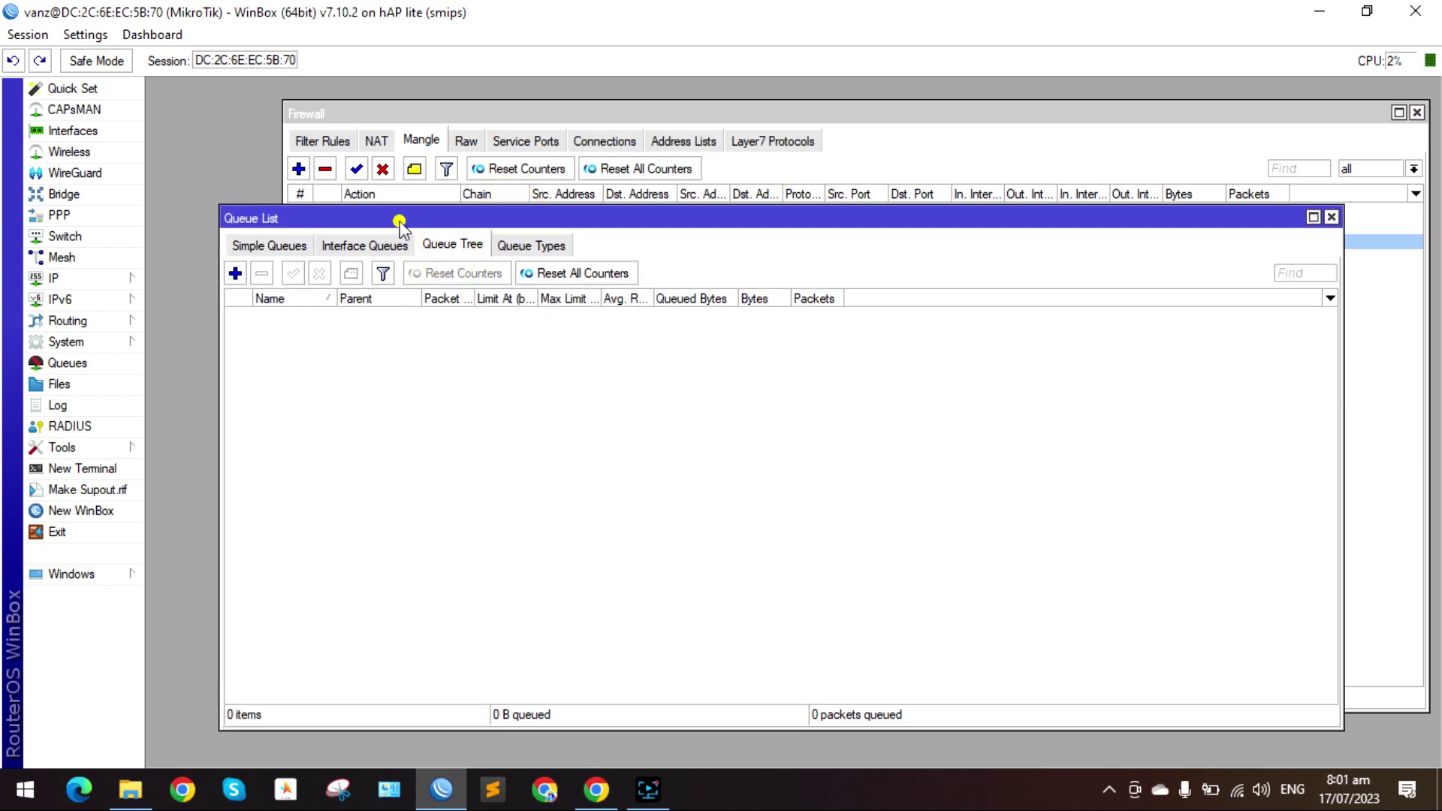
left_click_drag(402, 220, 415, 360)
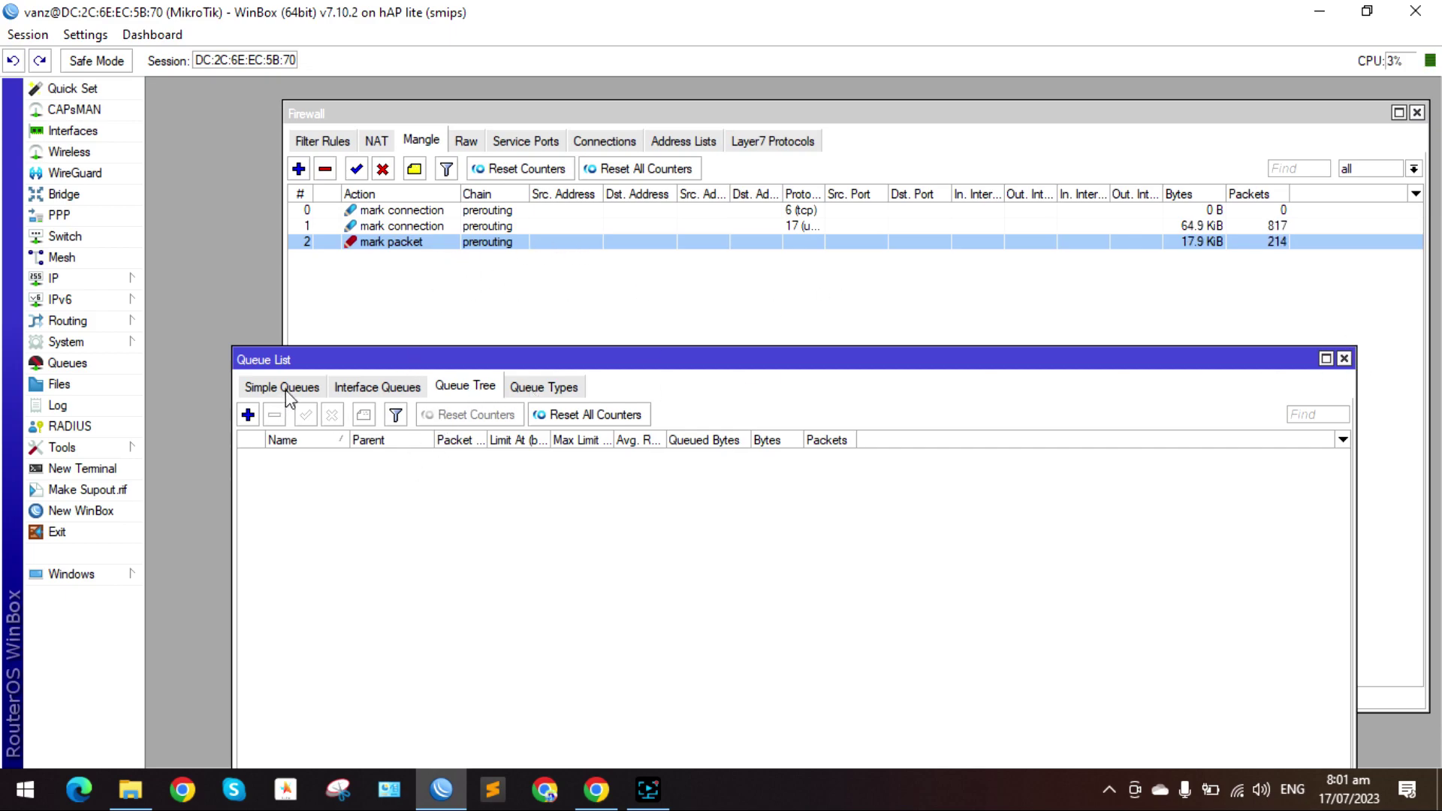
left_click_drag(789, 358, 754, 309)
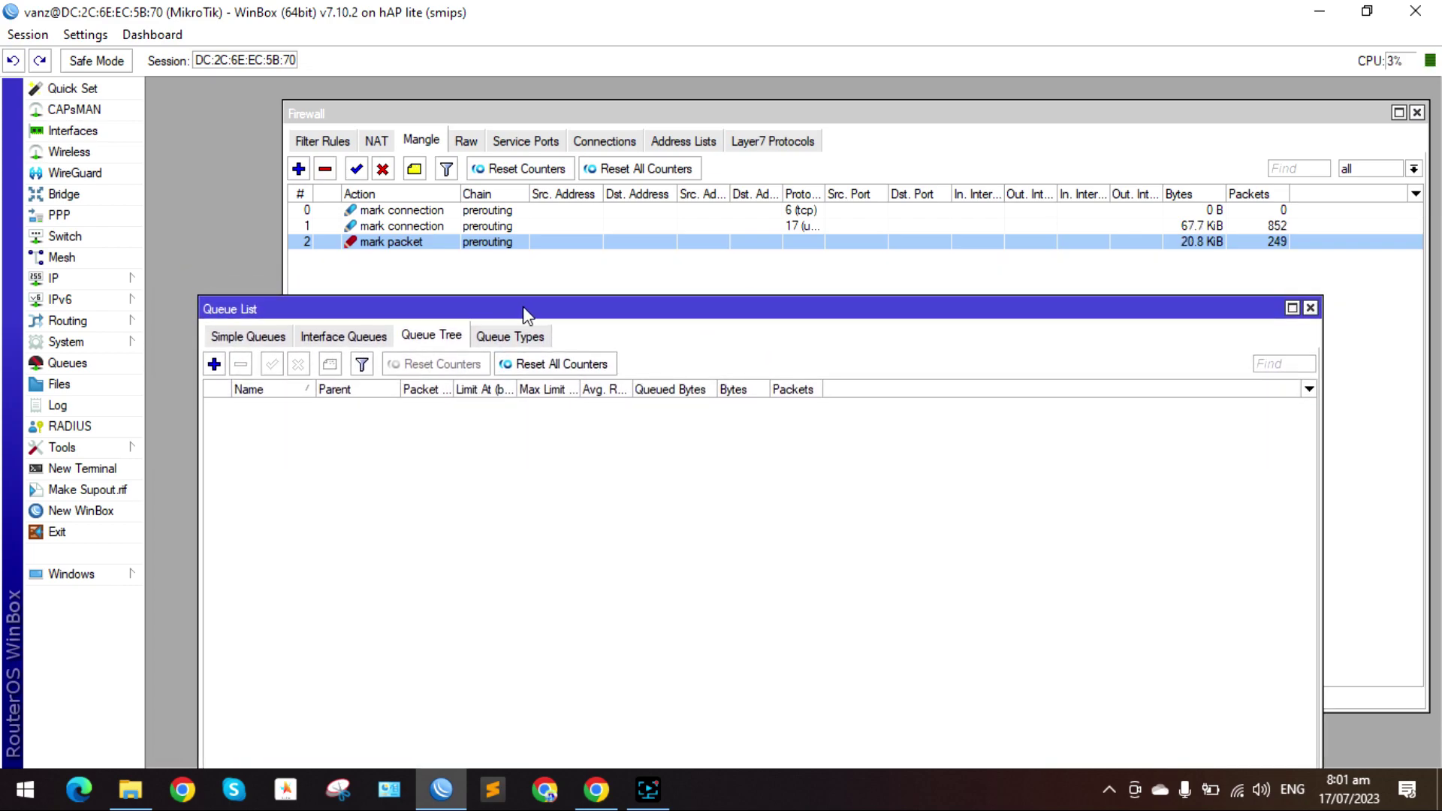
left_click(248, 344)
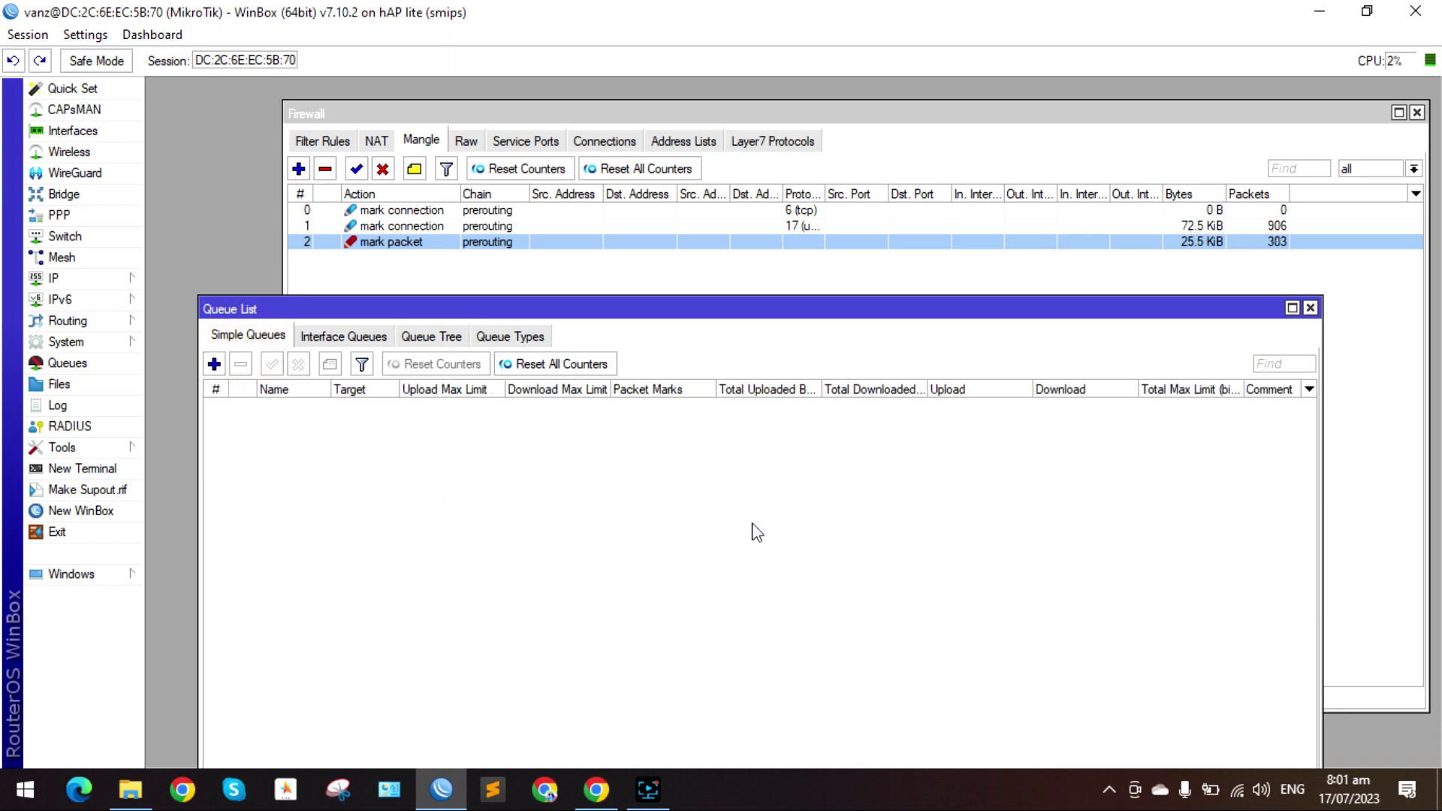
left_click(1310, 309)
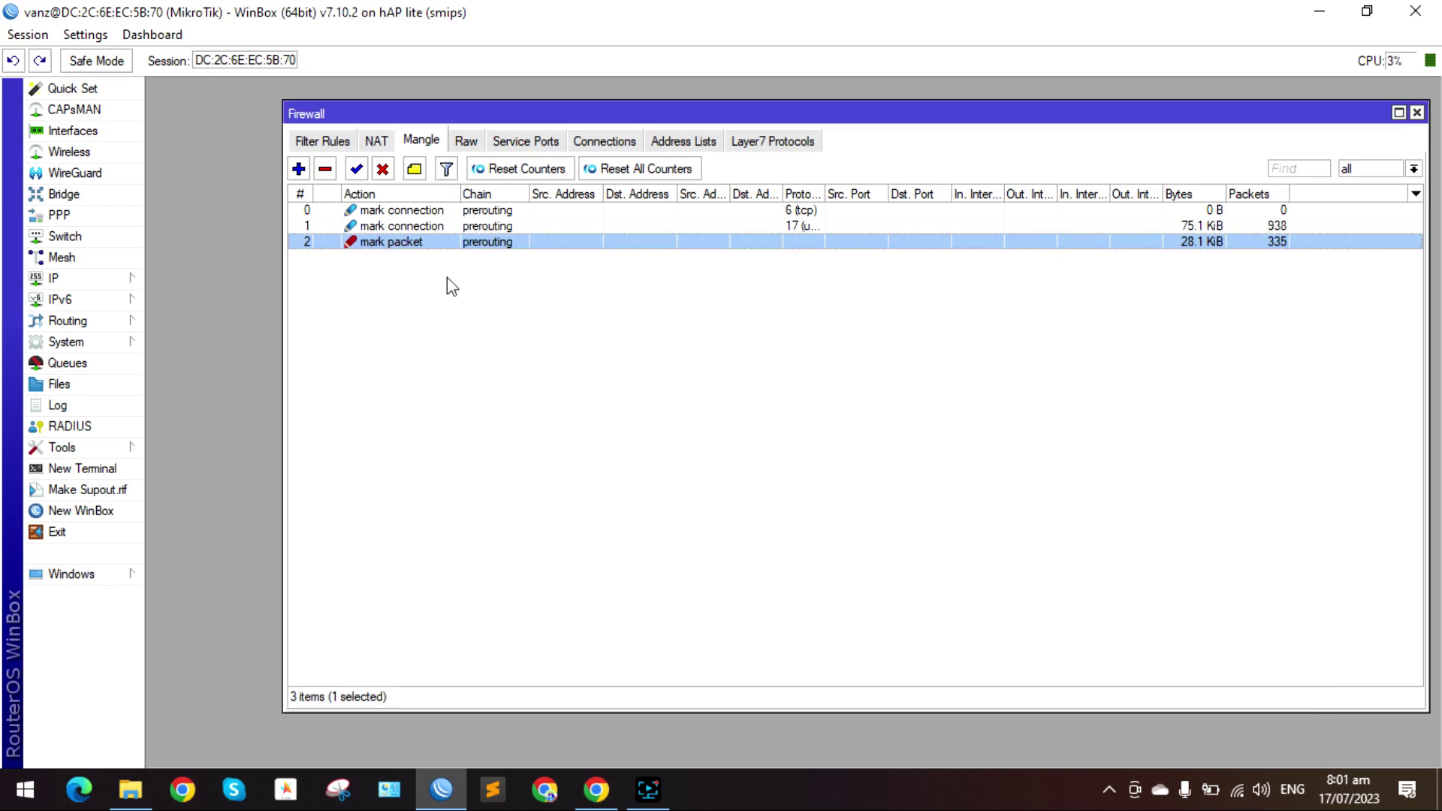
Compare the existing mark-connection rule 0 and the mark-packet rule in the list
left_click(425, 212)
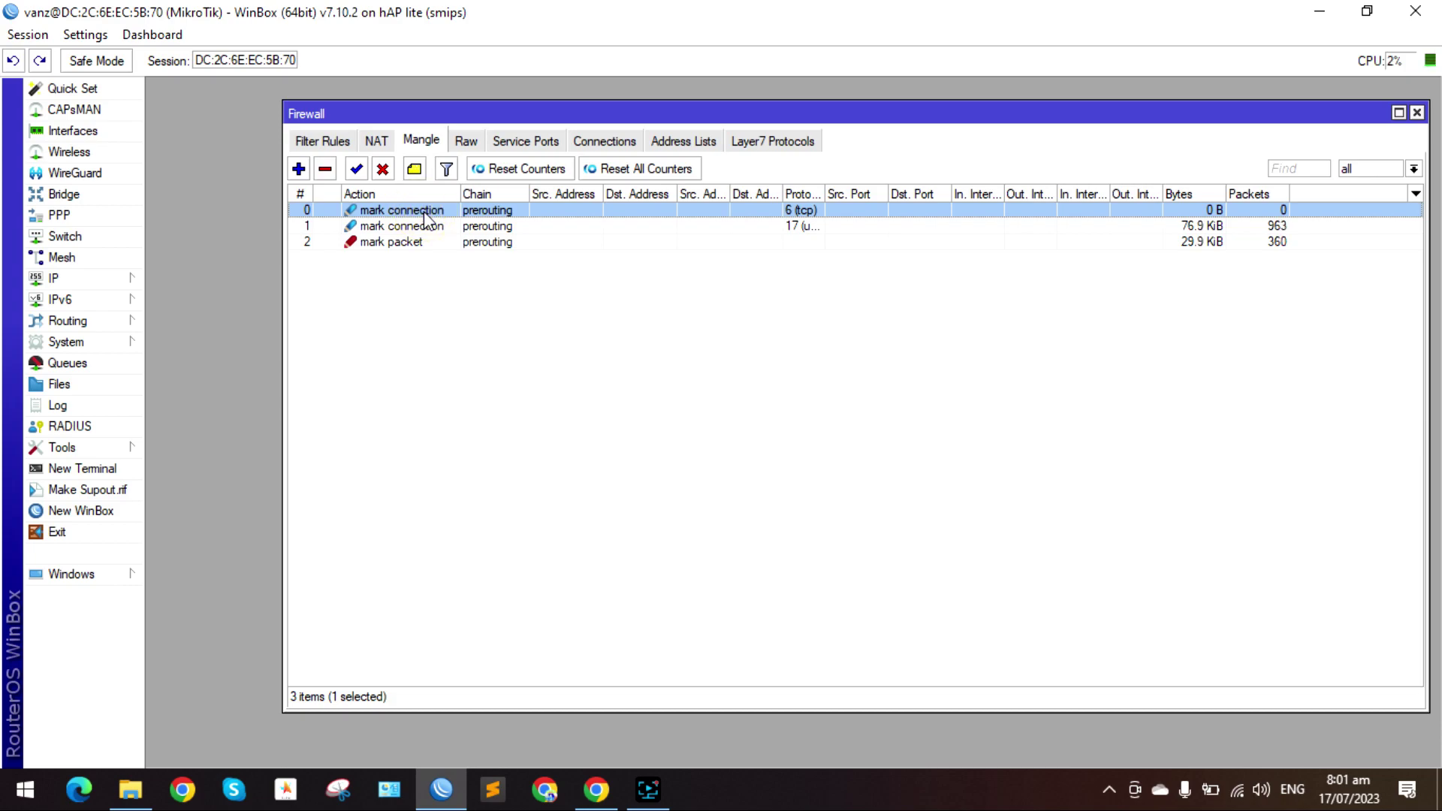
left_click(406, 243)
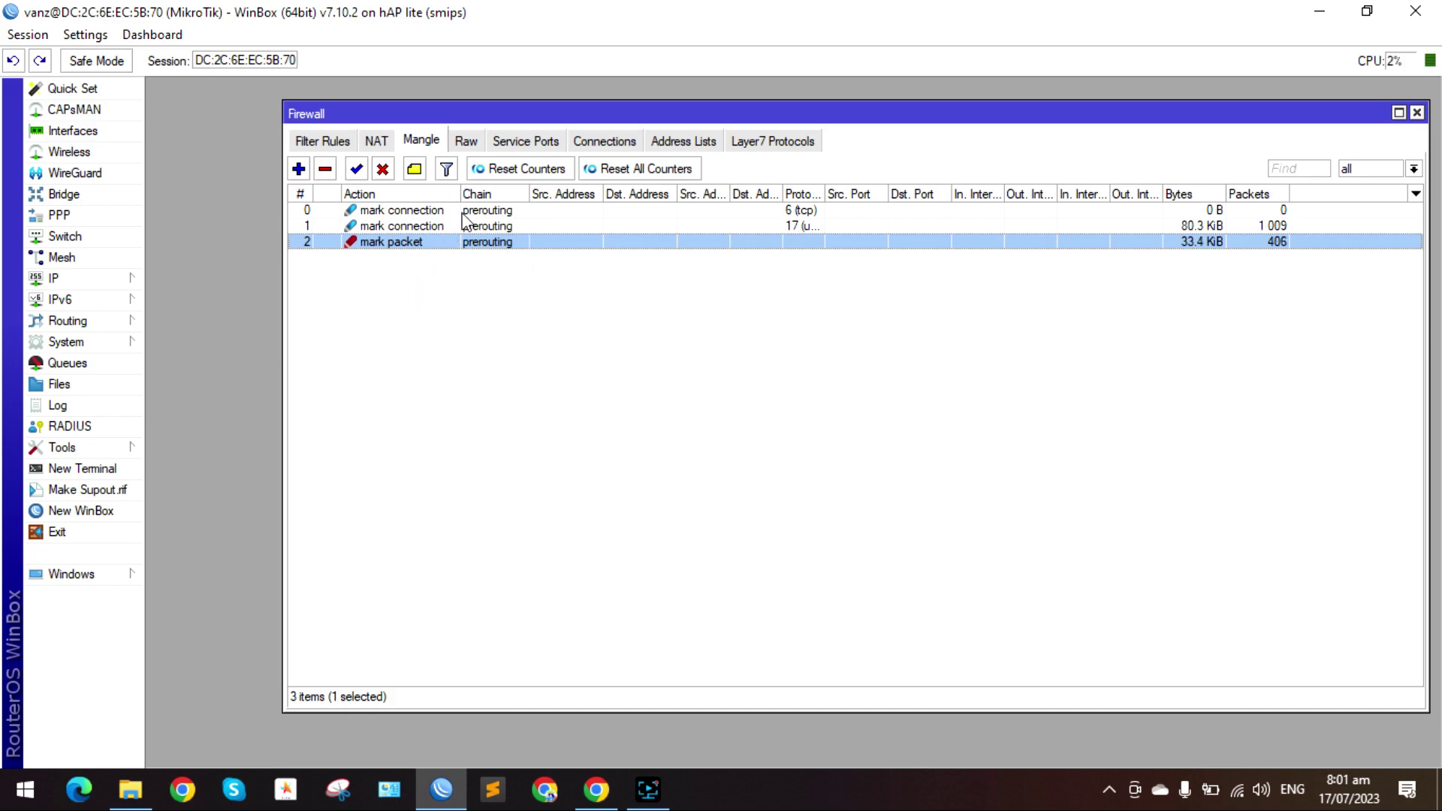
left_click(514, 212)
left_click(477, 244)
Start a new mangle rule matching connection mark Light_Con
left_click(299, 173)
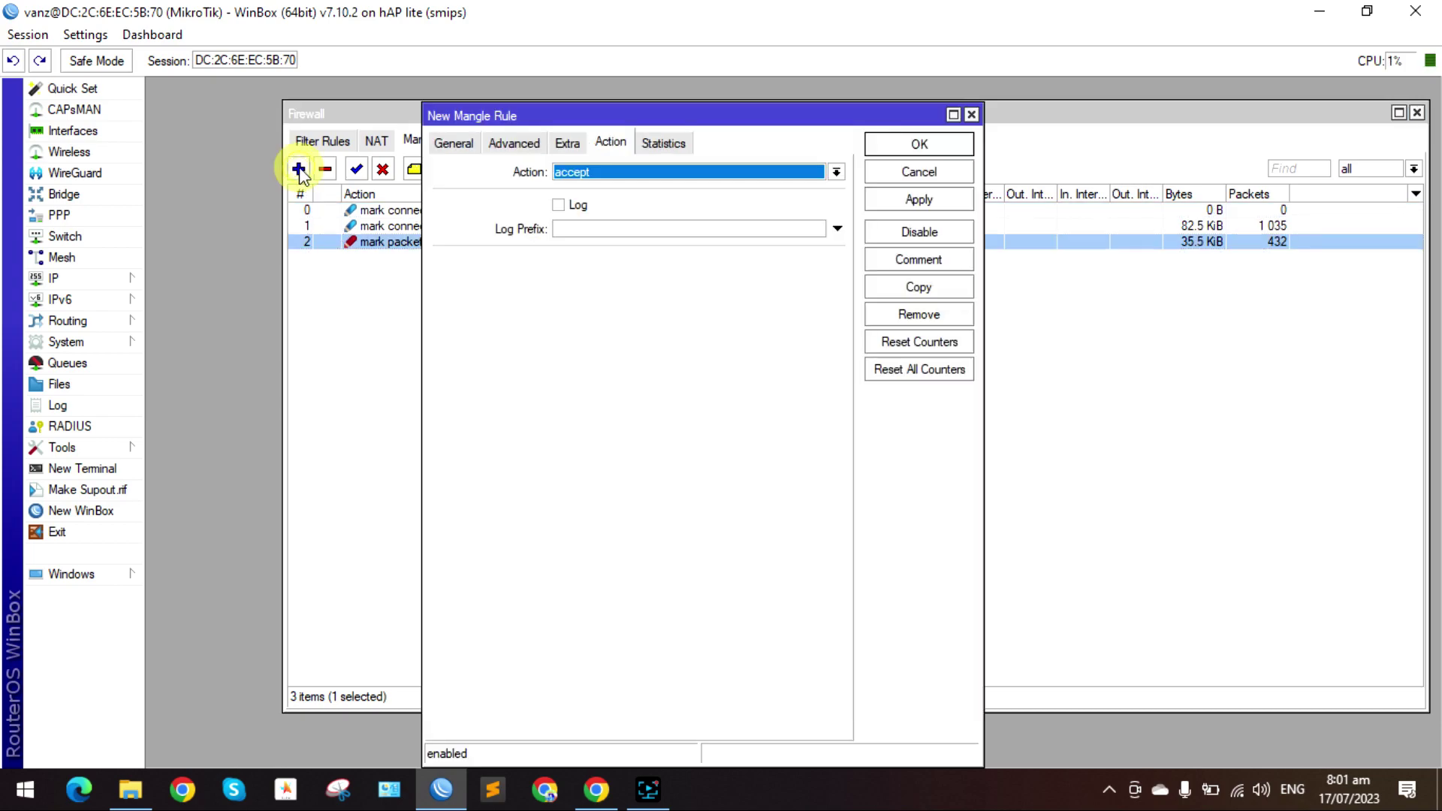
left_click(452, 143)
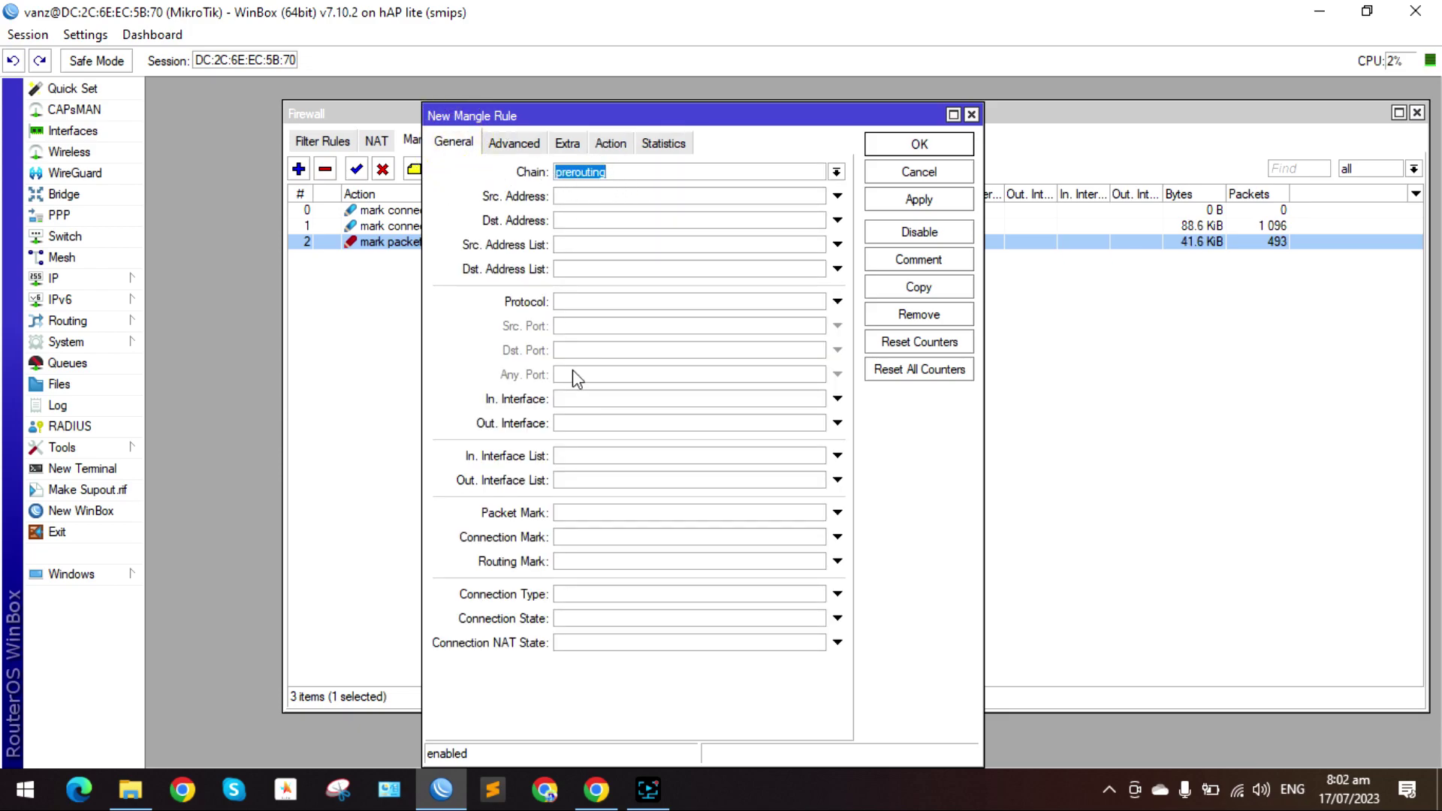
left_click(583, 538)
left_click(817, 538)
left_click(747, 553)
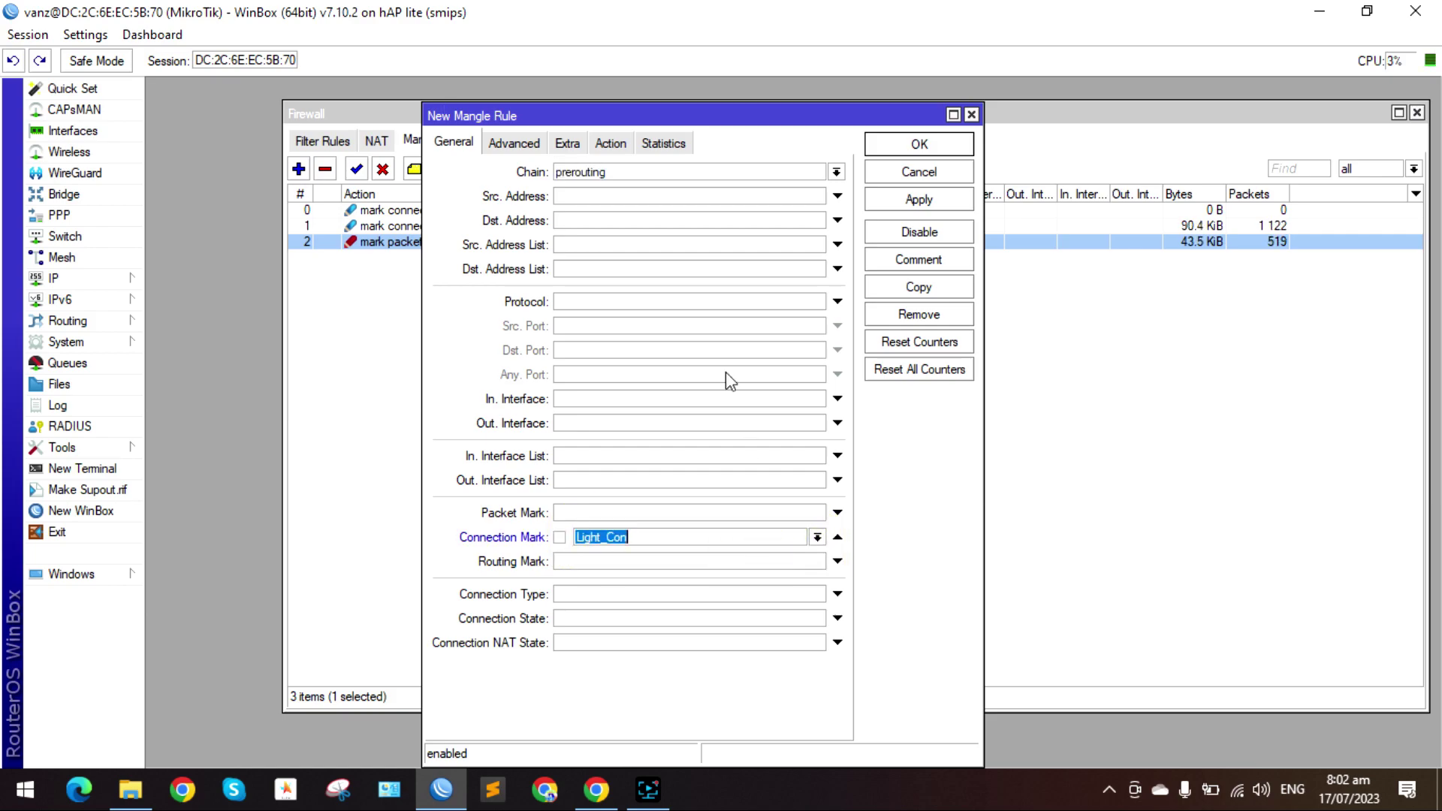
Set the action to set priority with New Priority 1, passthrough off, and save it
left_click(614, 143)
left_click(603, 175)
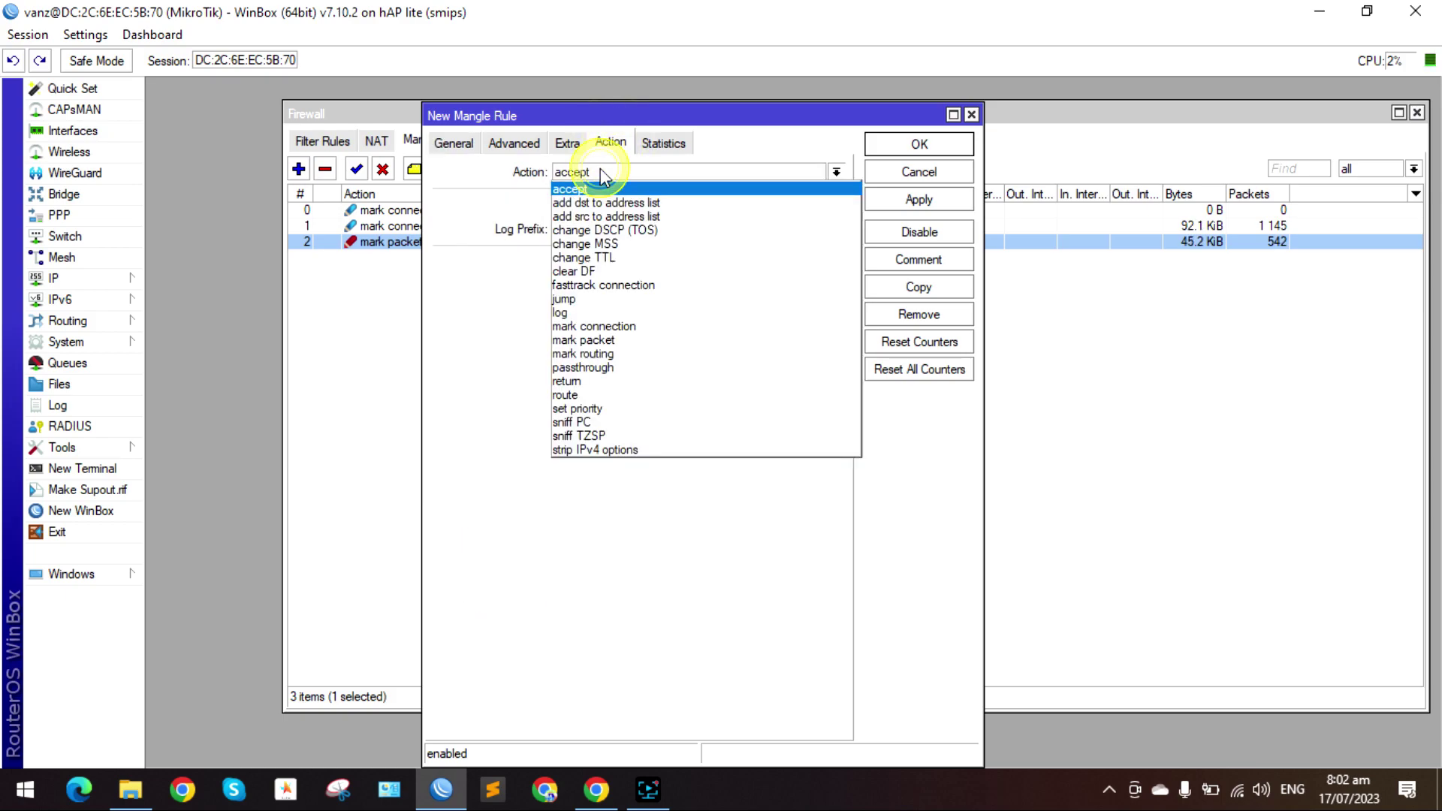
left_click(611, 409)
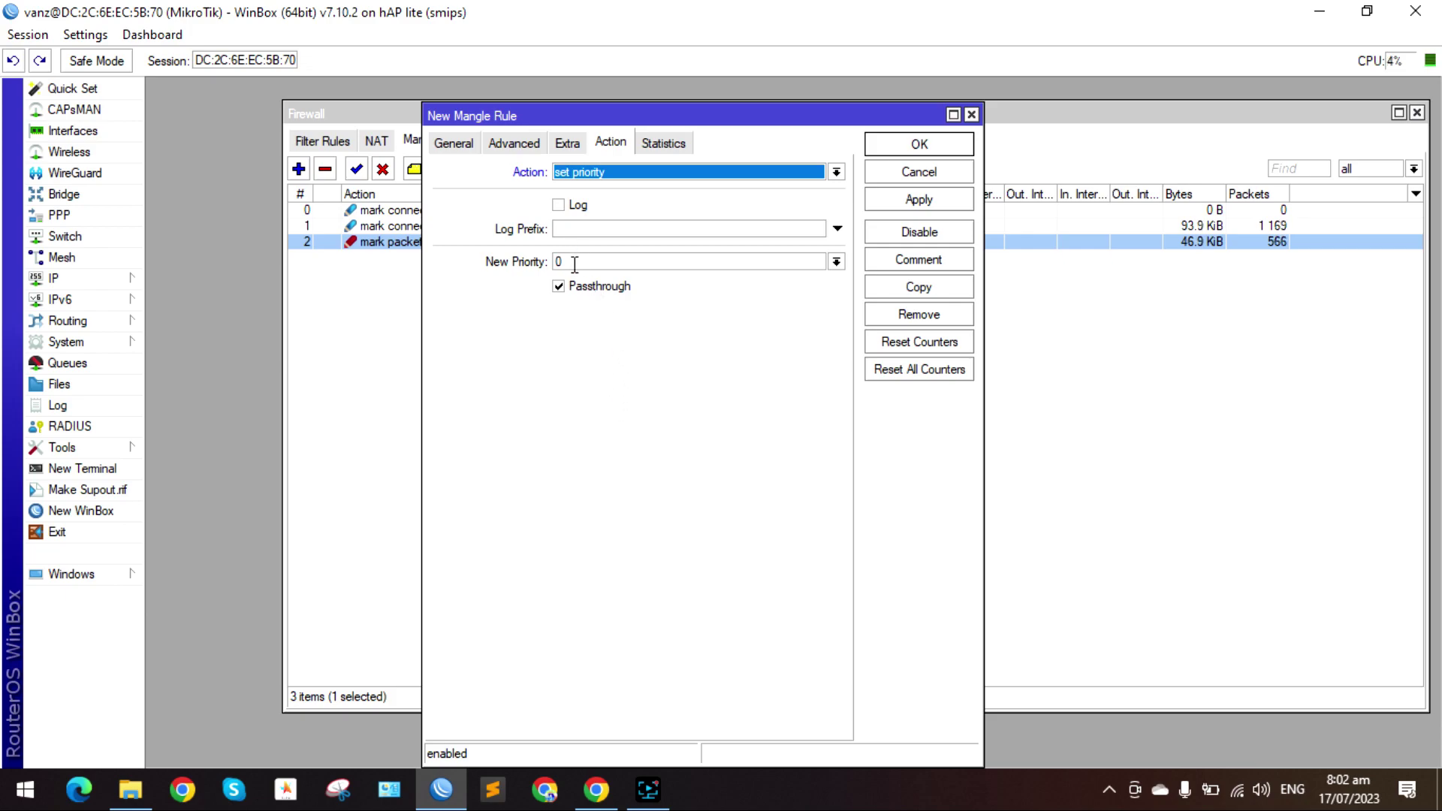
left_click(573, 263)
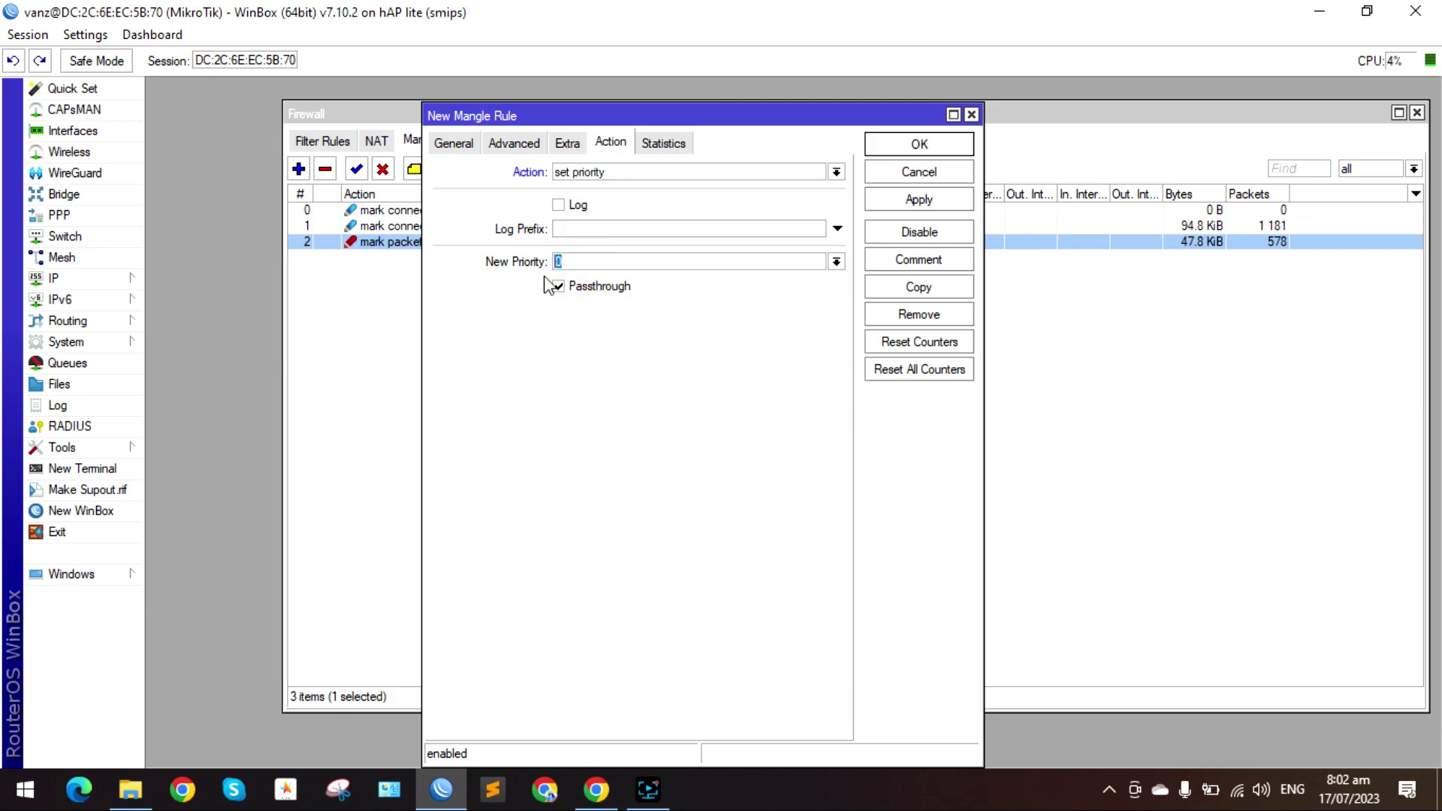
type("1")
left_click(593, 293)
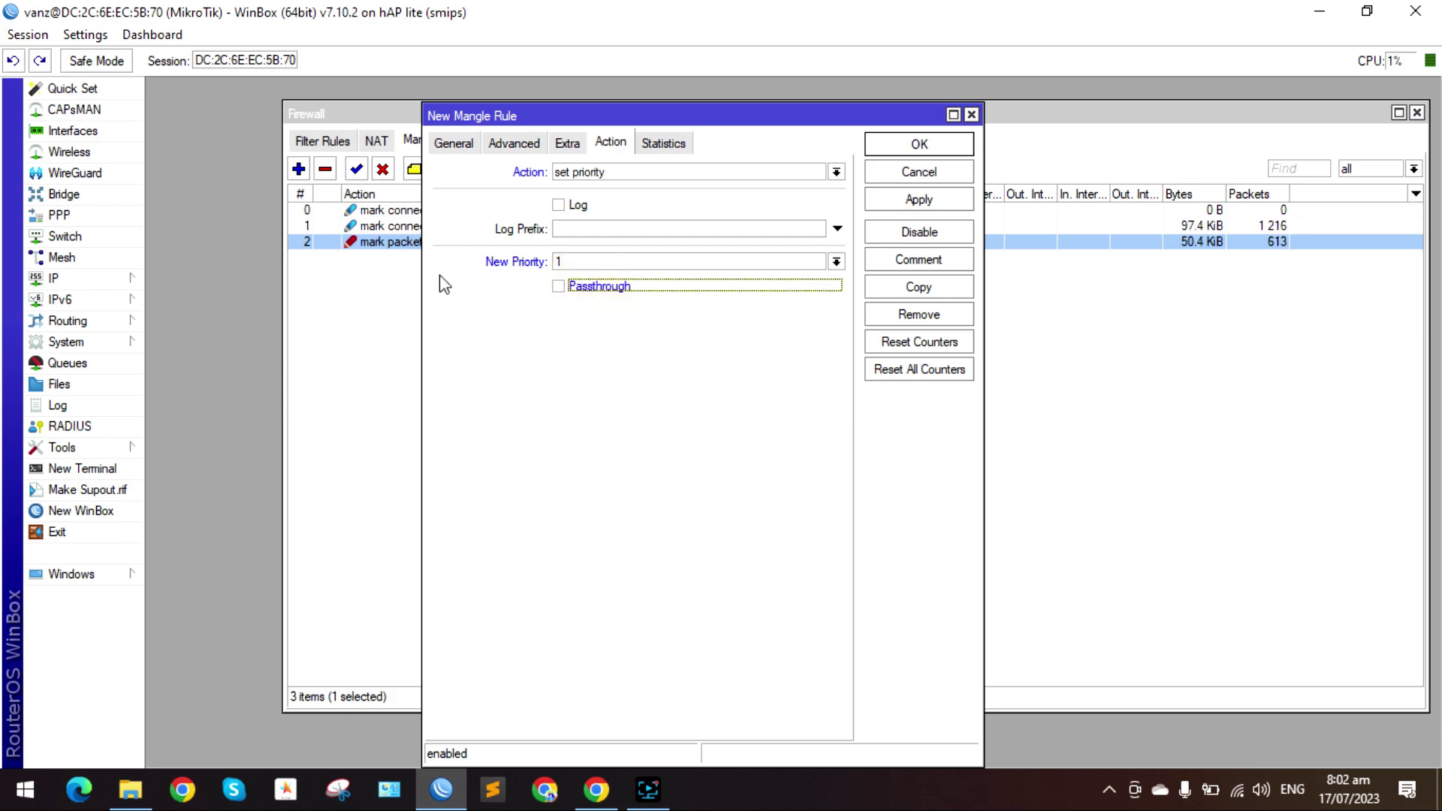
left_click(453, 145)
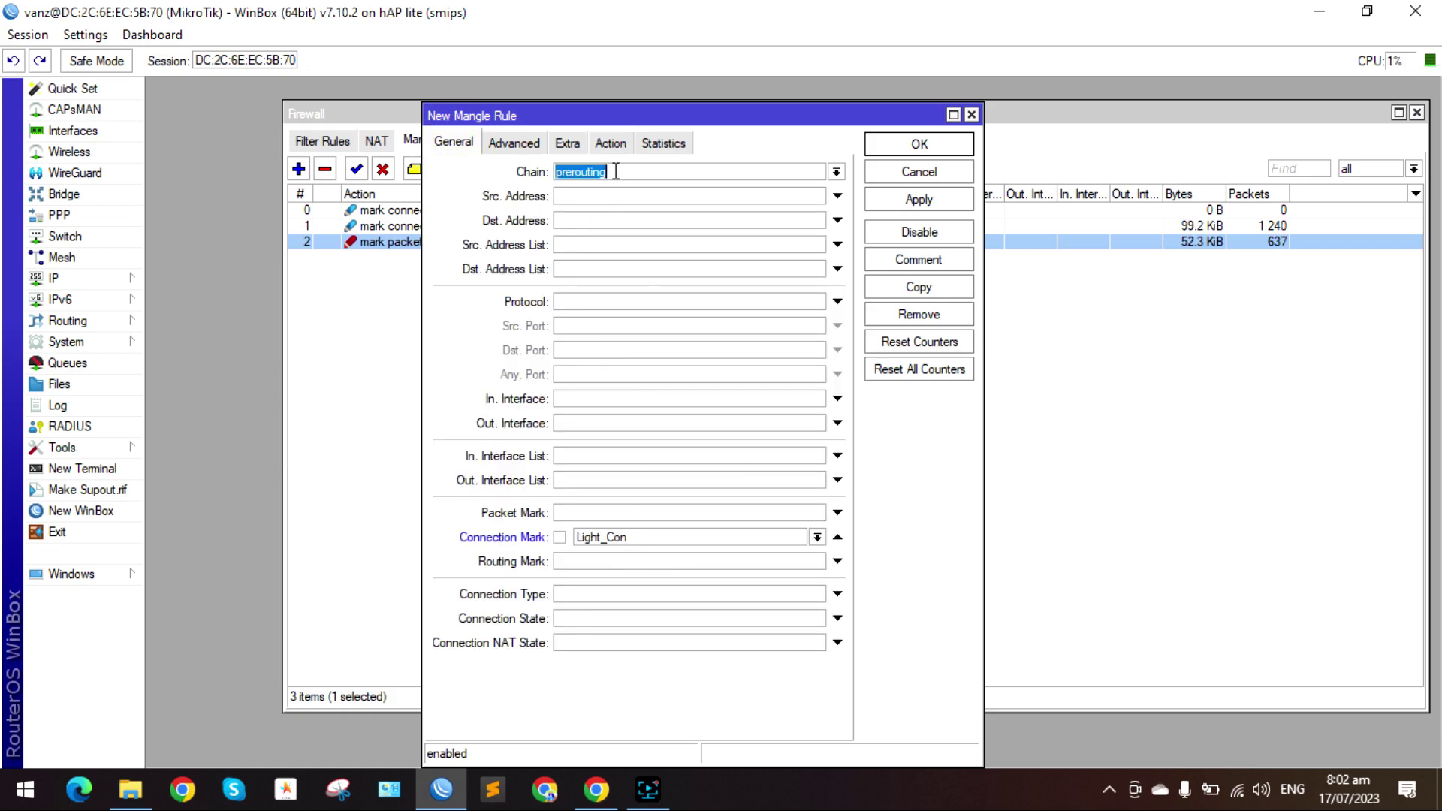
left_click(611, 143)
left_click_drag(511, 116, 397, 254)
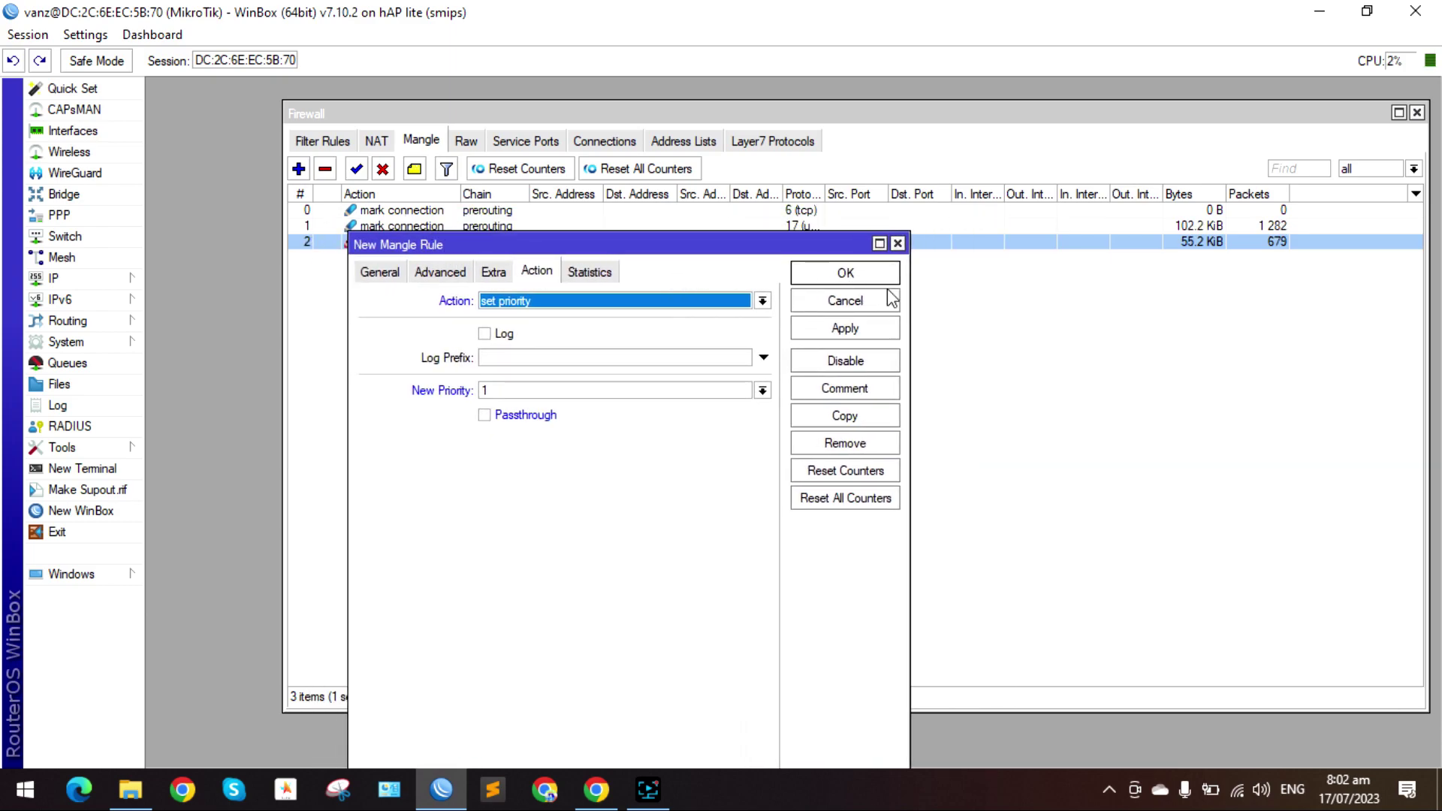
left_click(858, 281)
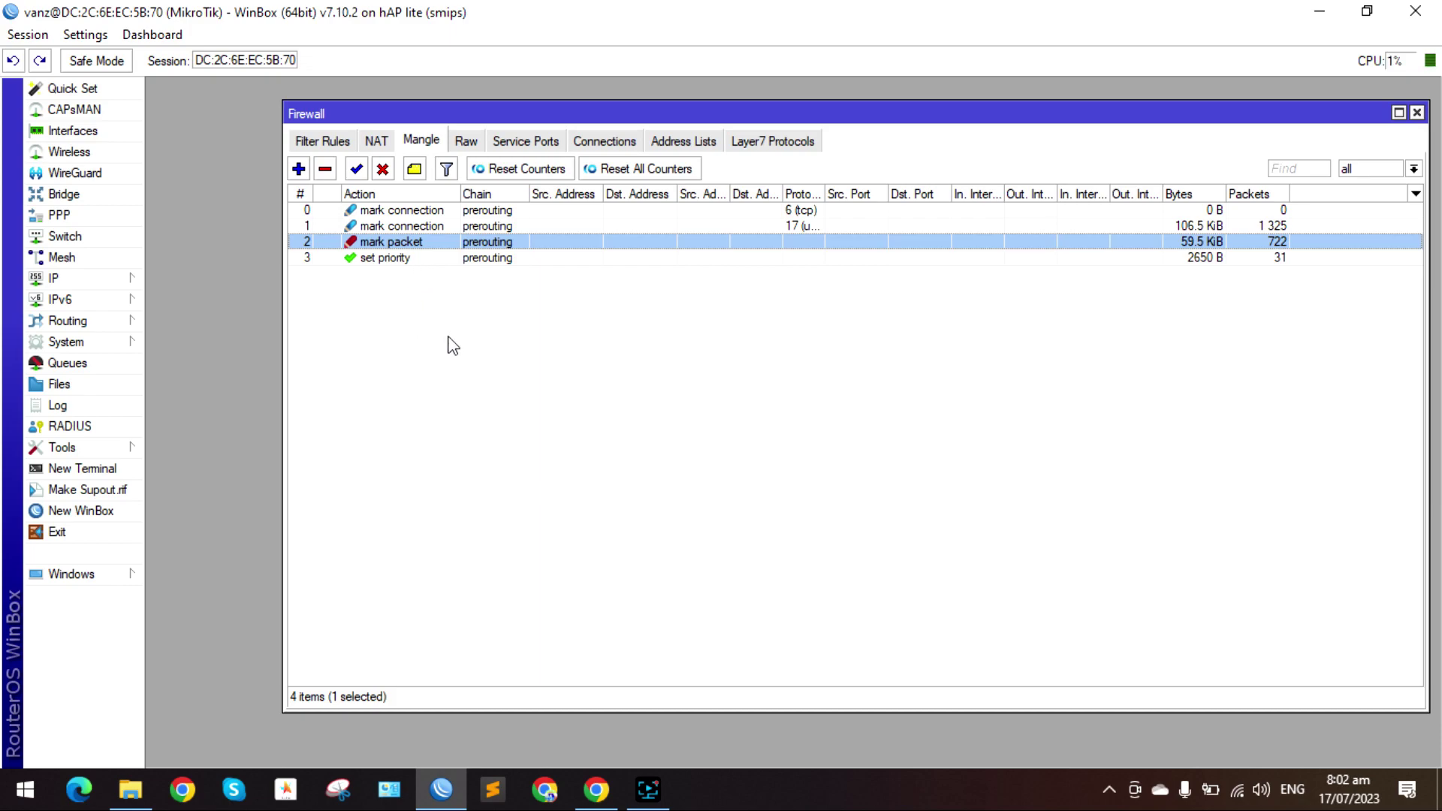
Inspect rule 0's settings and close it without changes
left_click(400, 212)
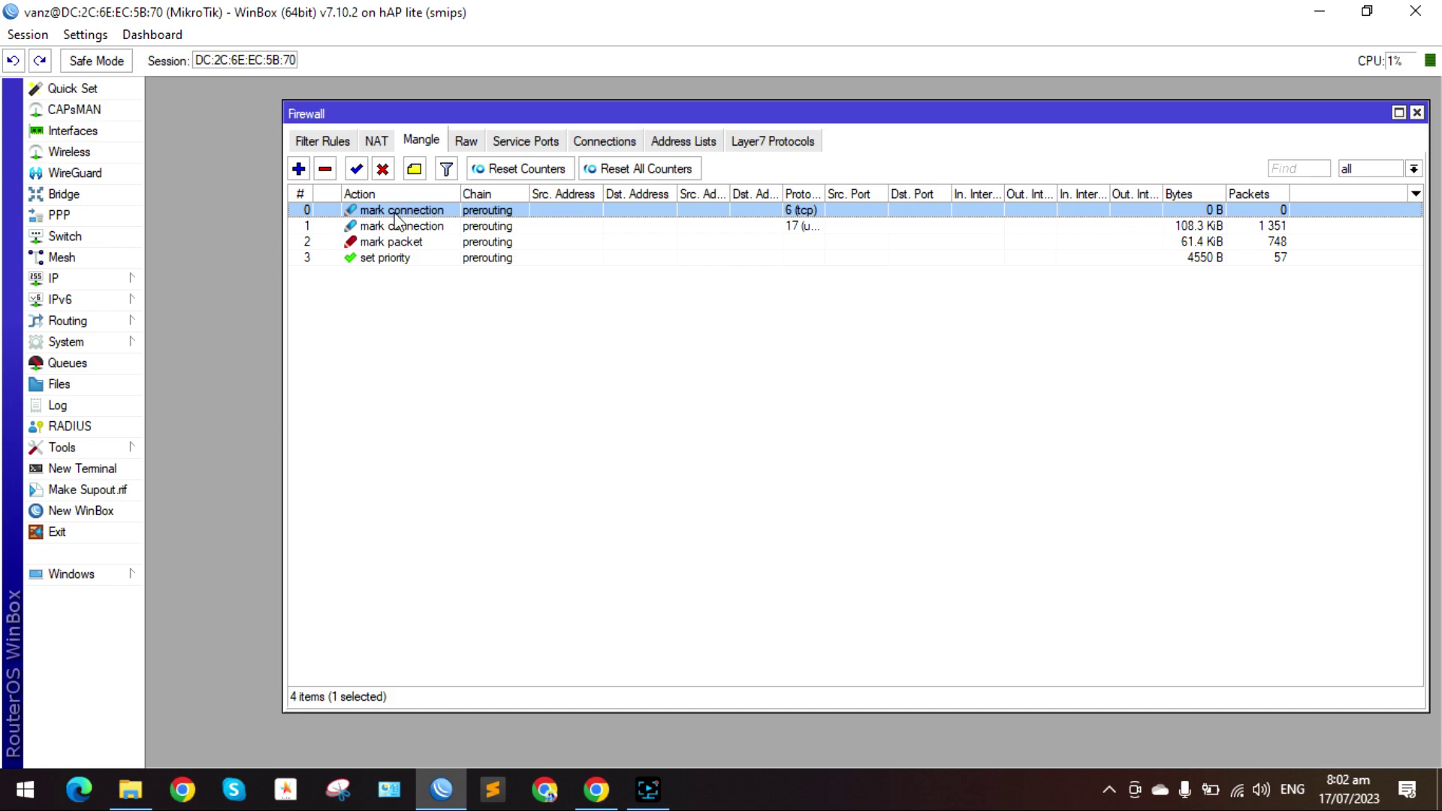
double_click(419, 213)
left_click(440, 143)
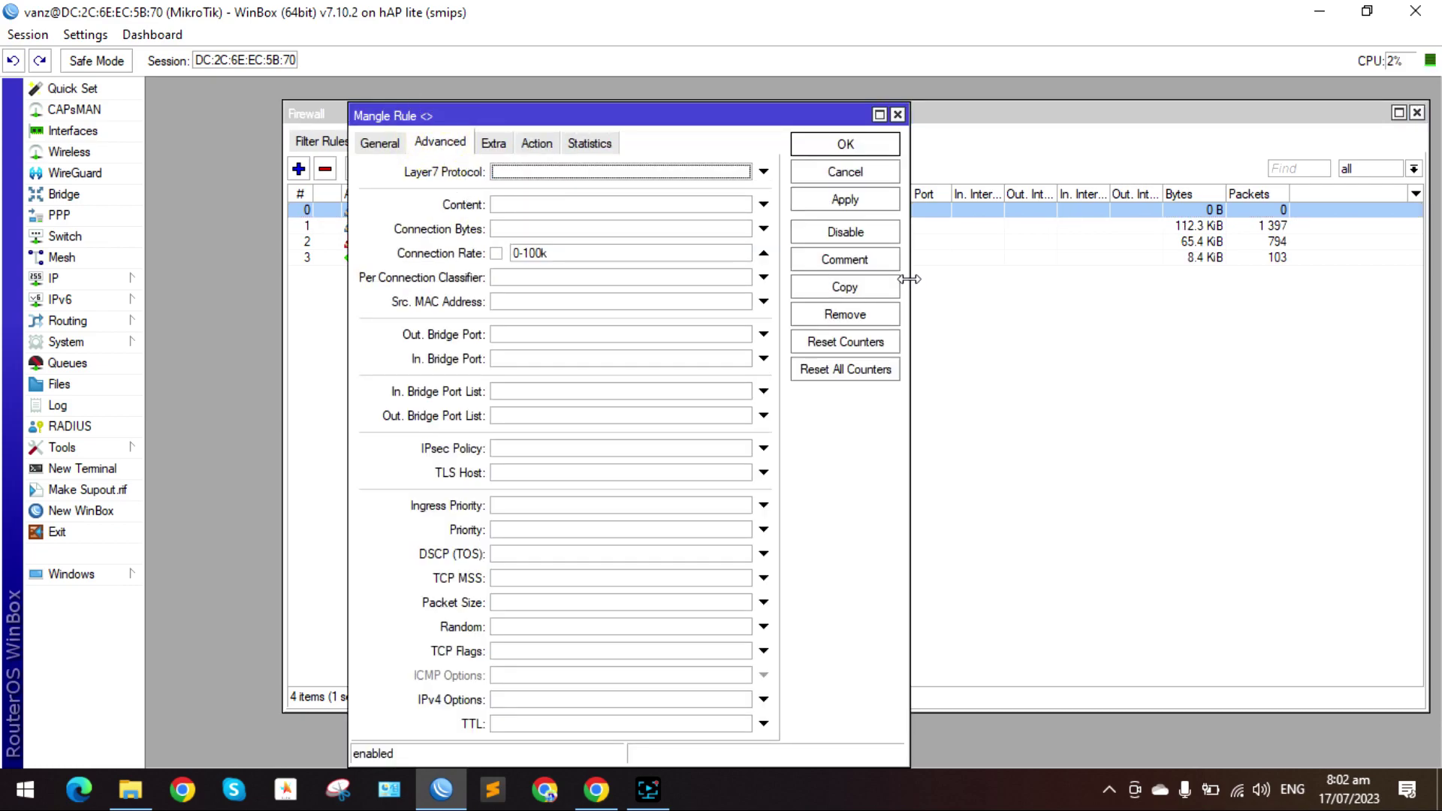
left_click_drag(909, 279, 948, 280)
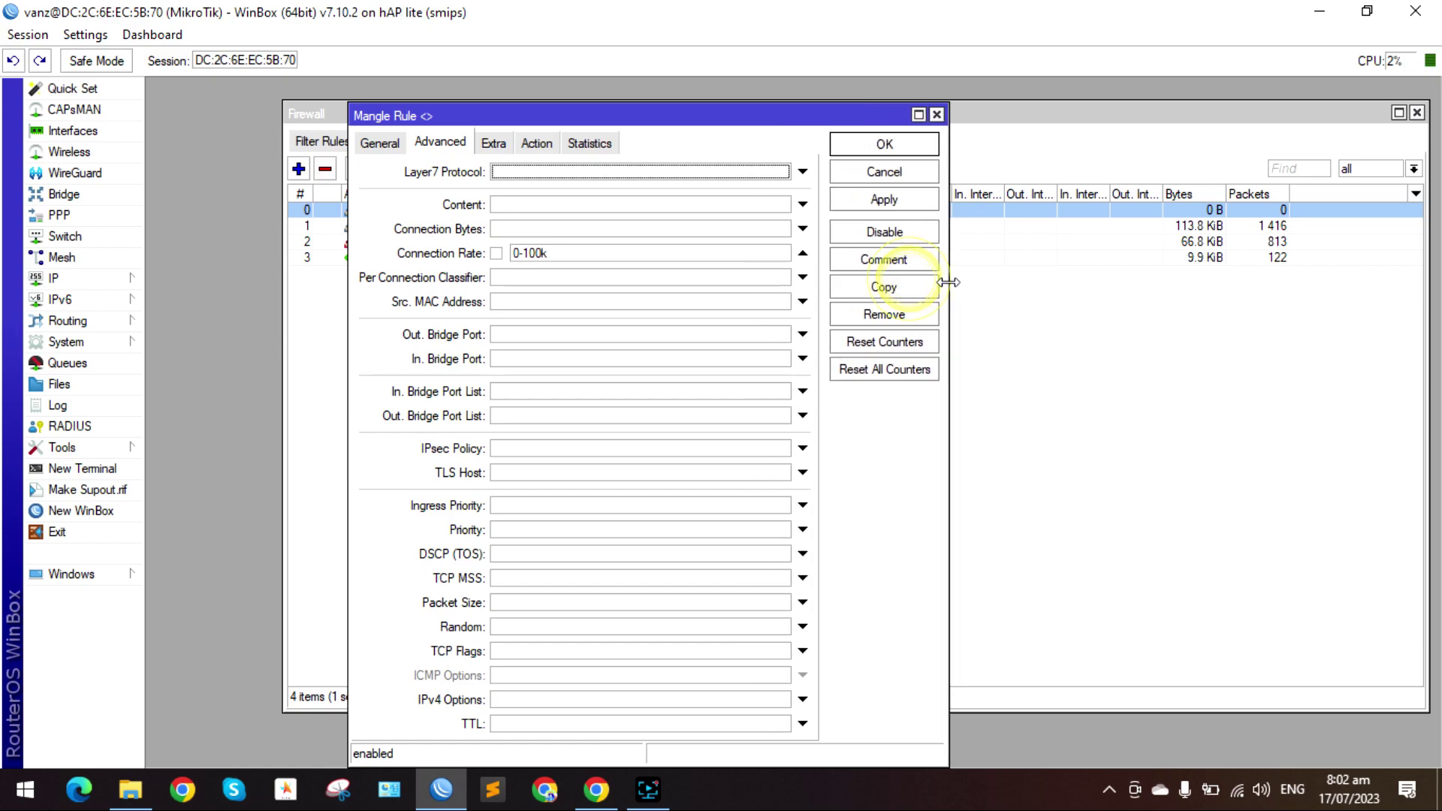
left_click(937, 115)
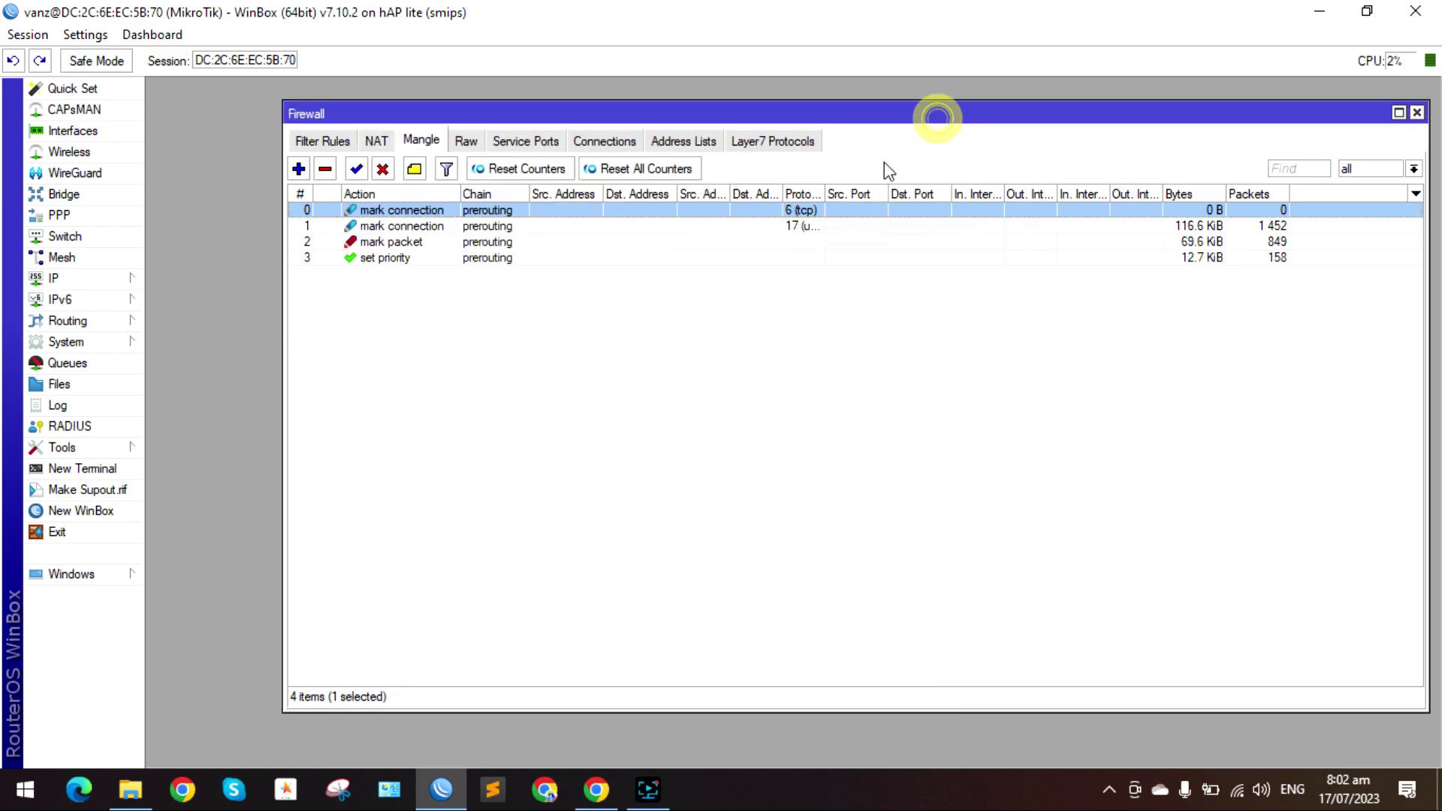
Start a new mangle rule matching tcp connections with connection mark !Light_Con
left_click(299, 169)
left_click_drag(482, 113, 547, 130)
left_click(445, 159)
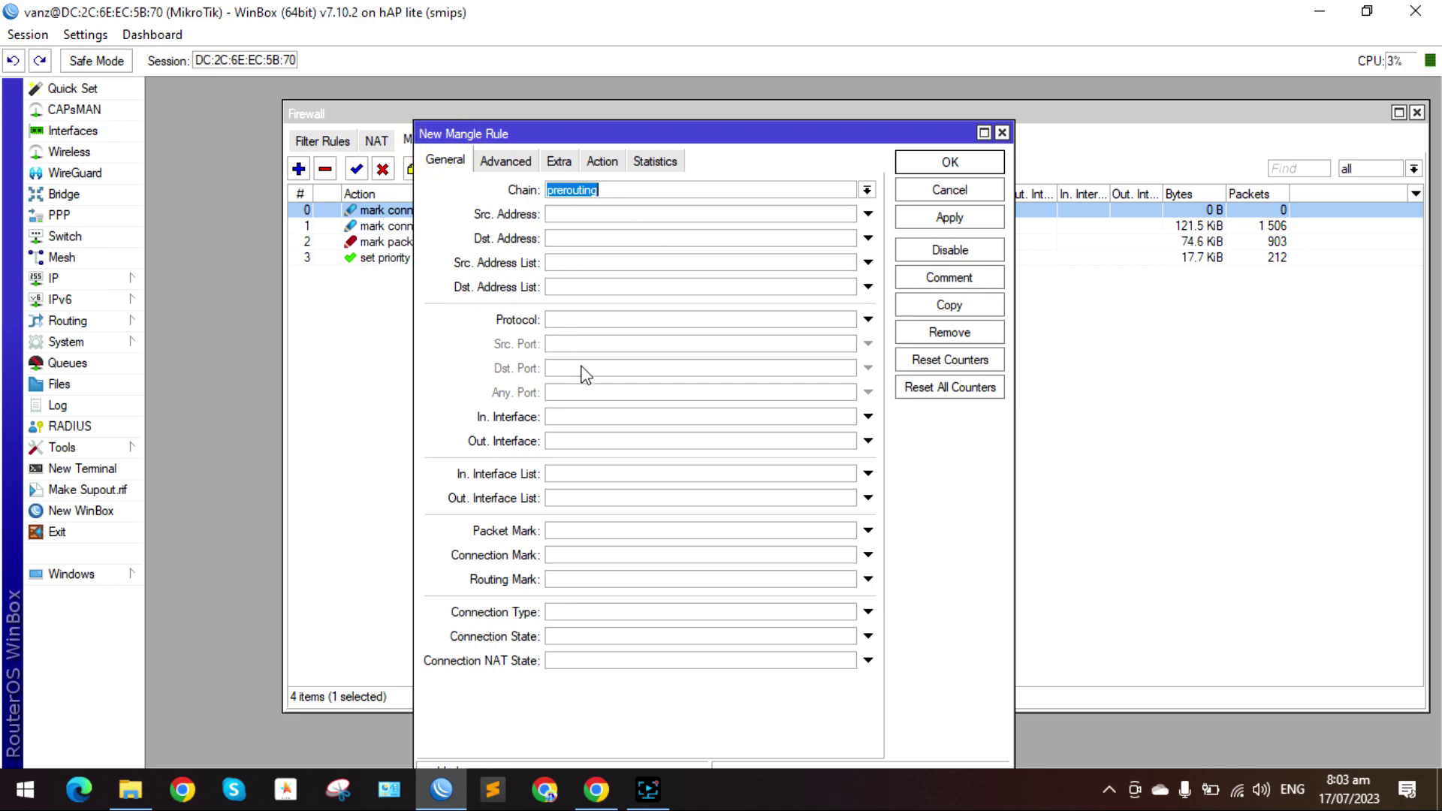
left_click(599, 324)
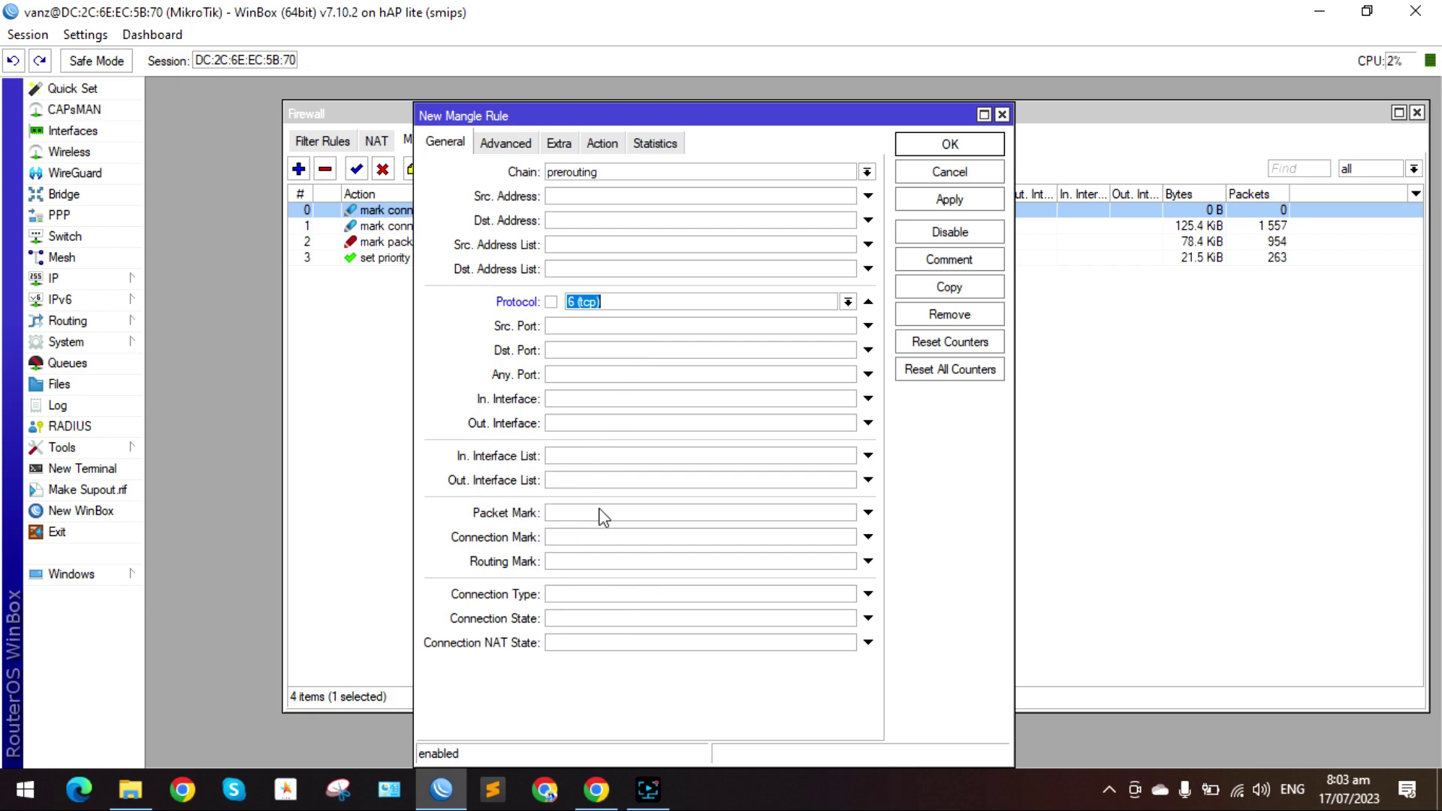
mouse_move(513, 124)
left_mouse_down()
mouse_move(592, 280)
mouse_move(553, 132)
mouse_move(538, 135)
left_mouse_up()
left_click(533, 152)
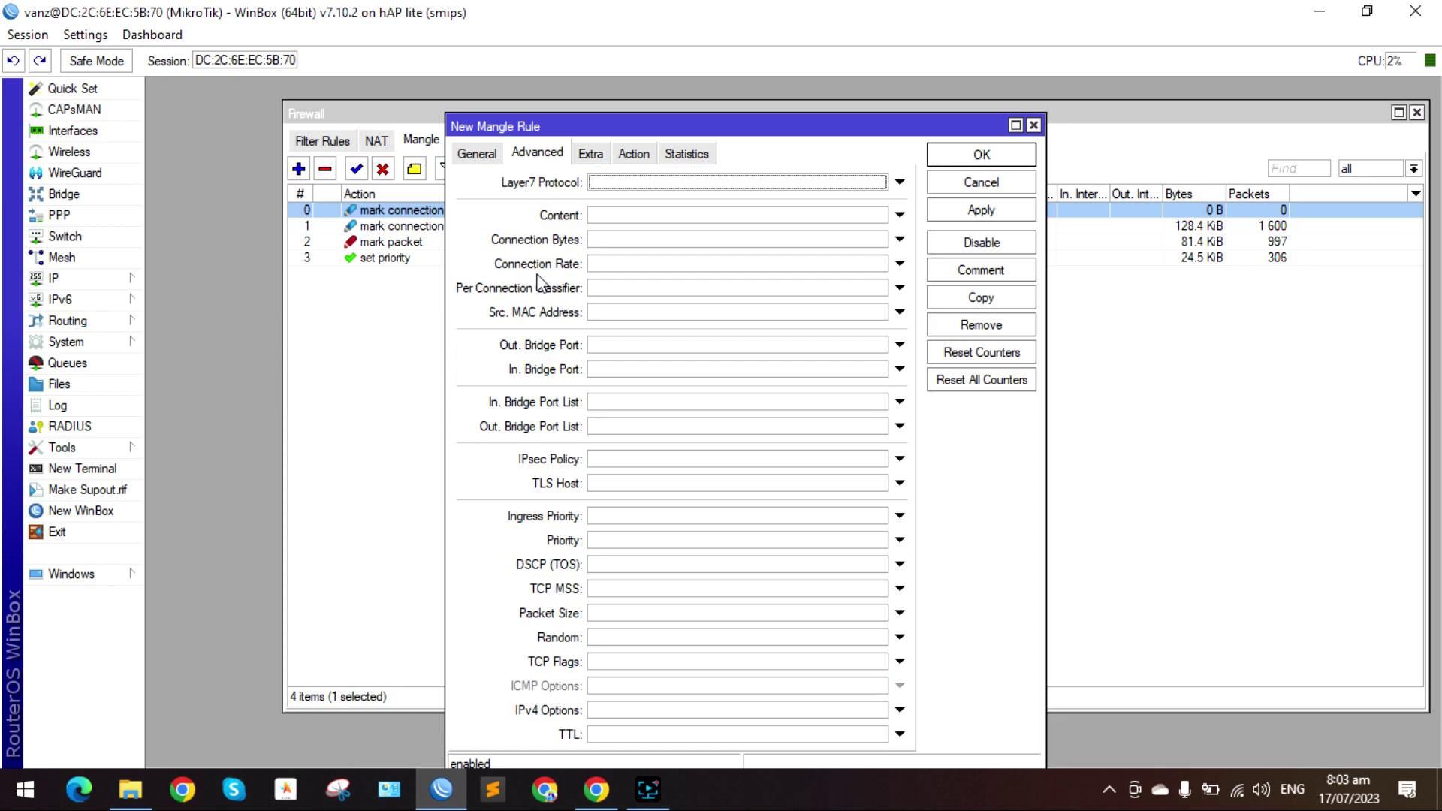
left_click(472, 155)
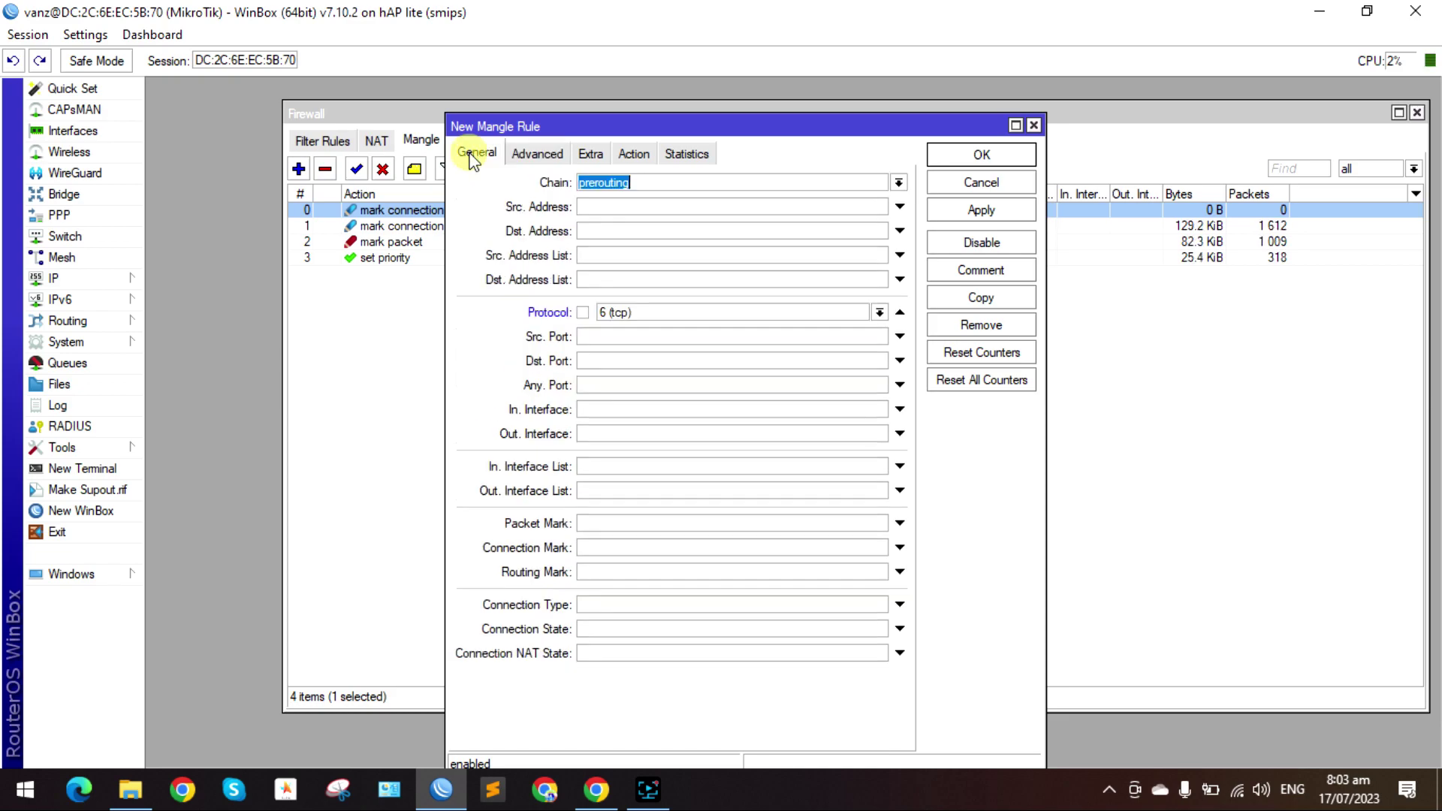
left_click(613, 551)
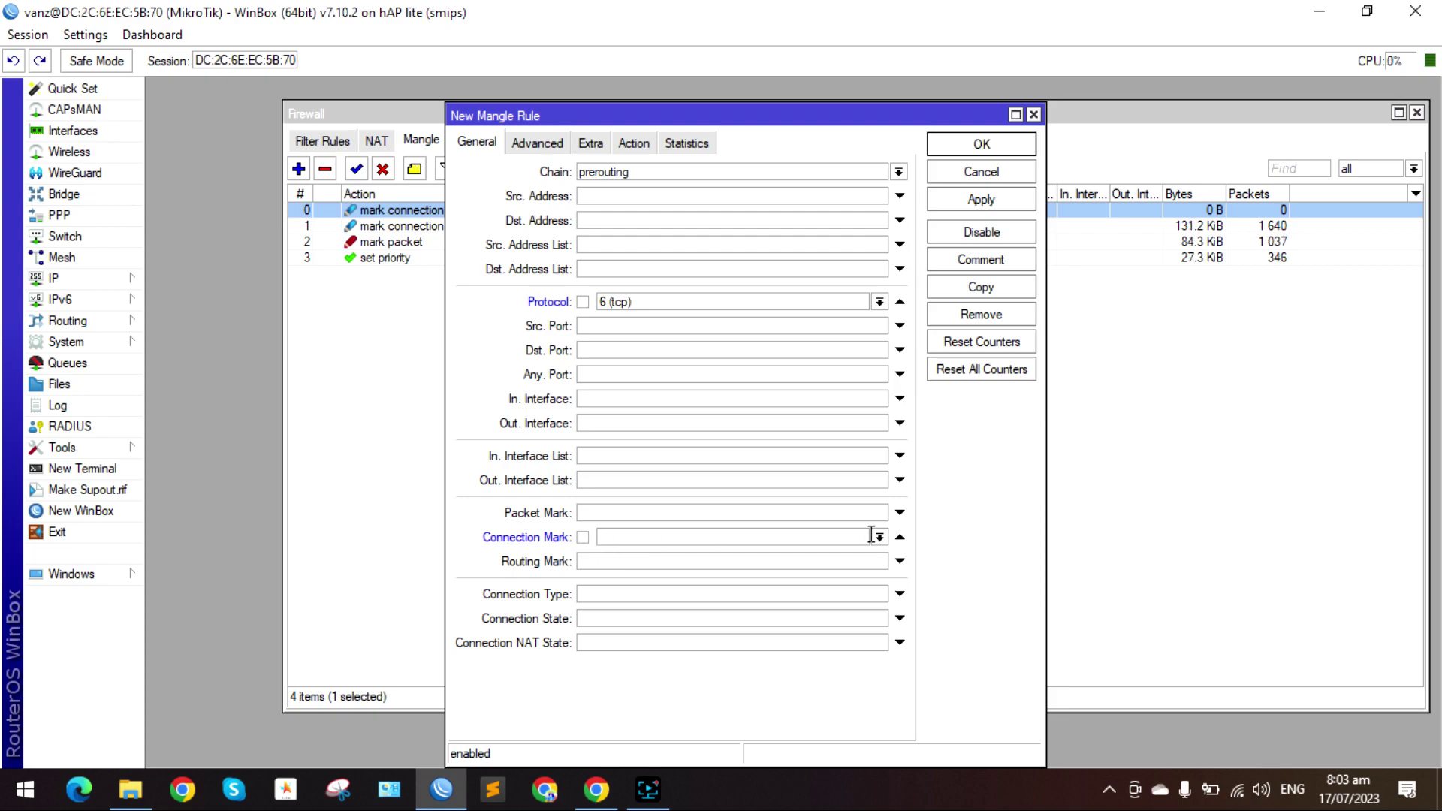
left_click(878, 538)
left_click(701, 554)
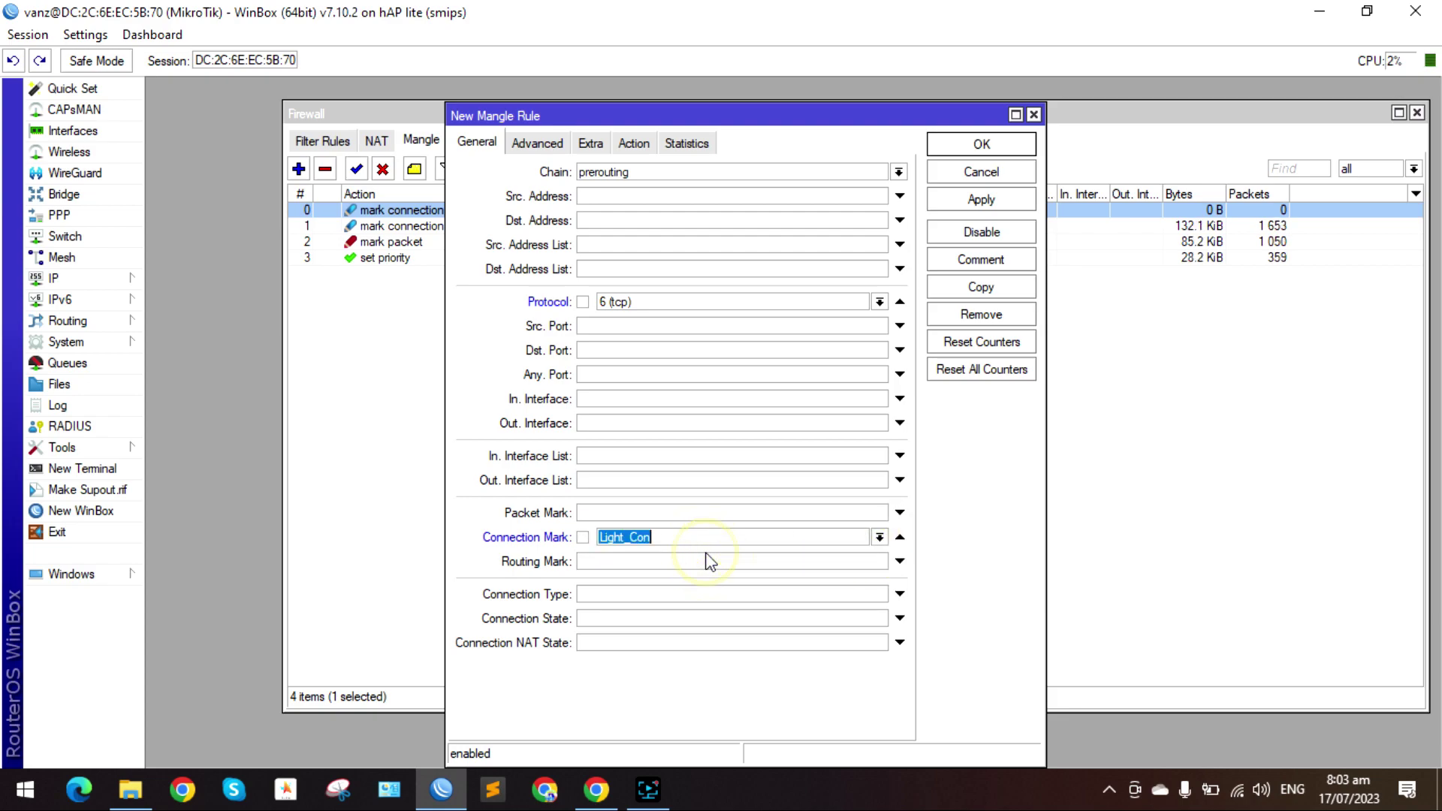
left_click(584, 539)
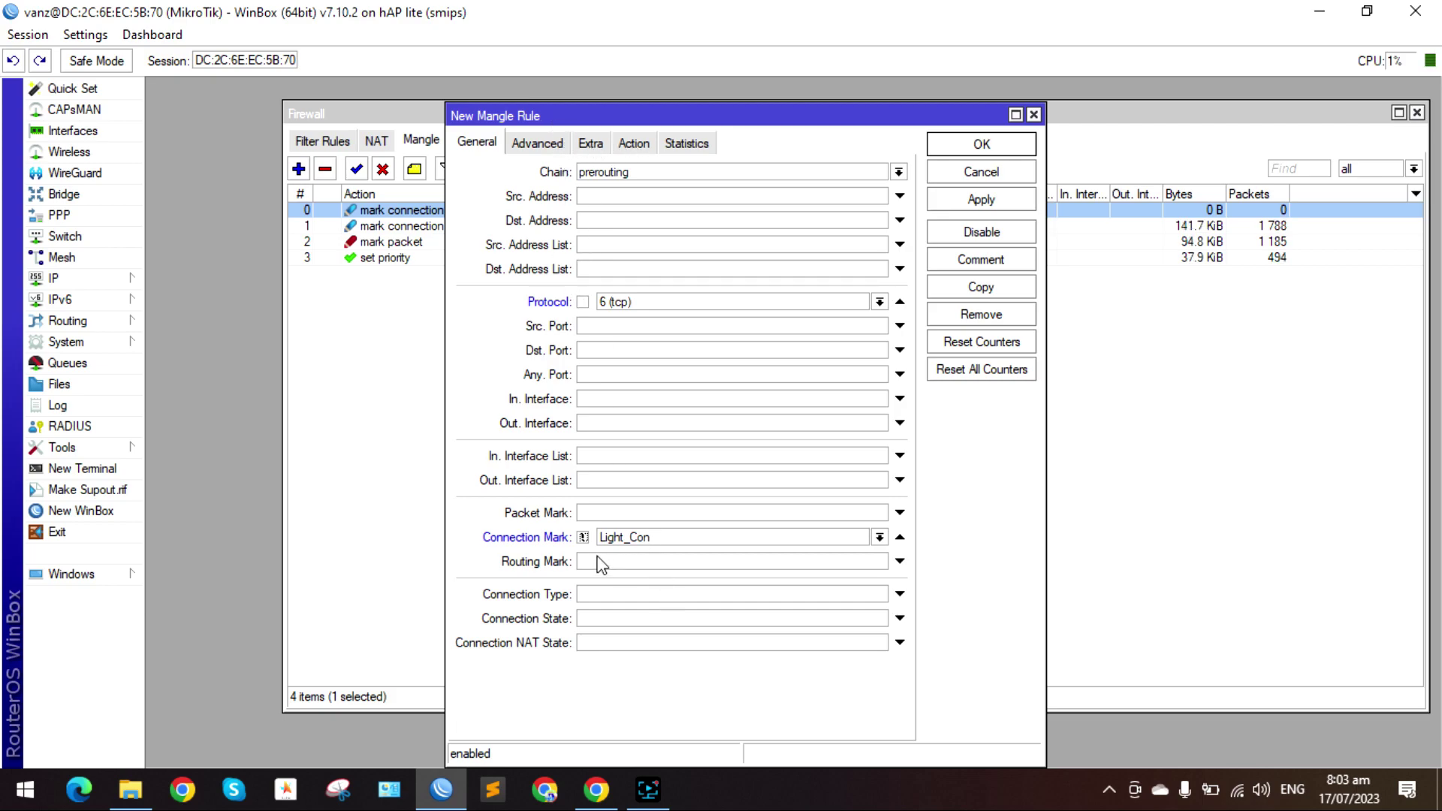
Make it mark connections as Other_Con and apply it as rule 4
left_click(631, 143)
left_click(623, 174)
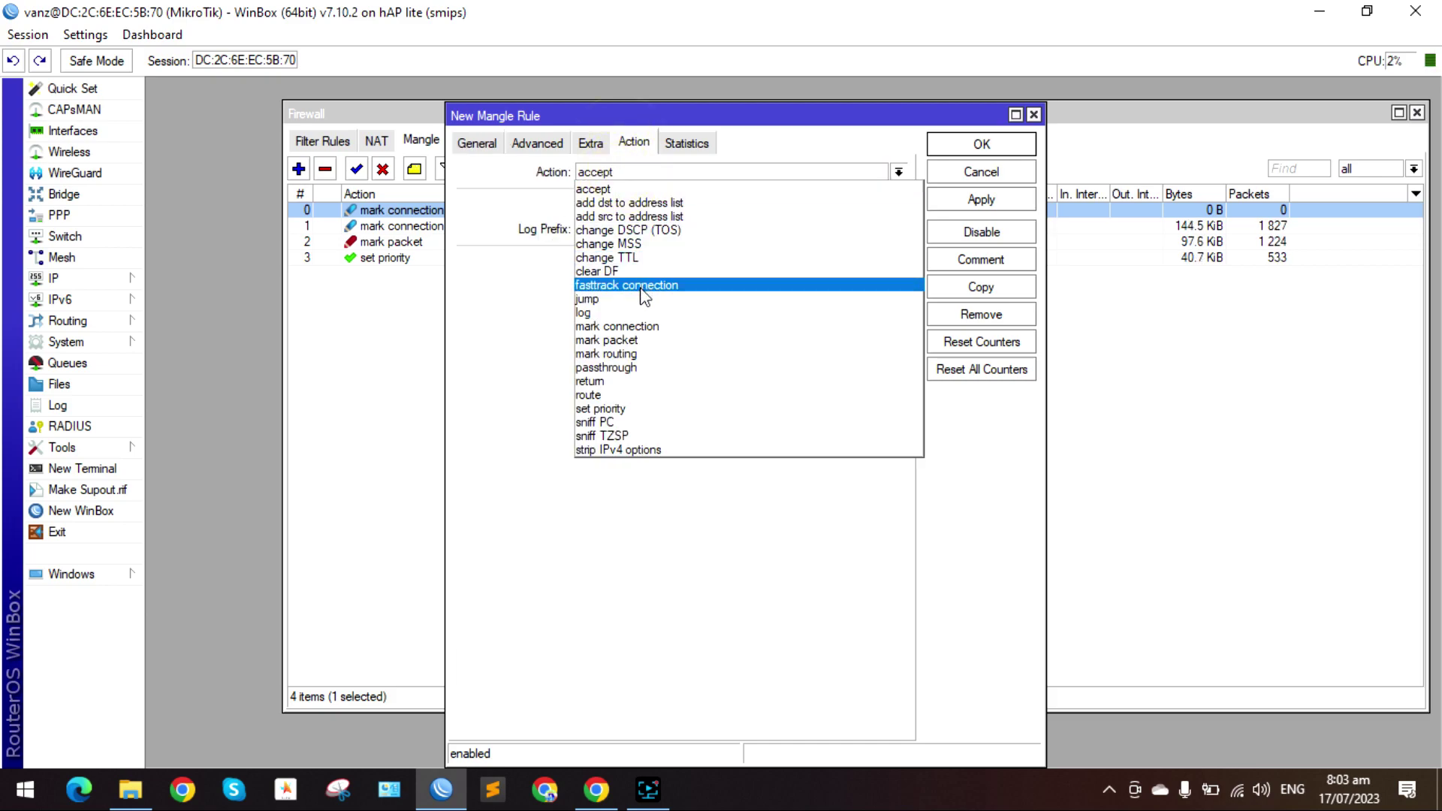
left_click(635, 326)
left_click(611, 261)
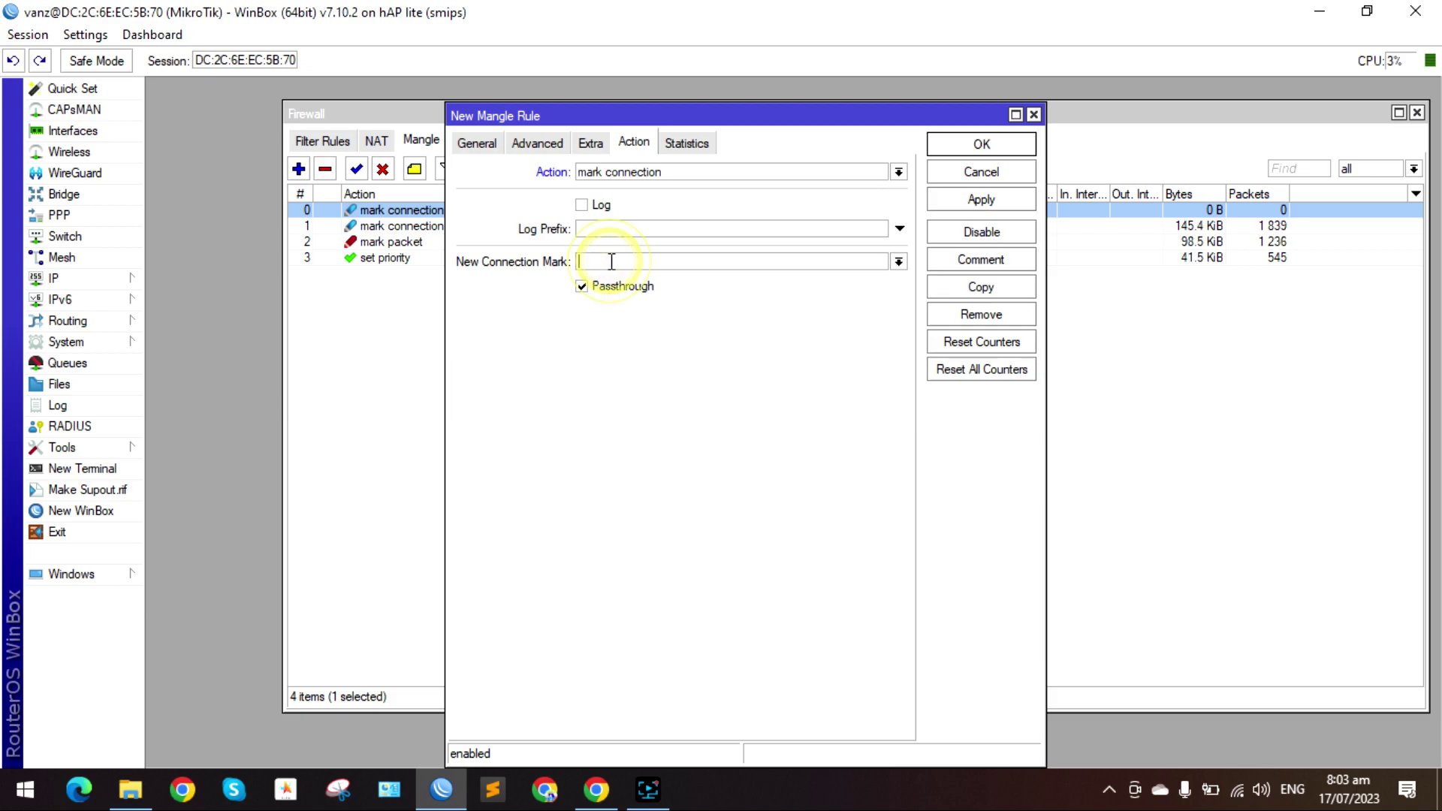
type("Other C")
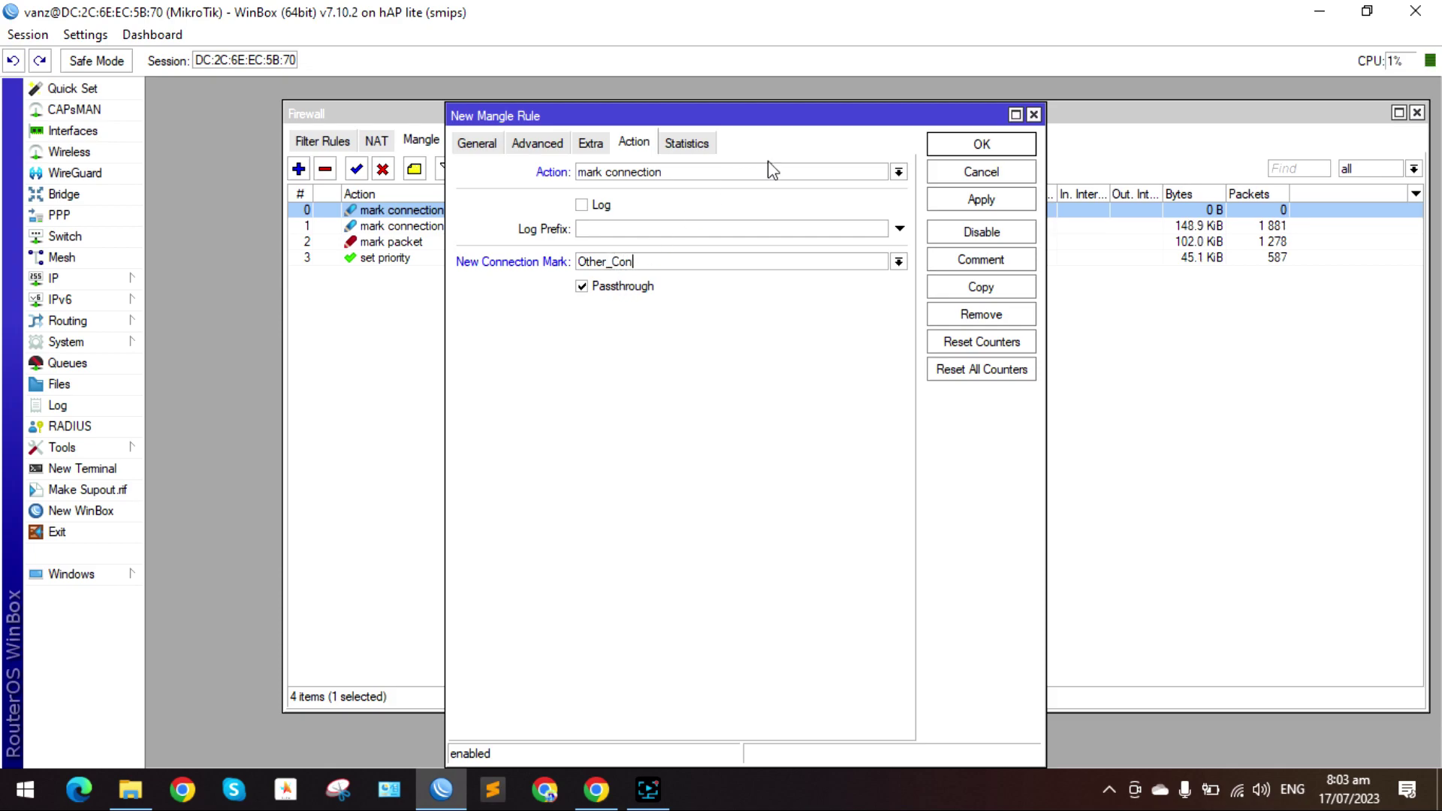
left_click_drag(834, 116, 835, 208)
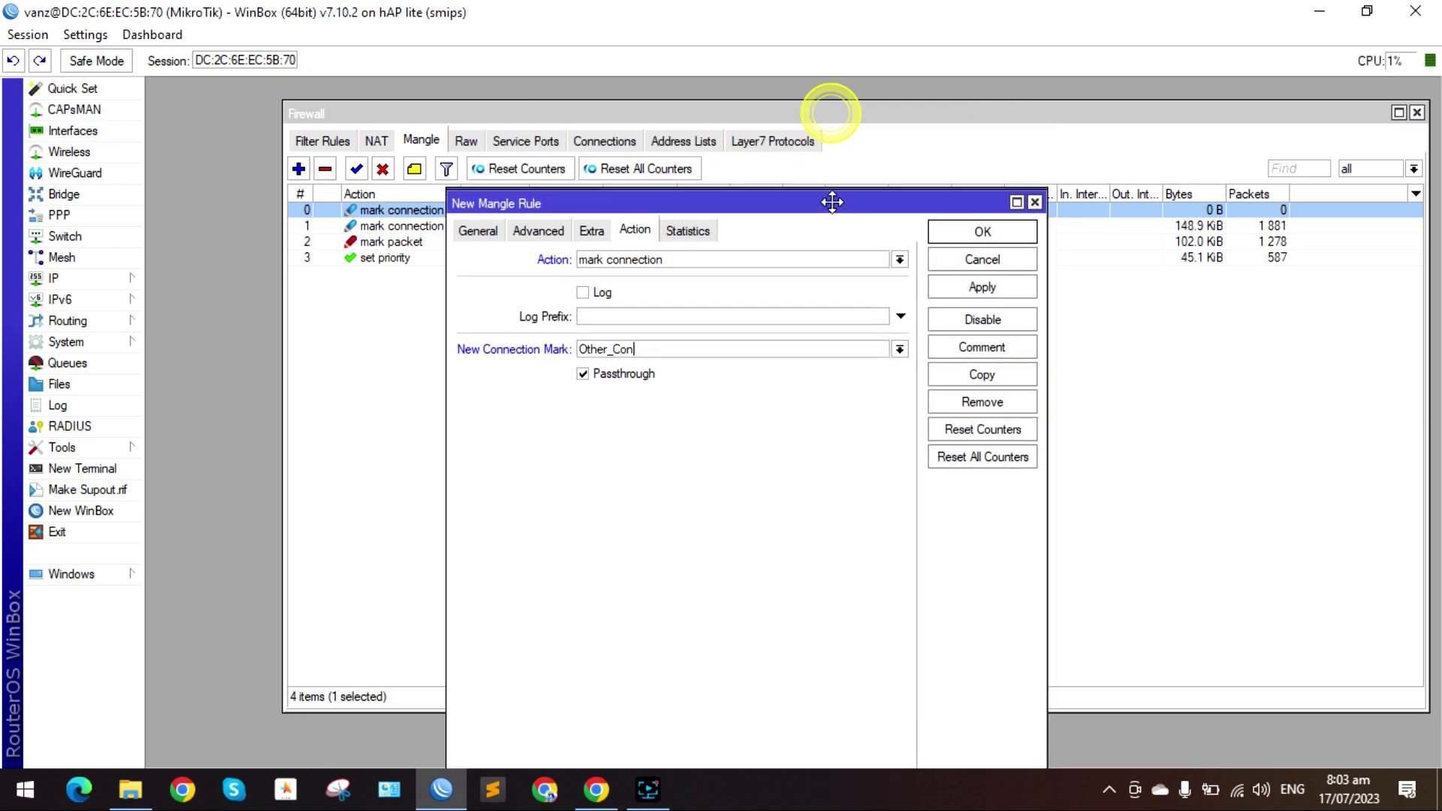
left_click(982, 292)
mouse_move(630, 214)
left_mouse_down()
mouse_move(670, 348)
mouse_move(666, 296)
mouse_move(692, 296)
mouse_move(567, 300)
mouse_move(660, 325)
mouse_move(674, 264)
mouse_move(616, 251)
mouse_move(647, 236)
left_mouse_up()
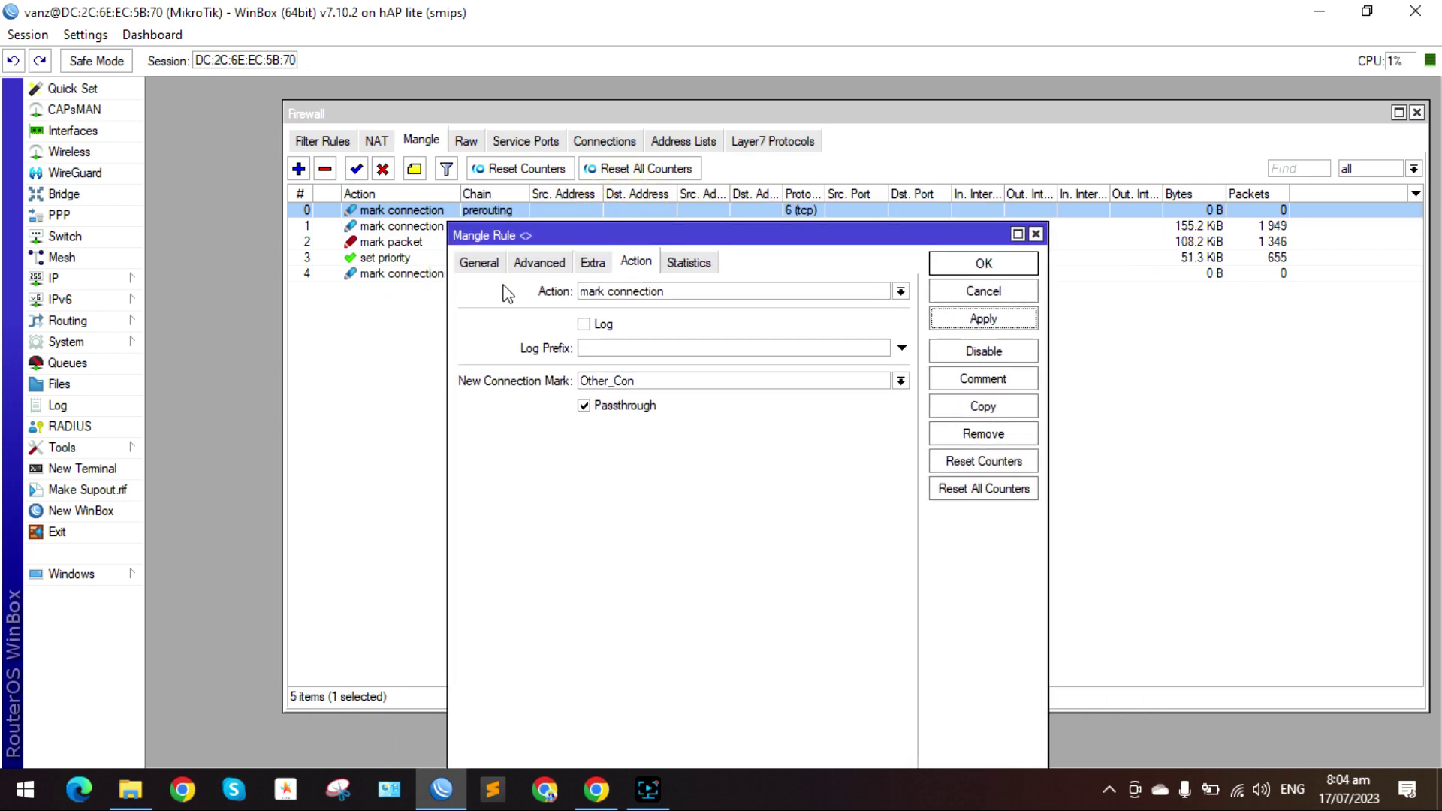
left_click(469, 261)
Copy rule 4 with protocol udp as rule 5 and close both rule dialogs
left_click_drag(757, 242, 784, 175)
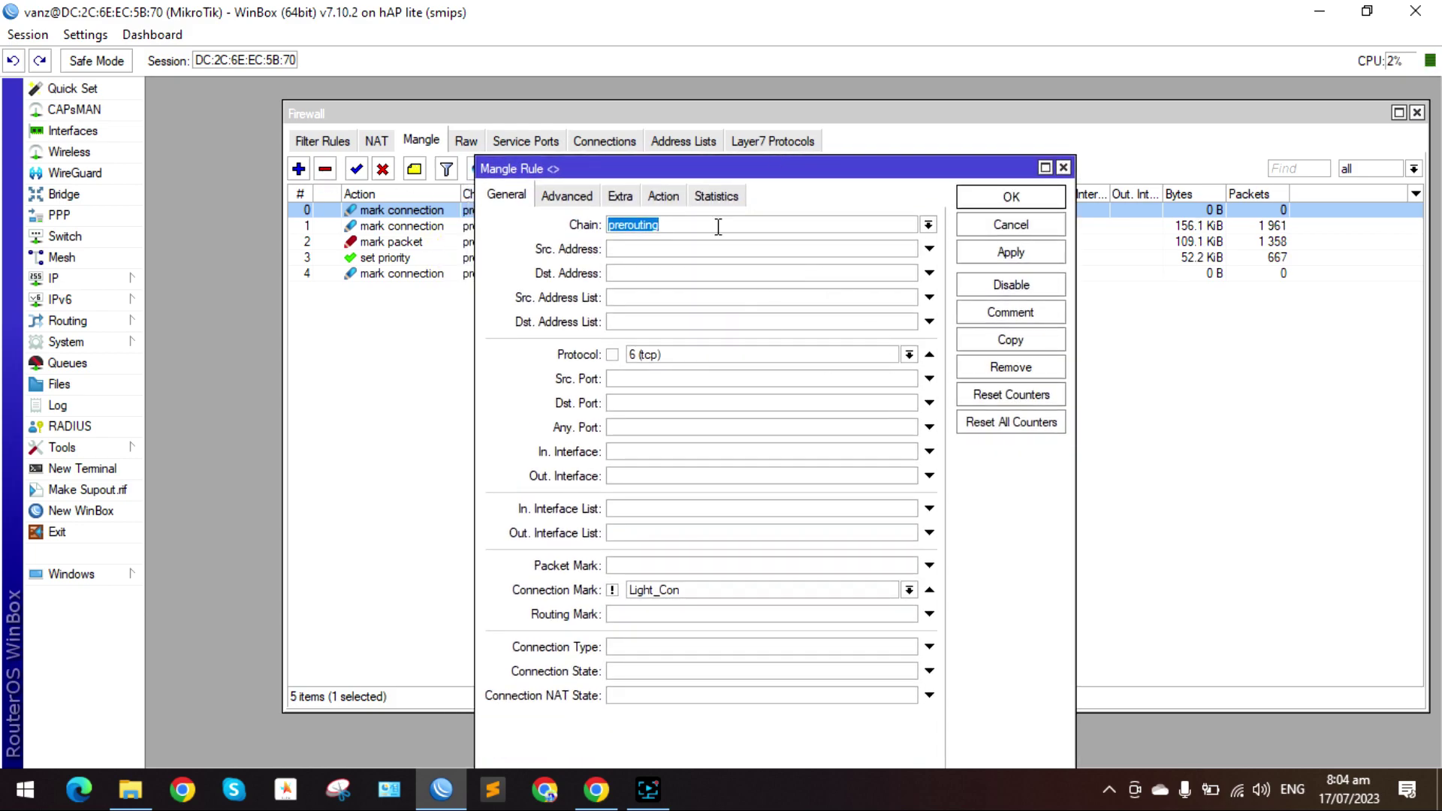
left_click_drag(779, 170, 724, 175)
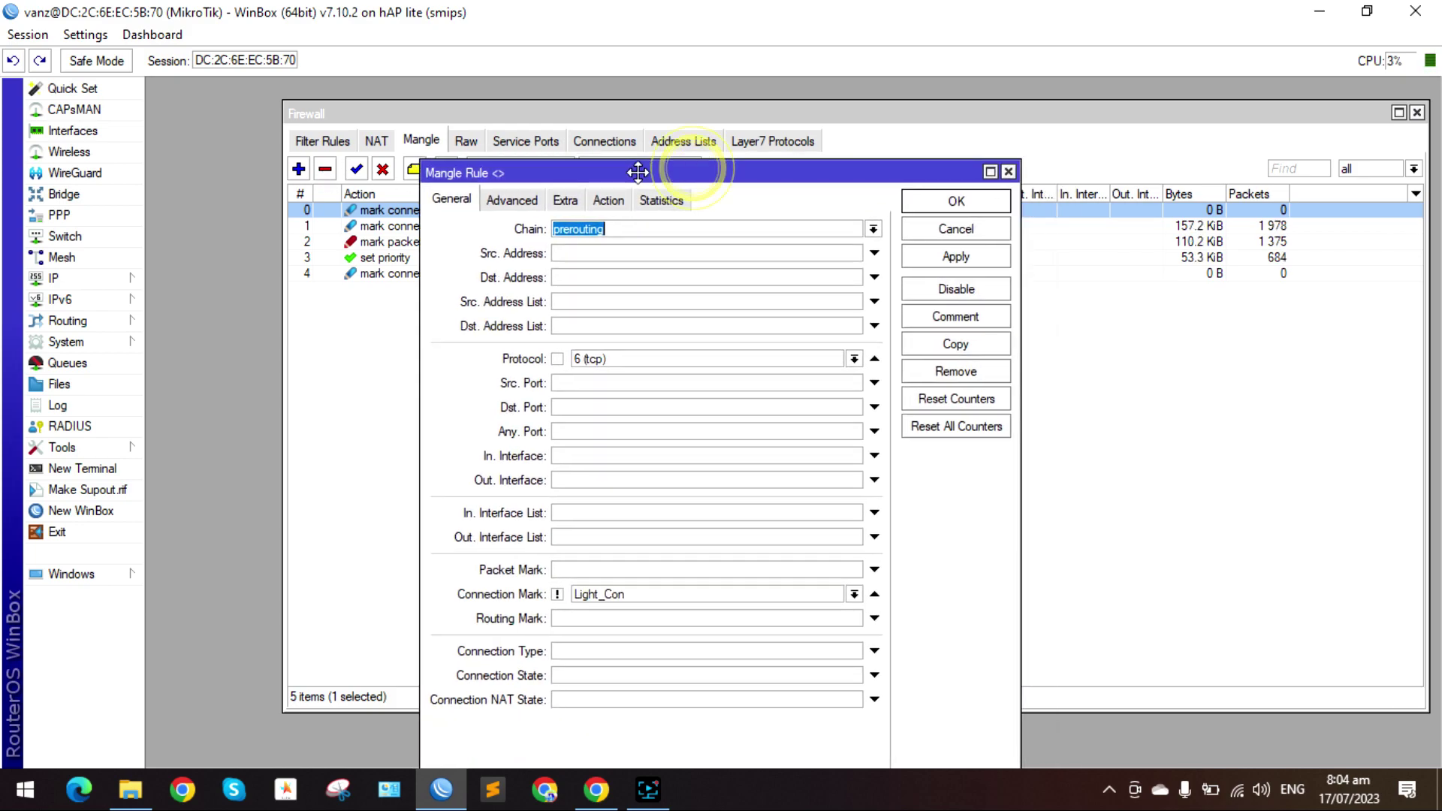
left_click(955, 345)
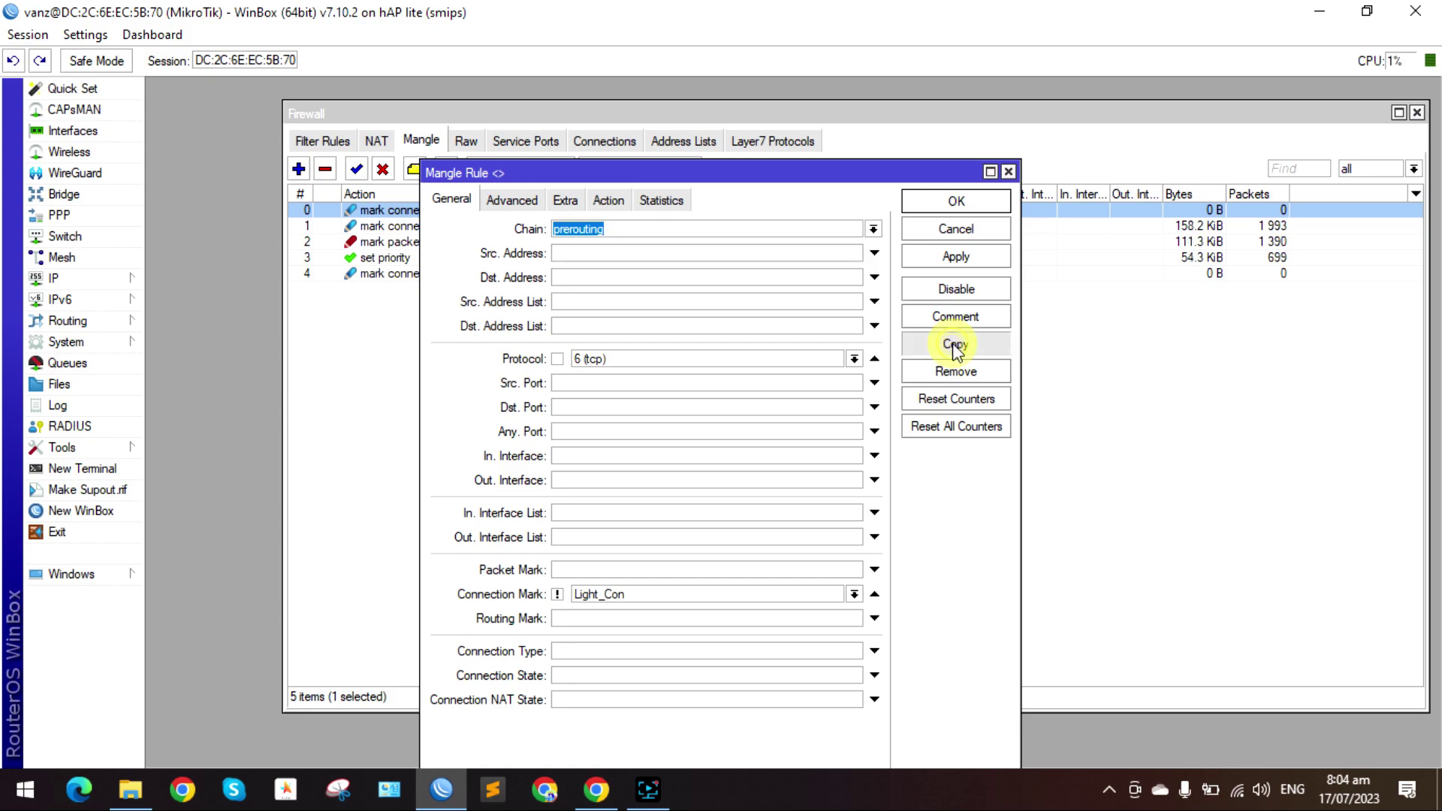
left_click(385, 143)
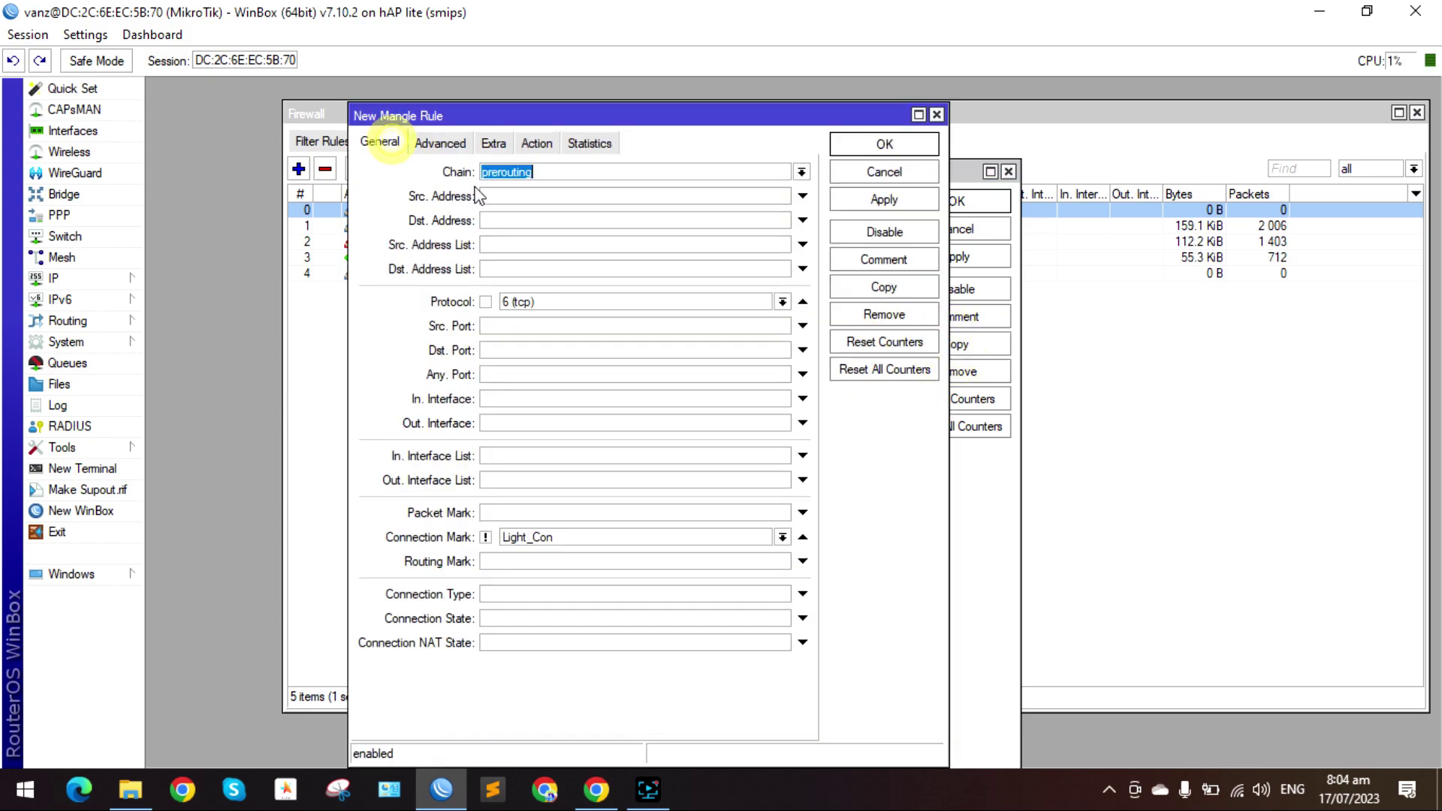
left_click(783, 301)
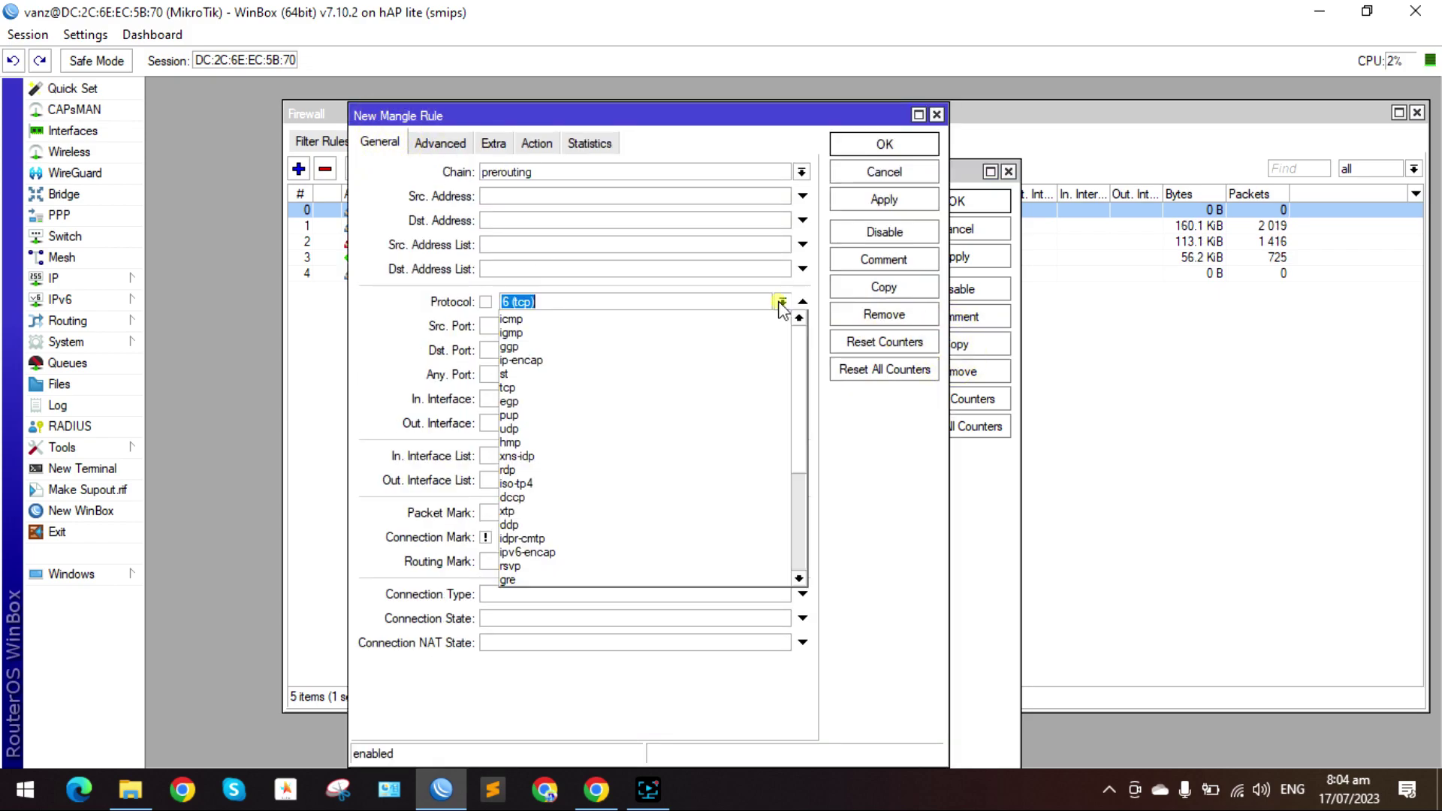
left_click(585, 429)
left_click(872, 199)
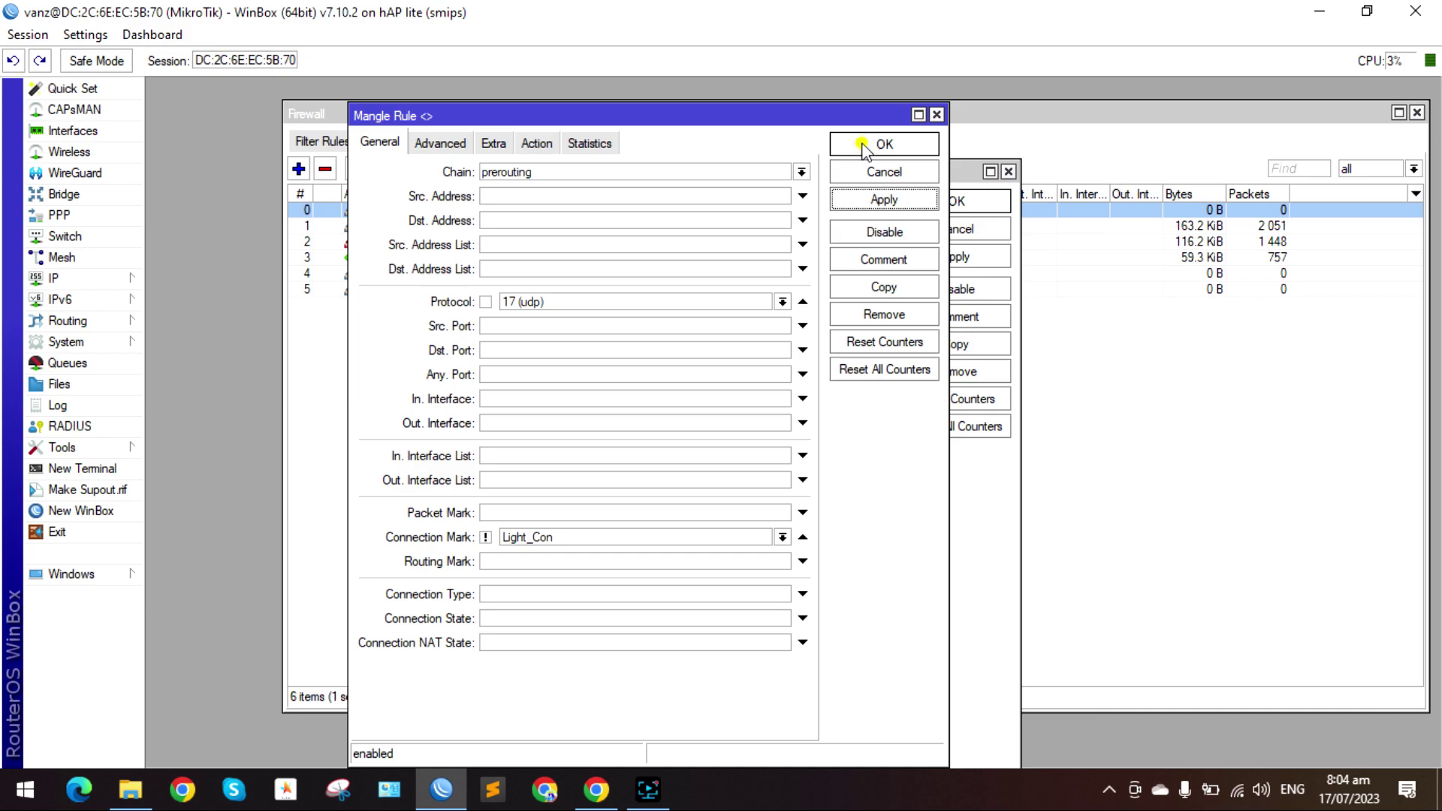
left_click(864, 145)
left_click(973, 200)
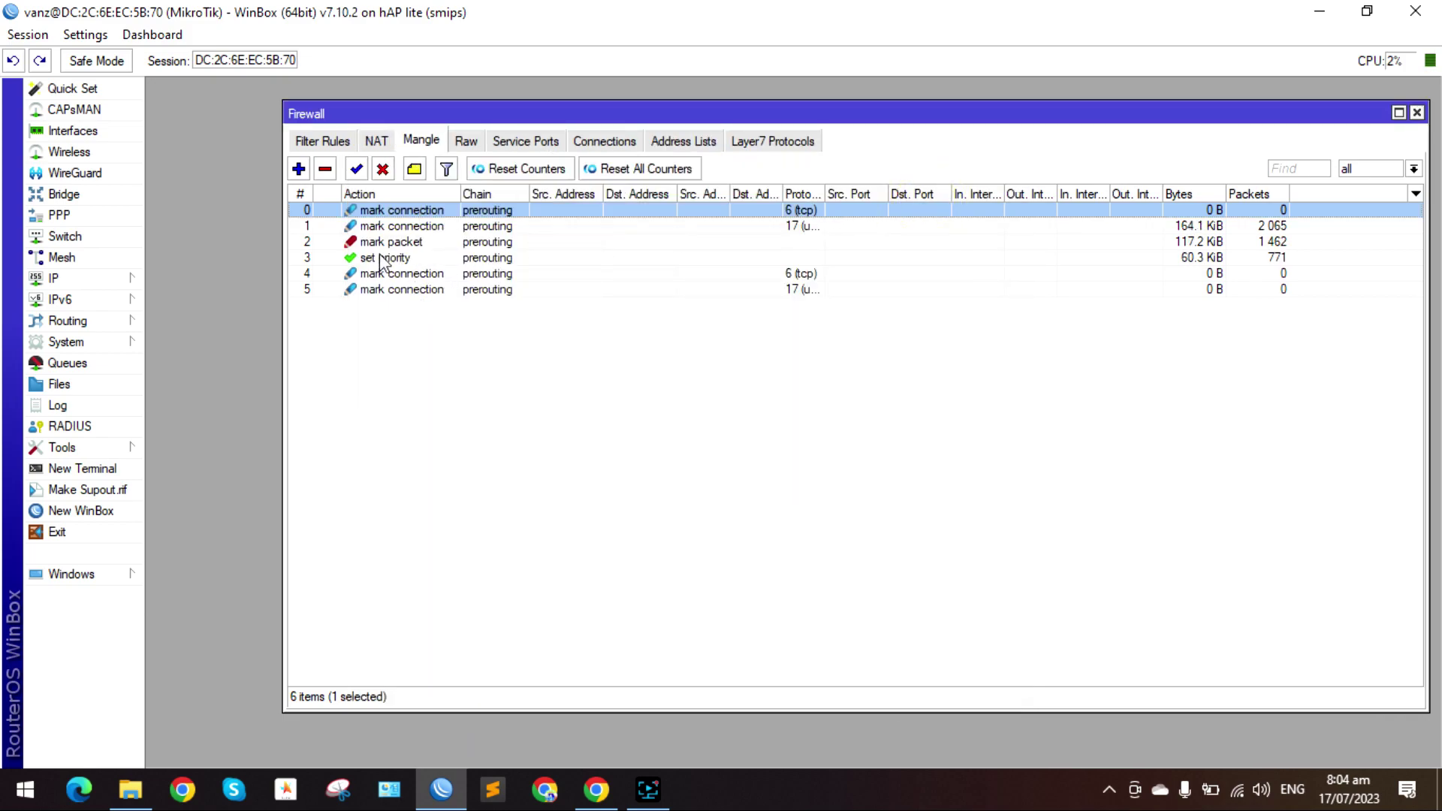
left_click(448, 288)
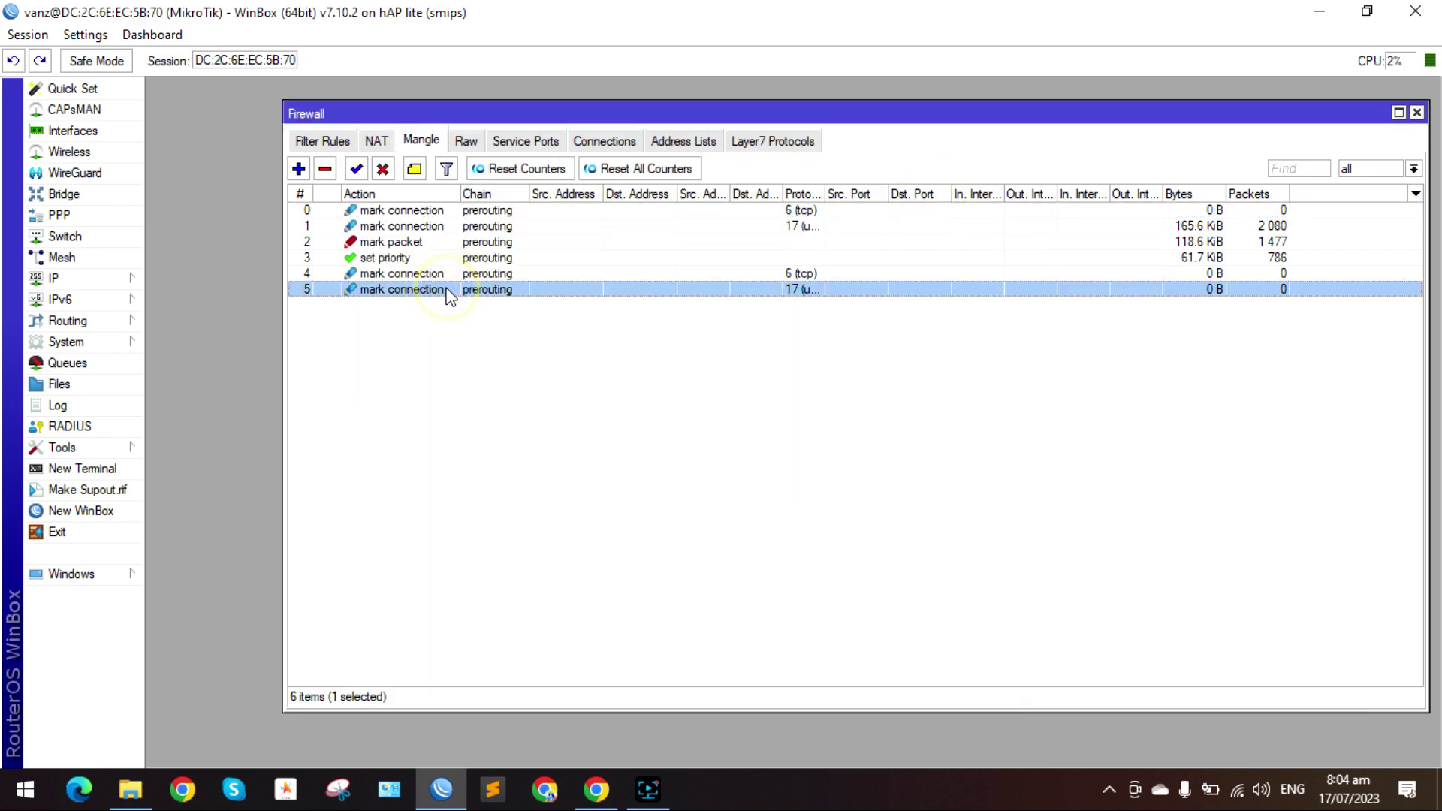
Start another new mangle rule that matches connection mark Other_Con
left_click(299, 169)
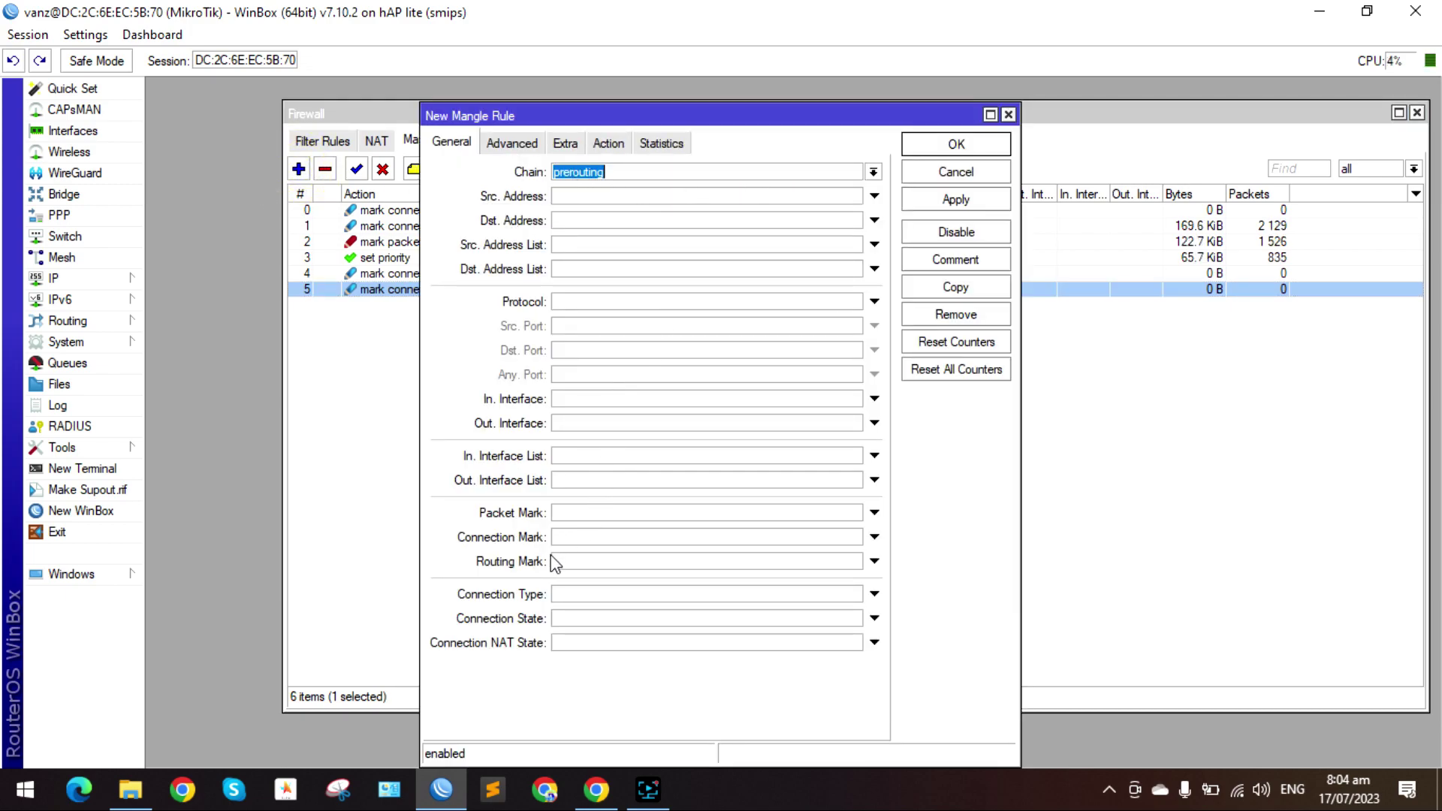
left_click(580, 536)
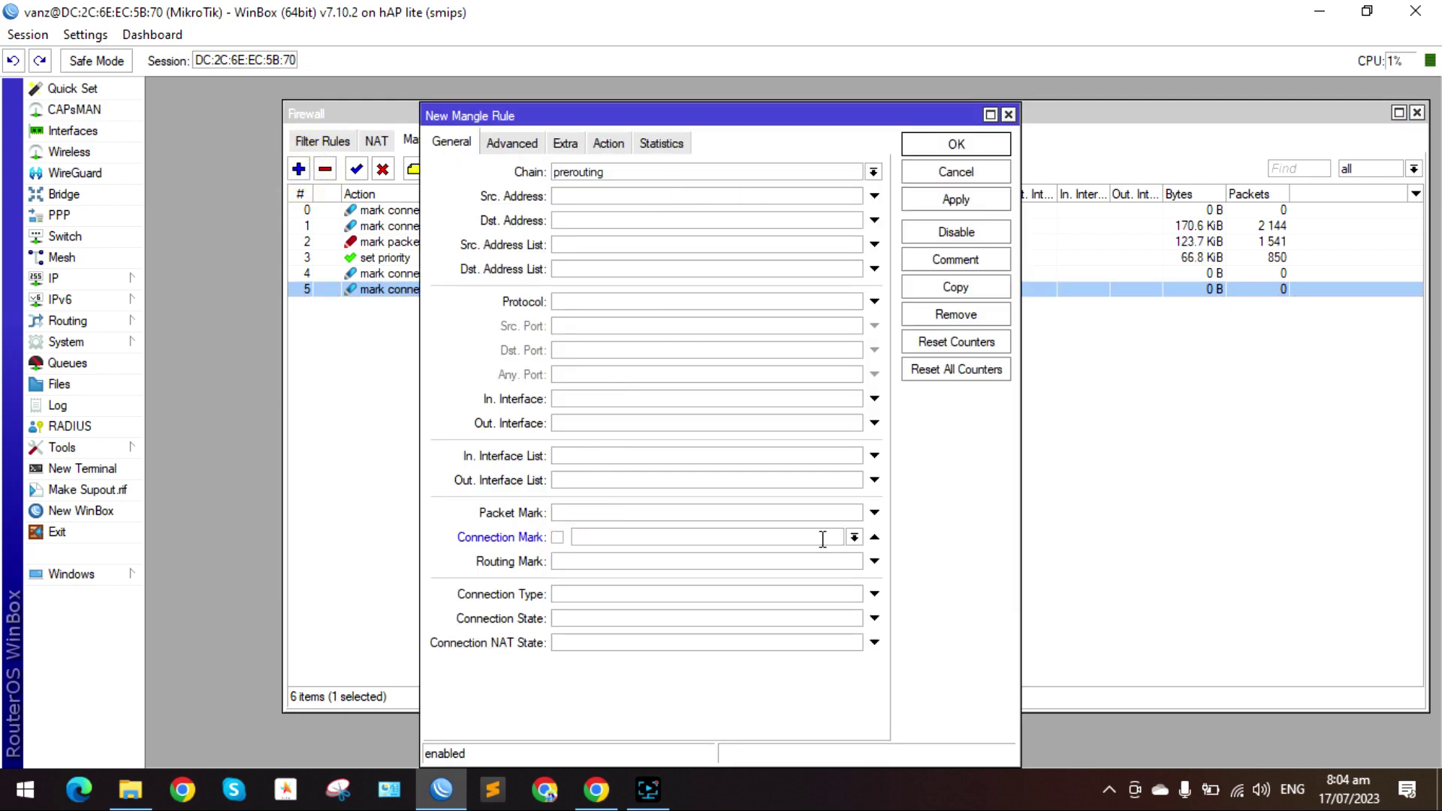
left_click(852, 538)
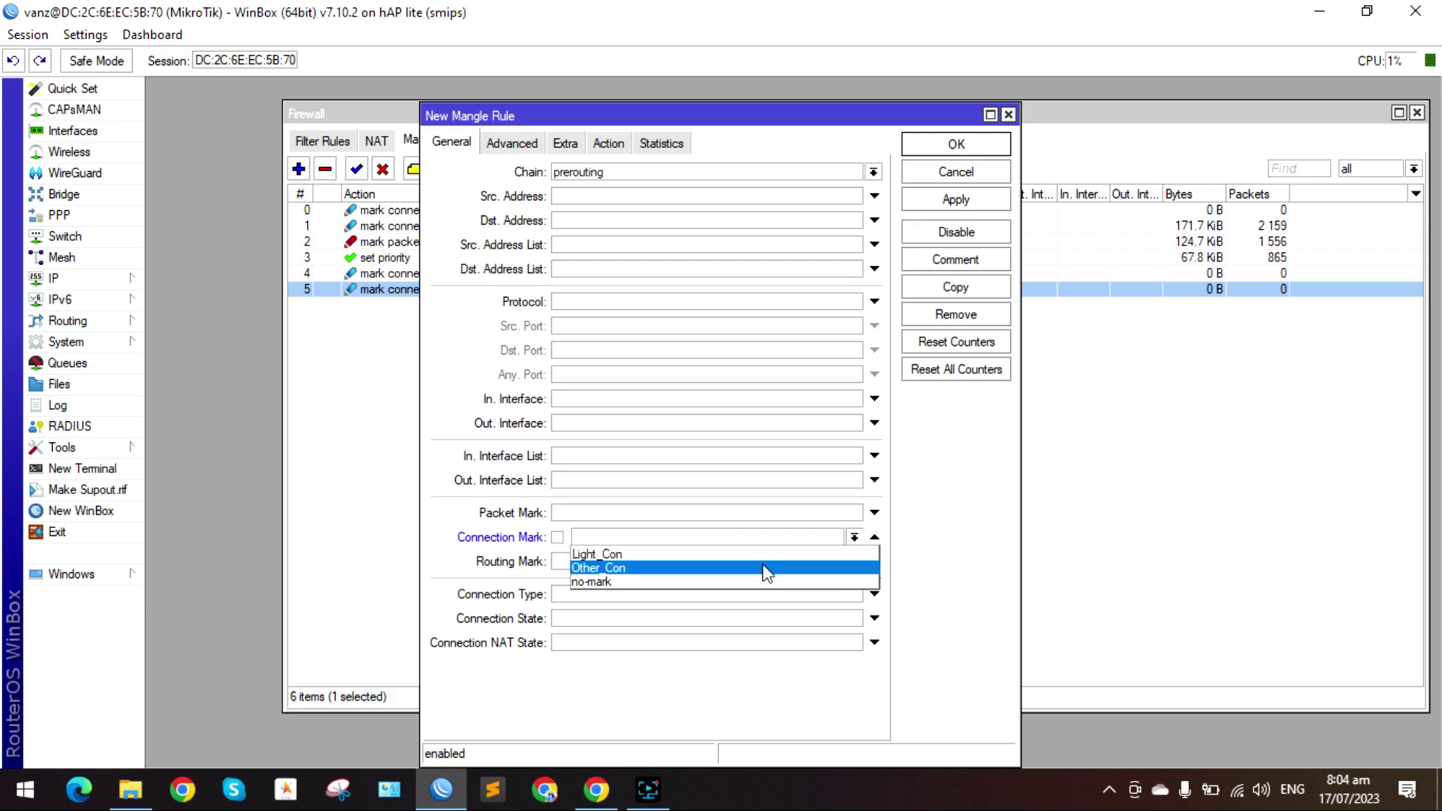
left_click(763, 568)
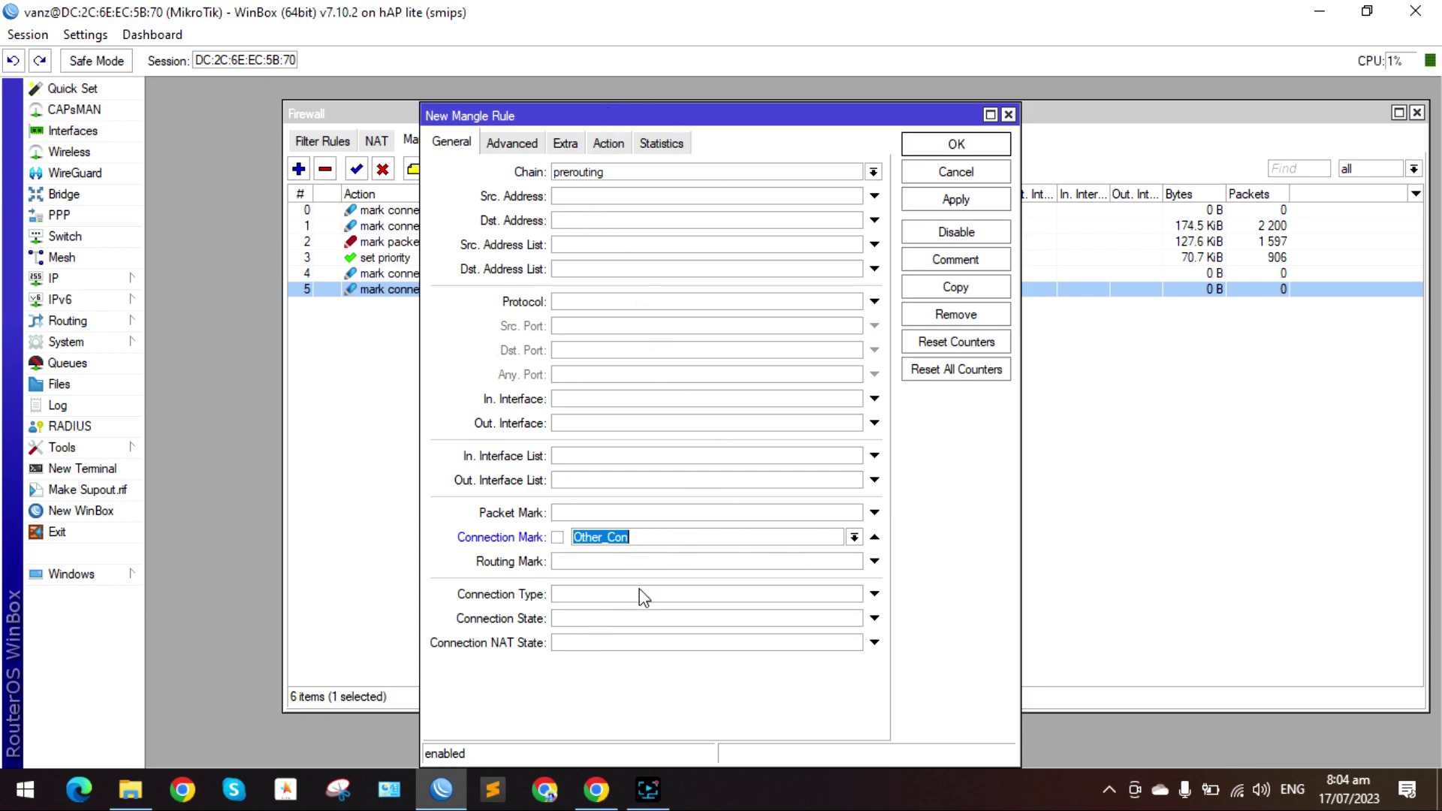
left_click_drag(548, 116, 484, 143)
Set its action to mark packet with new packet mark Other_Pkt and save it
left_click(546, 163)
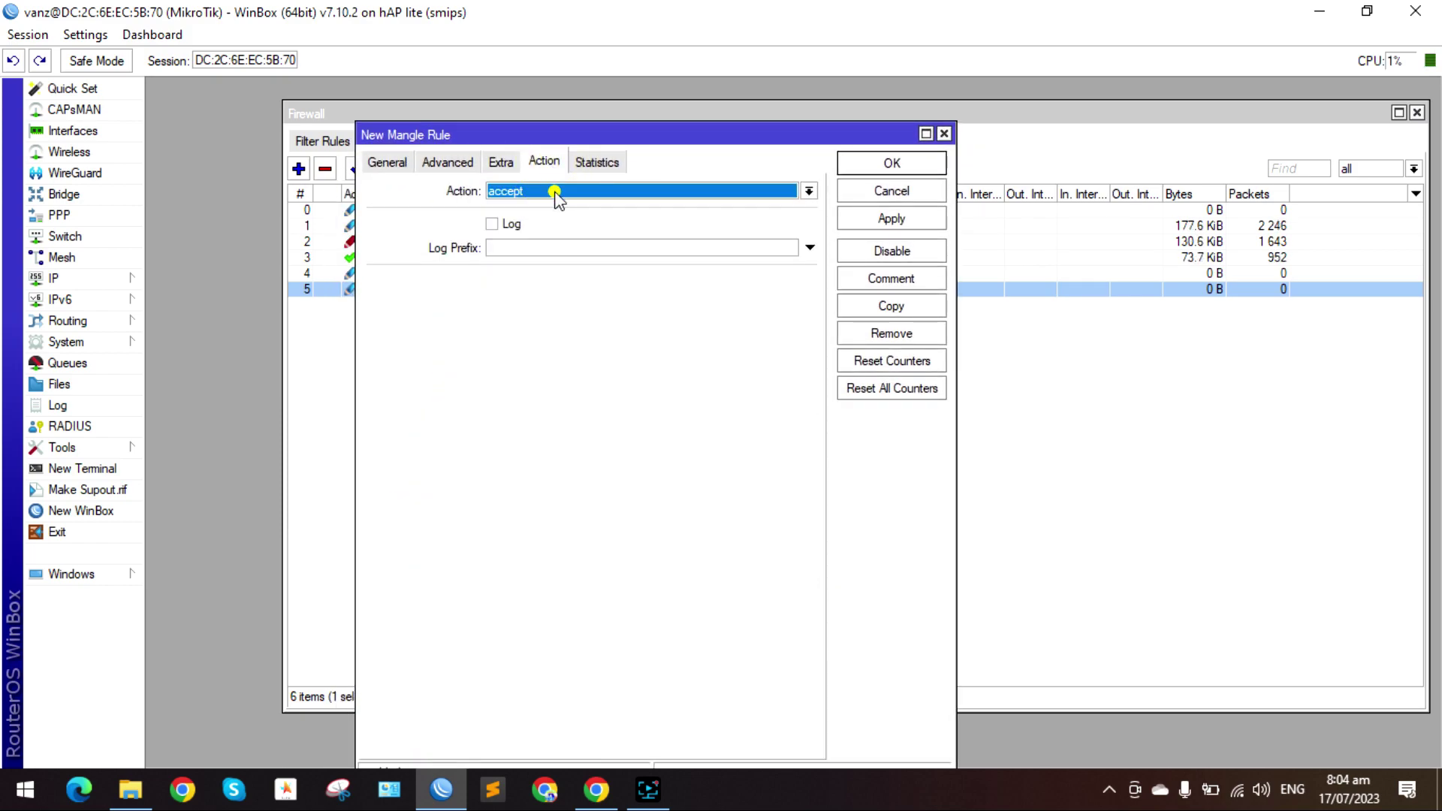
left_click(555, 191)
left_click(543, 357)
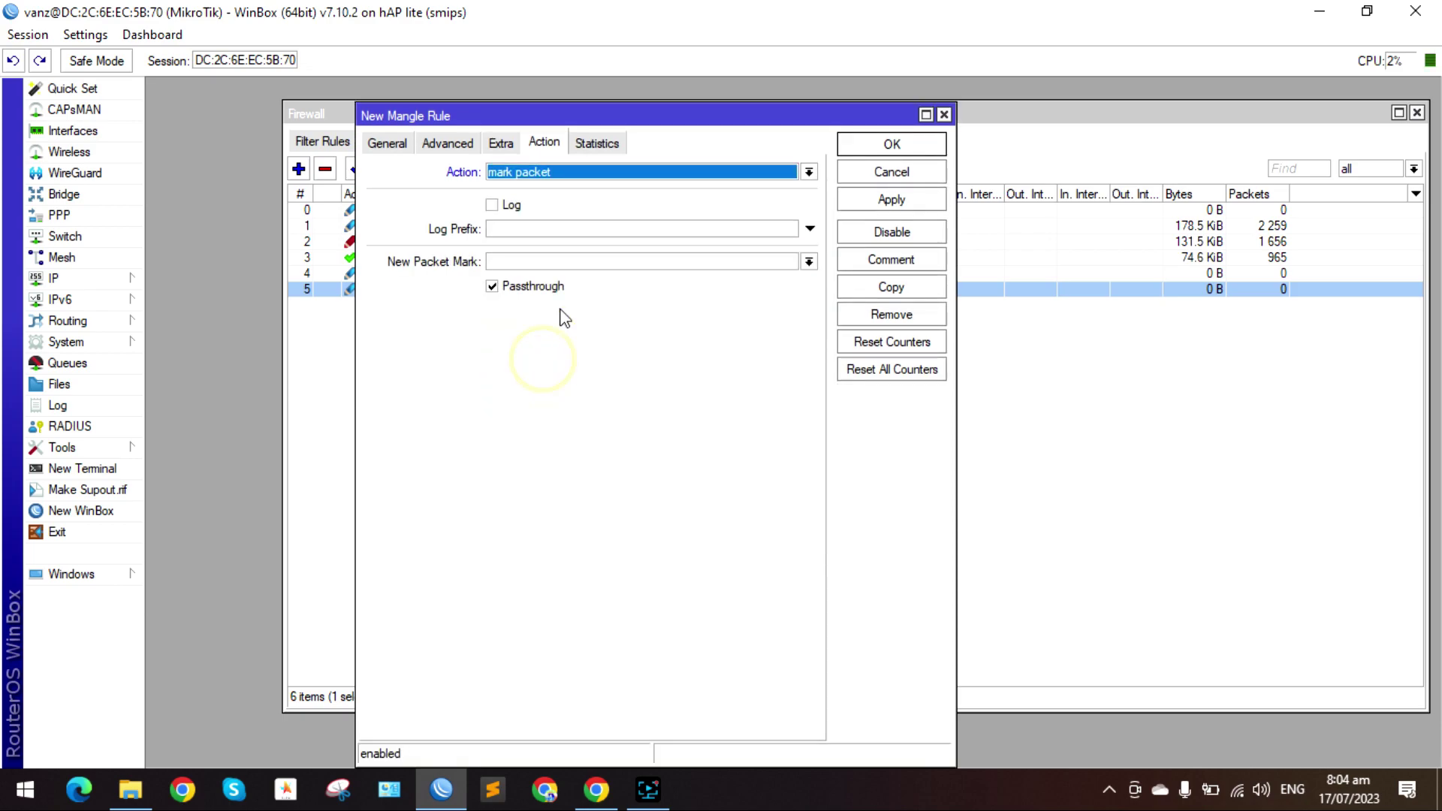
left_click(527, 261)
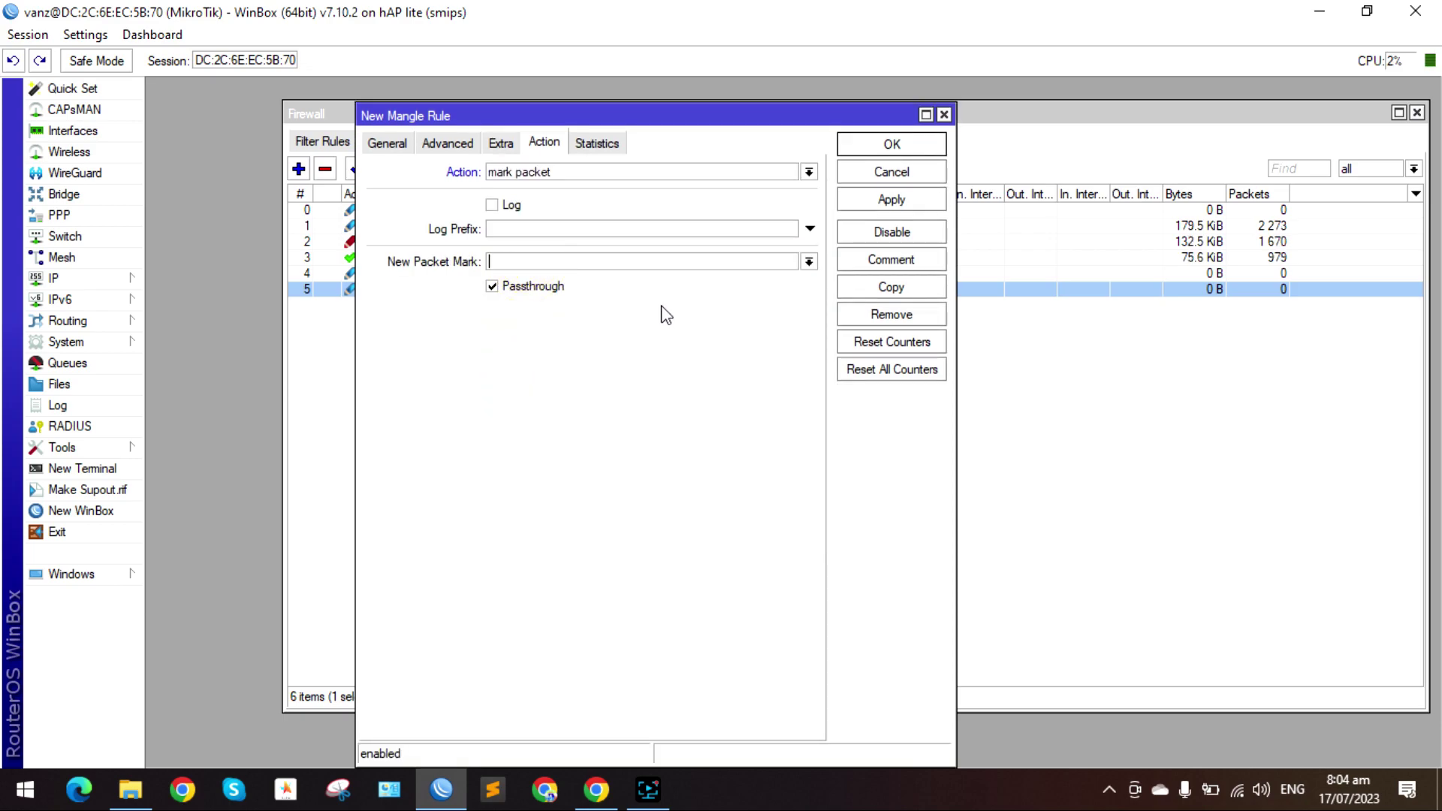
type("Other_Pkt")
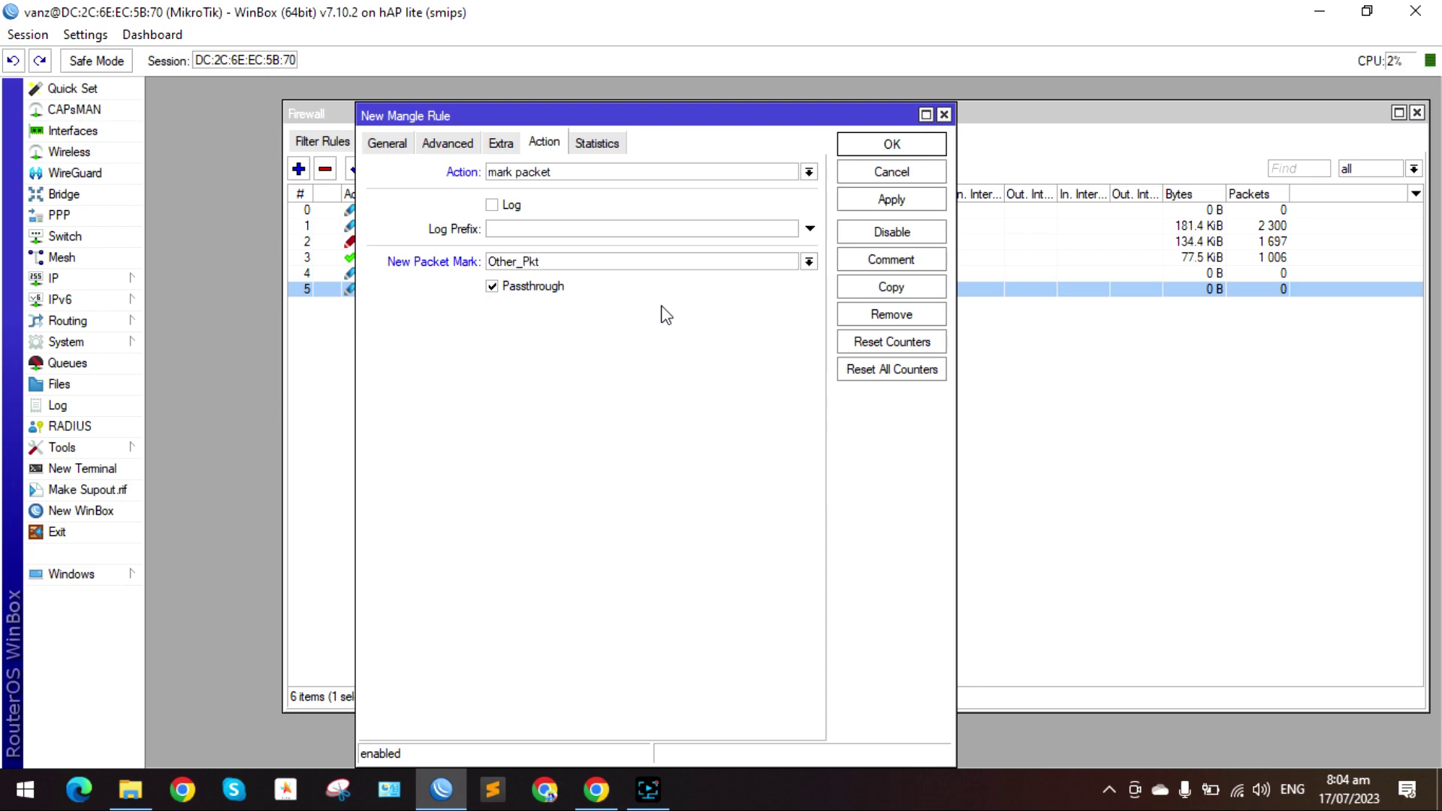
left_click_drag(481, 116, 614, 194)
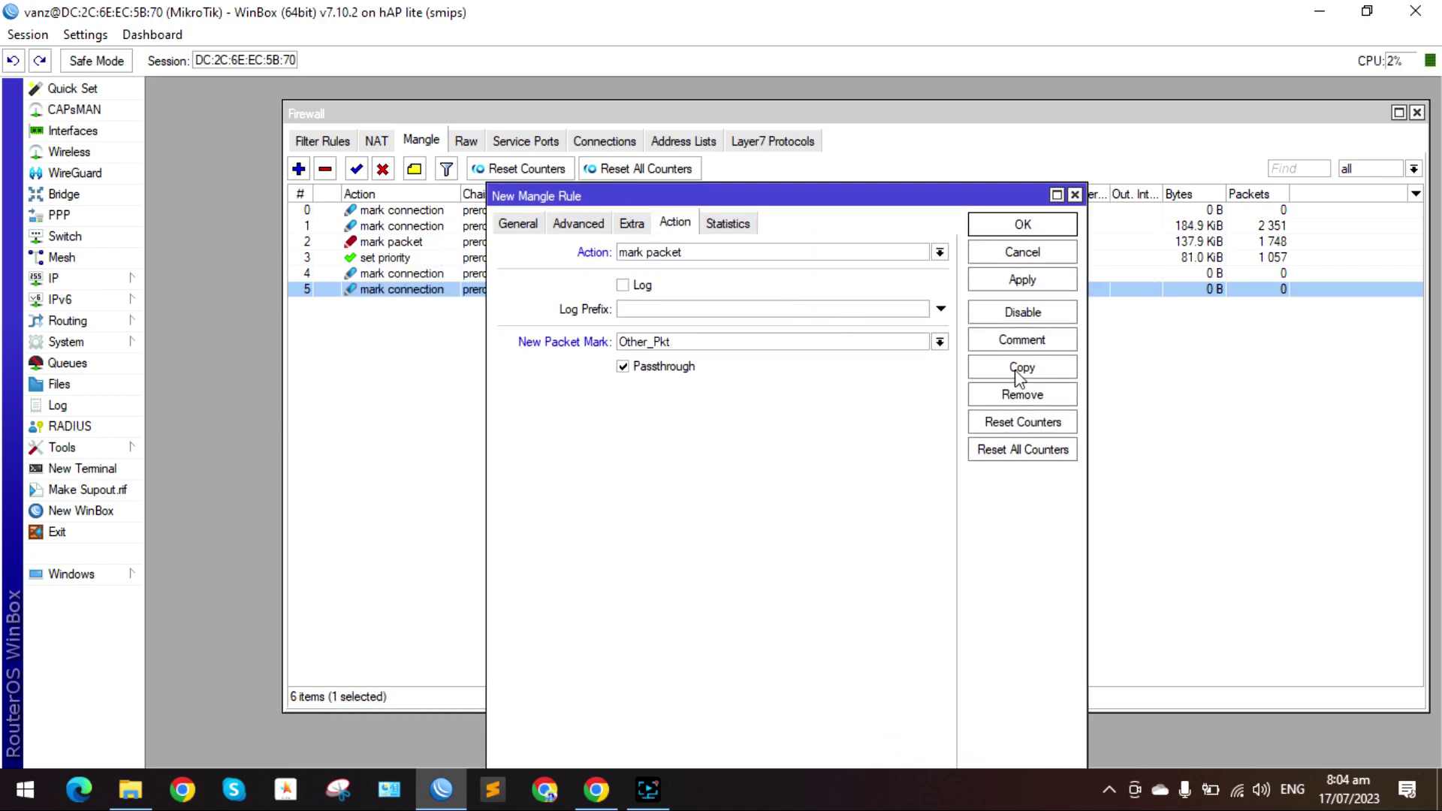
left_click(1022, 279)
left_click(1022, 224)
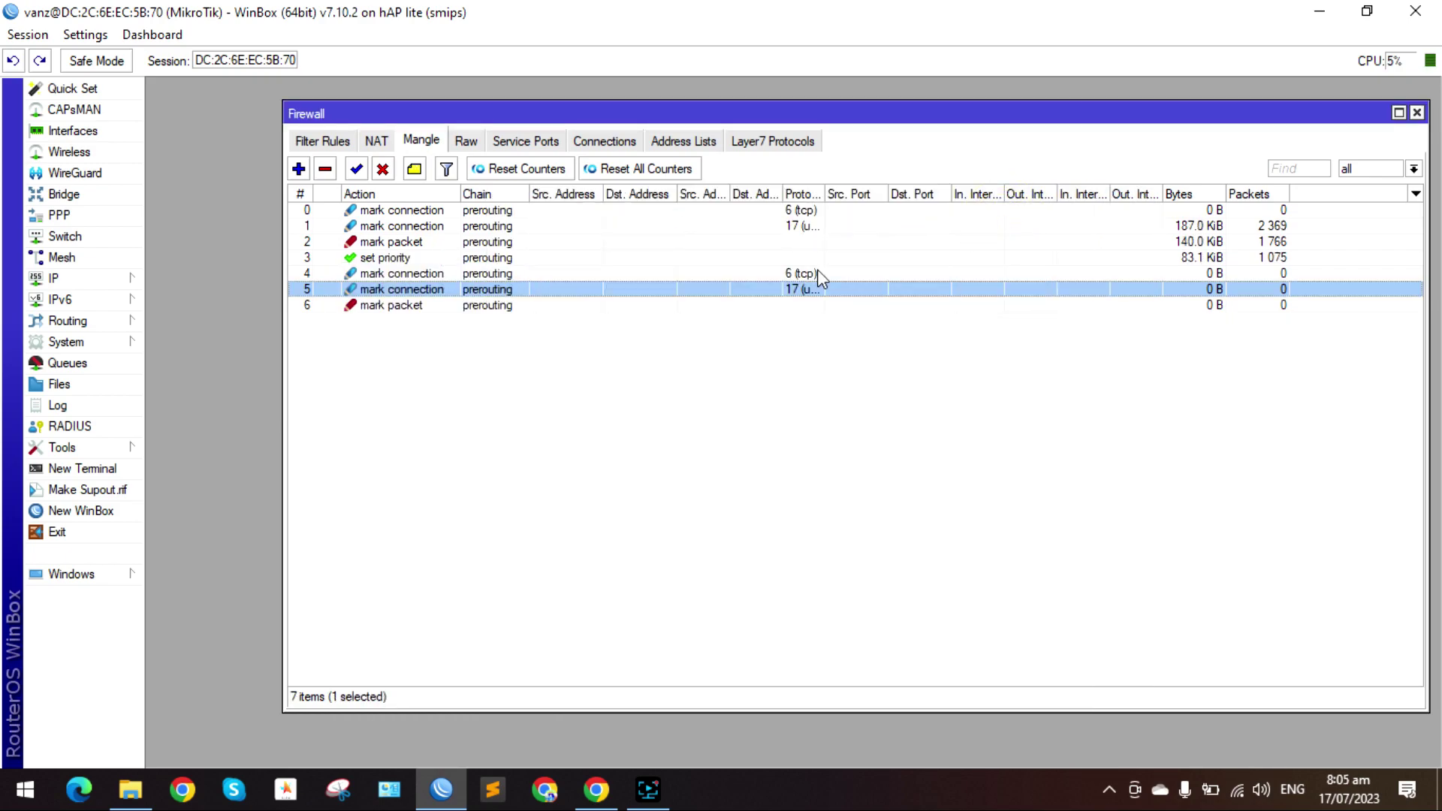
Create a new mangle rule whose condition is connection mark Other_Con
left_click(298, 168)
left_click(515, 145)
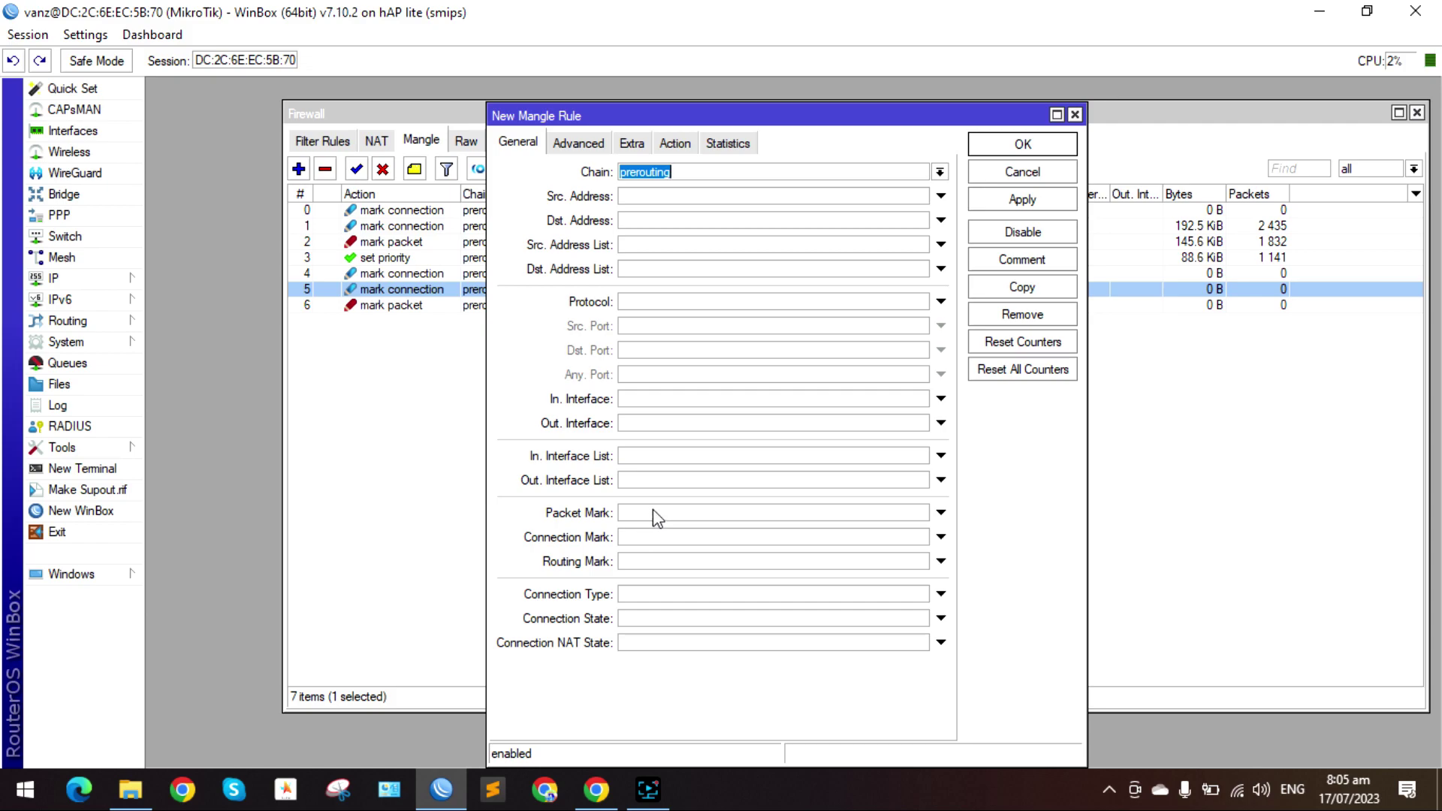
left_click(651, 541)
left_click(920, 537)
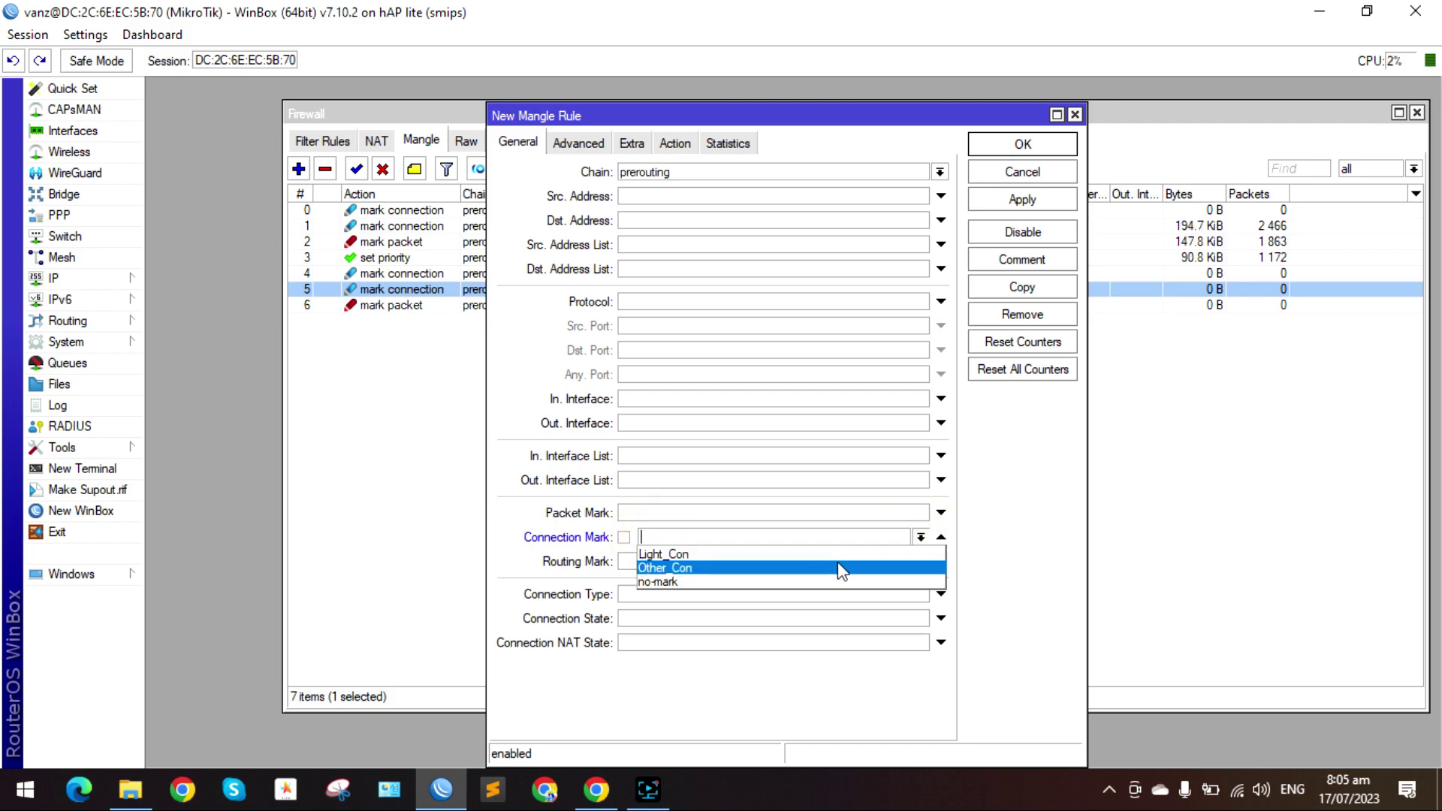
left_click(840, 569)
Set the action to set priority with new priority 5, turn off passthrough, and save
left_click(675, 143)
left_click(672, 172)
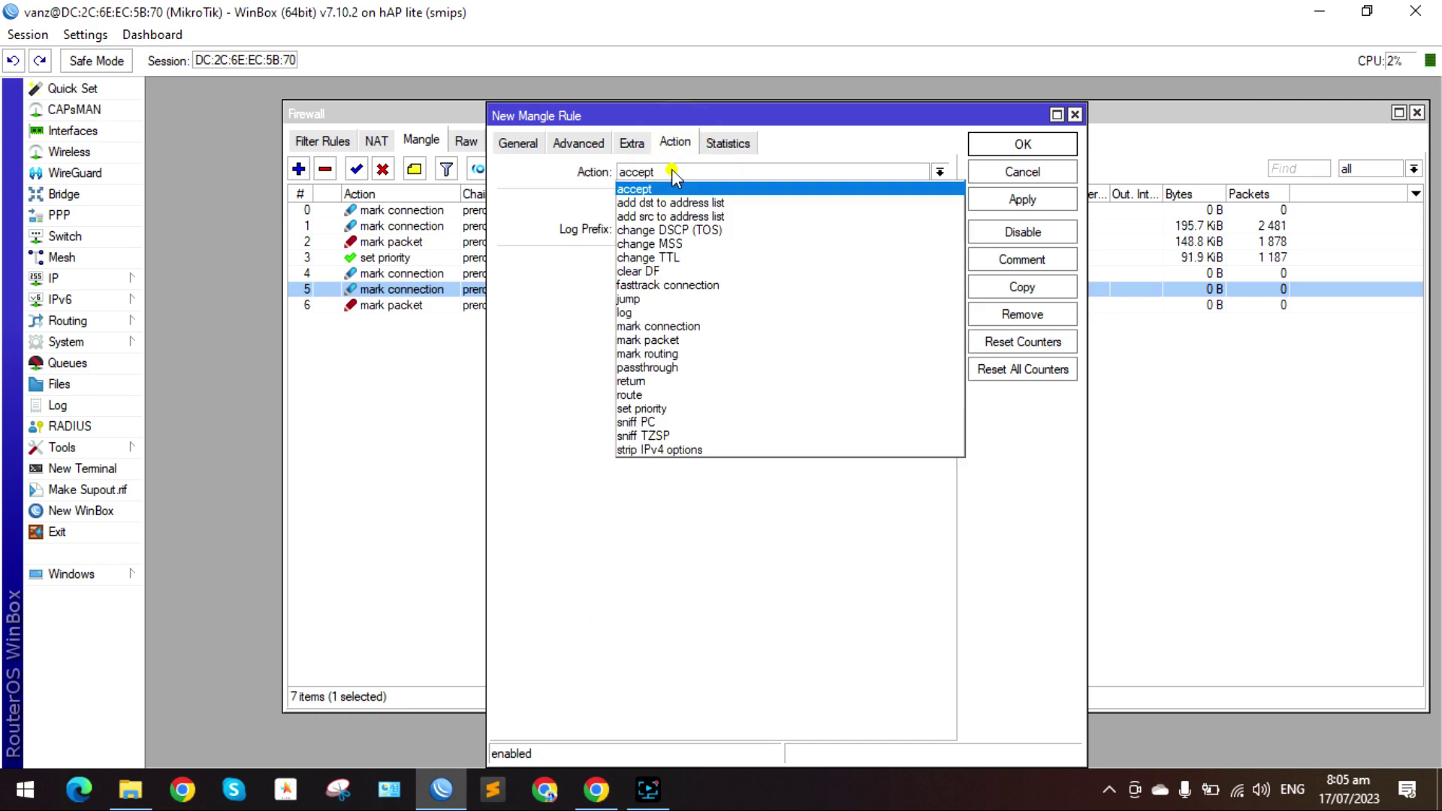
left_click(674, 408)
double_click(627, 262)
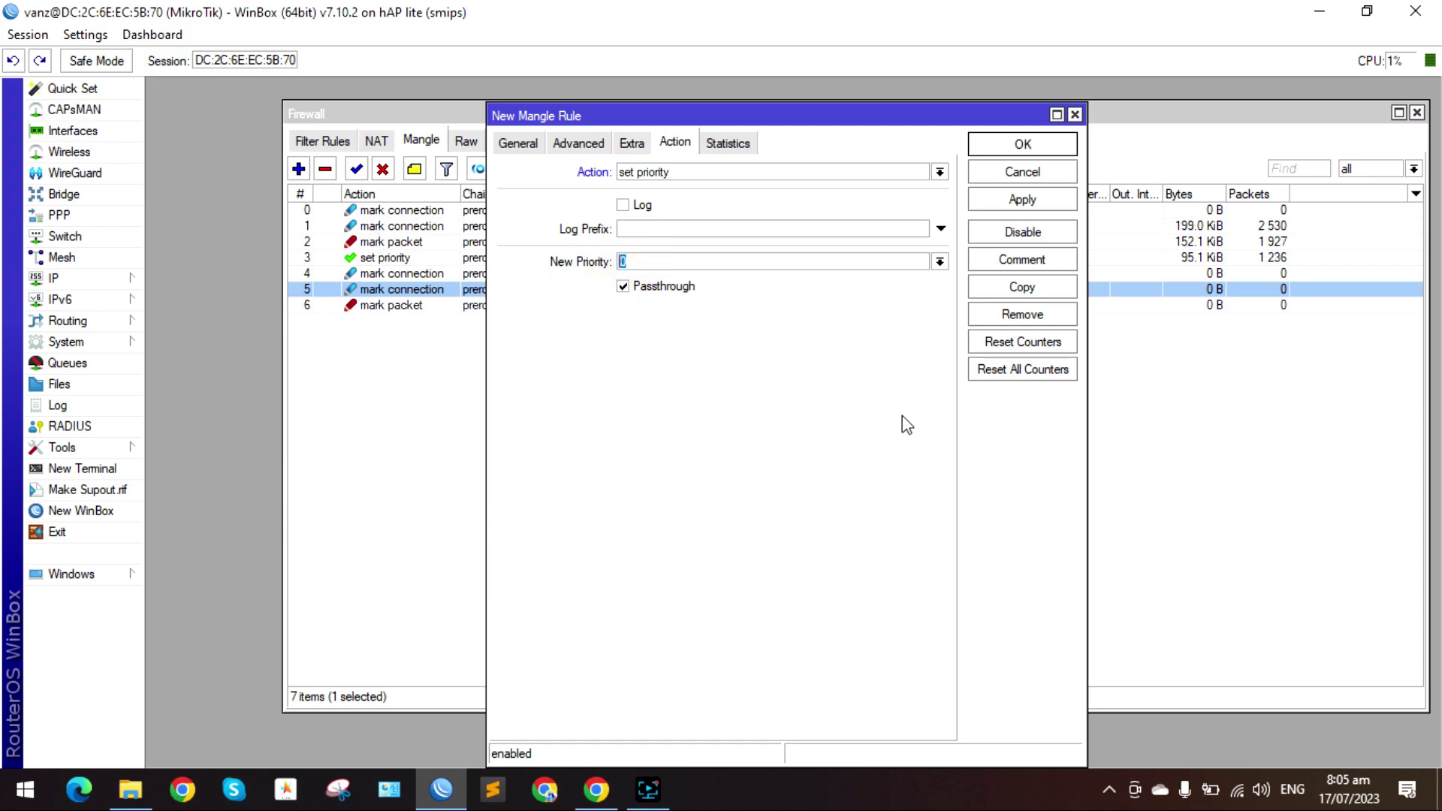
type("5")
left_click(642, 291)
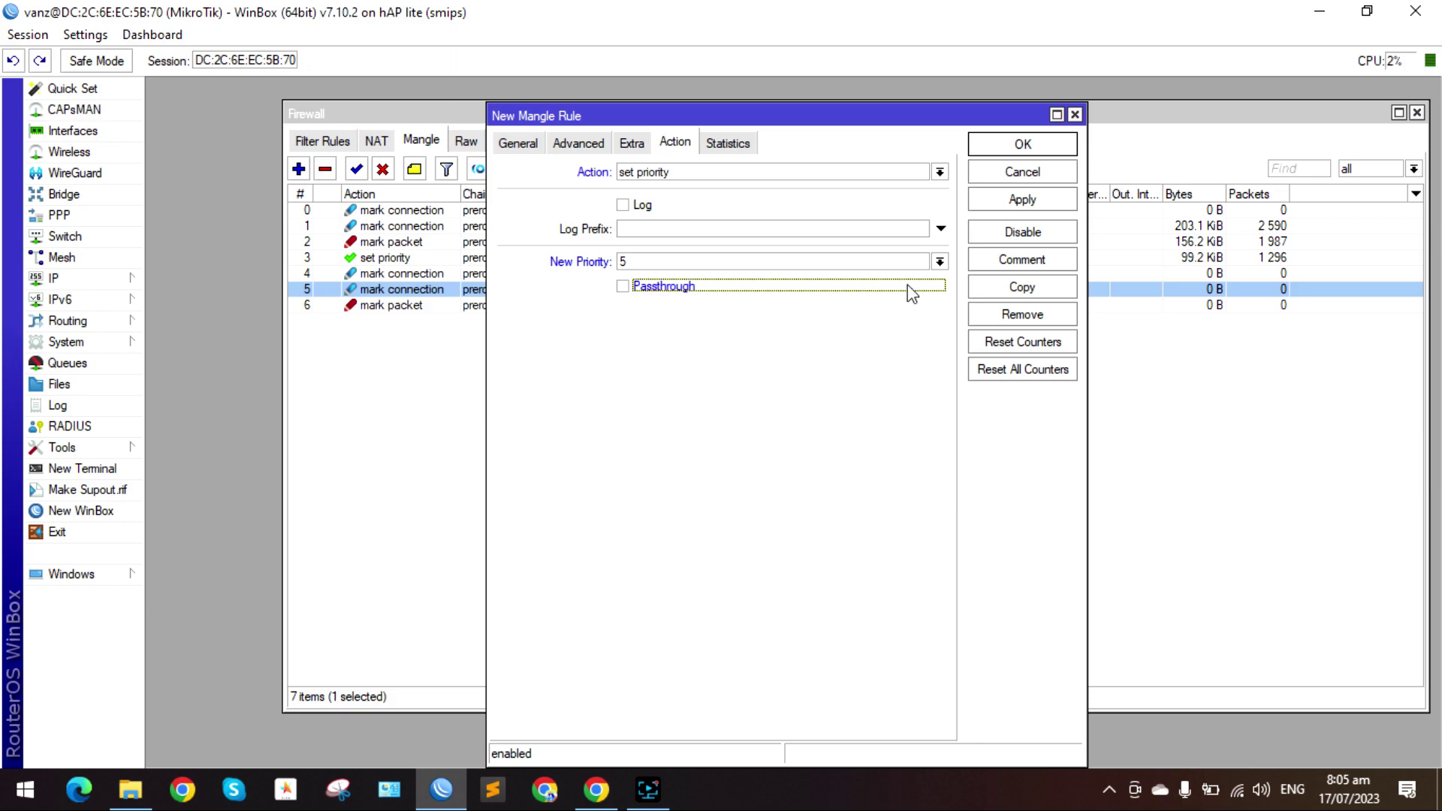
left_click(1020, 201)
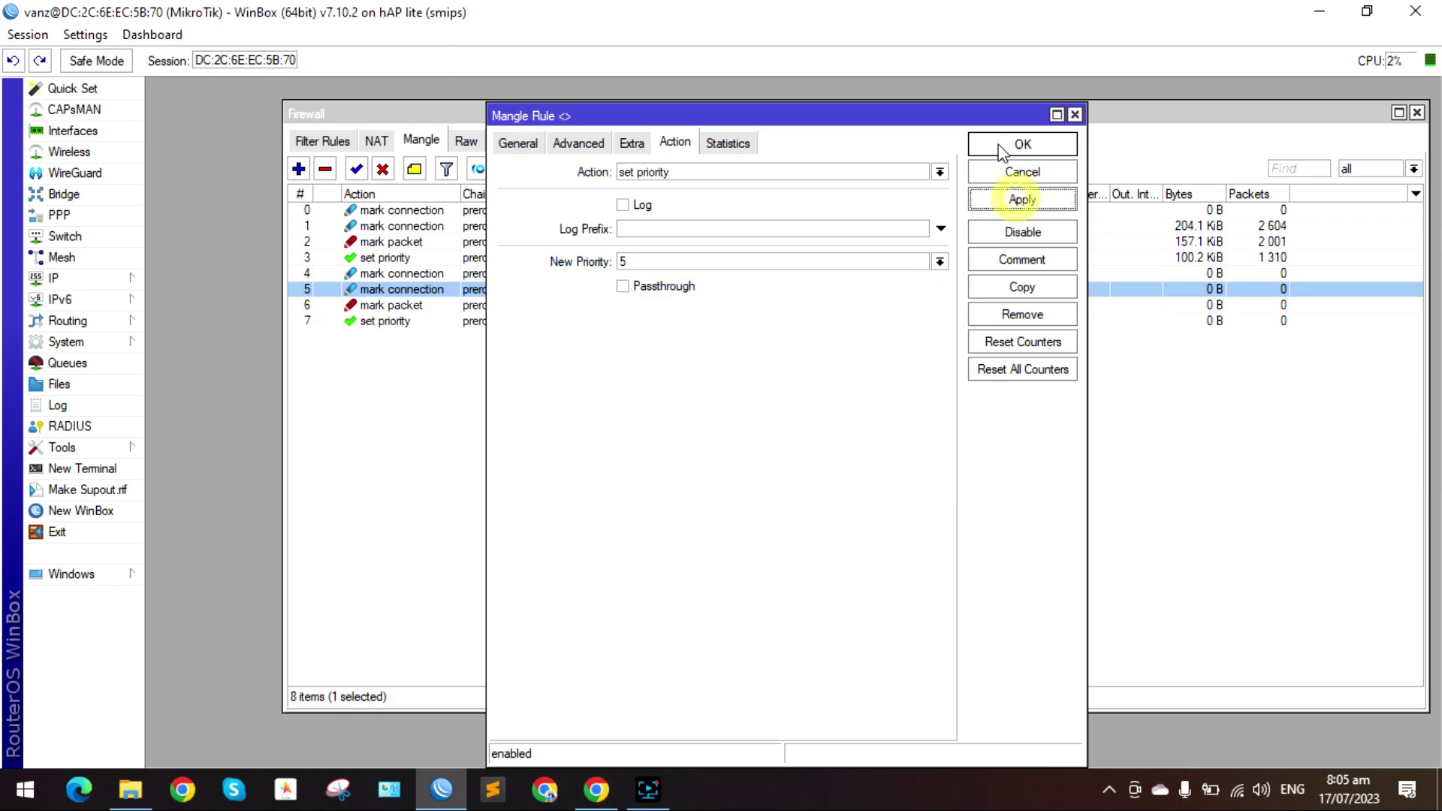
left_click(1016, 144)
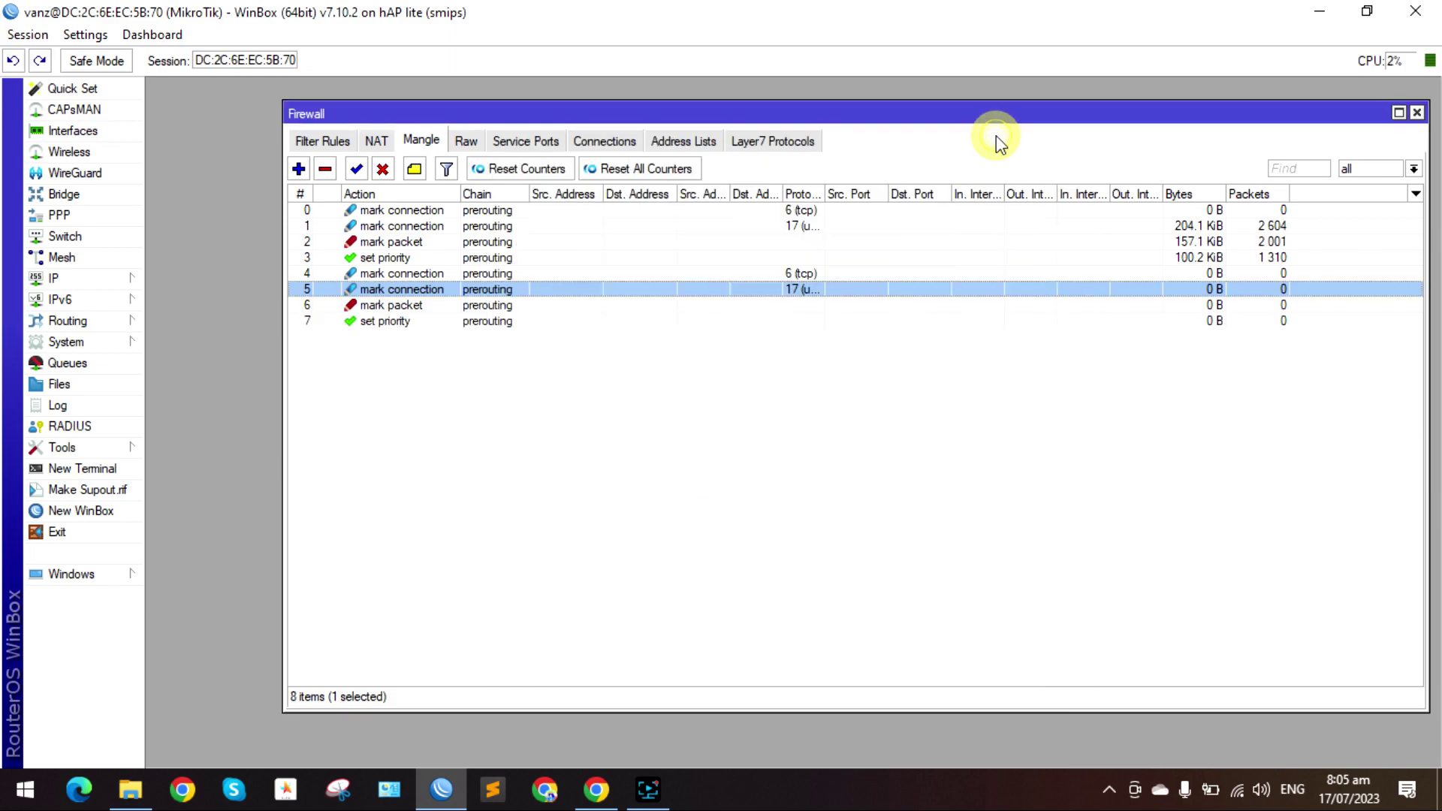
Move mangle rules 4–7 to the top of the list
left_click(438, 275)
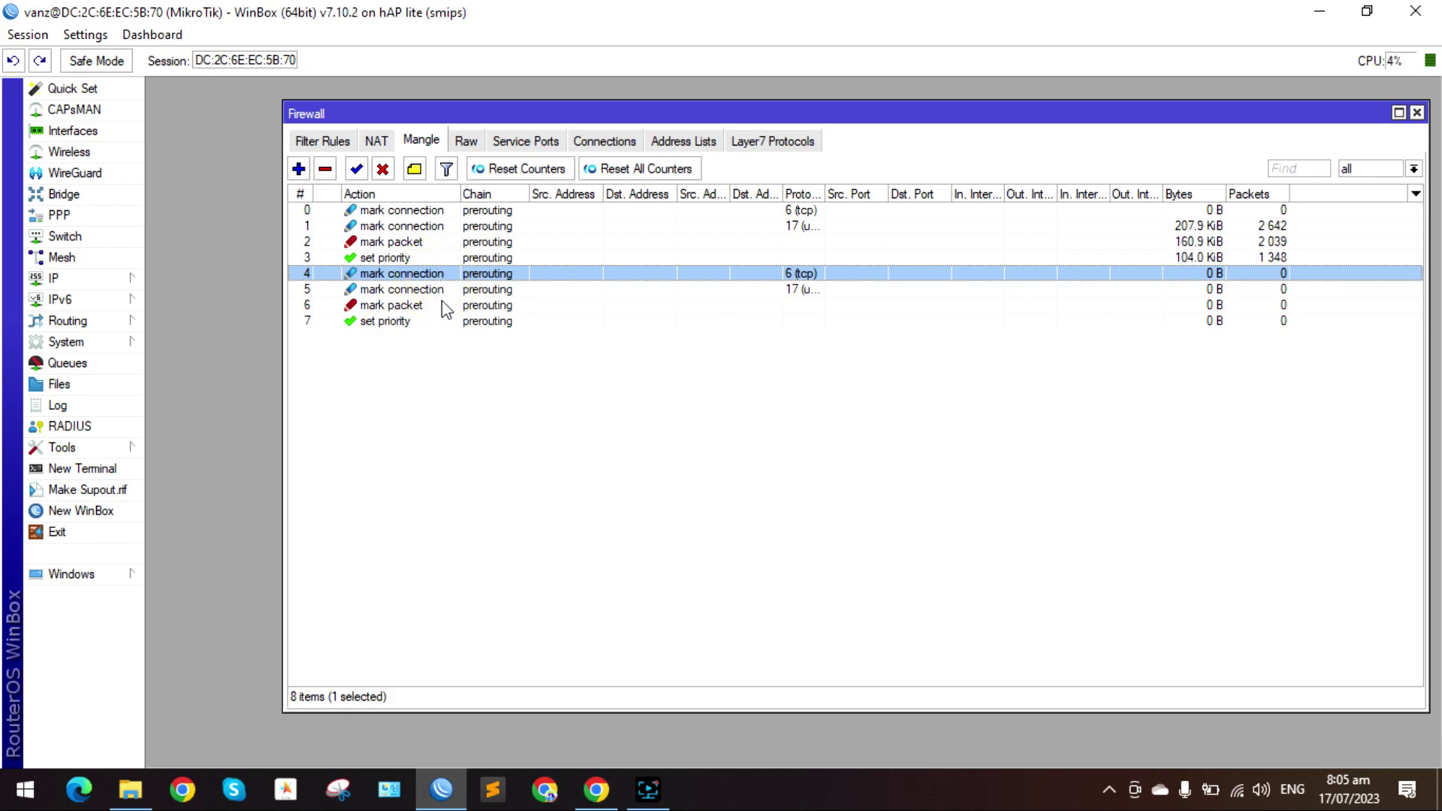
left_click(411, 323, "shift")
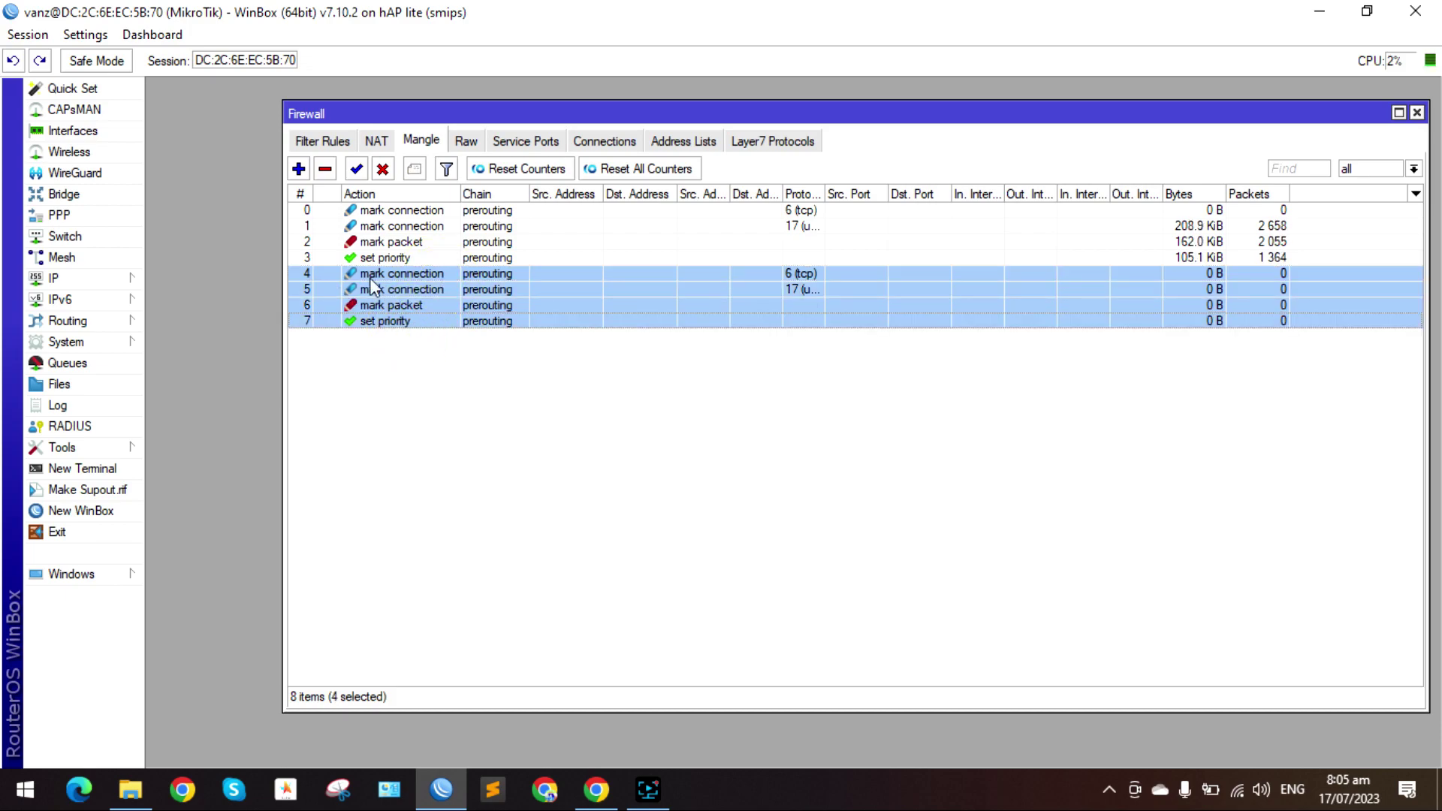
left_click_drag(371, 277, 378, 213)
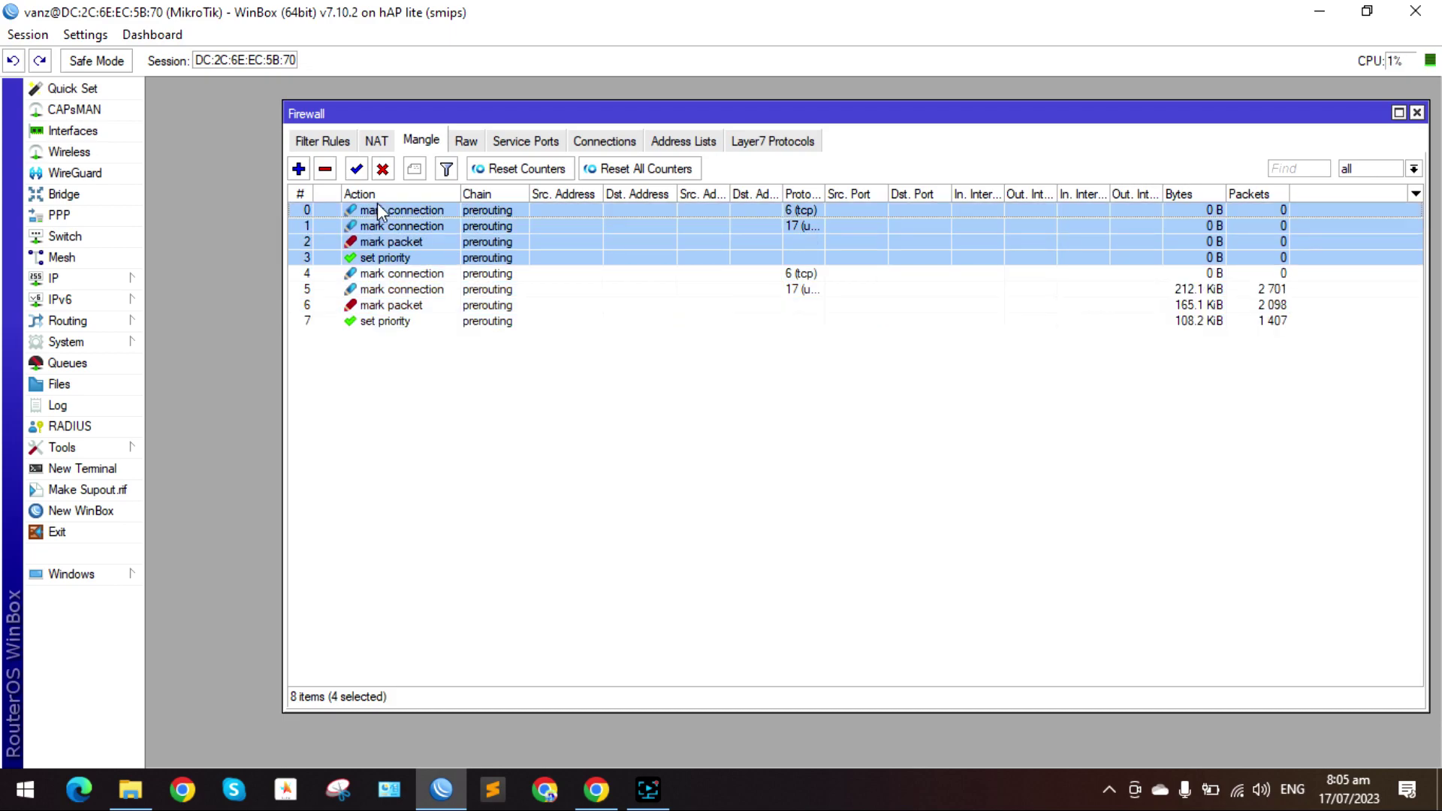
left_click_drag(479, 114, 450, 99)
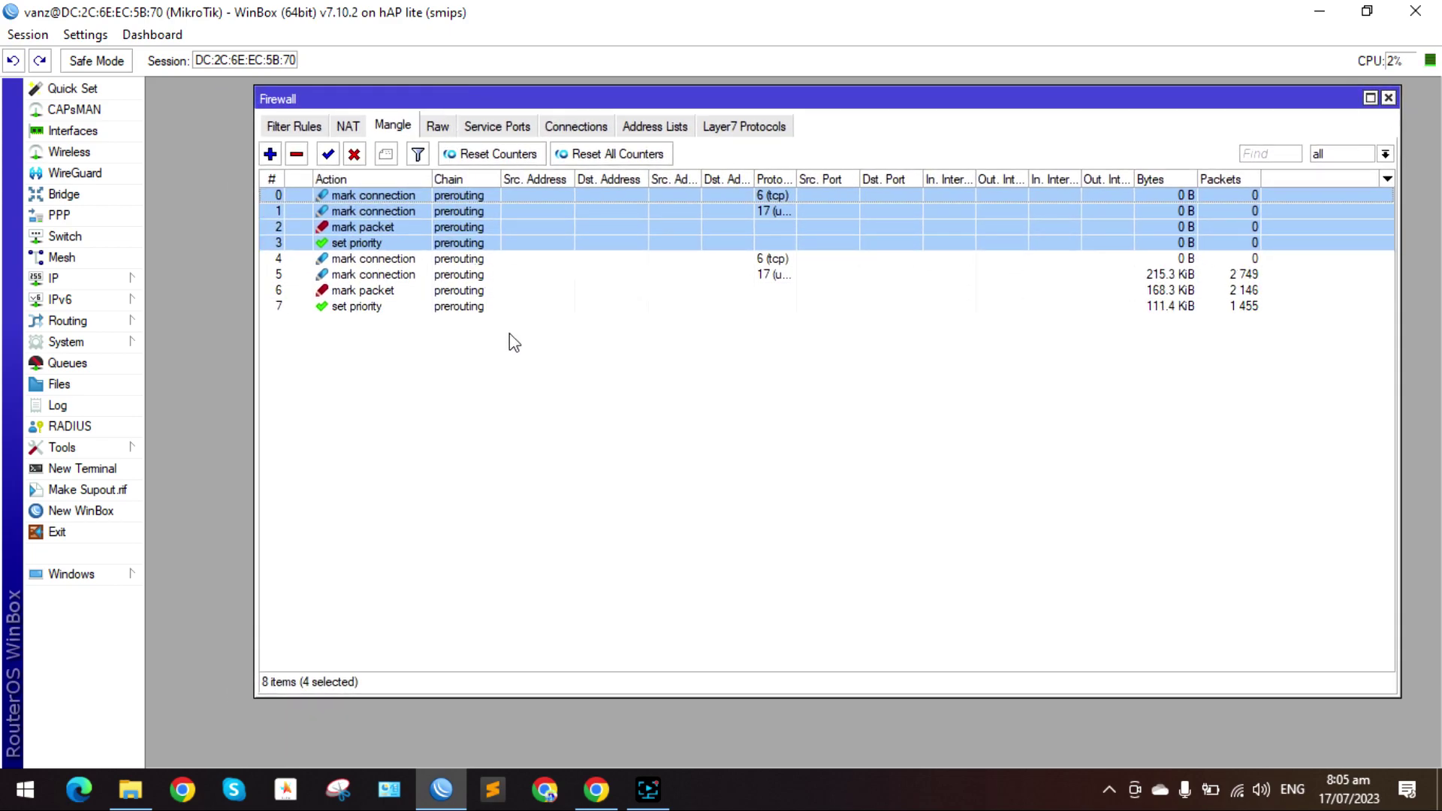
Disable and then re-enable all eight mangle rules
left_click(398, 196)
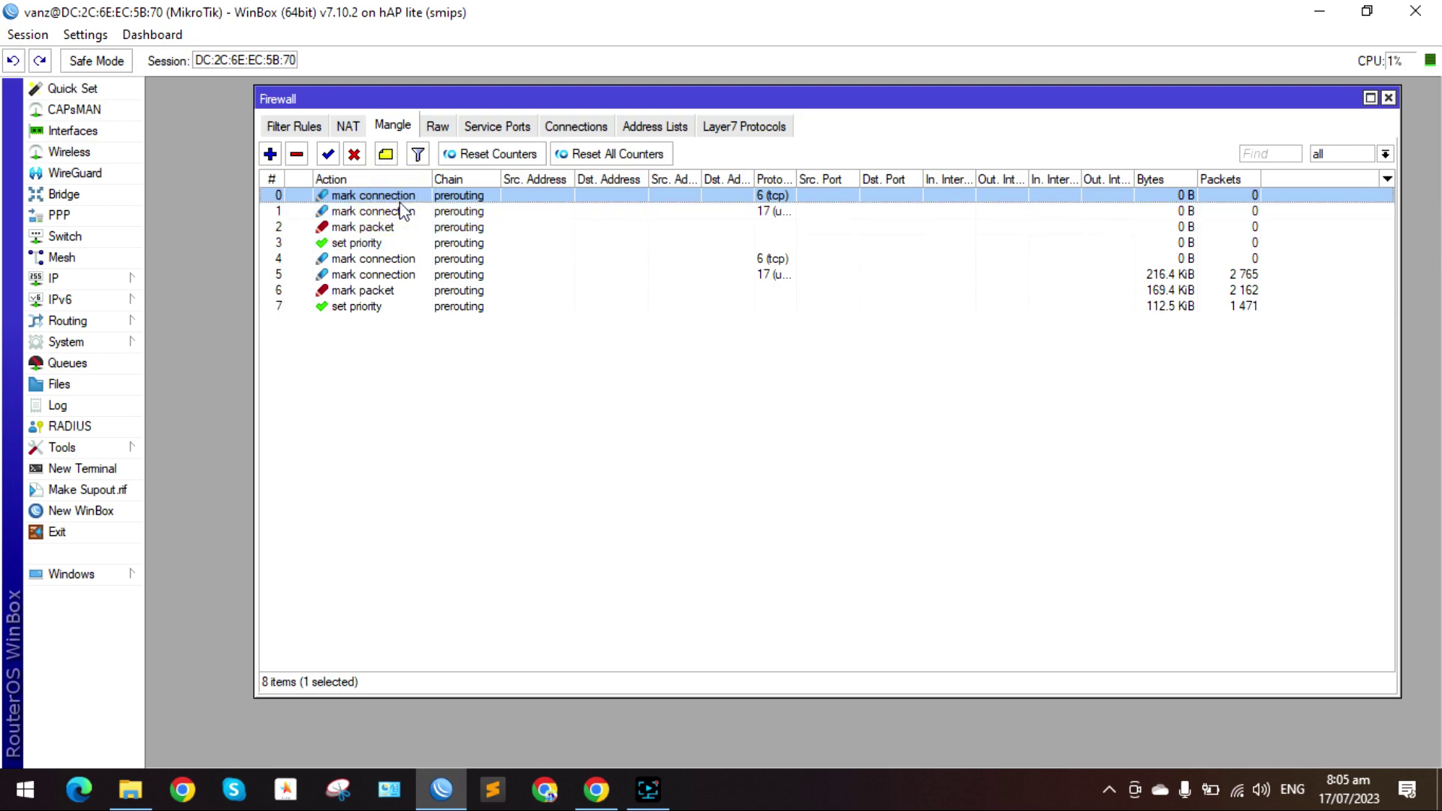
left_click(387, 308, "shift")
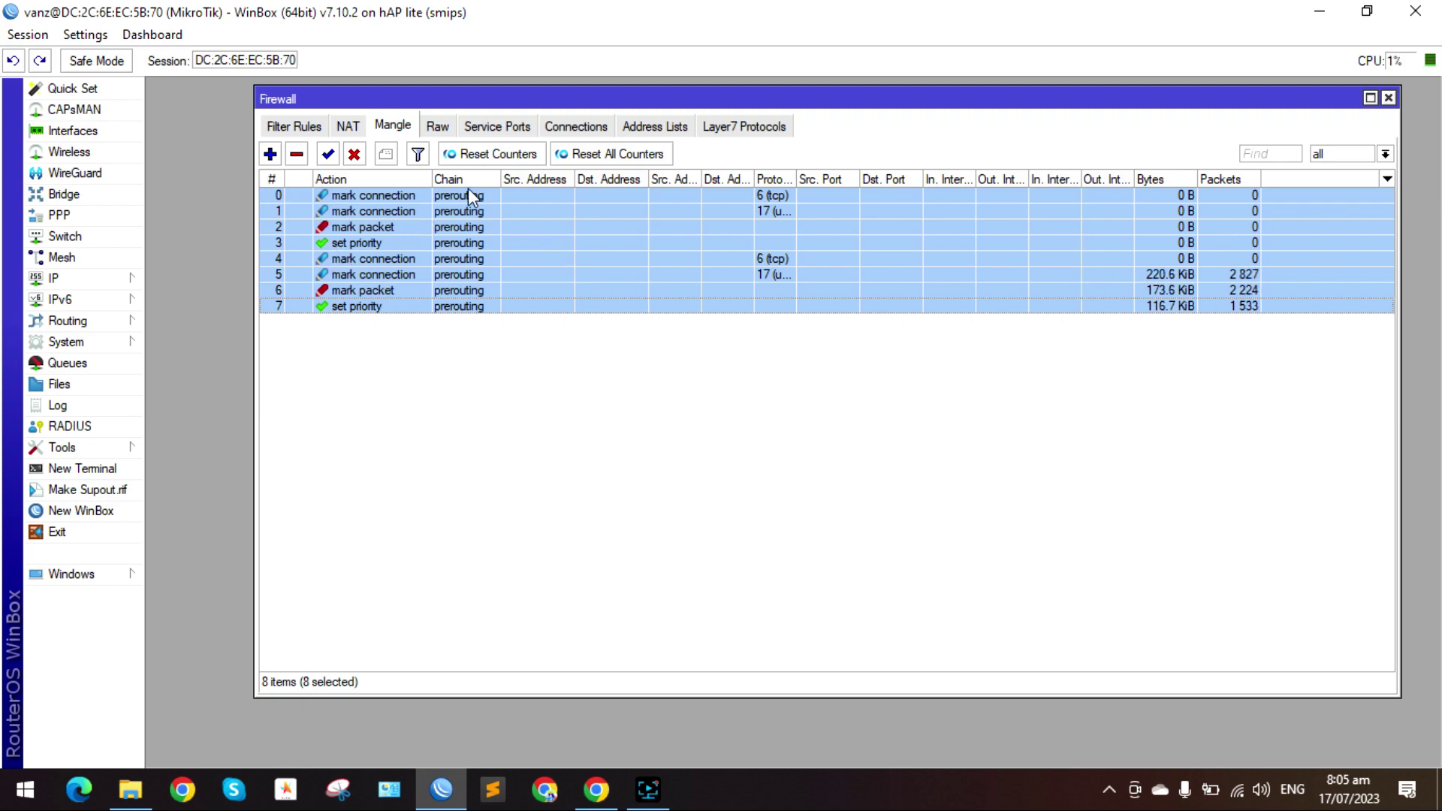
left_click(354, 154)
left_click(329, 154)
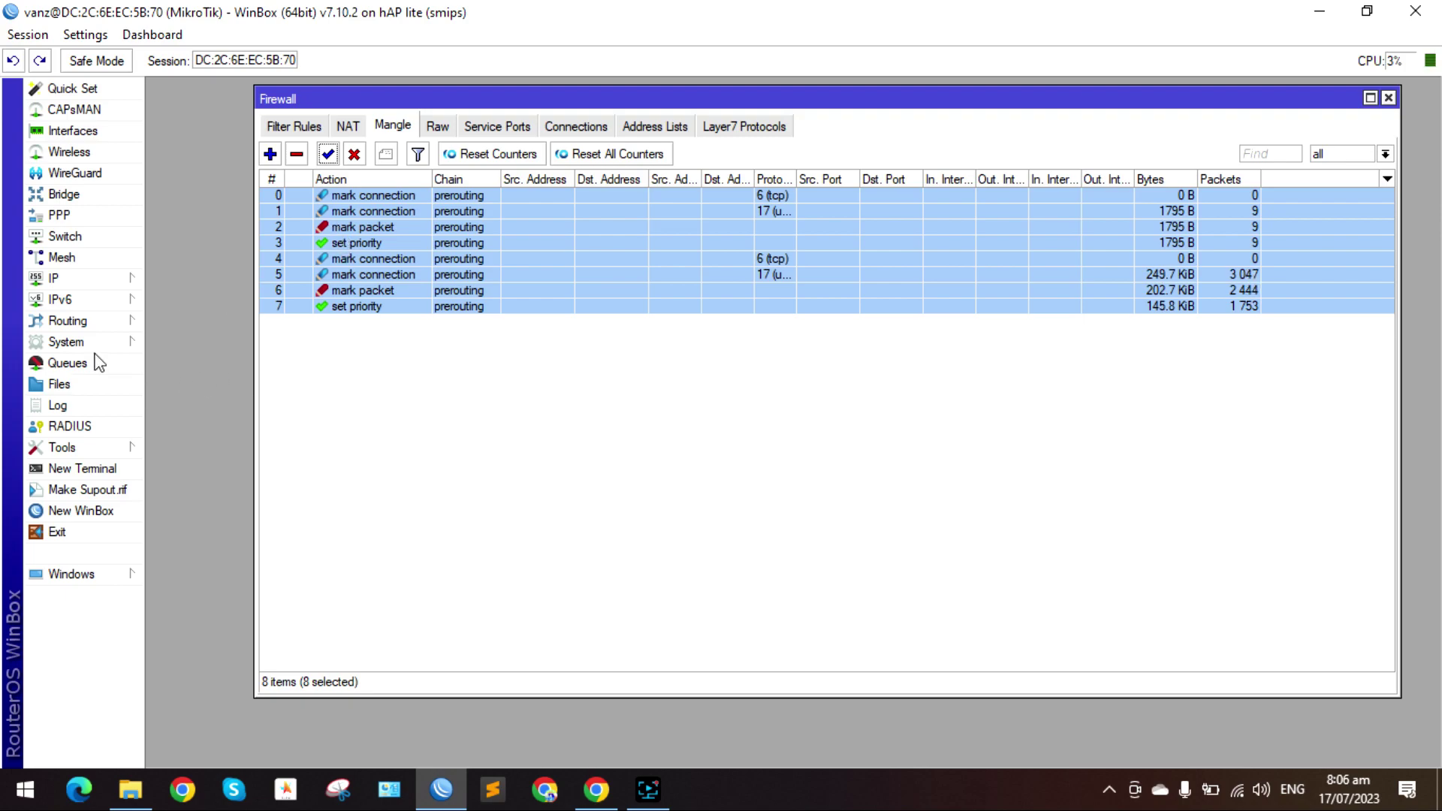
Open the Queue List on Simple Queues over the Firewall window and start a new simple queue
left_click(66, 363)
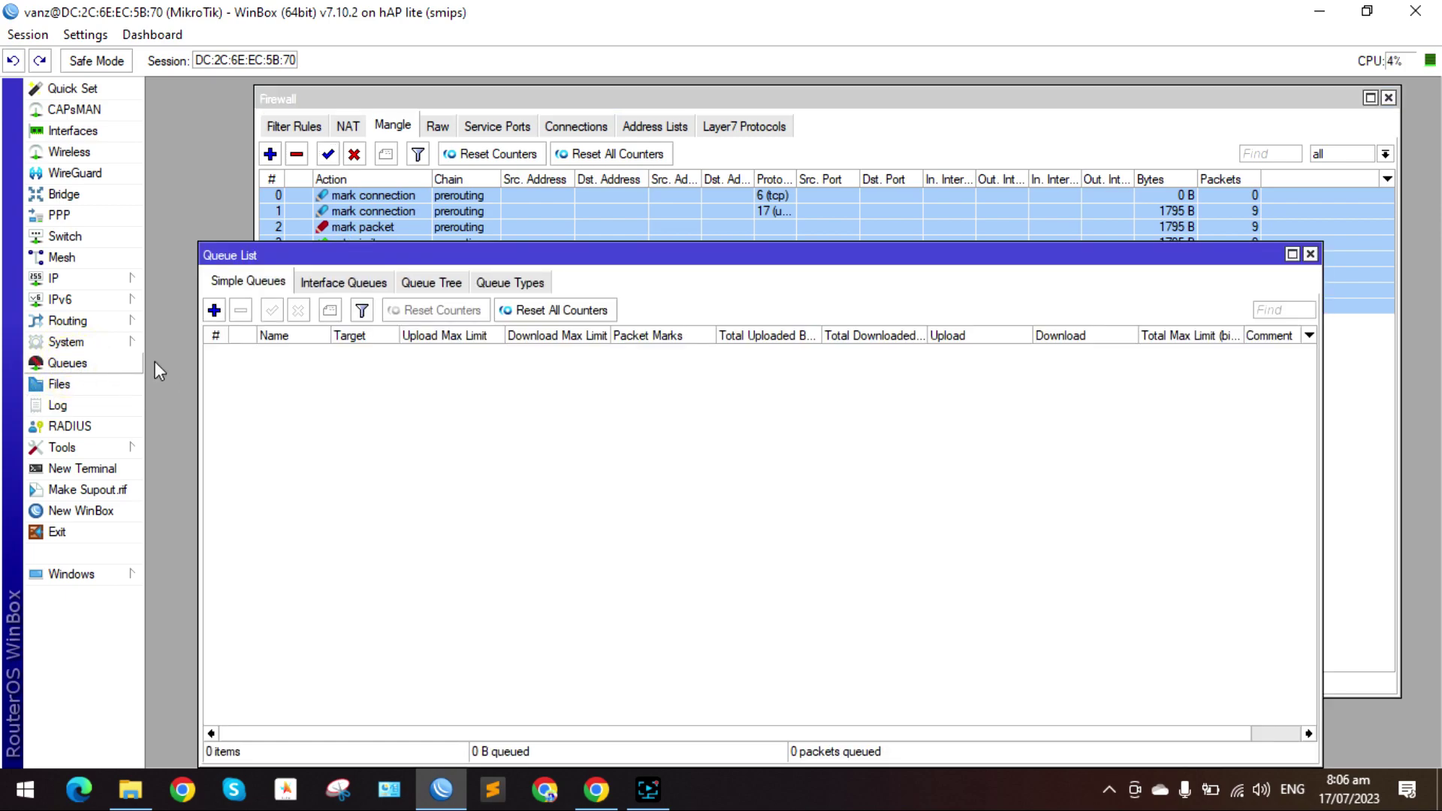
mouse_move(294, 258)
left_mouse_down()
mouse_move(275, 171)
mouse_move(280, 239)
left_mouse_up()
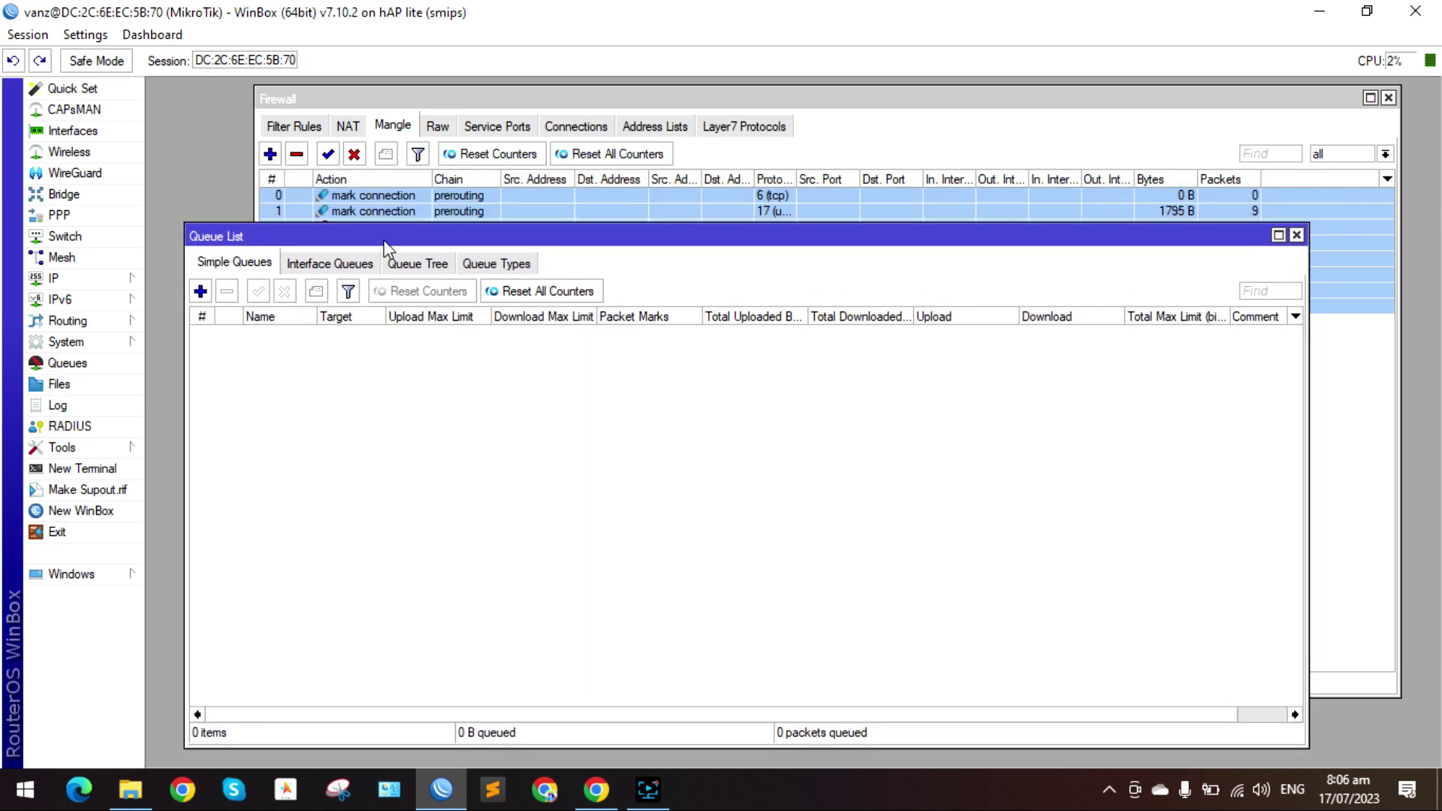
left_click_drag(409, 236, 357, 196)
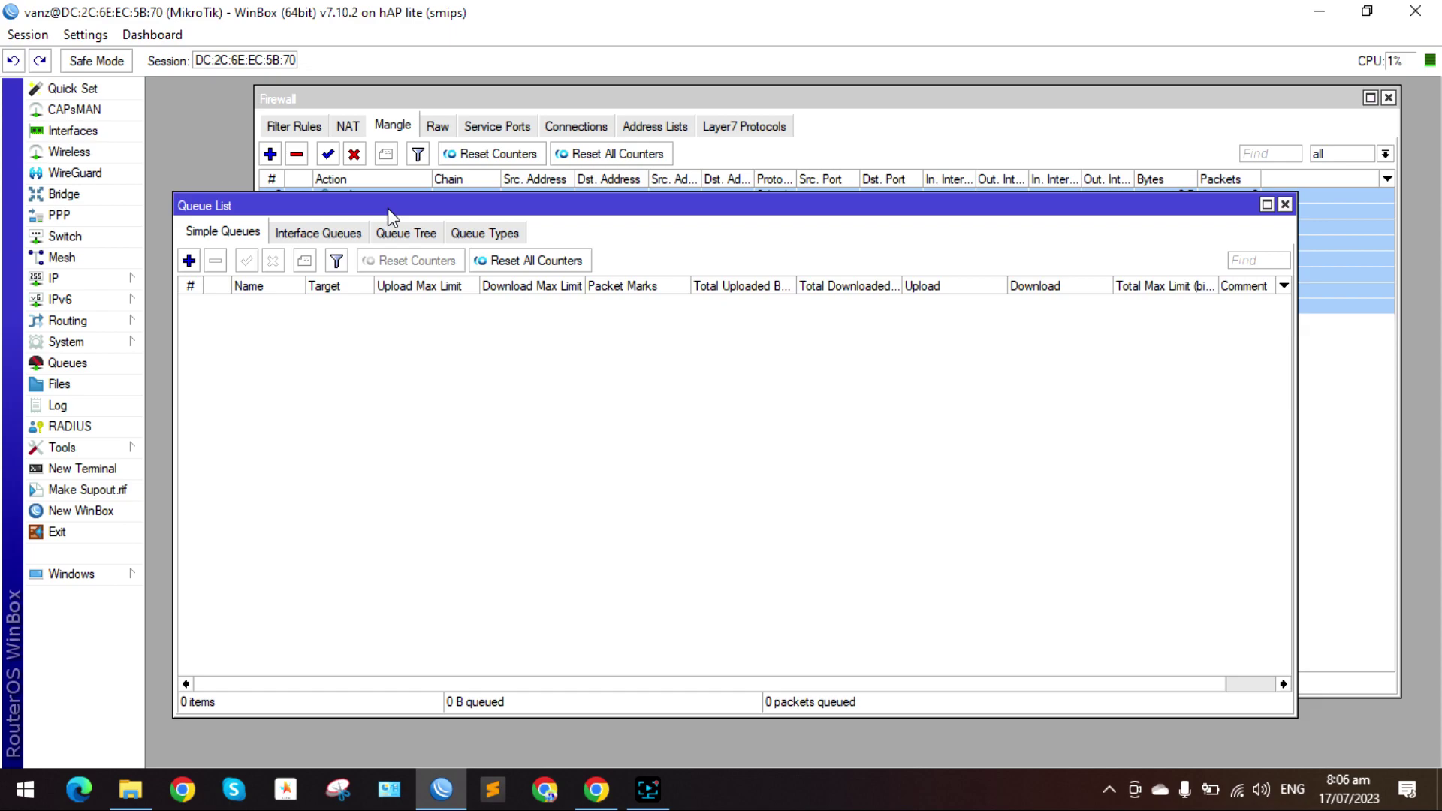
left_click(225, 232)
left_click_drag(962, 211, 960, 154)
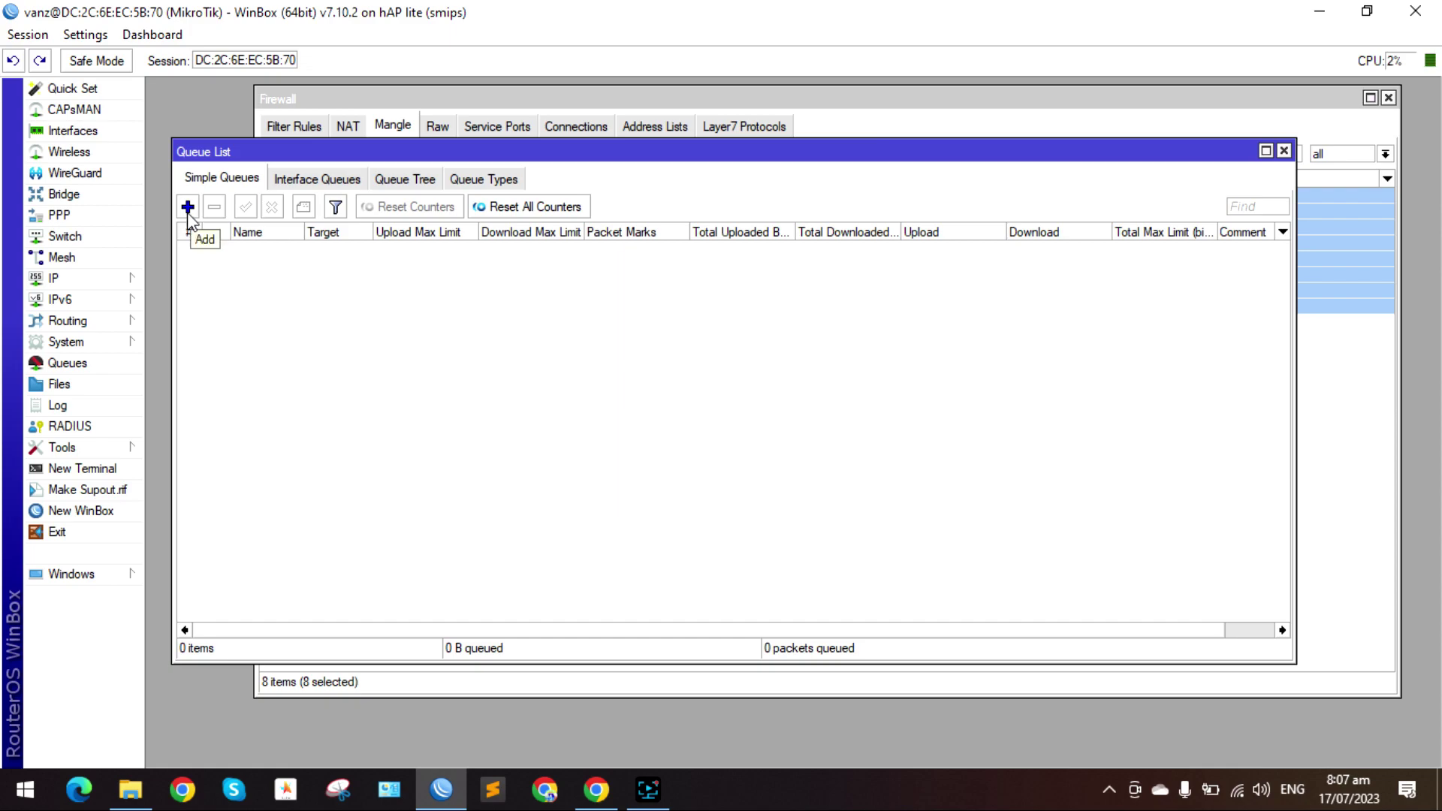
mouse_move(285, 151)
left_mouse_down()
mouse_move(299, 164)
mouse_move(284, 138)
mouse_move(450, 255)
mouse_move(339, 131)
mouse_move(301, 157)
left_mouse_up()
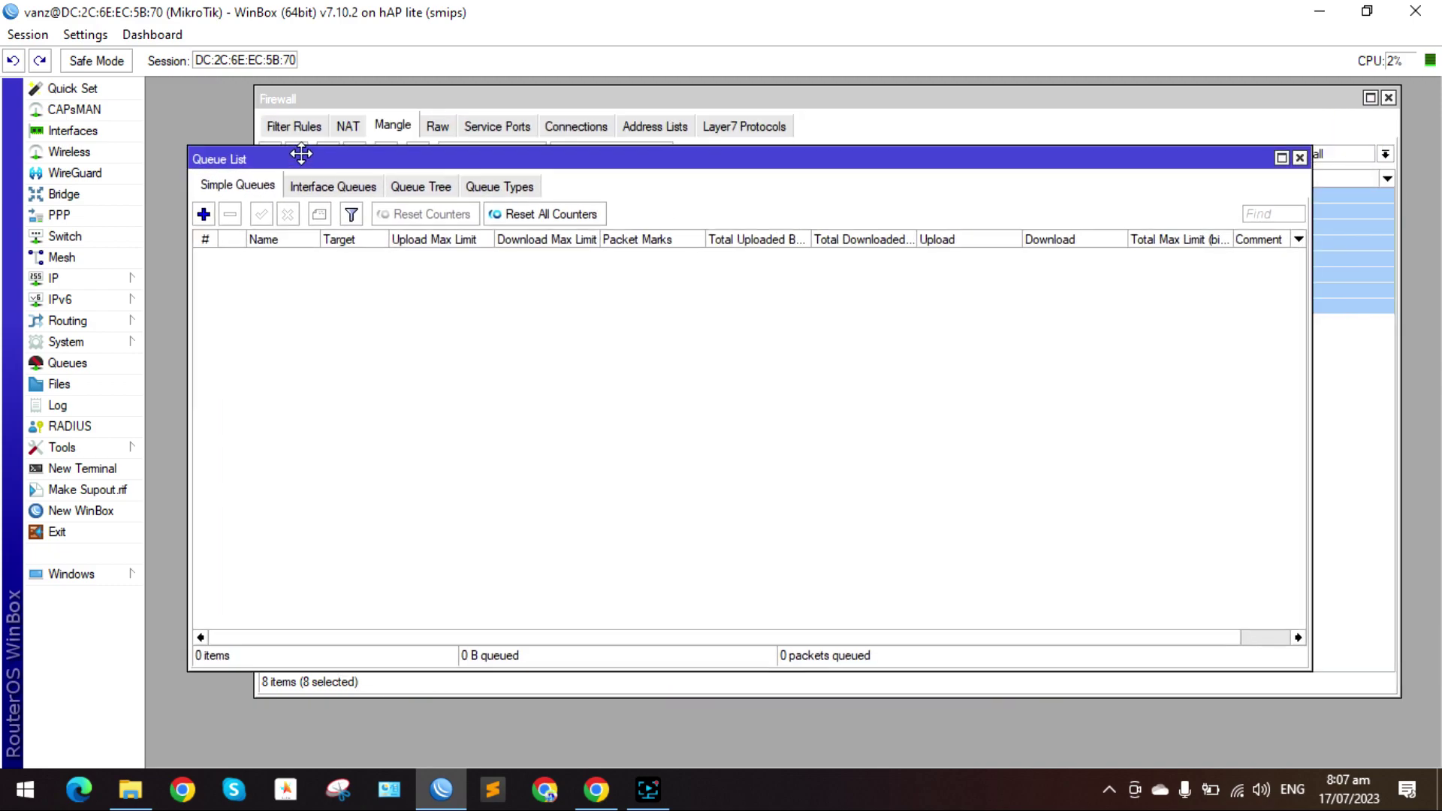
left_click(202, 215)
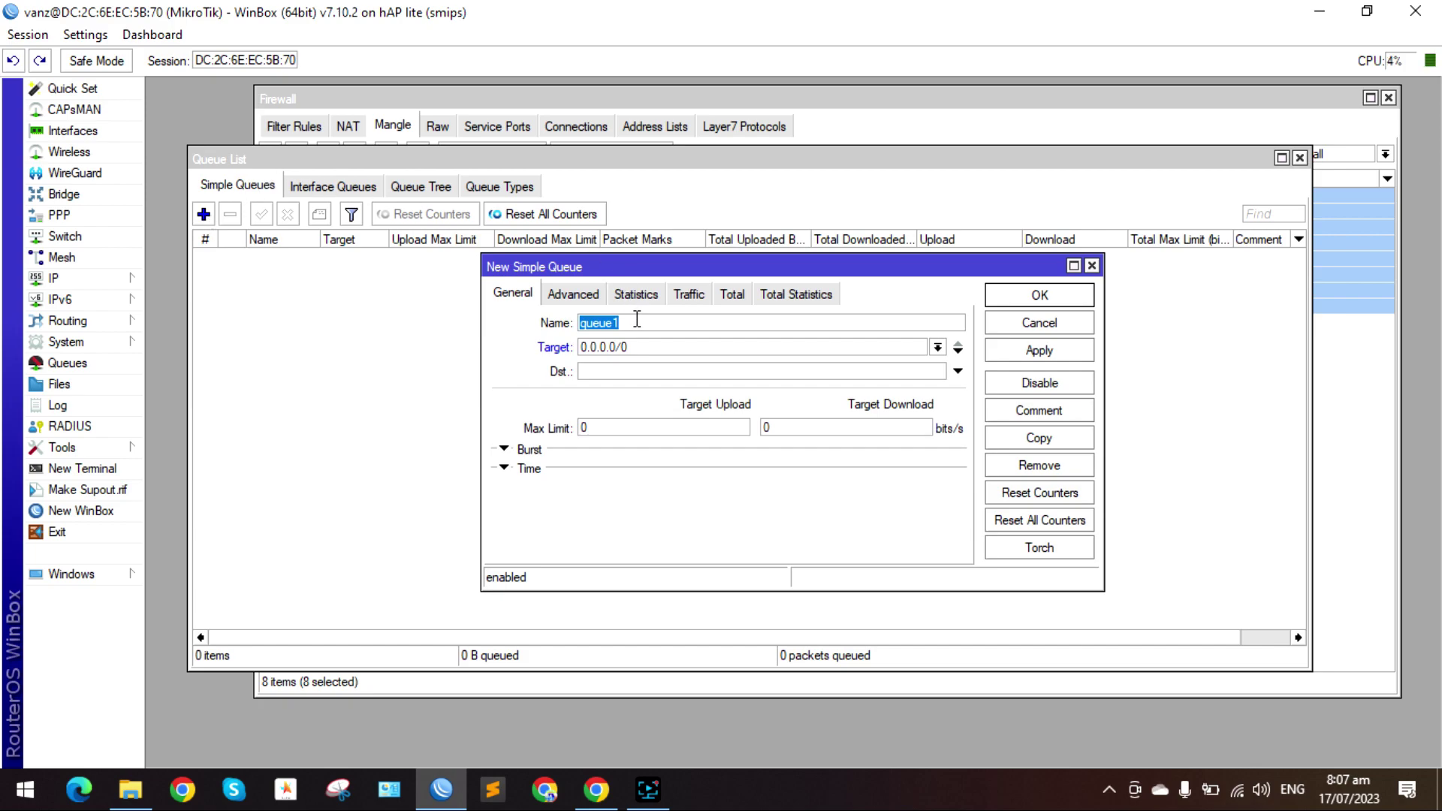
Name the queue 'All Connections' with 8M upload and 8M download max limits, and save it
type("All Connections")
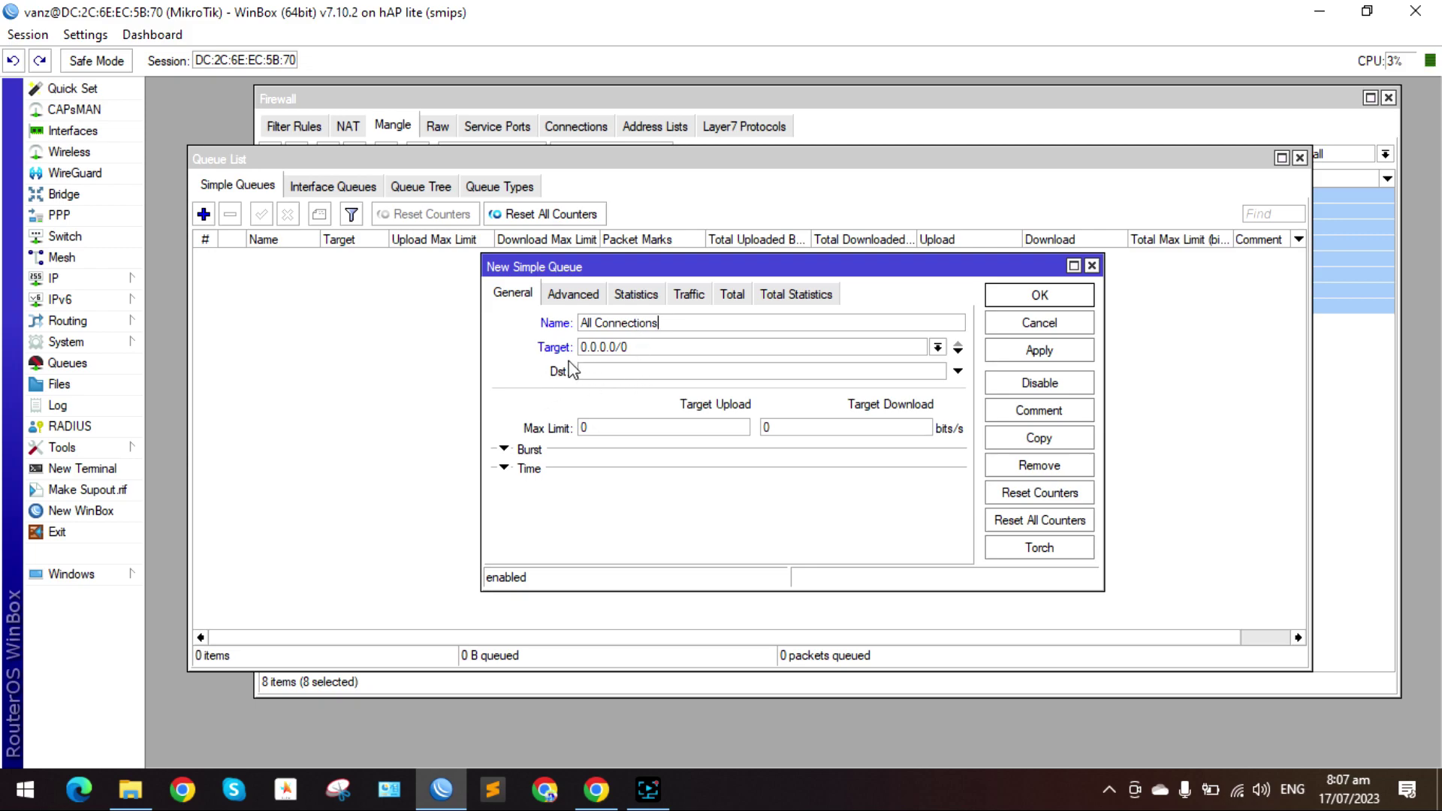
double_click(617, 432)
type("8M")
double_click(770, 428)
type("8M")
left_click(1037, 355)
left_click(1007, 300)
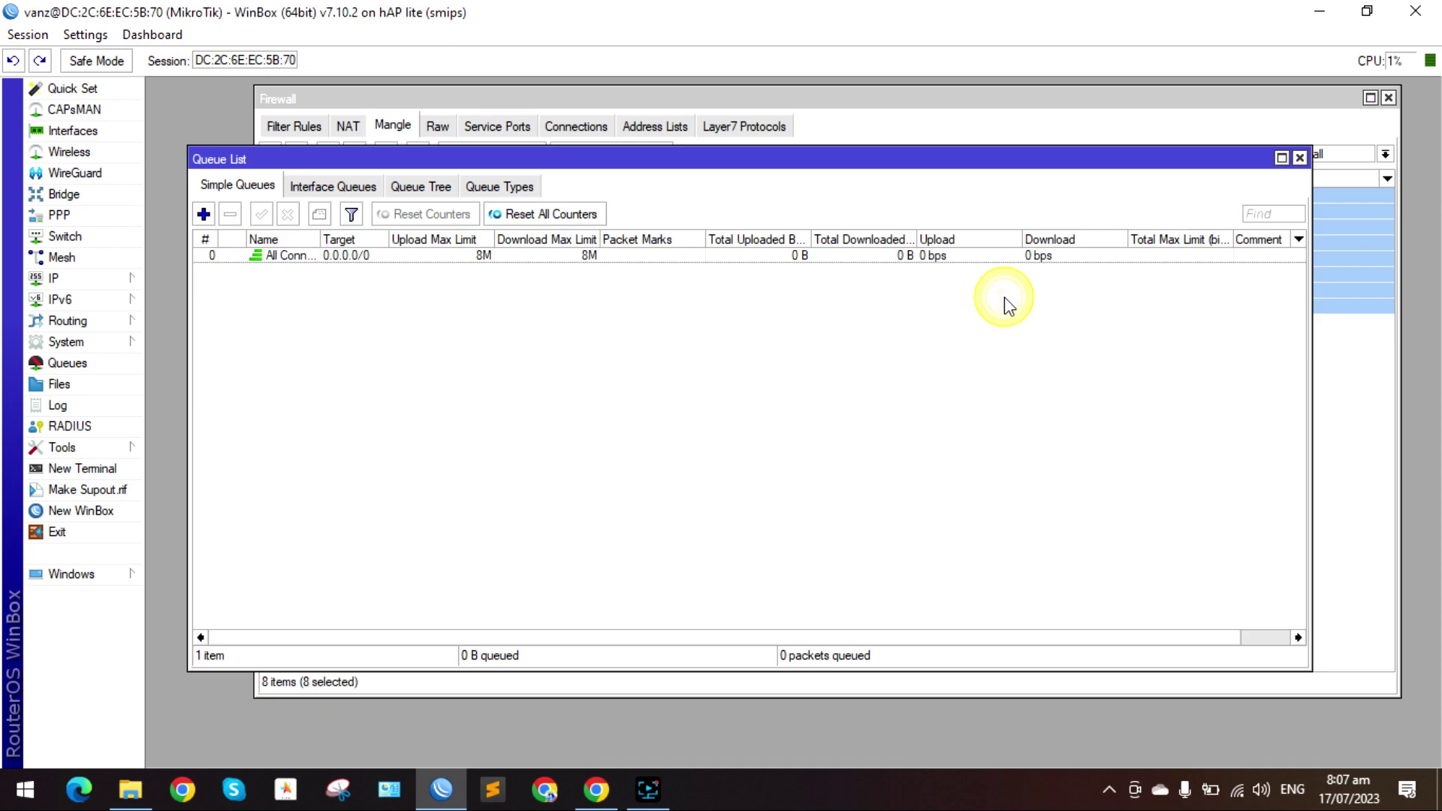
left_click(304, 257)
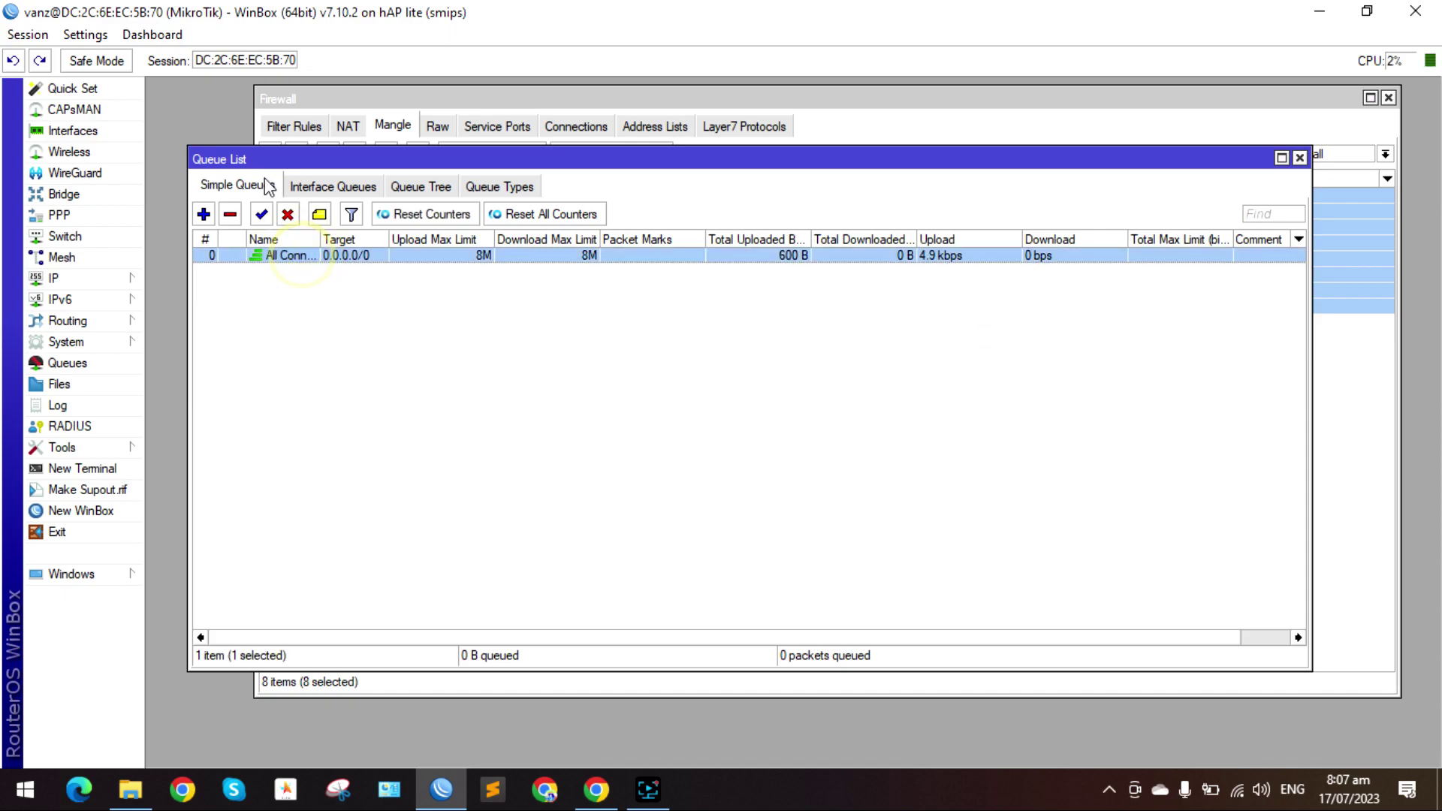
mouse_move(250, 159)
left_mouse_down()
mouse_move(250, 259)
mouse_move(248, 172)
left_mouse_up()
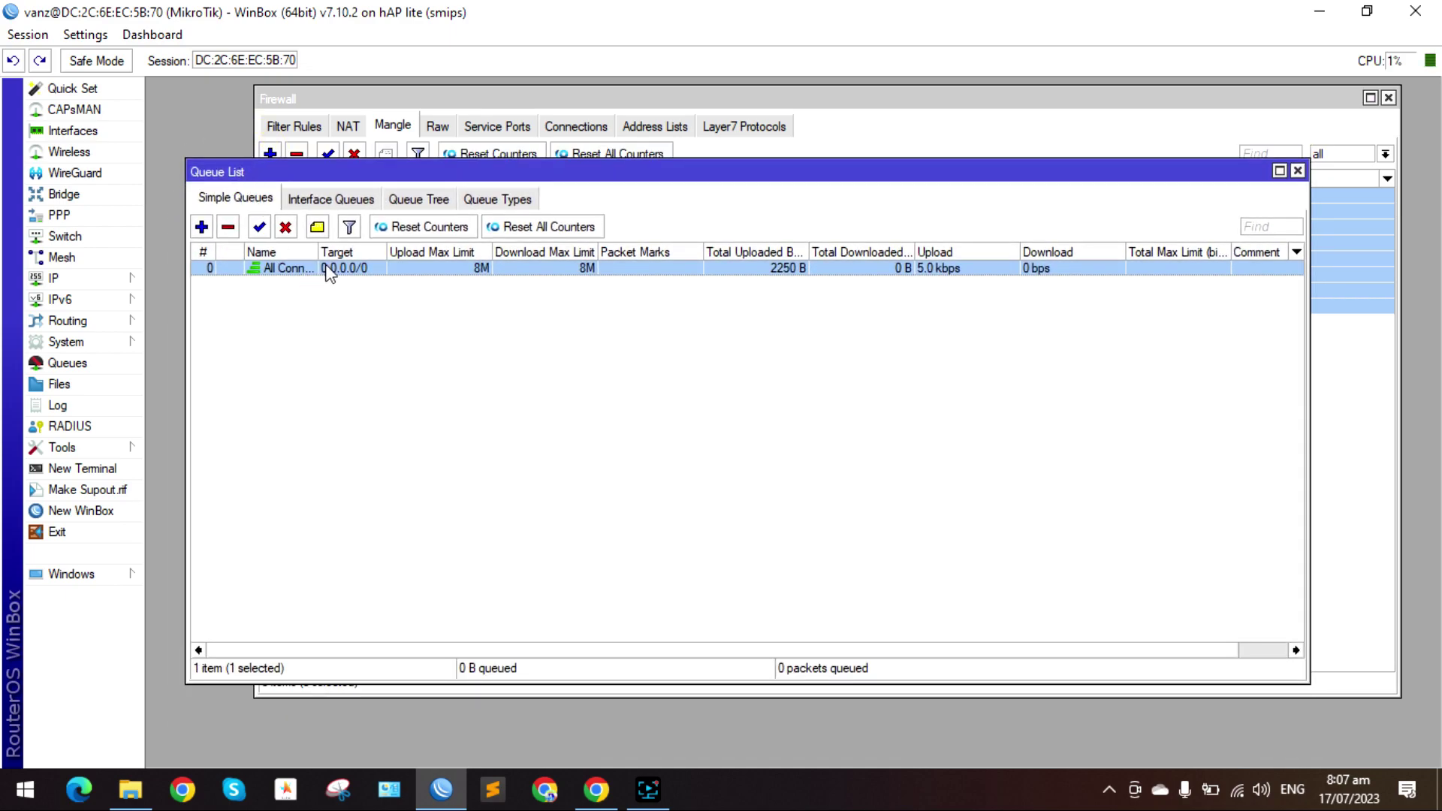
left_click_drag(475, 174, 474, 239)
left_click(351, 333)
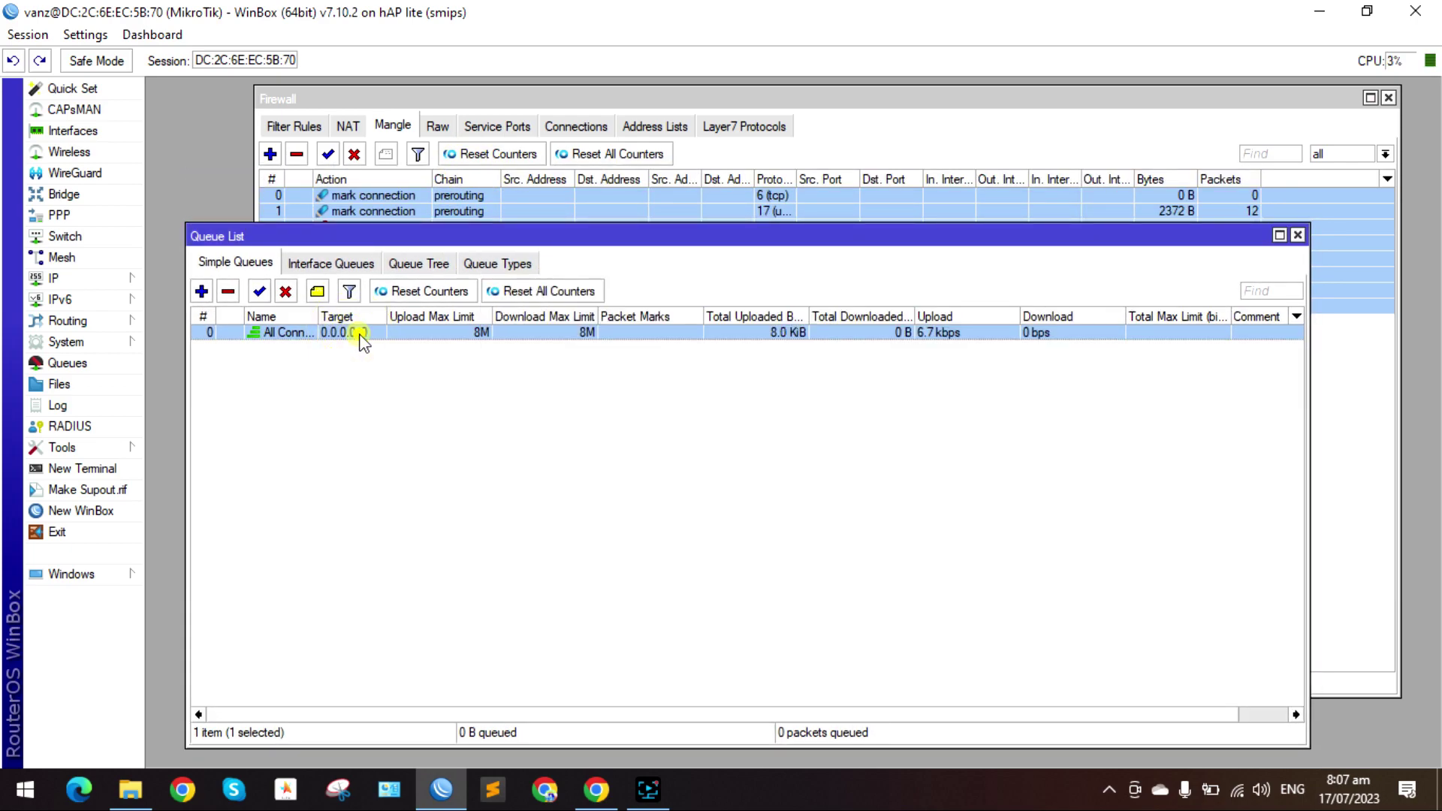
double_click(353, 335)
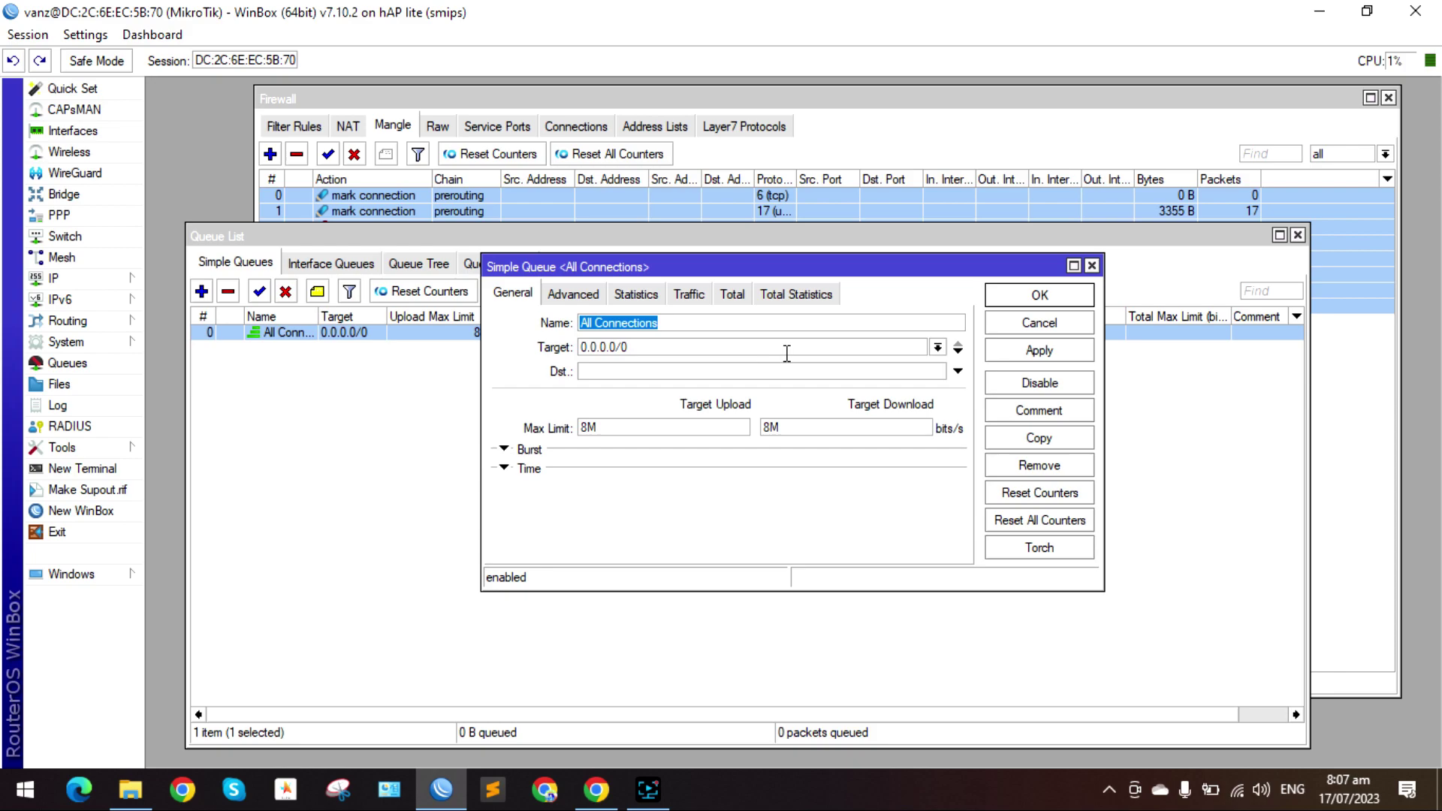
left_click(1092, 267)
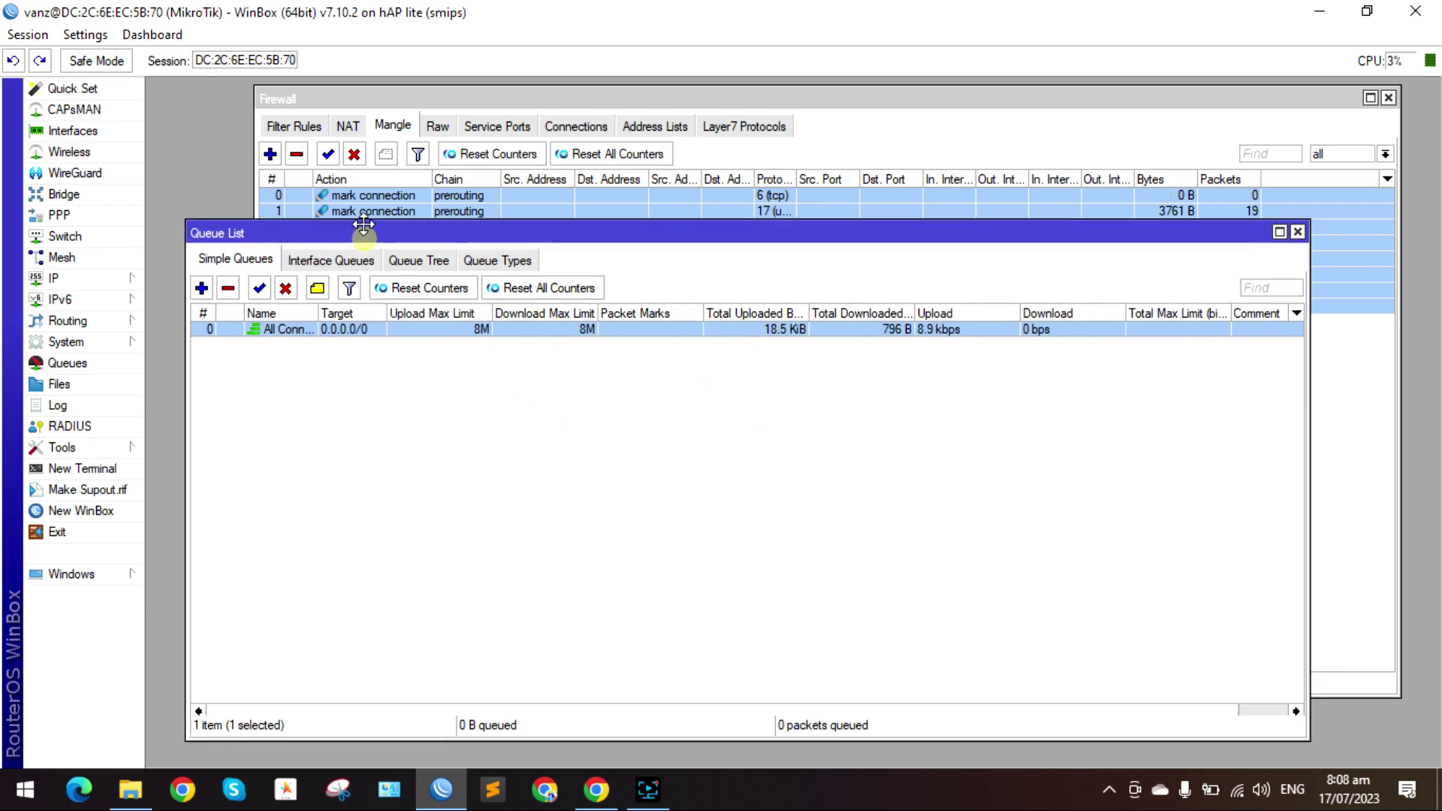
left_click_drag(360, 234, 349, 168)
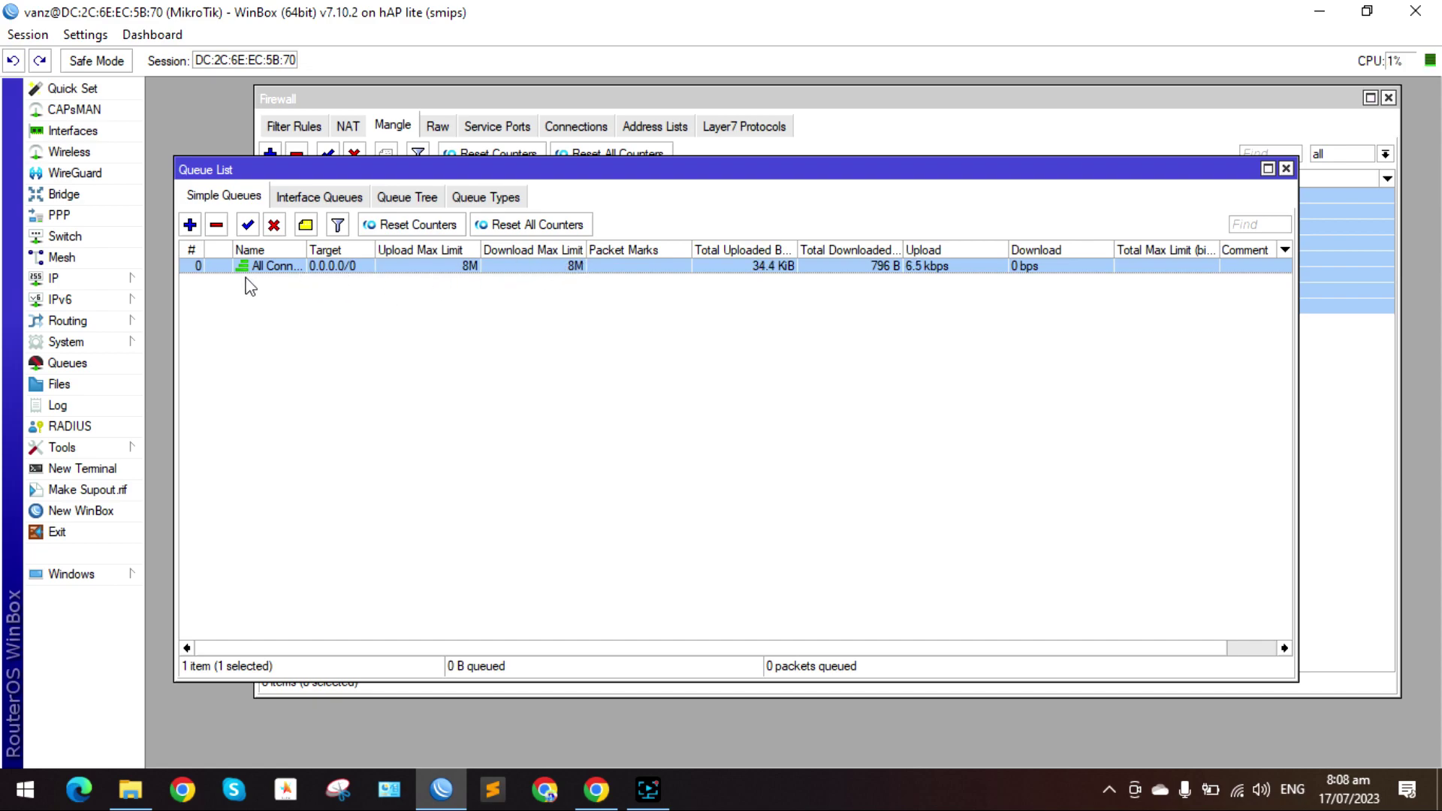
left_click_drag(485, 174, 544, 403)
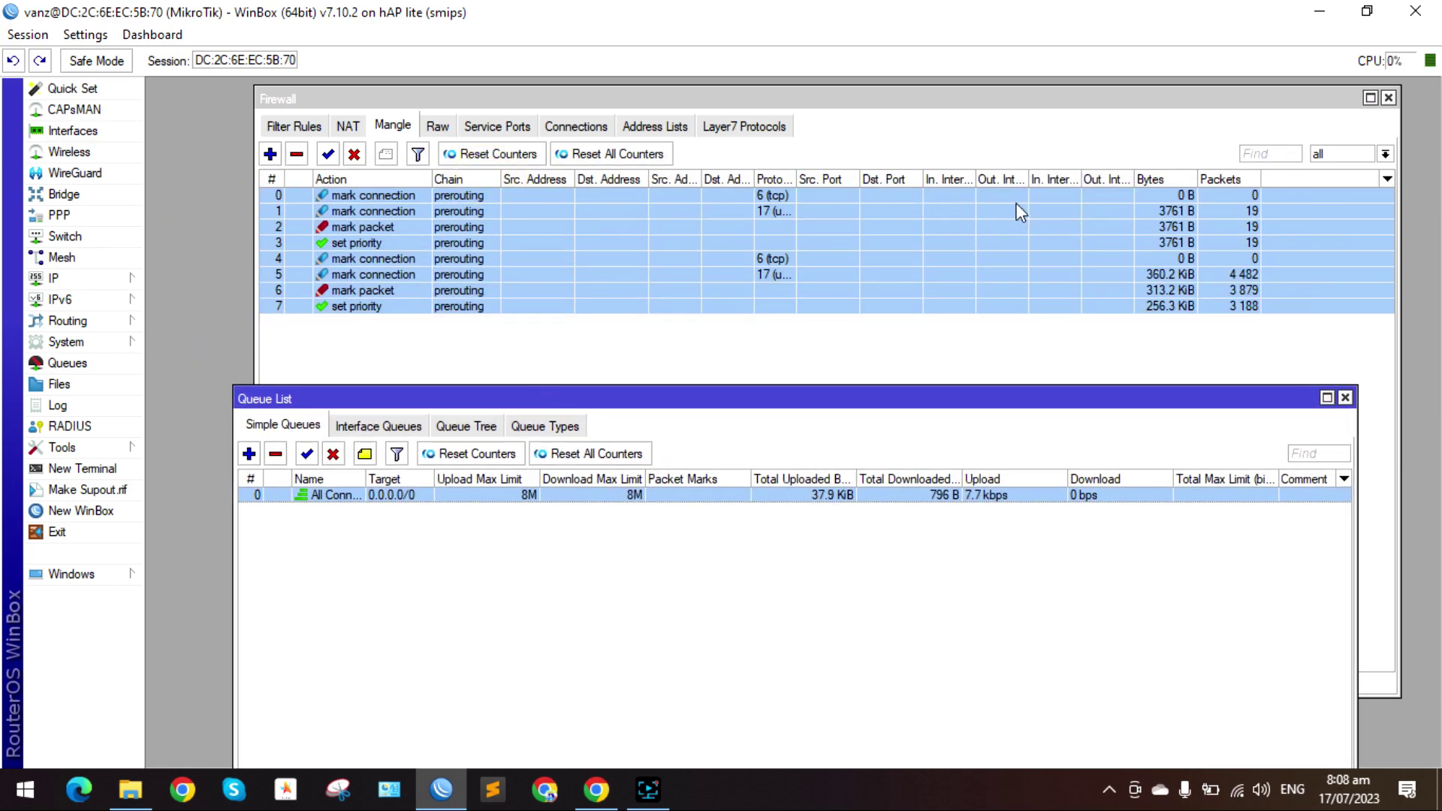
left_click_drag(763, 405, 702, 290)
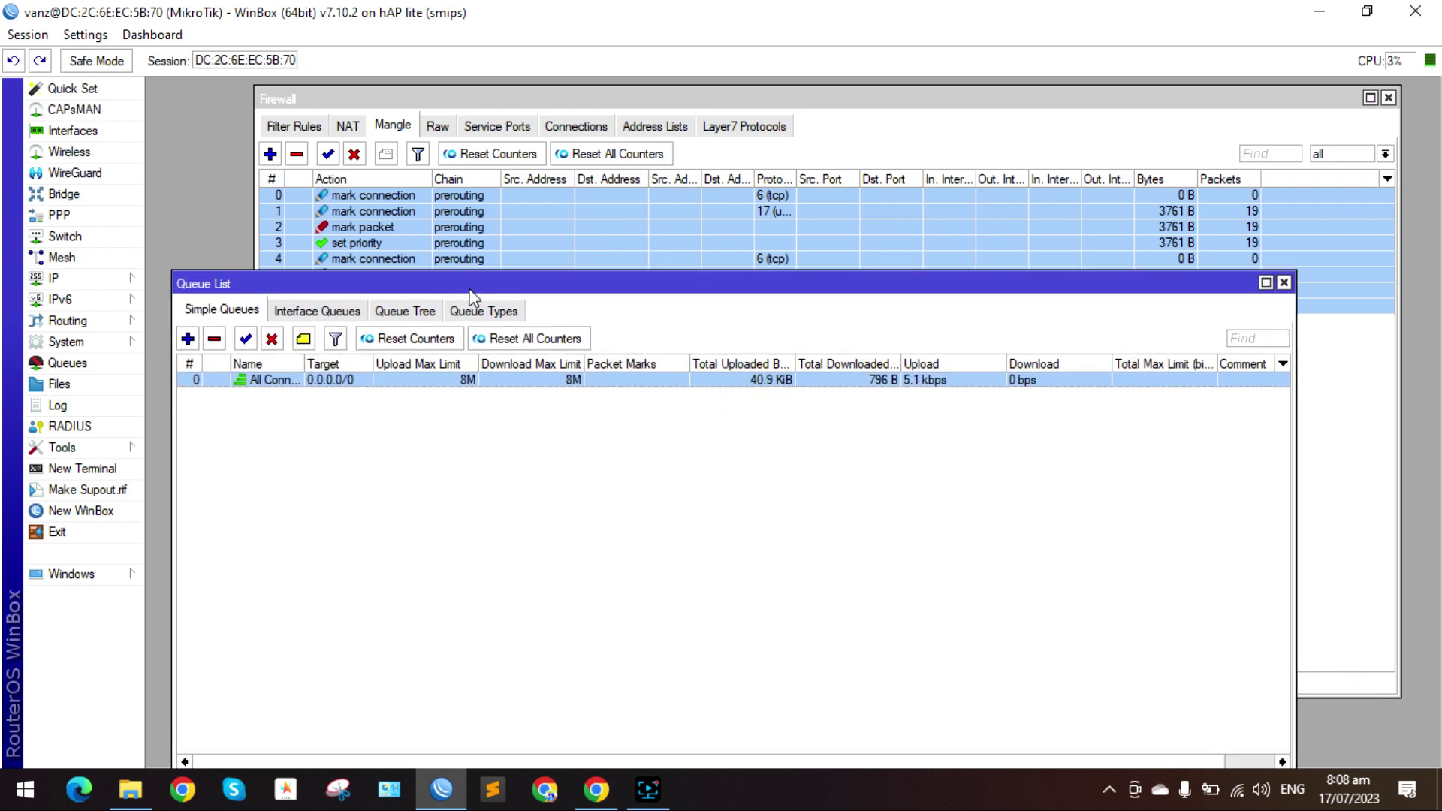
left_click_drag(451, 285, 536, 313)
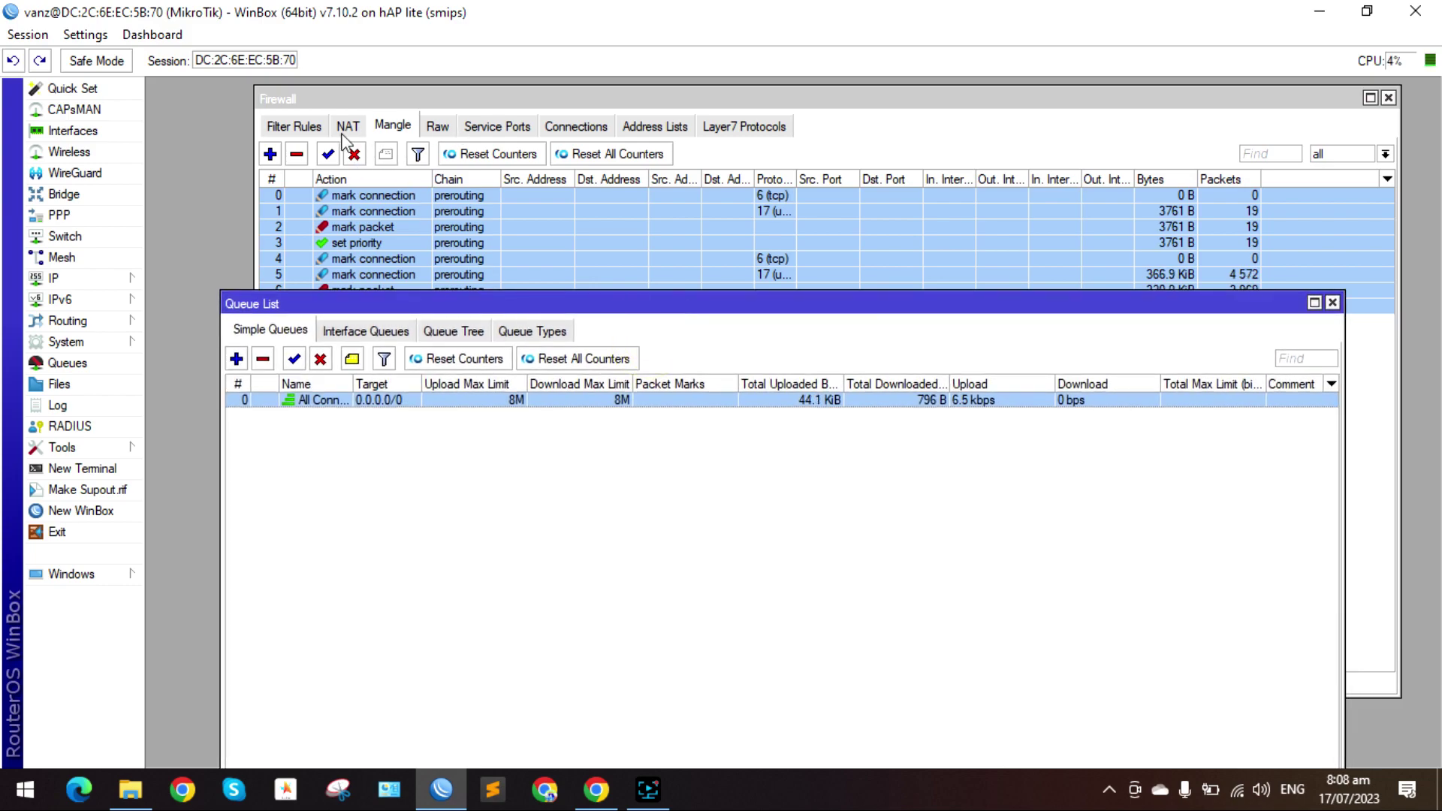
left_click_drag(465, 300, 411, 196)
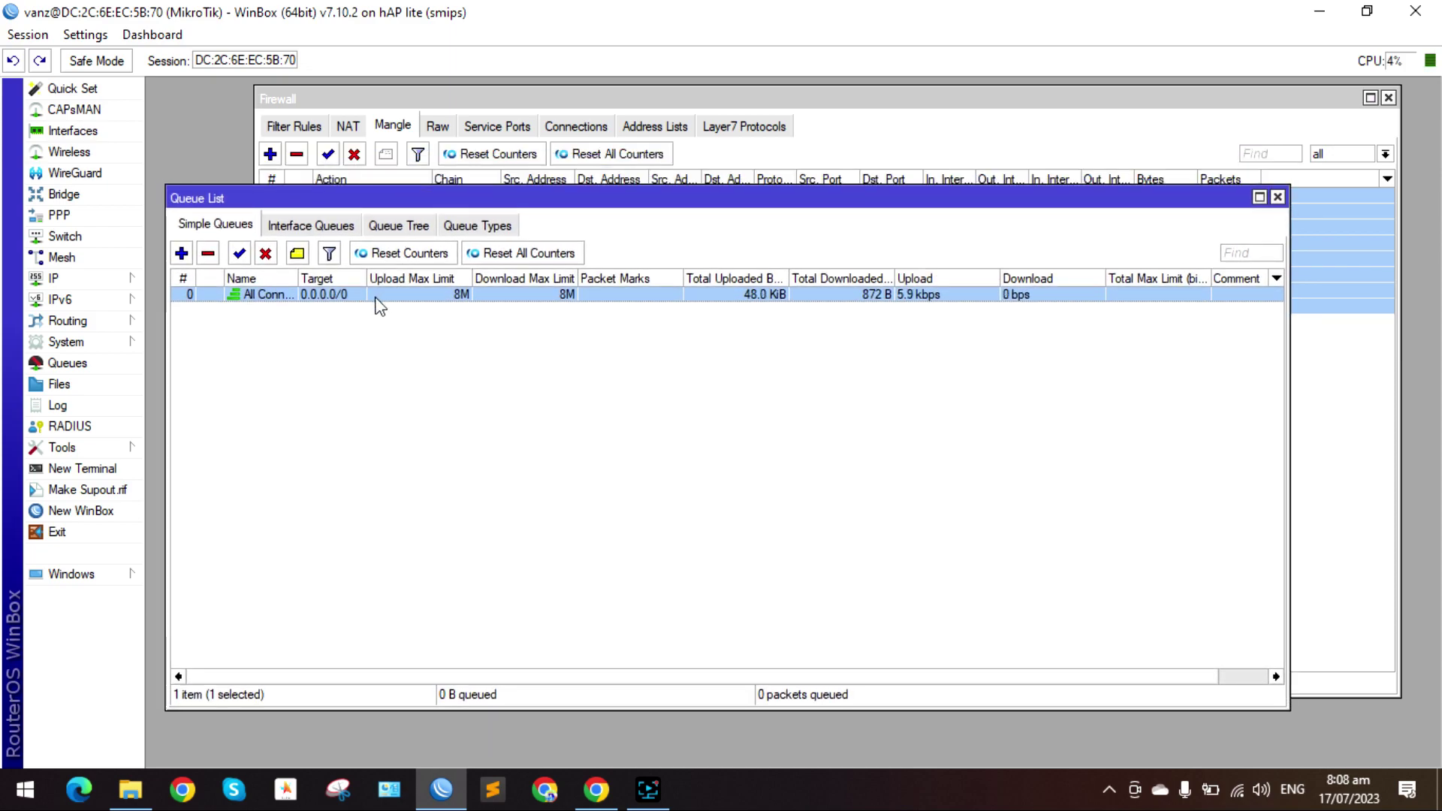
left_click_drag(458, 198, 456, 208)
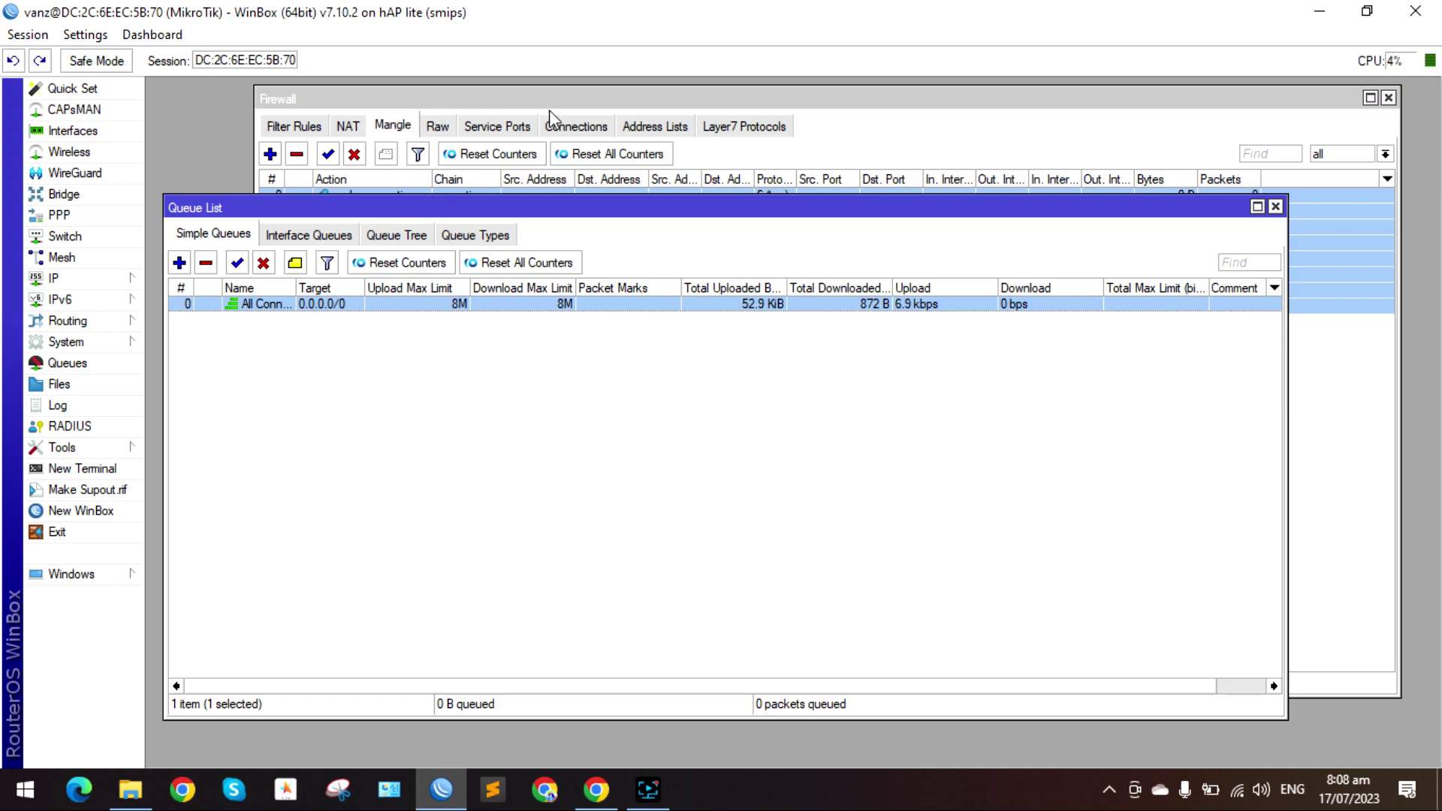
Open IP > Hotspot and inspect the single hotspot user's settings on the Users list
left_click(117, 286)
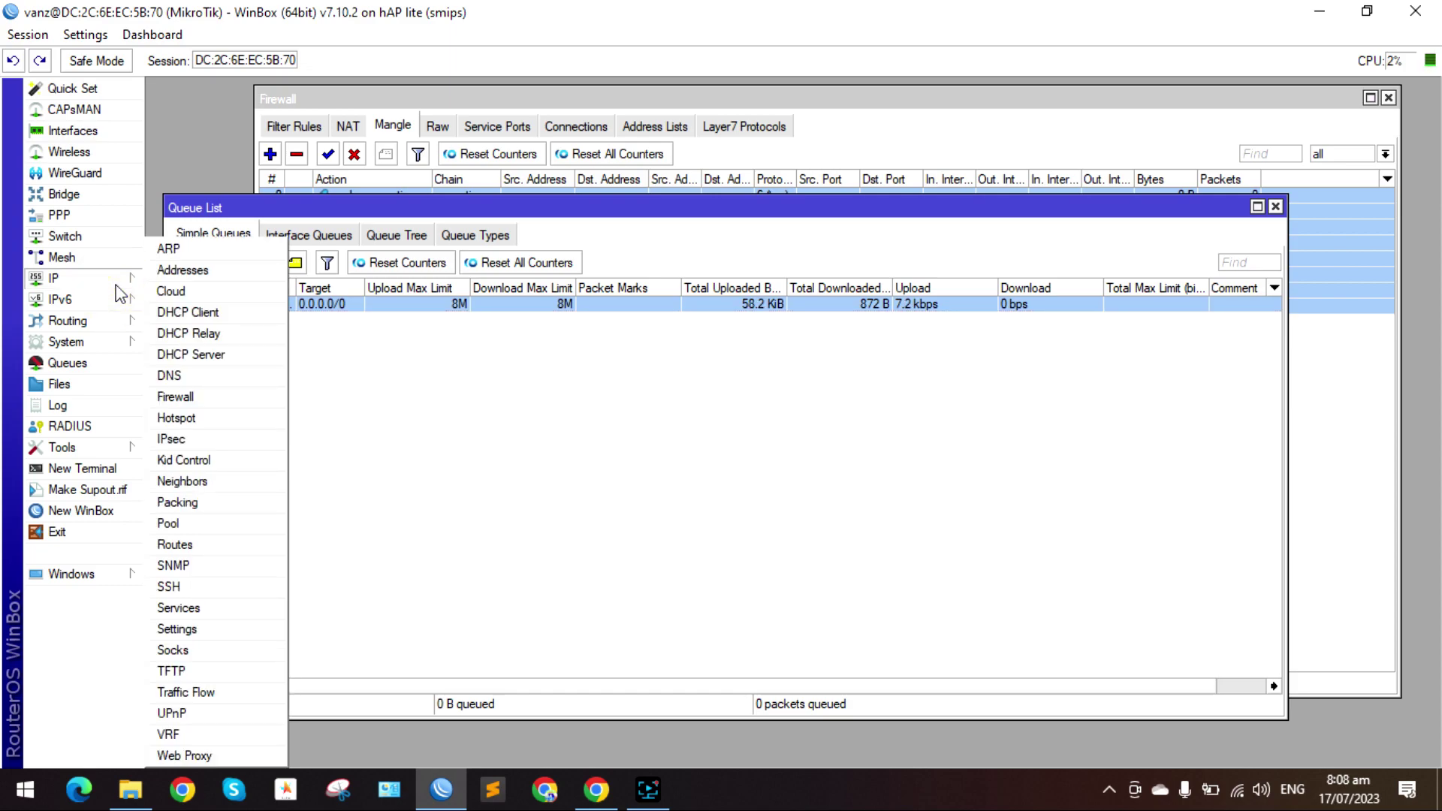
left_click(177, 419)
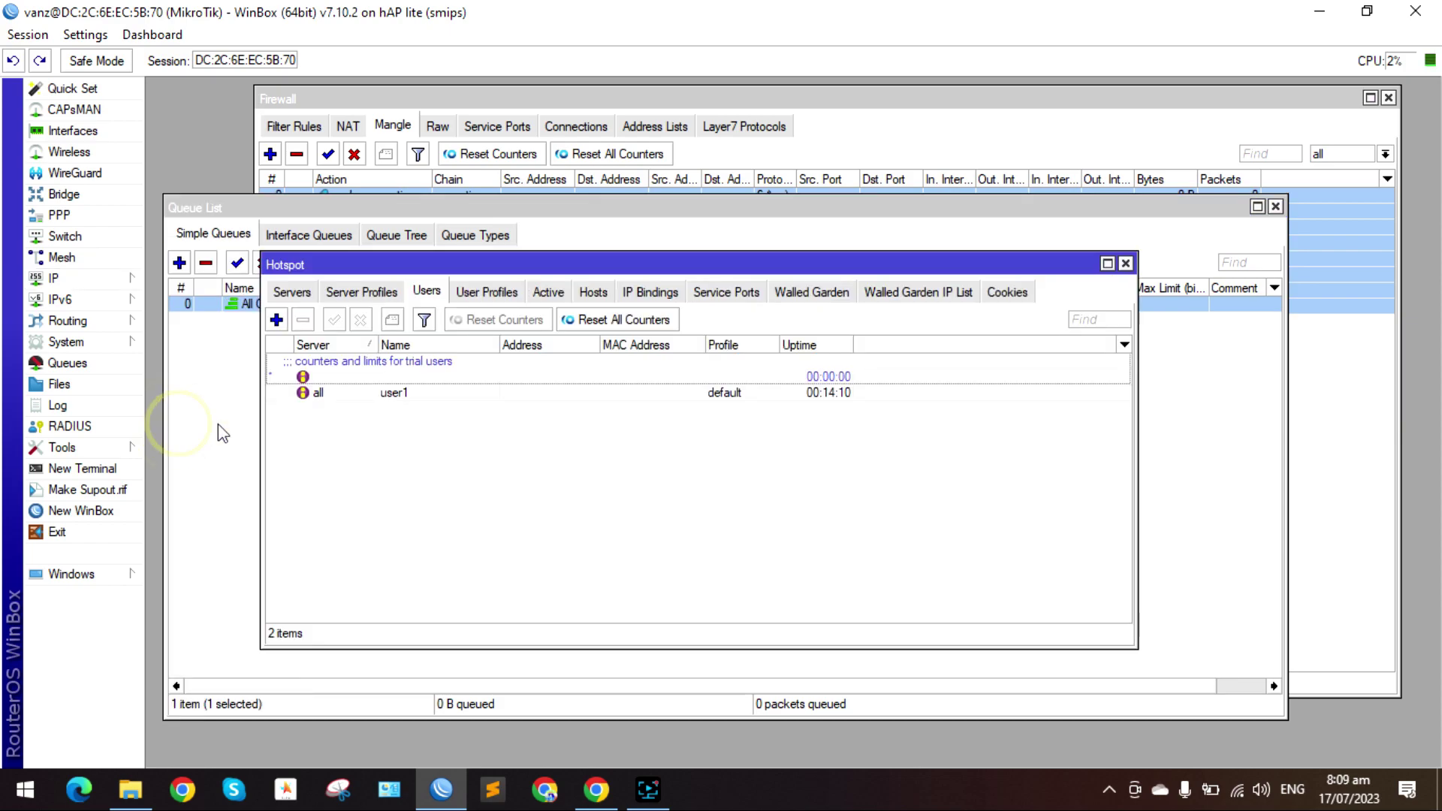
left_click_drag(496, 272, 544, 207)
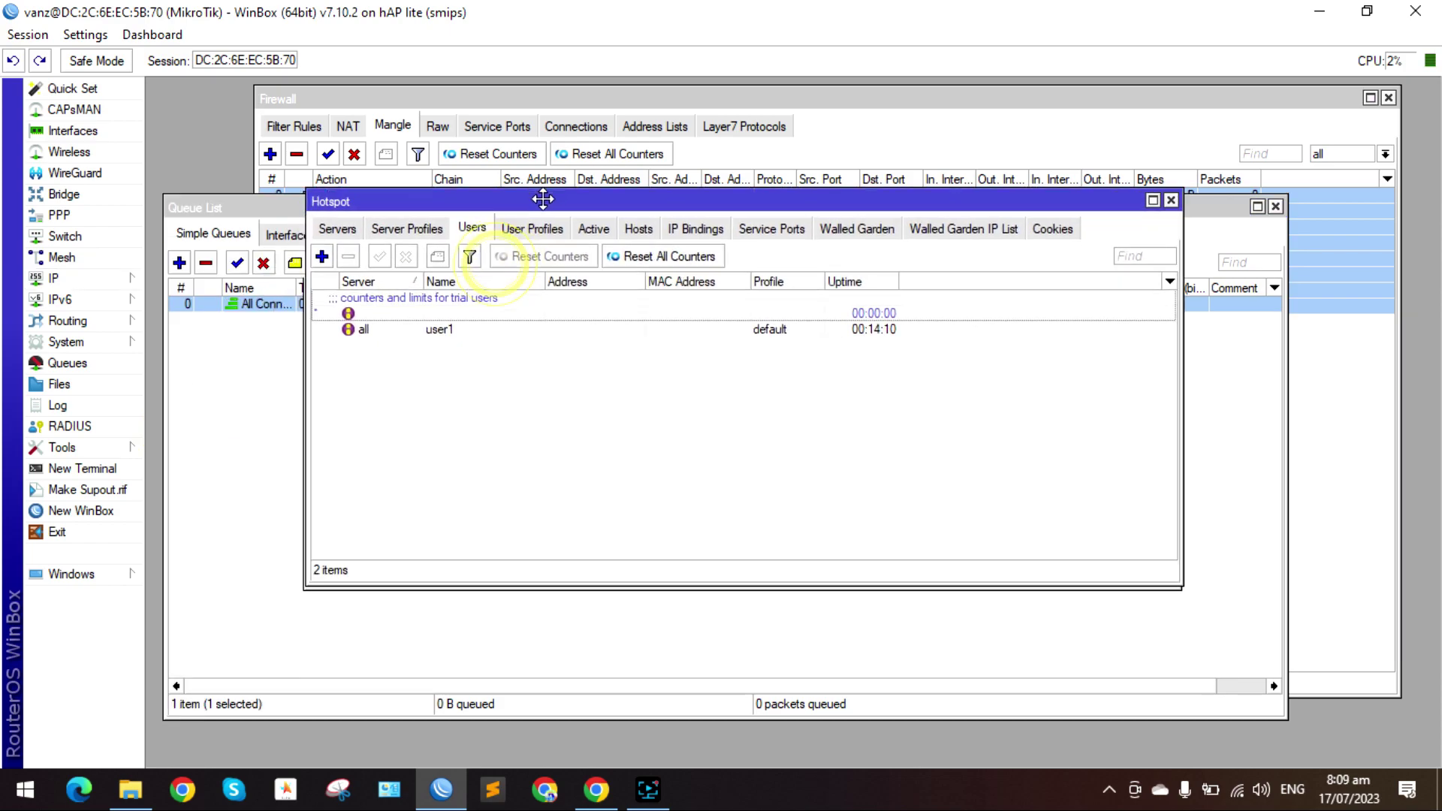
left_click(449, 330)
double_click(472, 335)
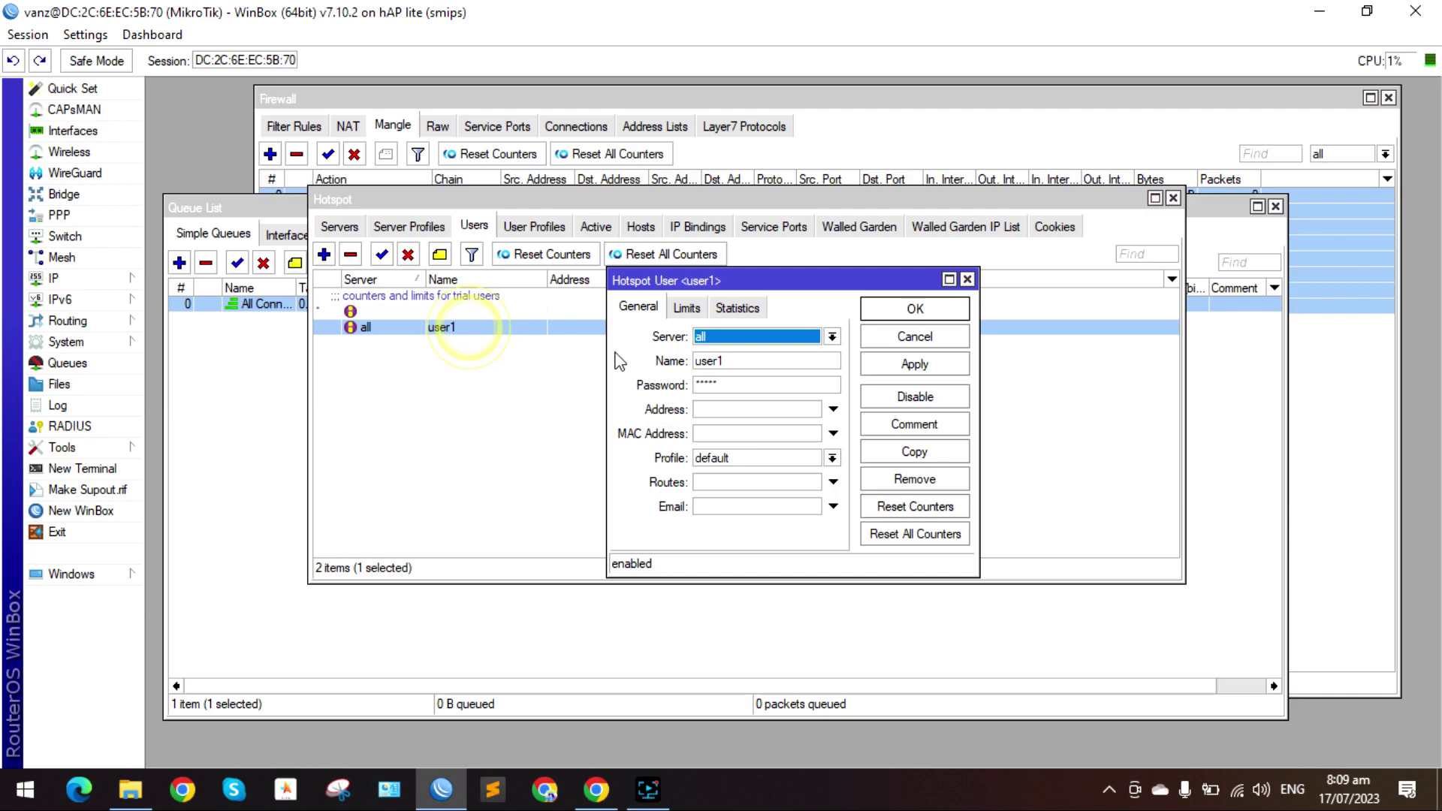
left_click(968, 281)
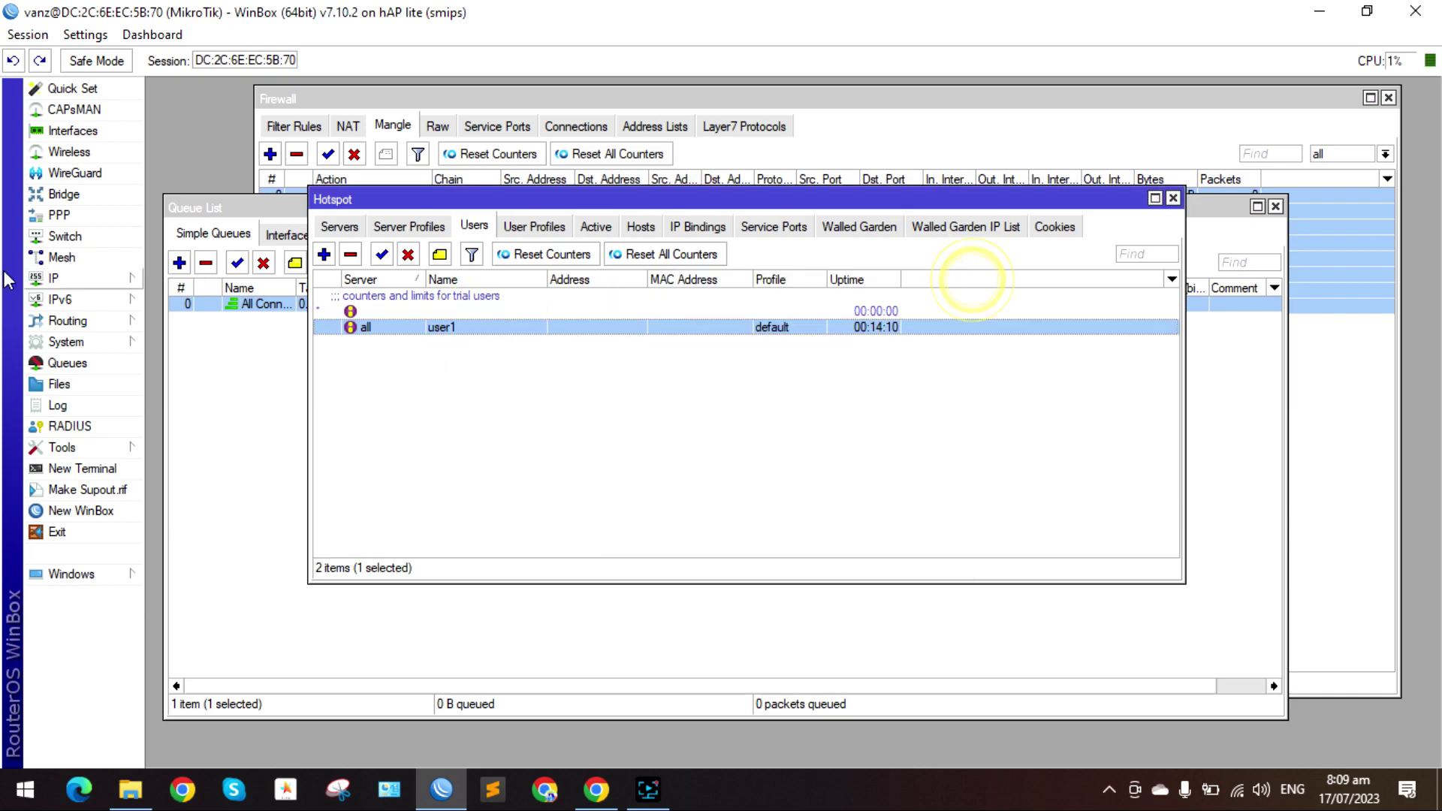
left_click(85, 132)
Check the wlan1 interface's wireless settings and close the interface list
double_click(234, 443)
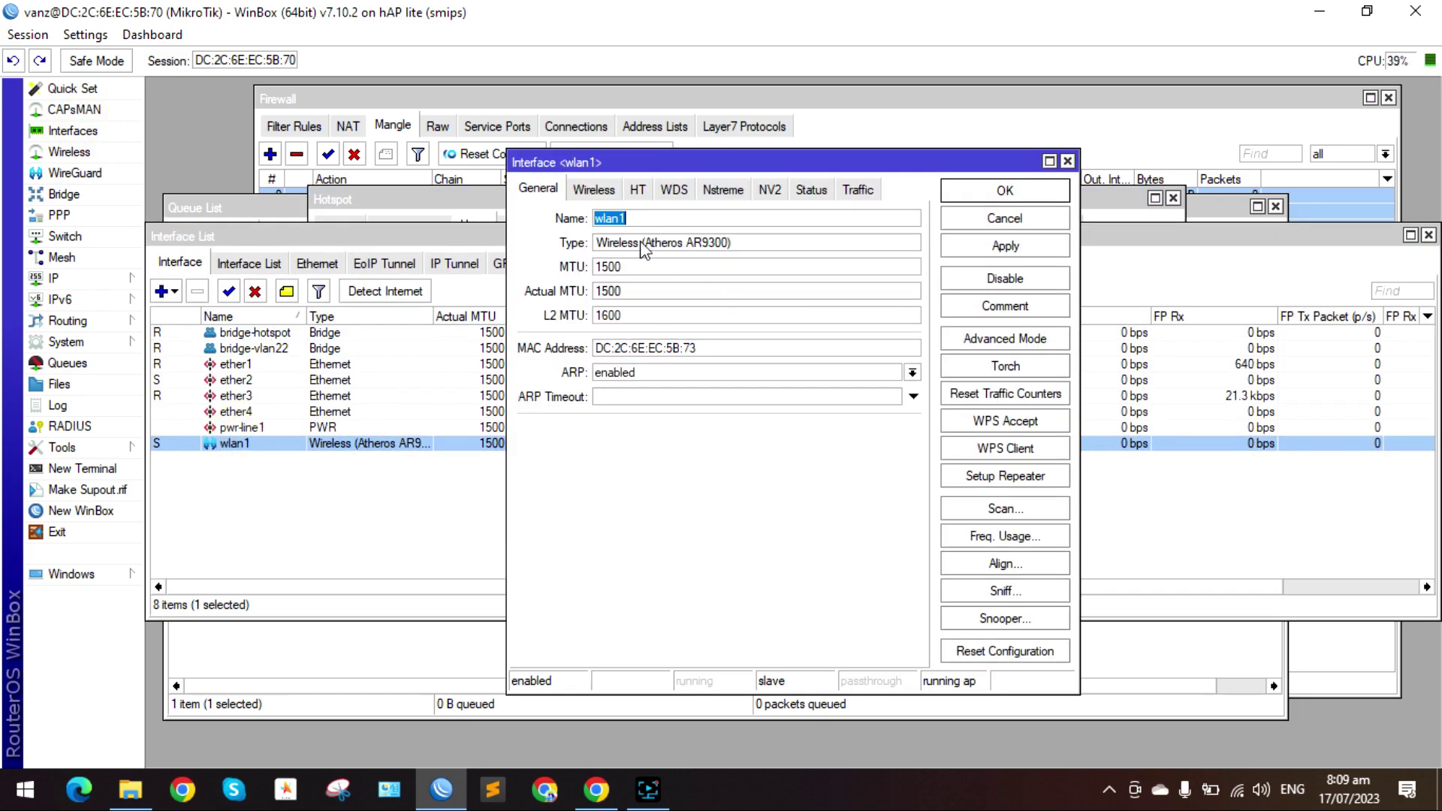
left_click(589, 192)
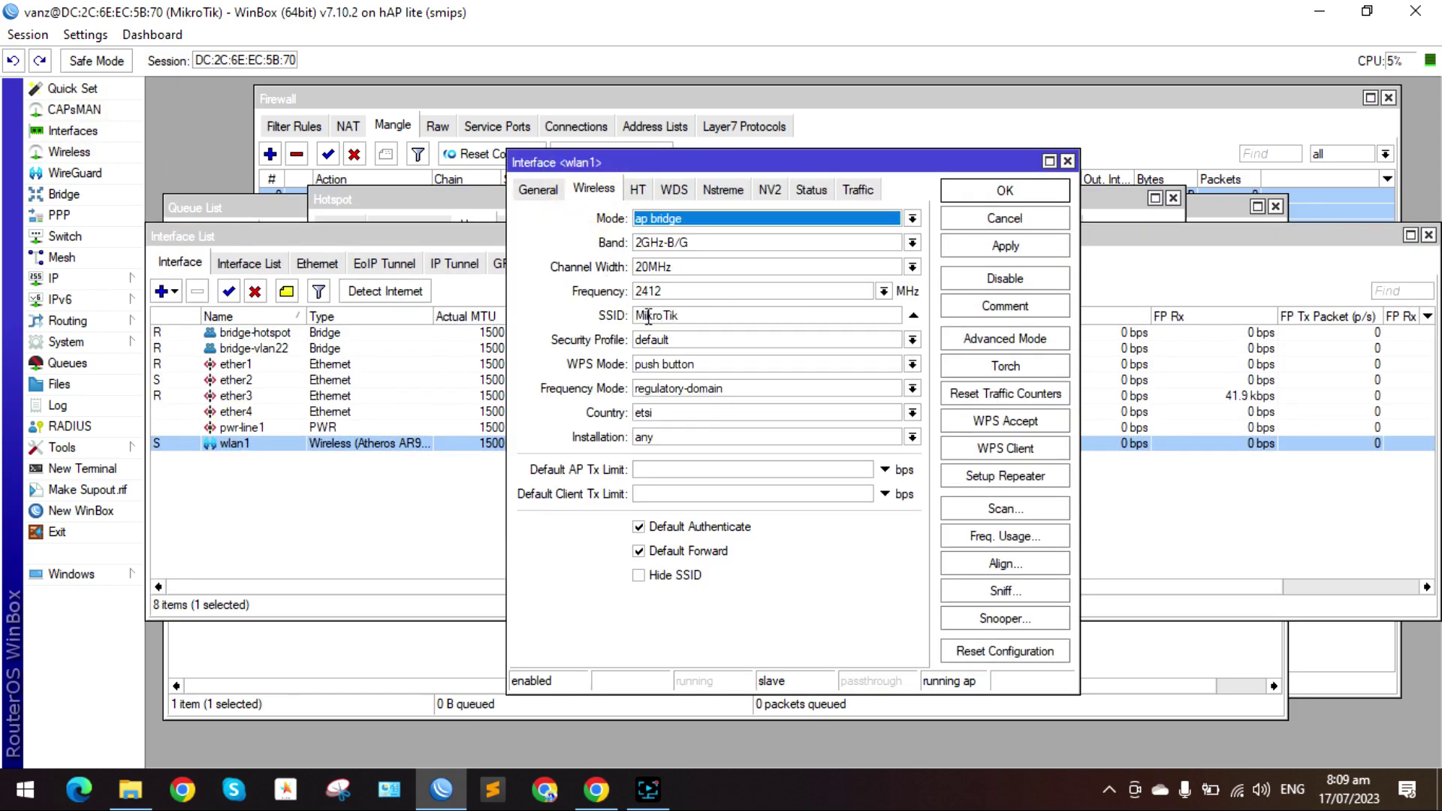
left_click(1060, 190)
left_click(1428, 235)
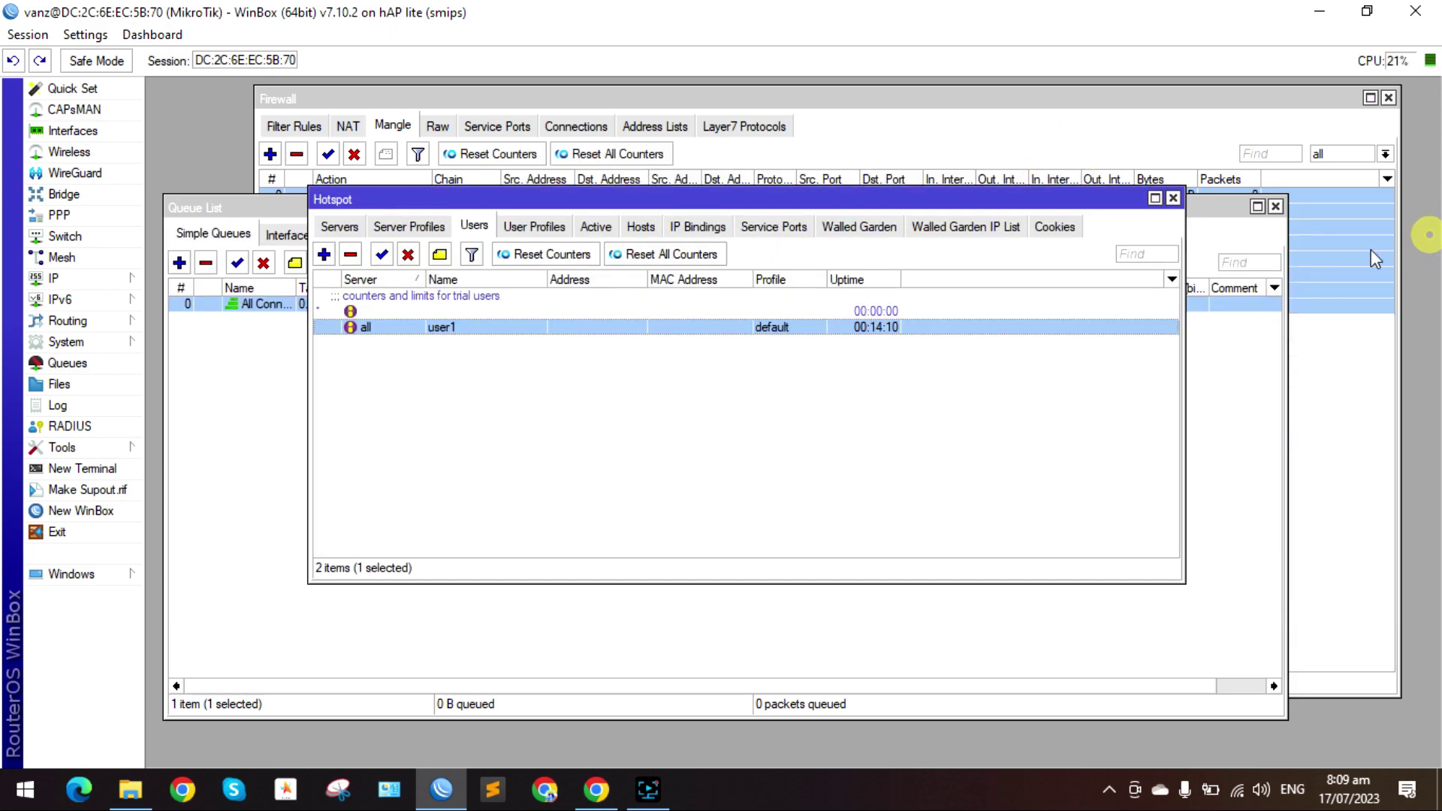
Show the Hotspot's empty Active sessions list and bring up the Windows Wi-Fi network list
left_click_drag(569, 215, 675, 397)
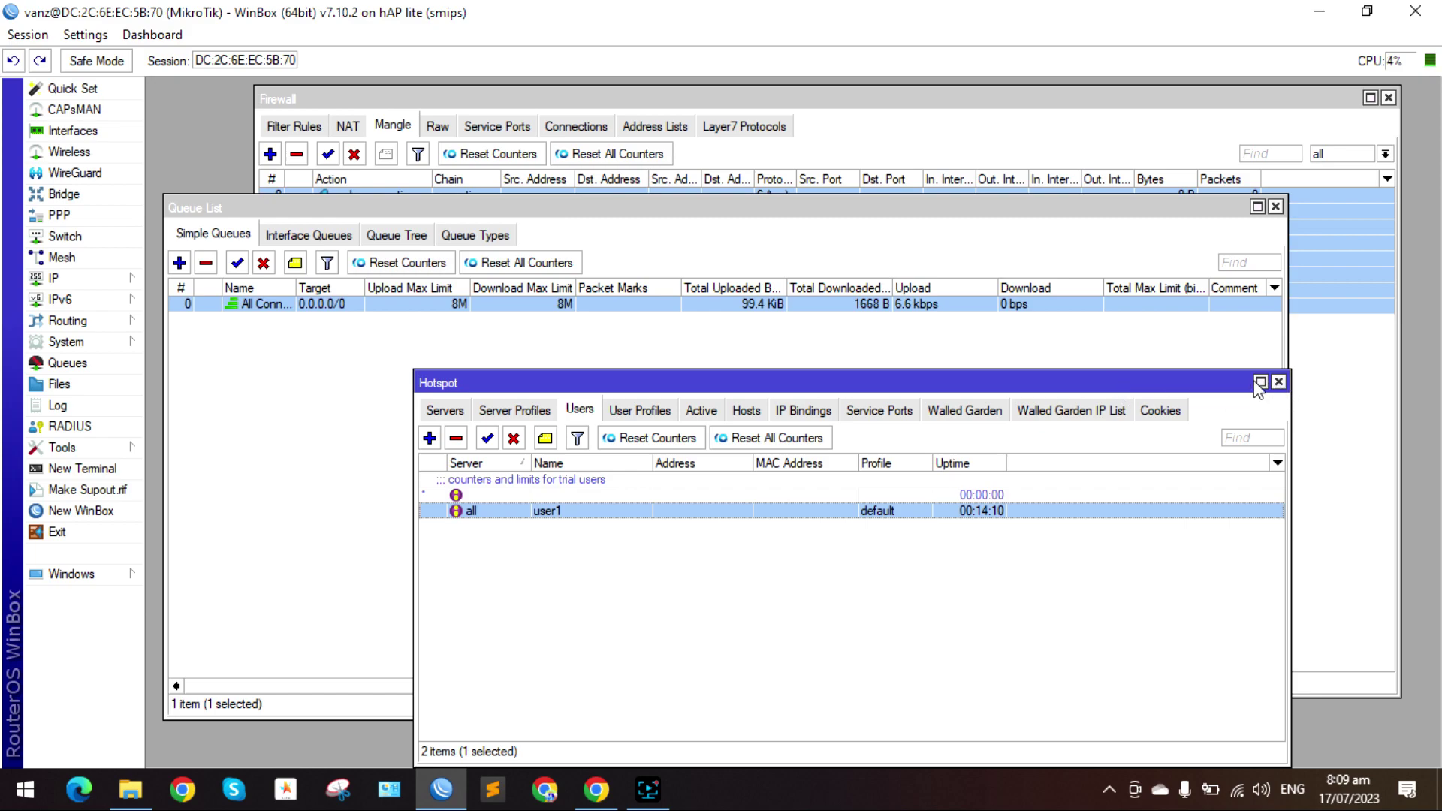
left_click(702, 410)
left_click_drag(754, 382, 833, 375)
left_click_drag(585, 215, 578, 228)
left_click(1304, 637)
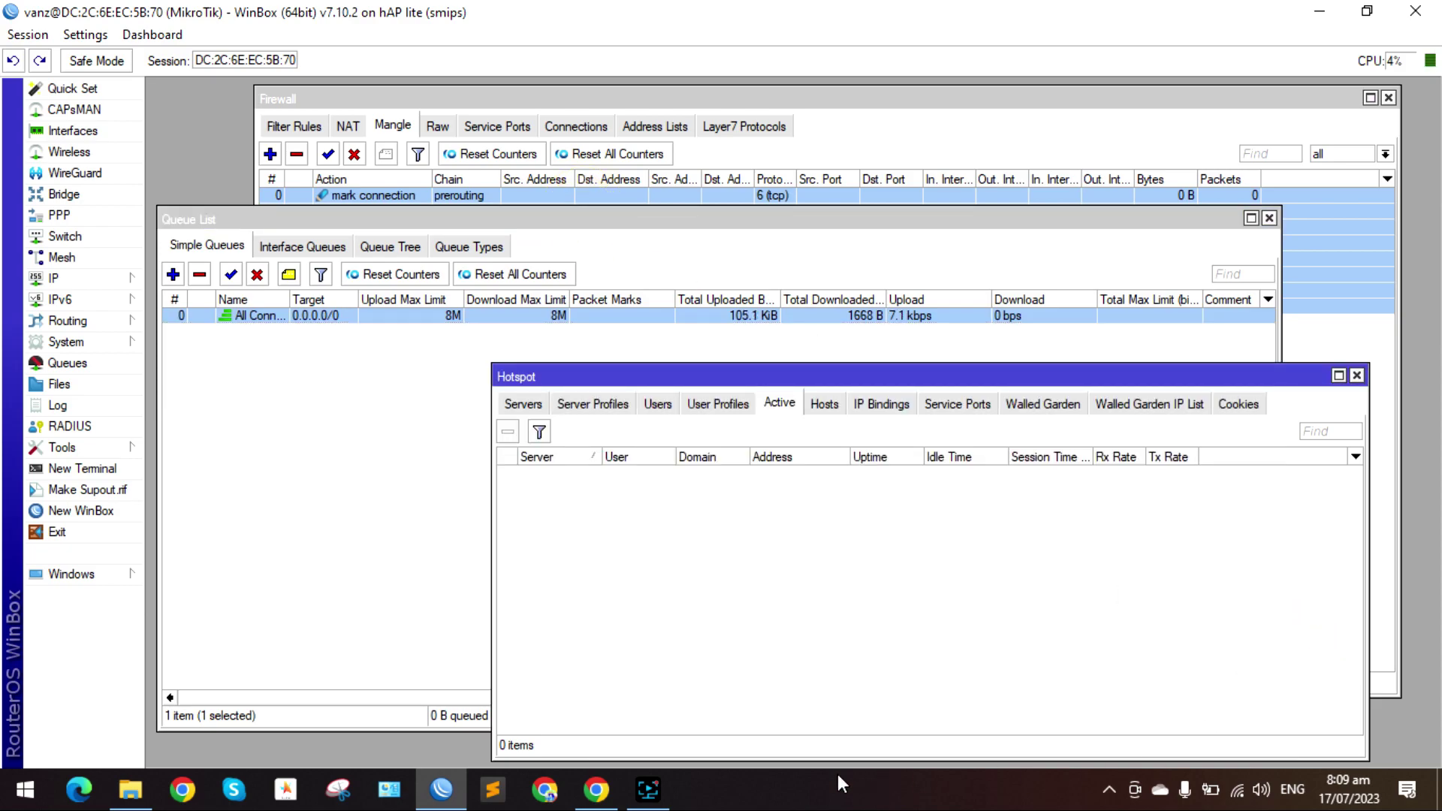
left_click(1238, 791)
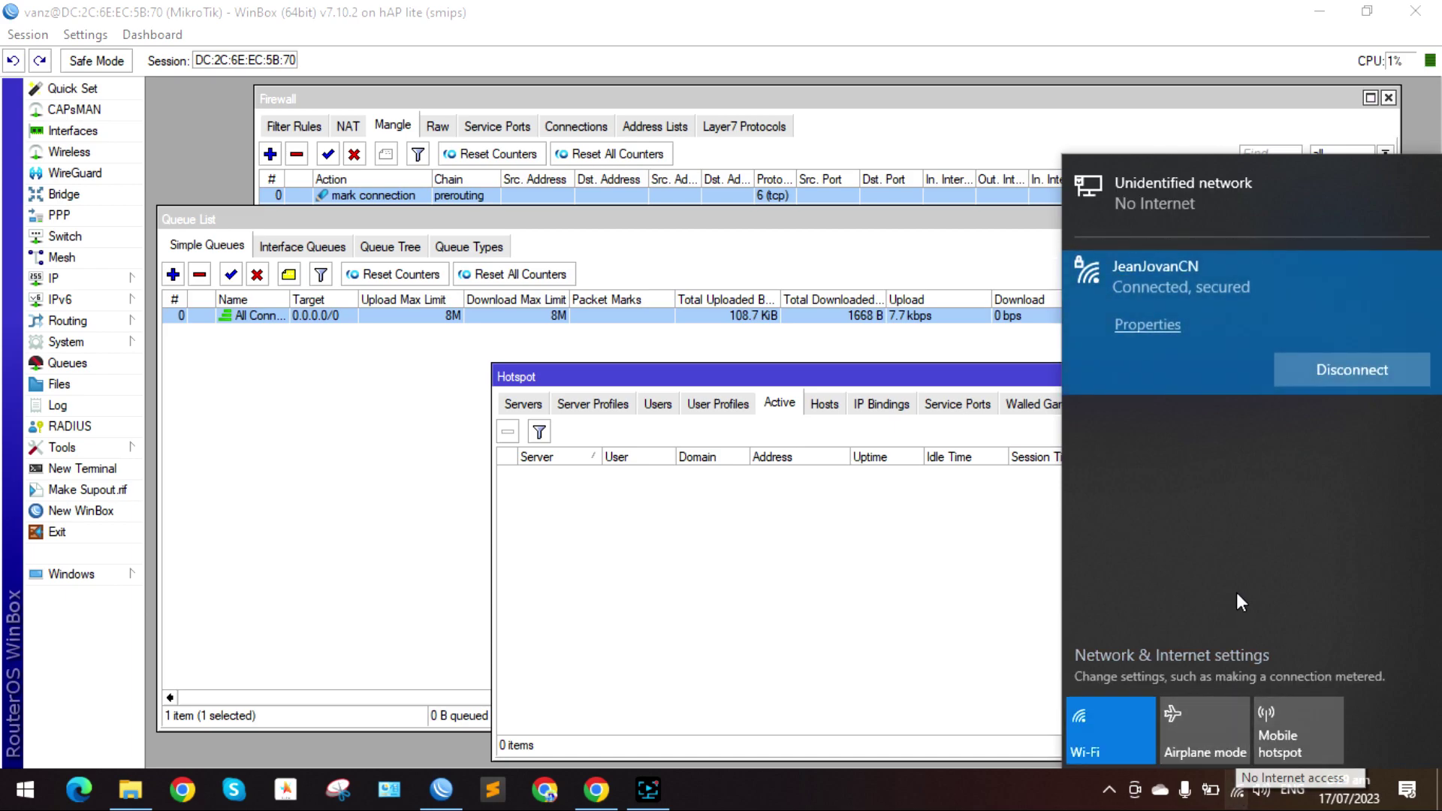
Connect to the MikroTik Wi-Fi and enter the hotspot user's voucher code on the login page
left_click(1349, 416)
left_click(1356, 476)
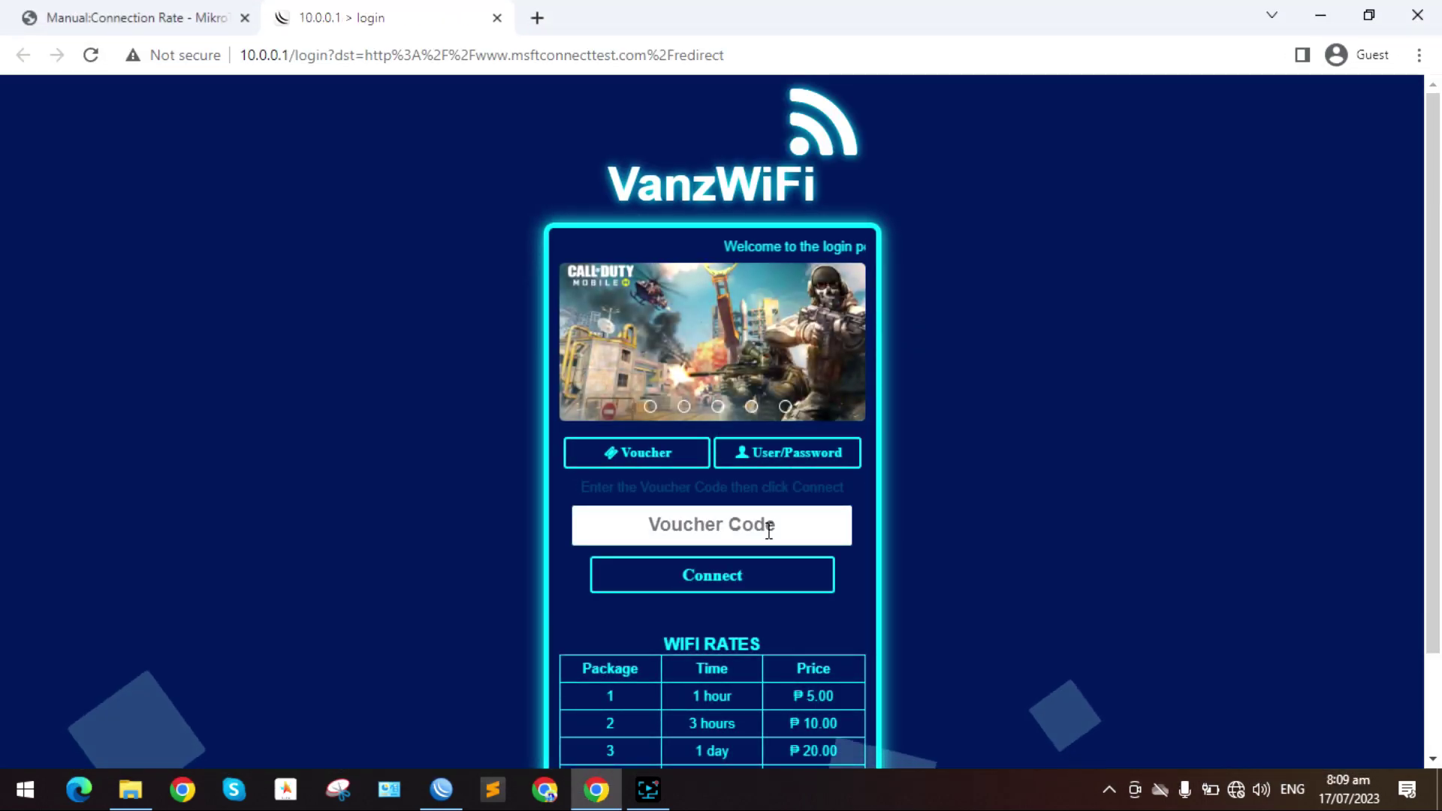
scroll(770, 530, "down", 2)
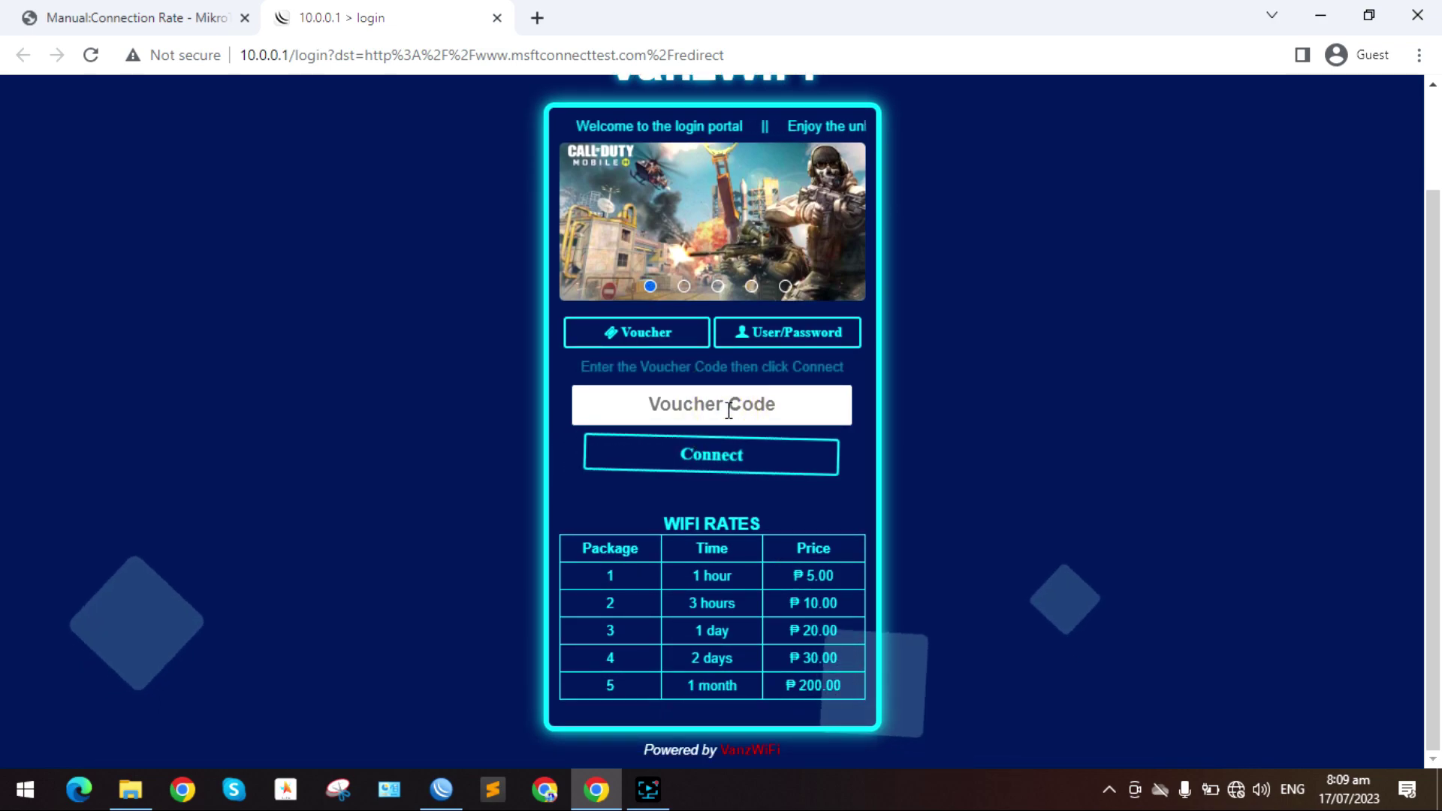
type("user1")
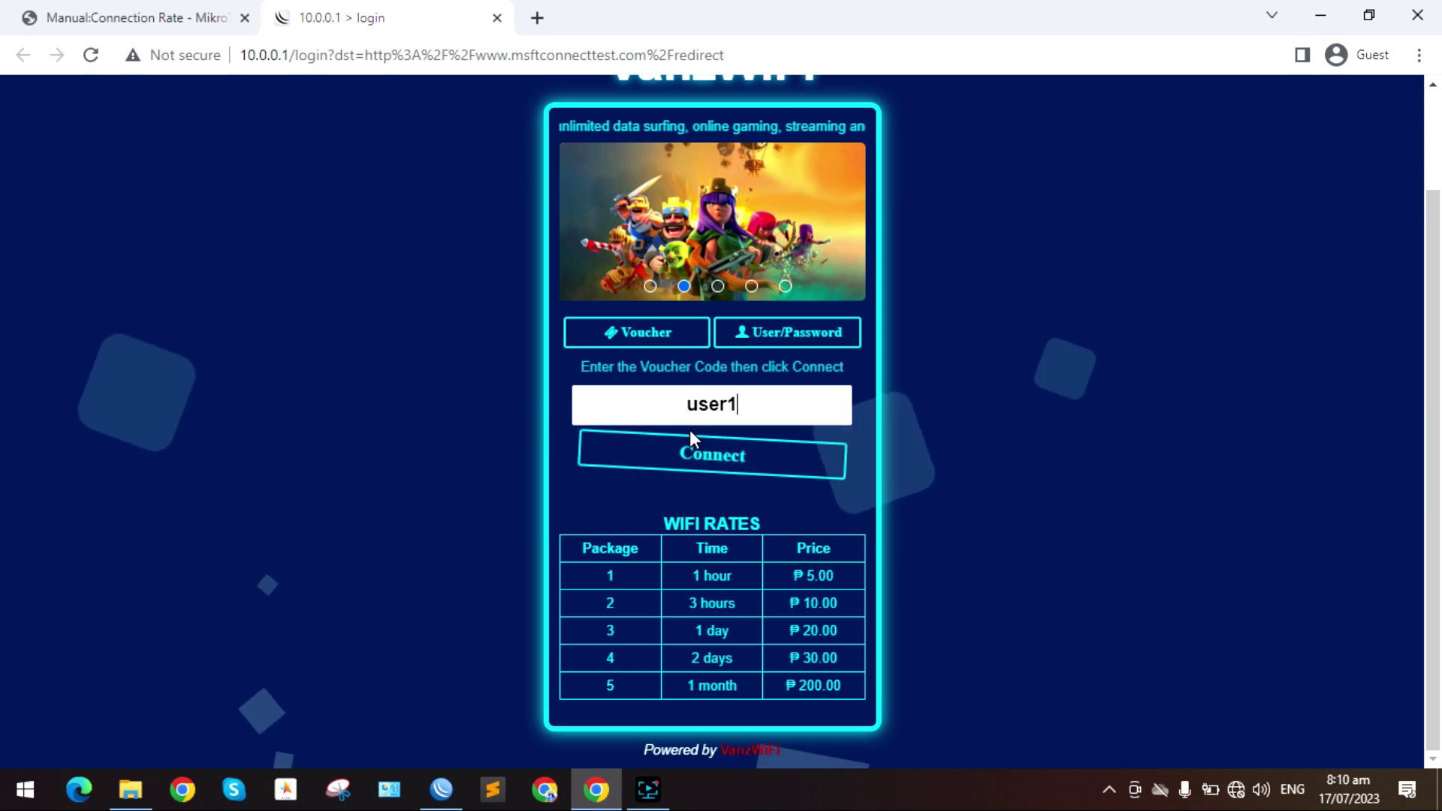
left_click(442, 791)
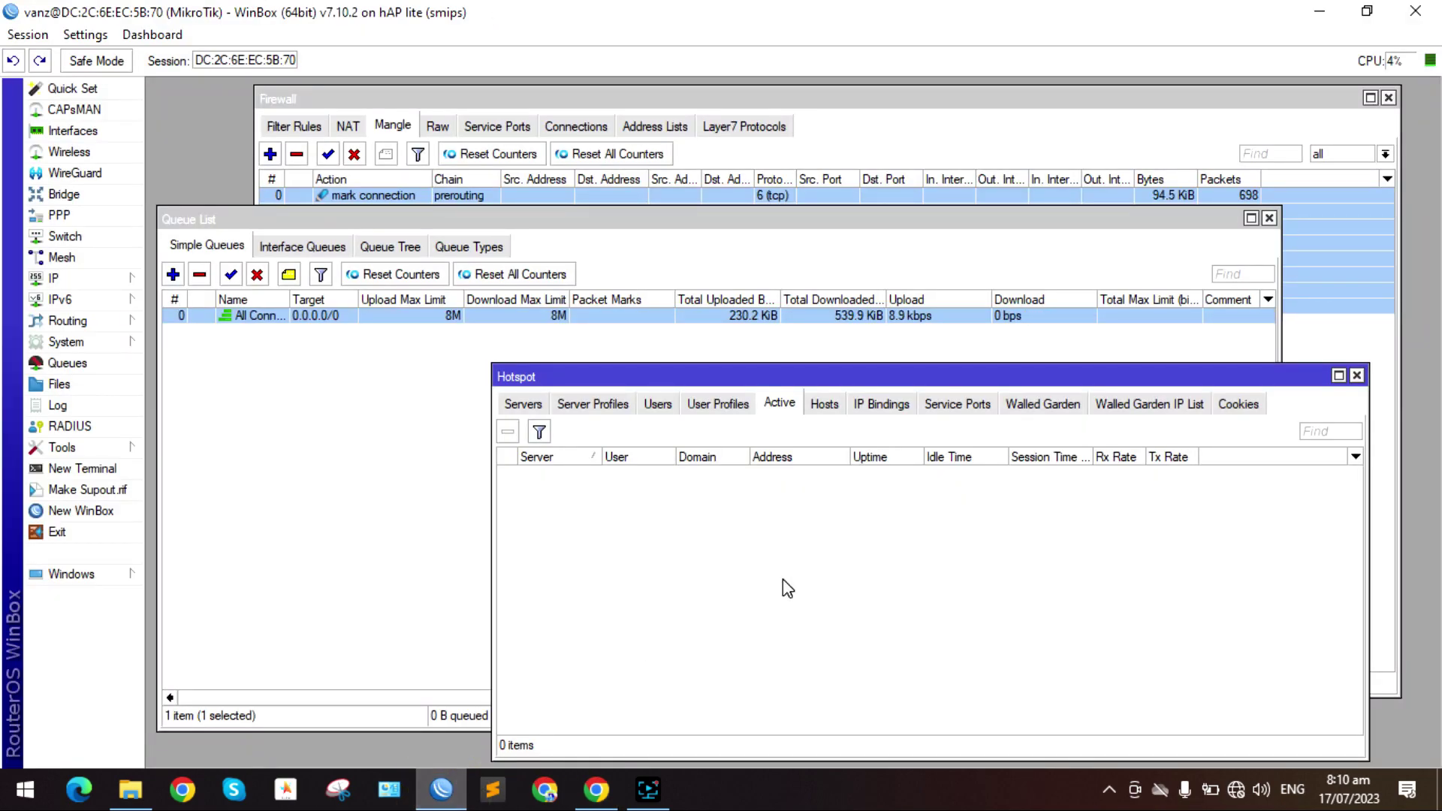
Review the hotspot user's settings, then switch Hotspot to its Active sessions list
left_click(656, 406)
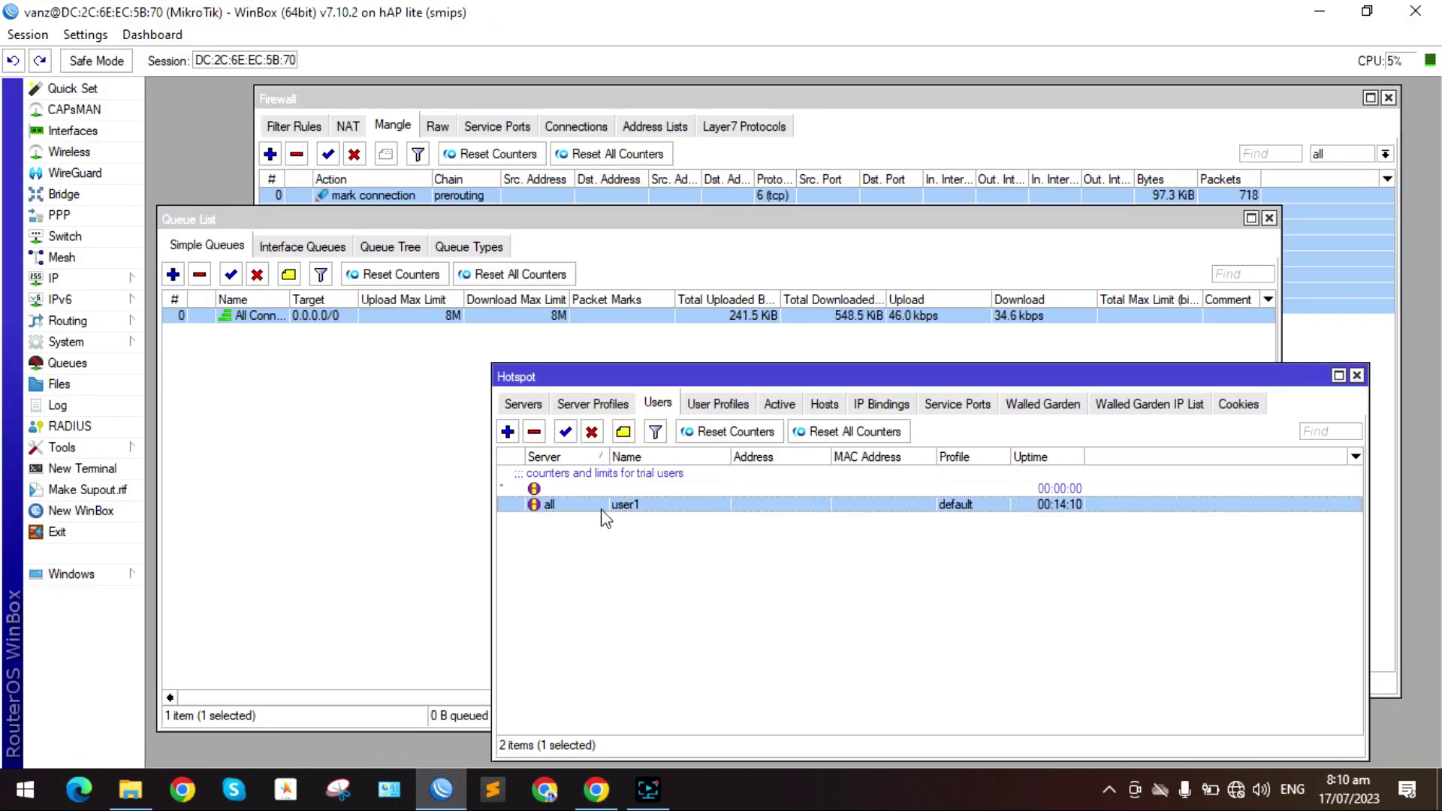
double_click(602, 508)
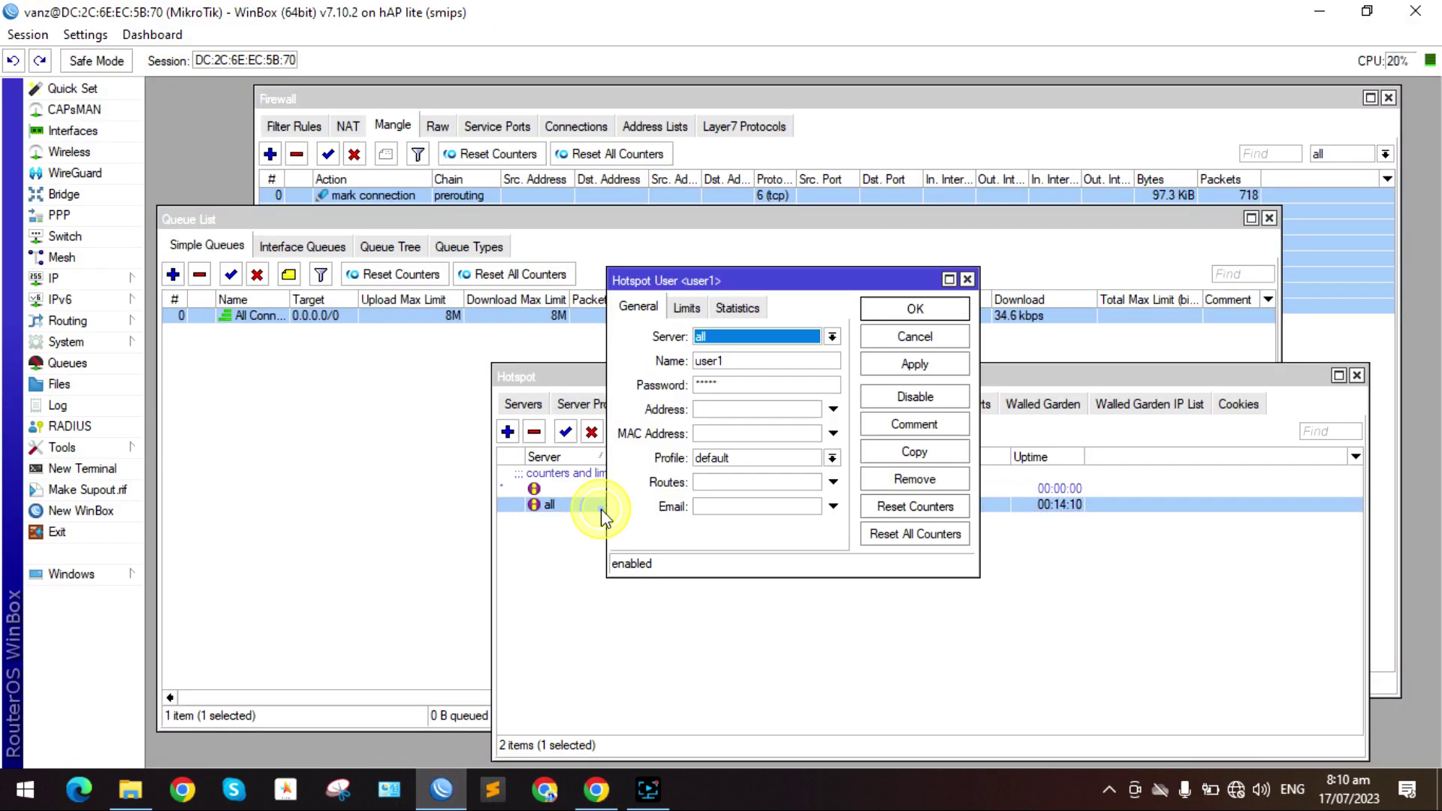
left_click(967, 280)
left_click(780, 404)
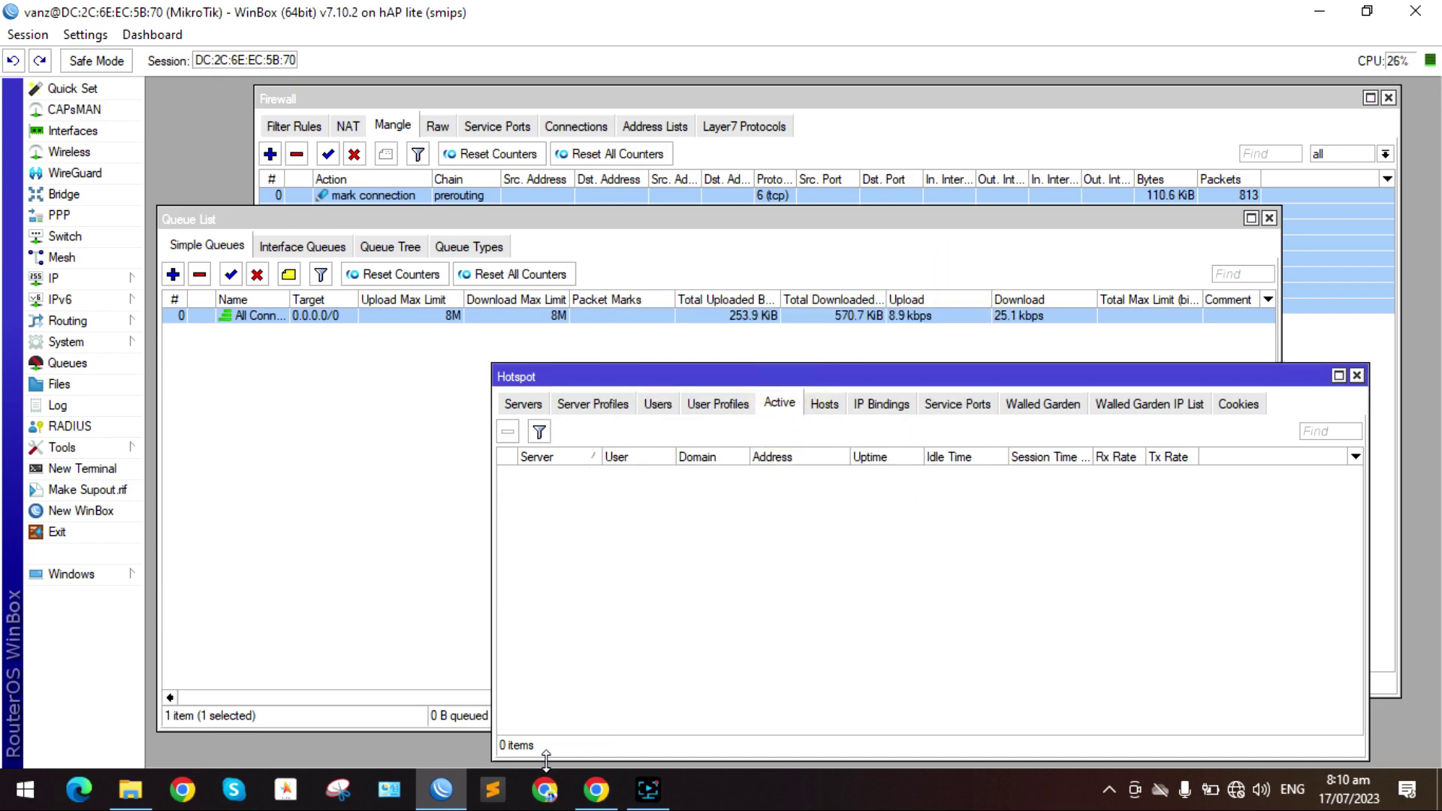
Log in on the hotspot page, confirm the active session from 10.0.0.254, and close Hotspot
left_click(596, 790)
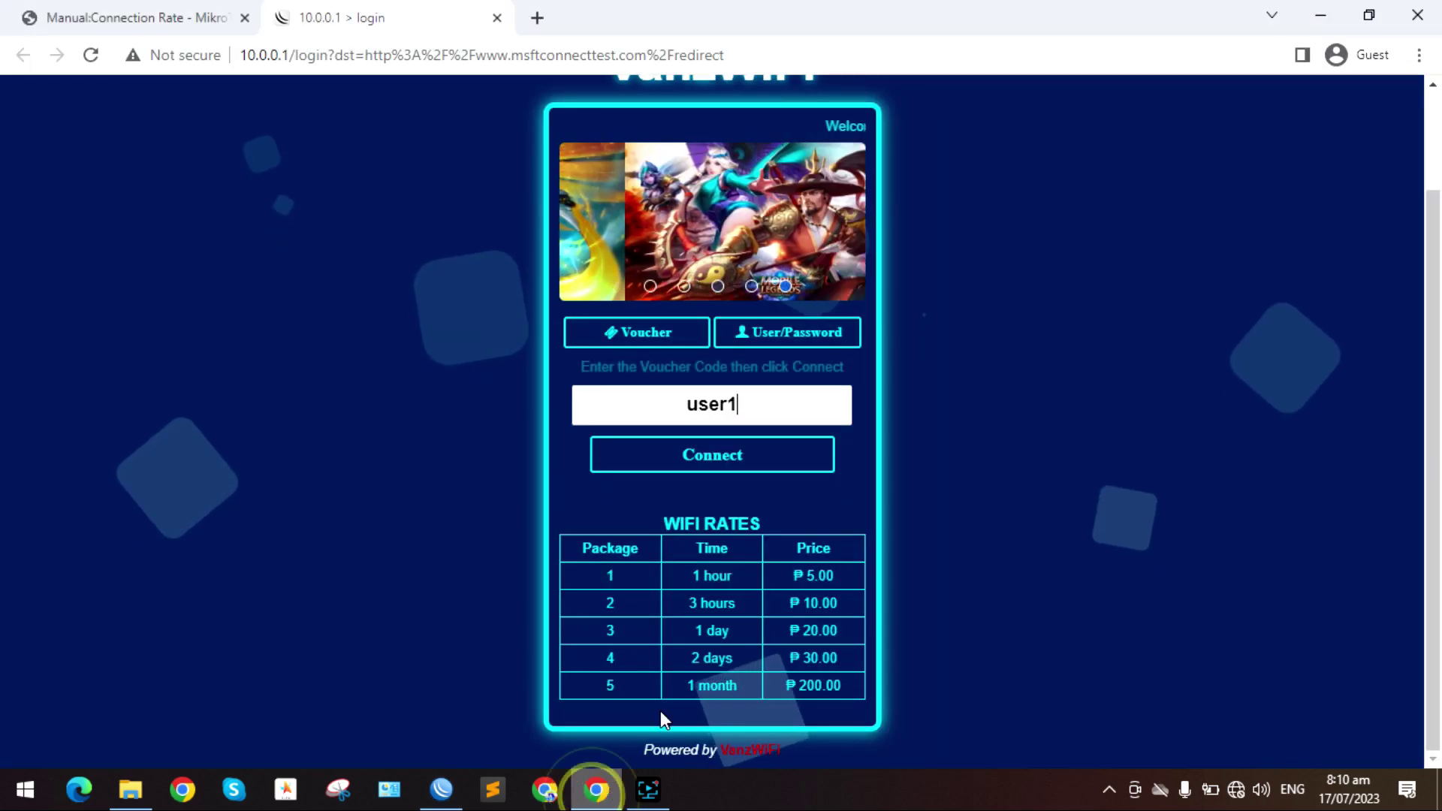
left_click(725, 465)
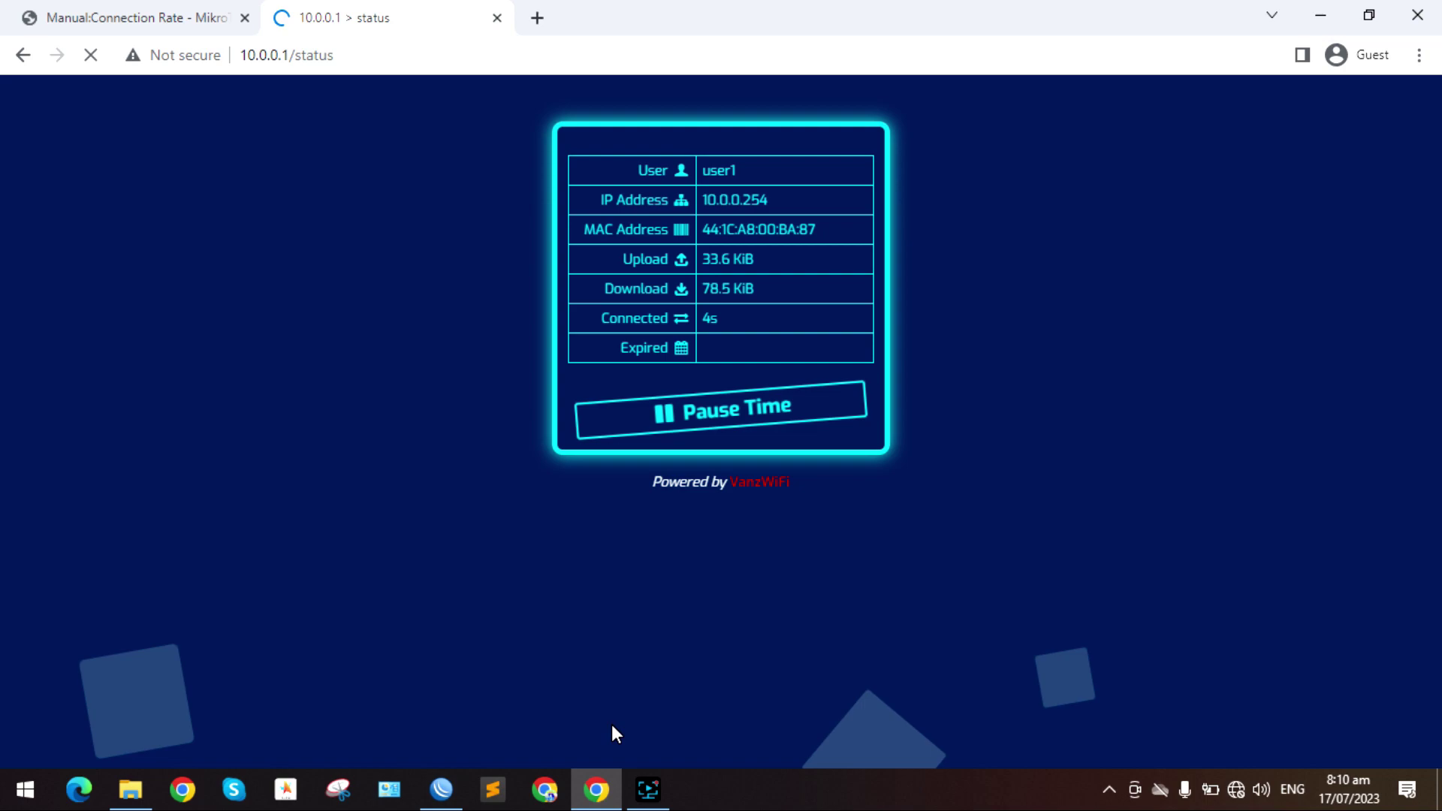
left_click(443, 790)
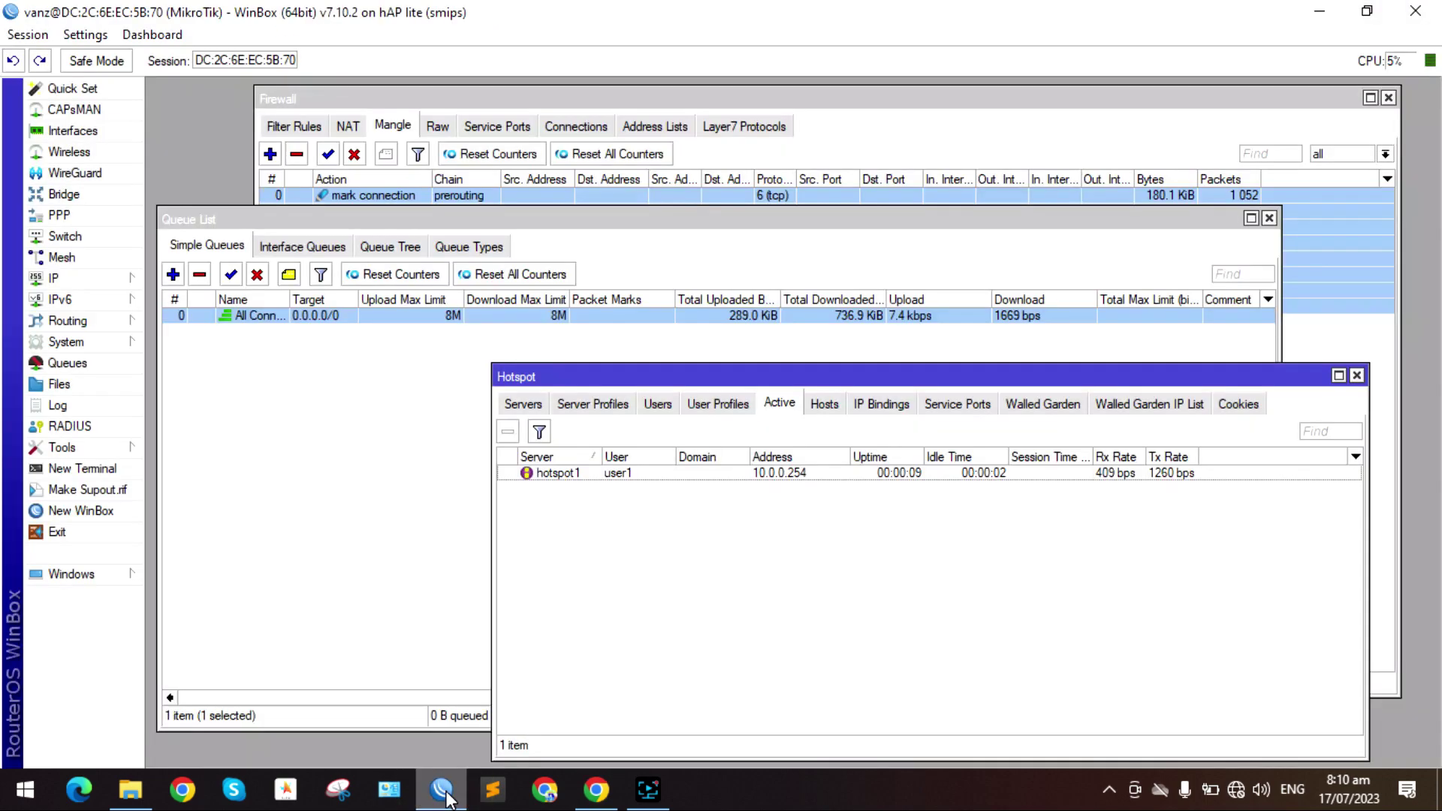
left_click_drag(822, 375, 597, 391)
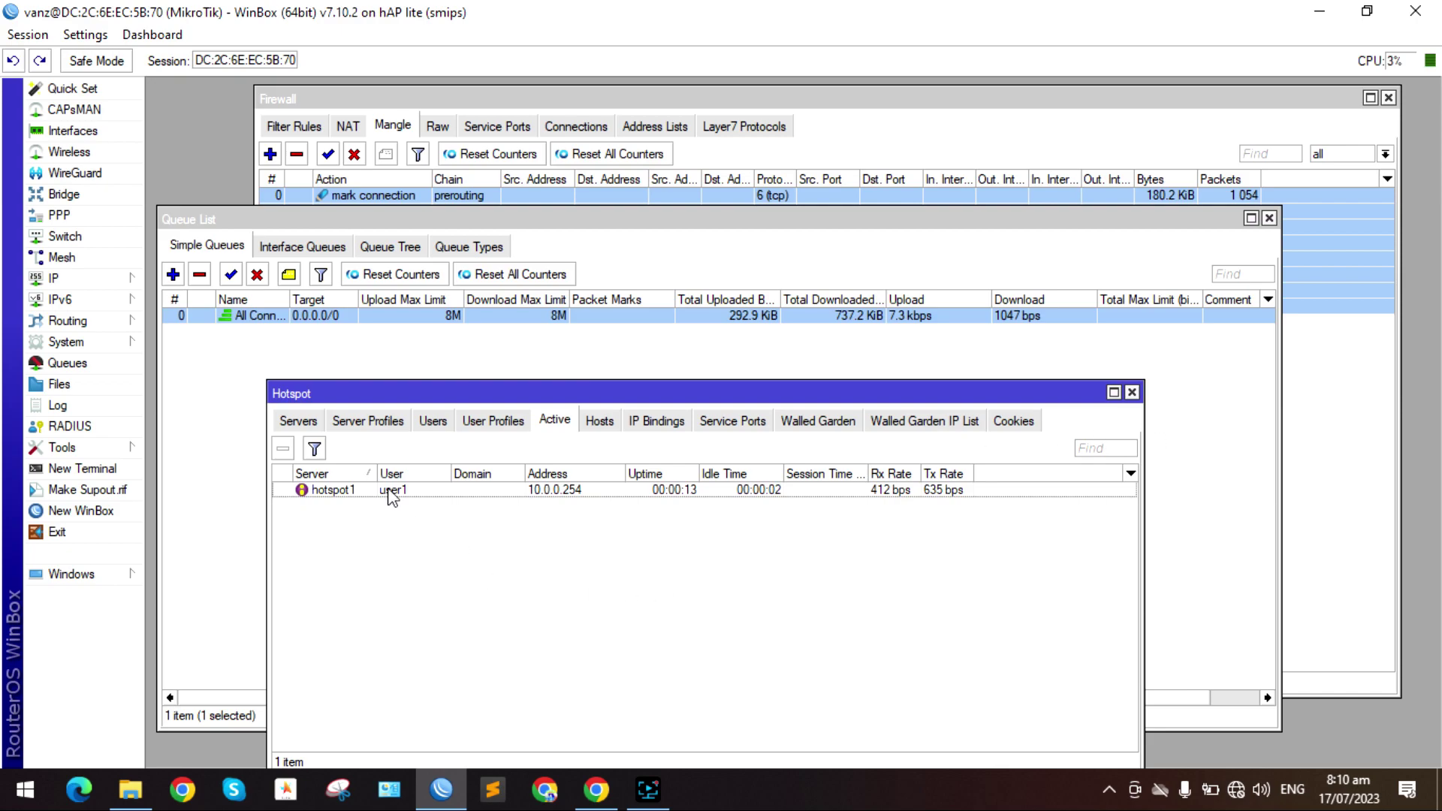
left_click(1132, 393)
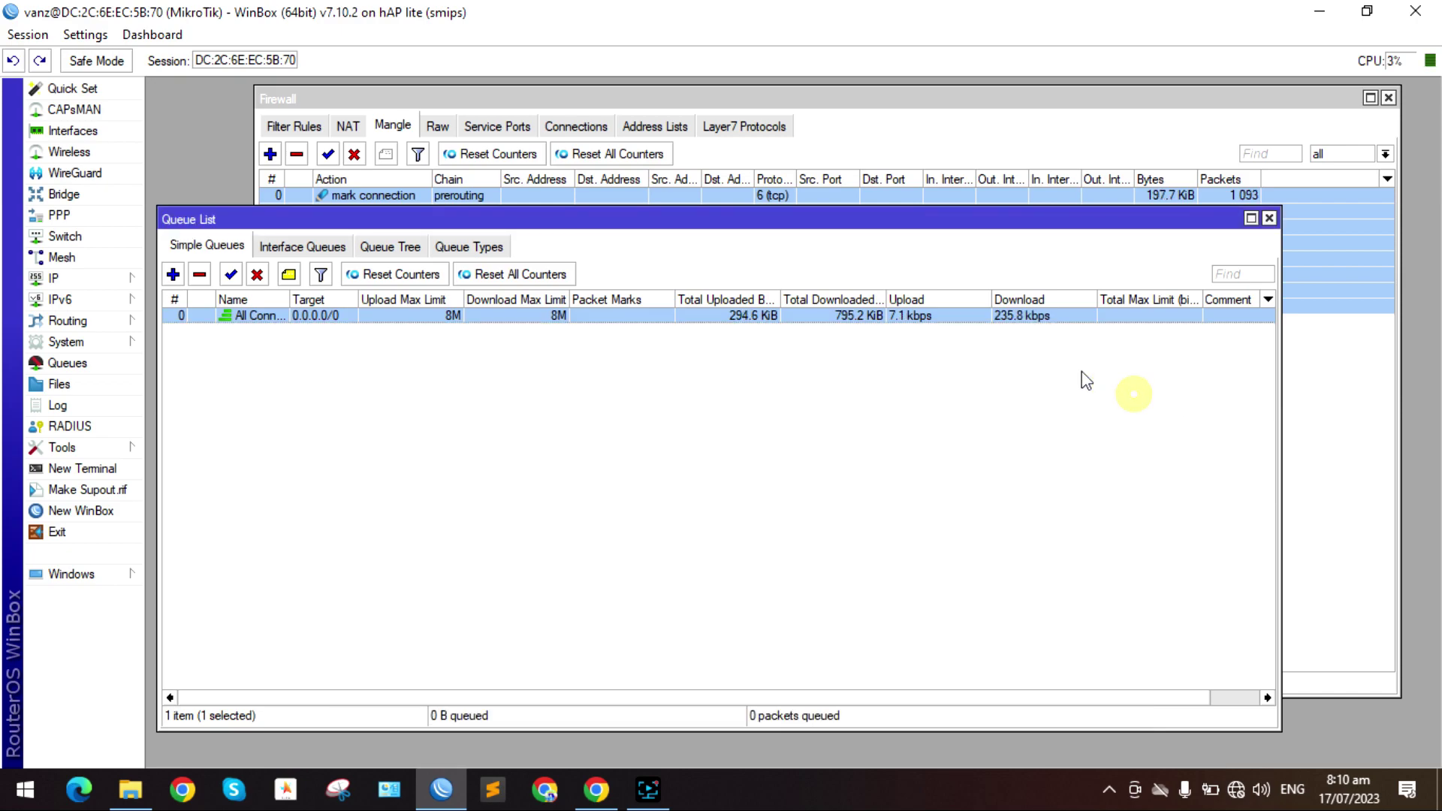
left_click_drag(666, 219, 698, 345)
left_click(600, 792)
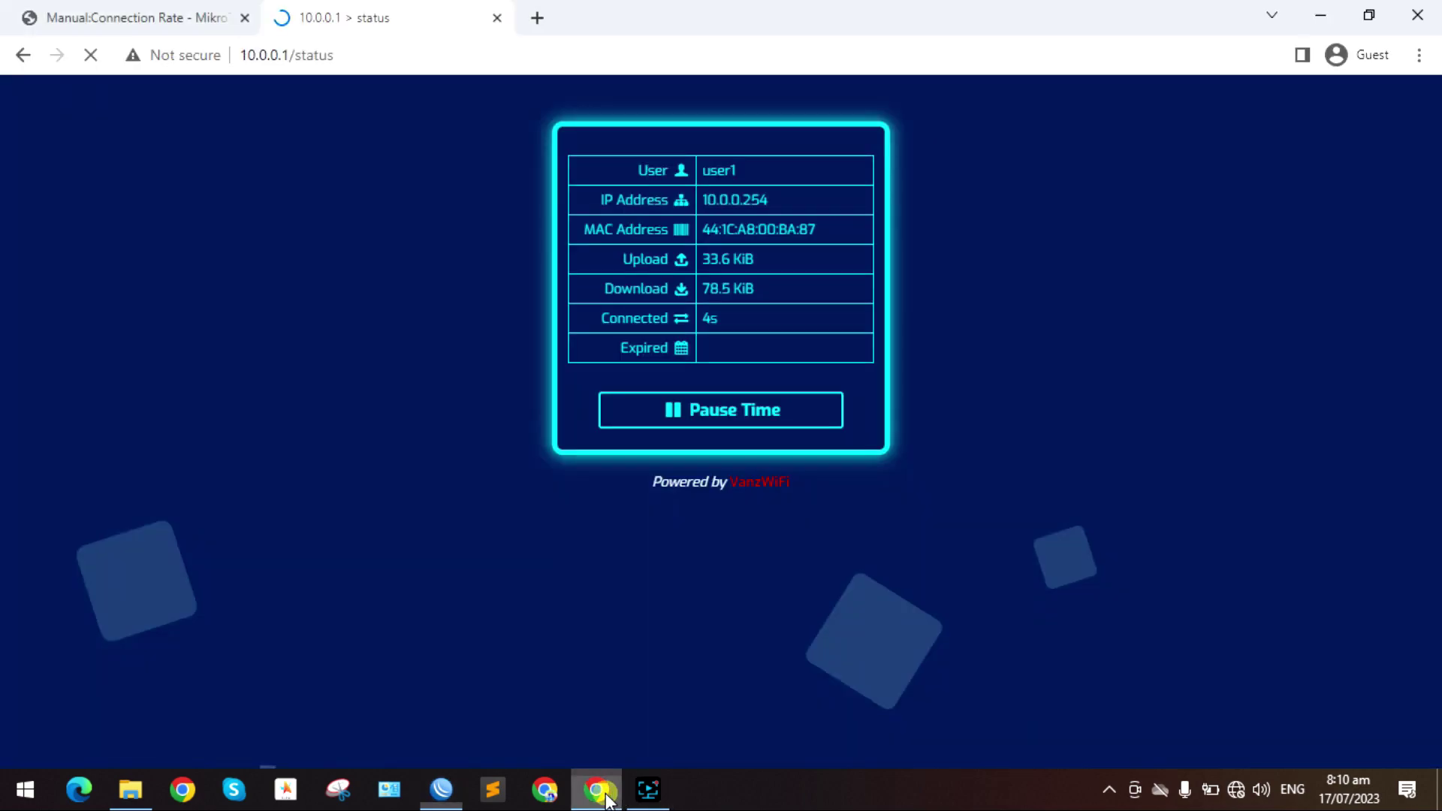
Open speedtest.net in a new browser tab
left_click(538, 19)
type("speede")
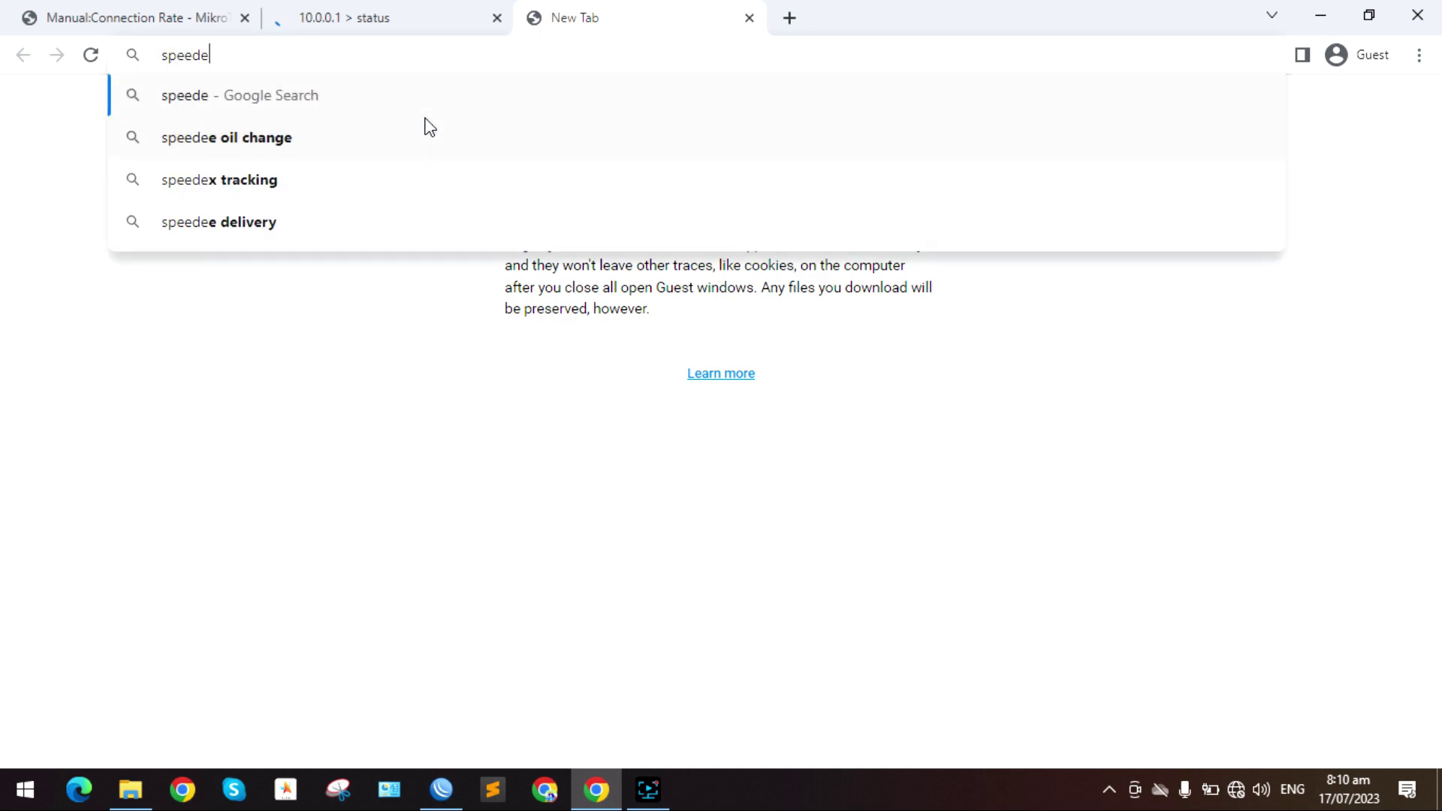
key("BackSpace")
type("tes")
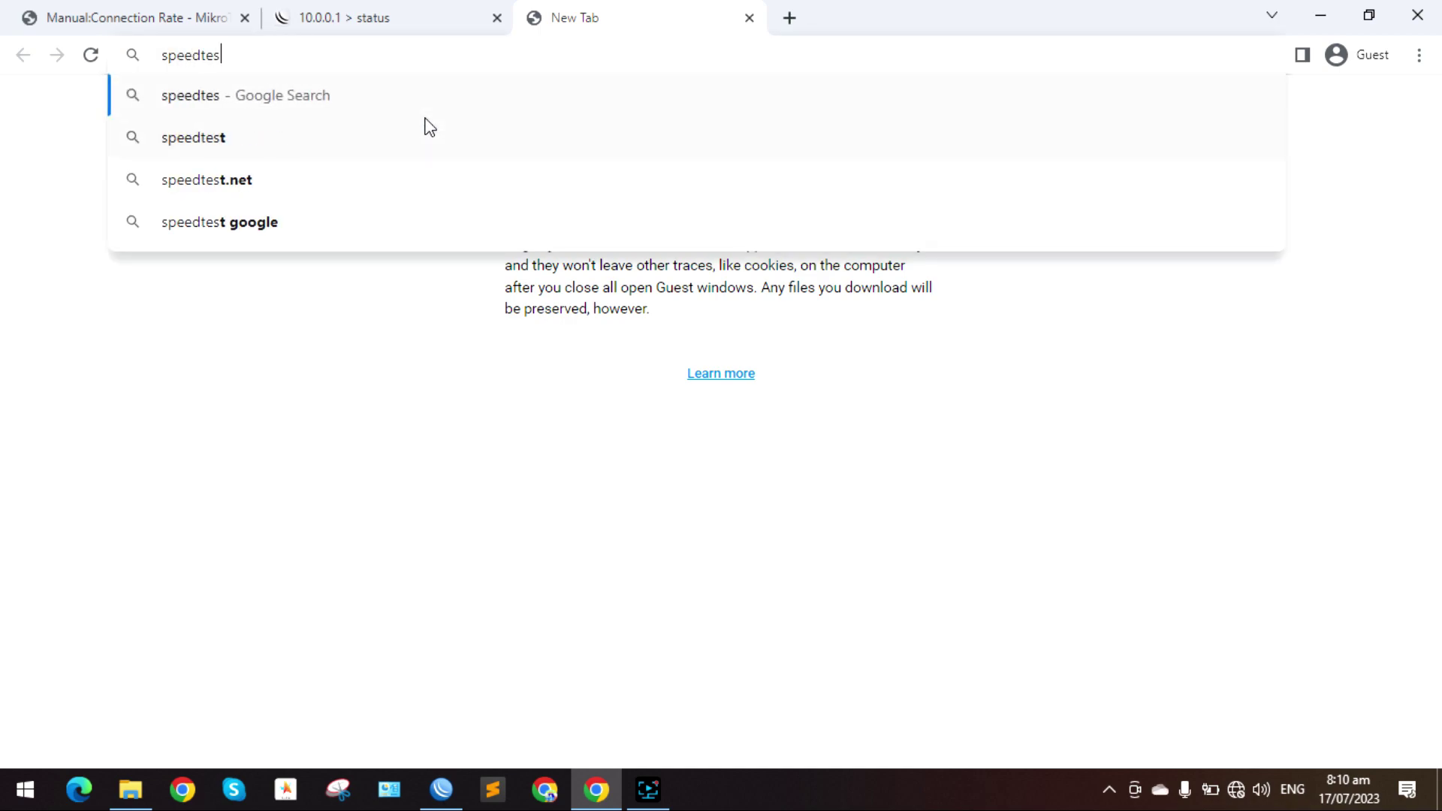
type("t.")
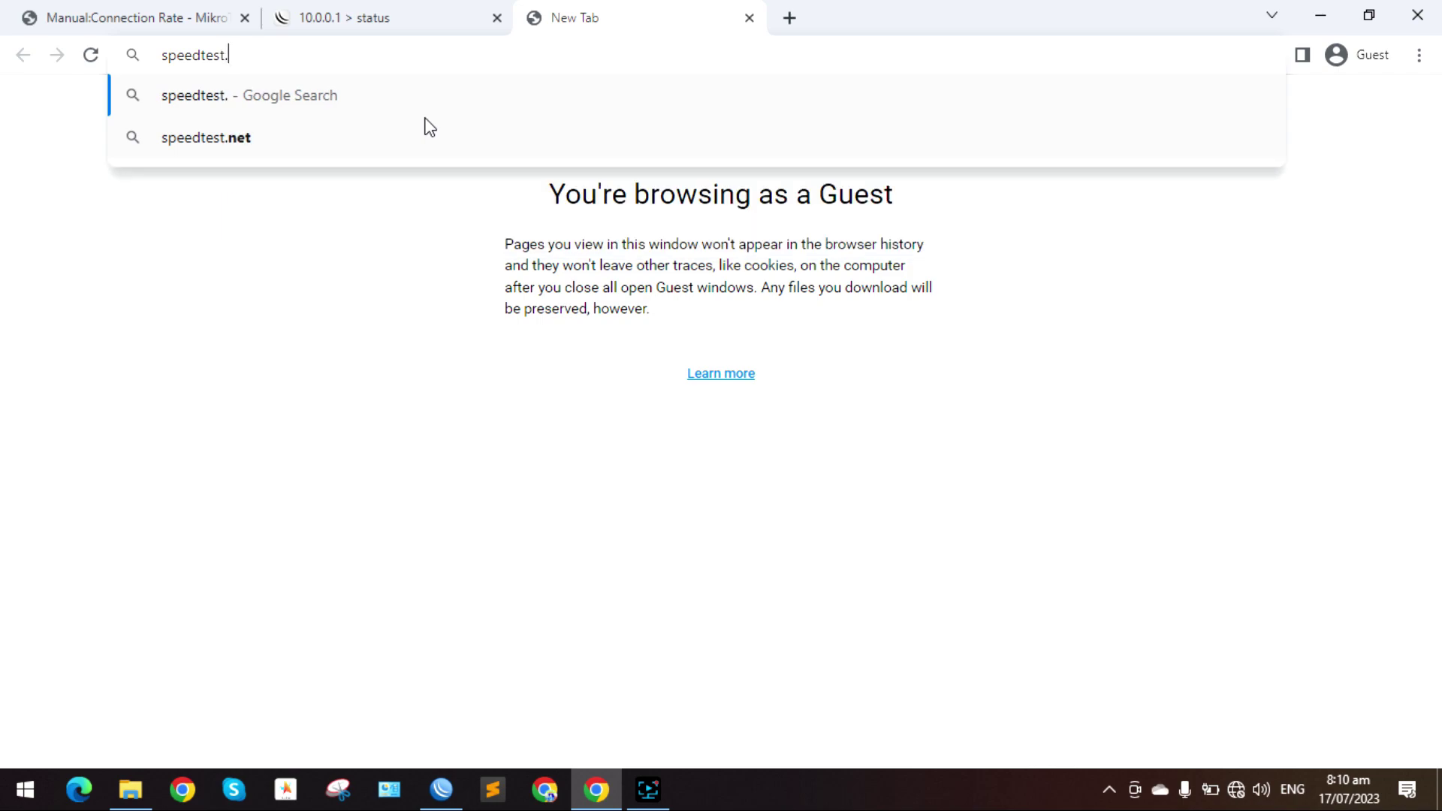
type("net")
key("Return")
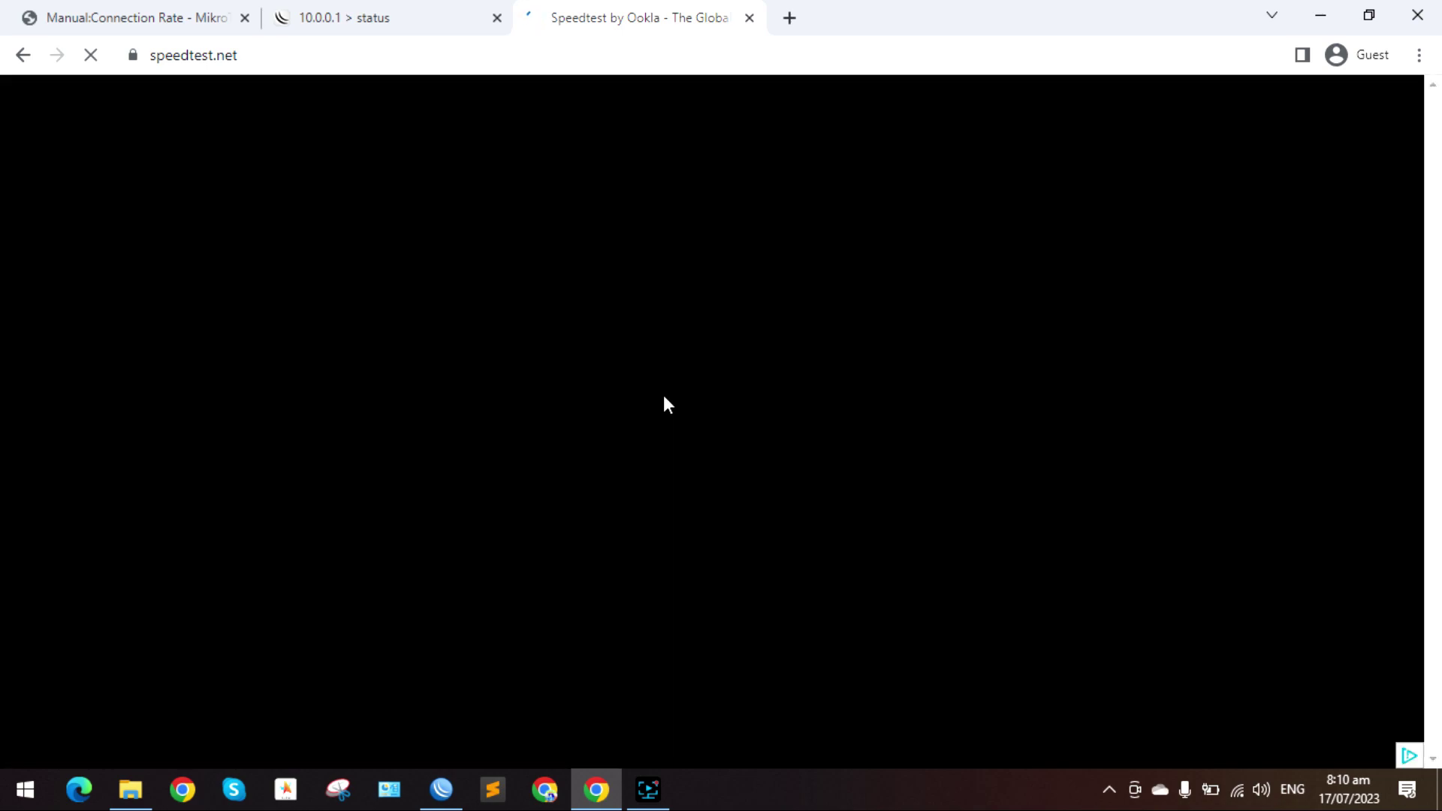
mouse_move(668, 405)
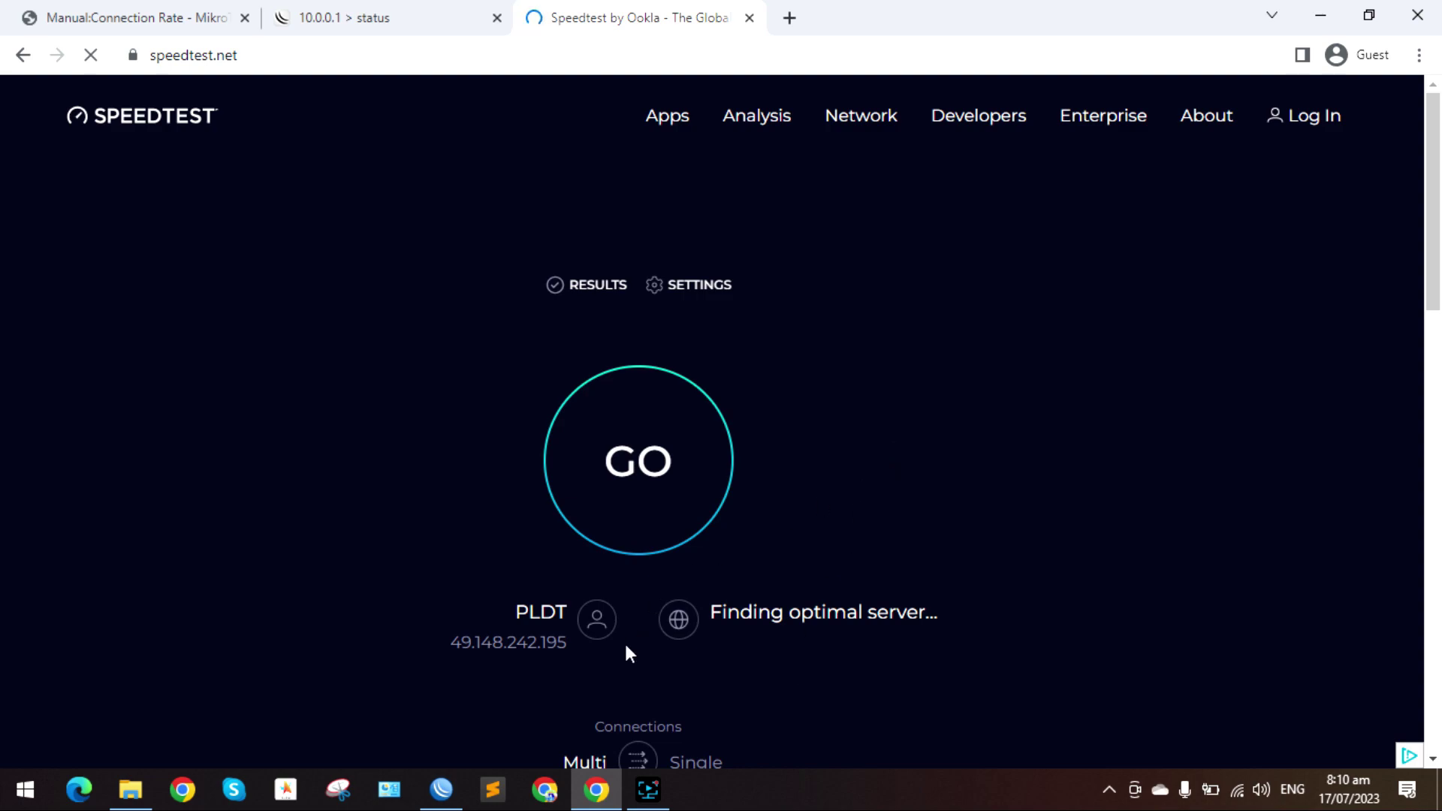
mouse_move(451, 792)
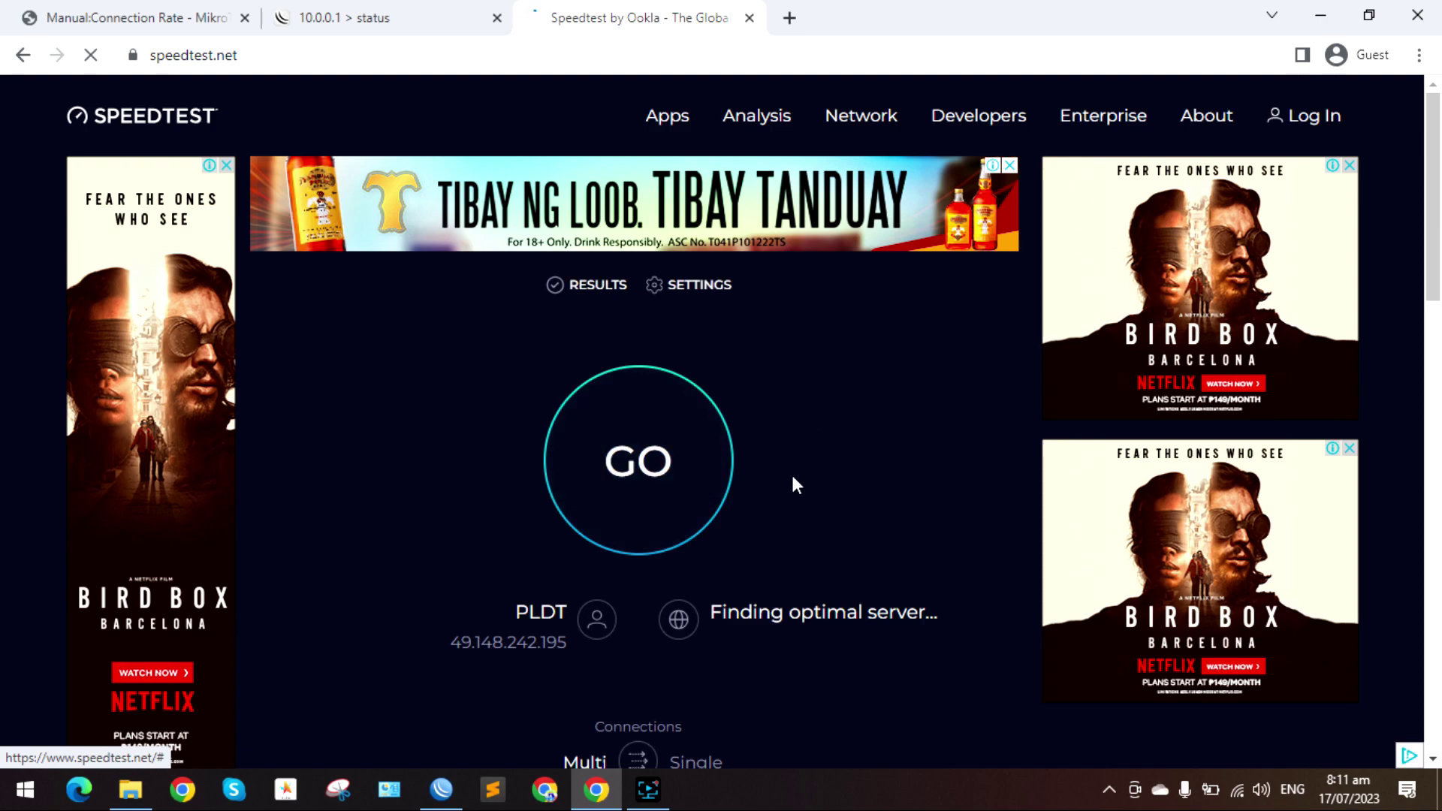
left_click(441, 793)
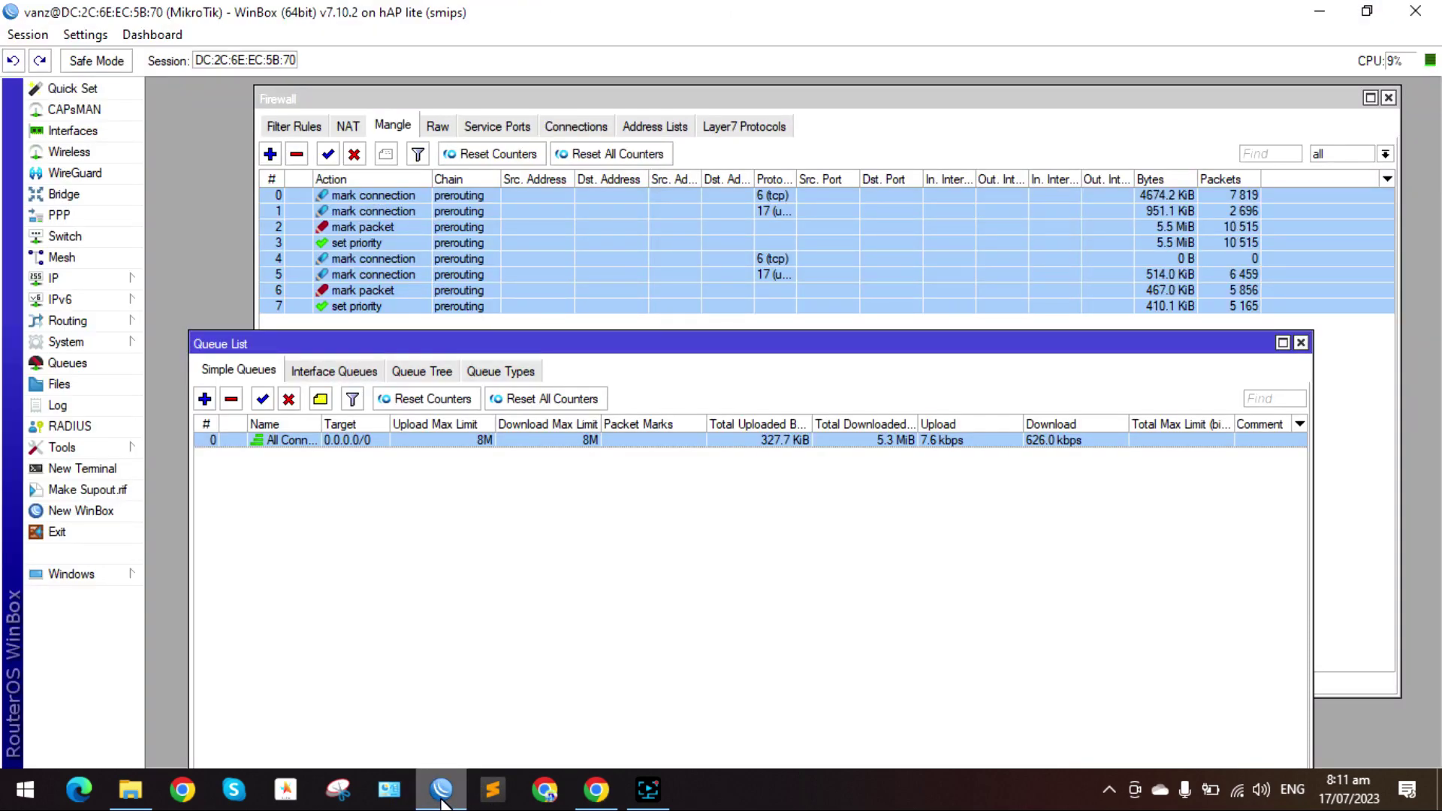
key("alt+Tab")
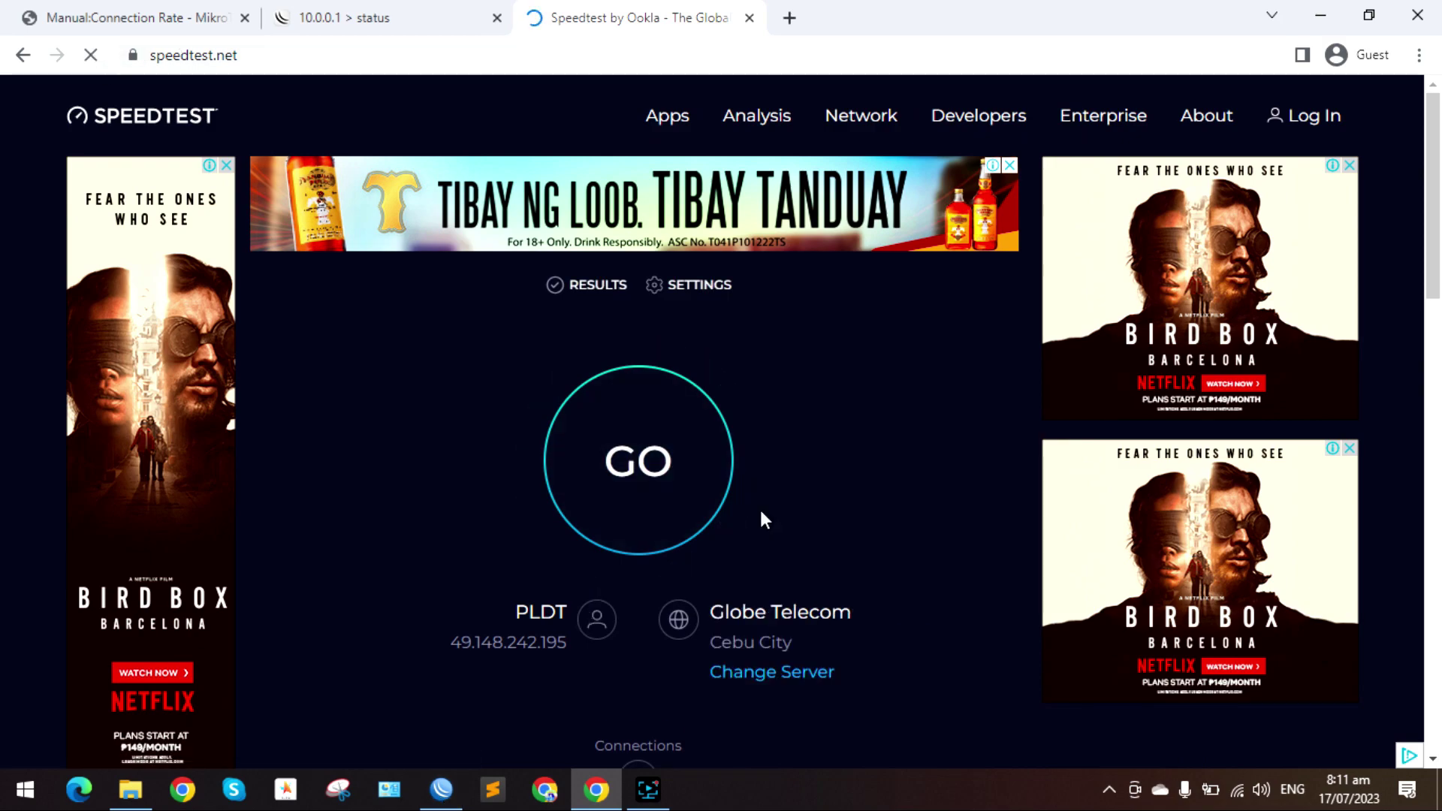
Run a speed test against the Cebu City - PLDT server, measuring about 7.67 Mbps download
left_click(778, 674)
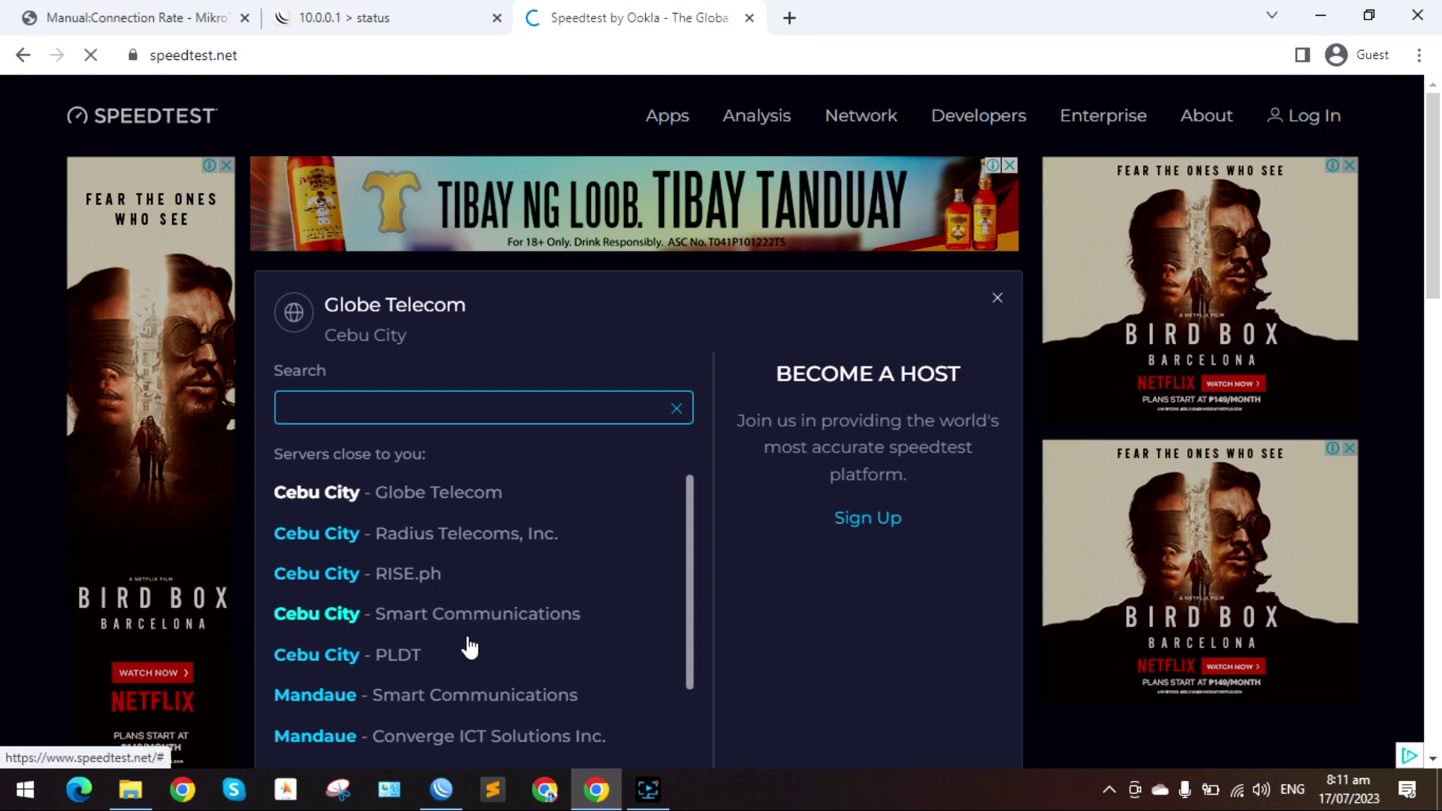
scroll(451, 624, "down", 1)
left_click(406, 554)
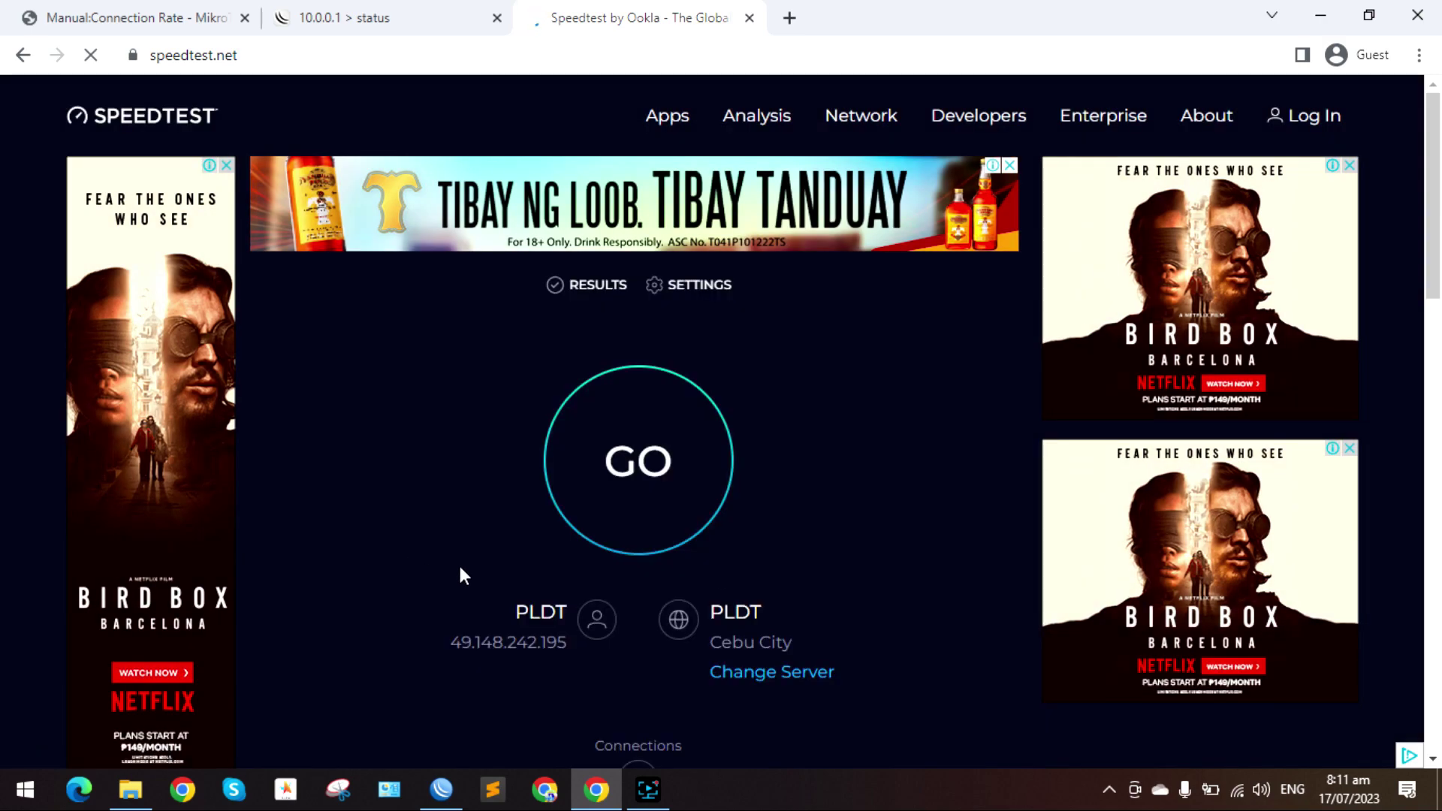
left_click(642, 458)
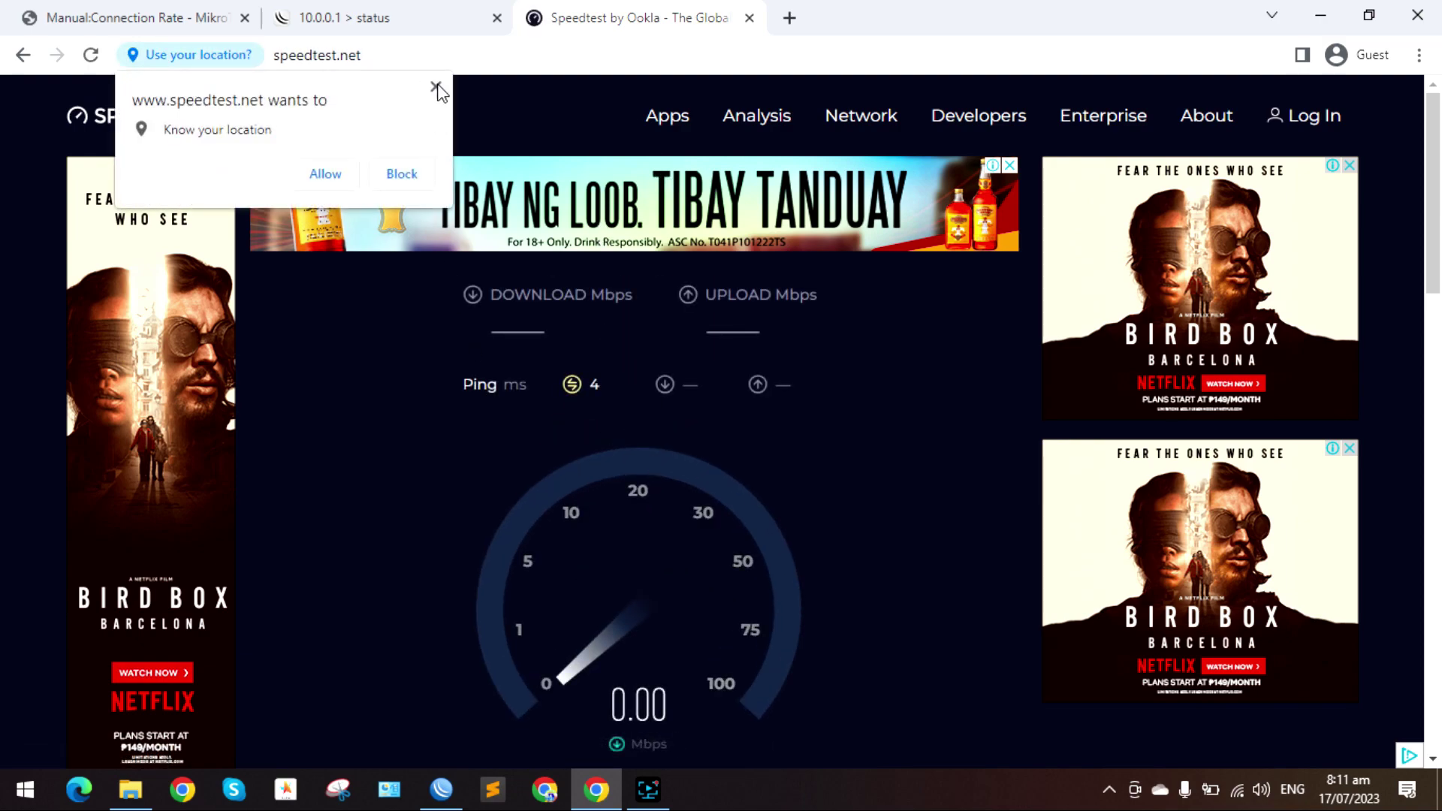
left_click(435, 87)
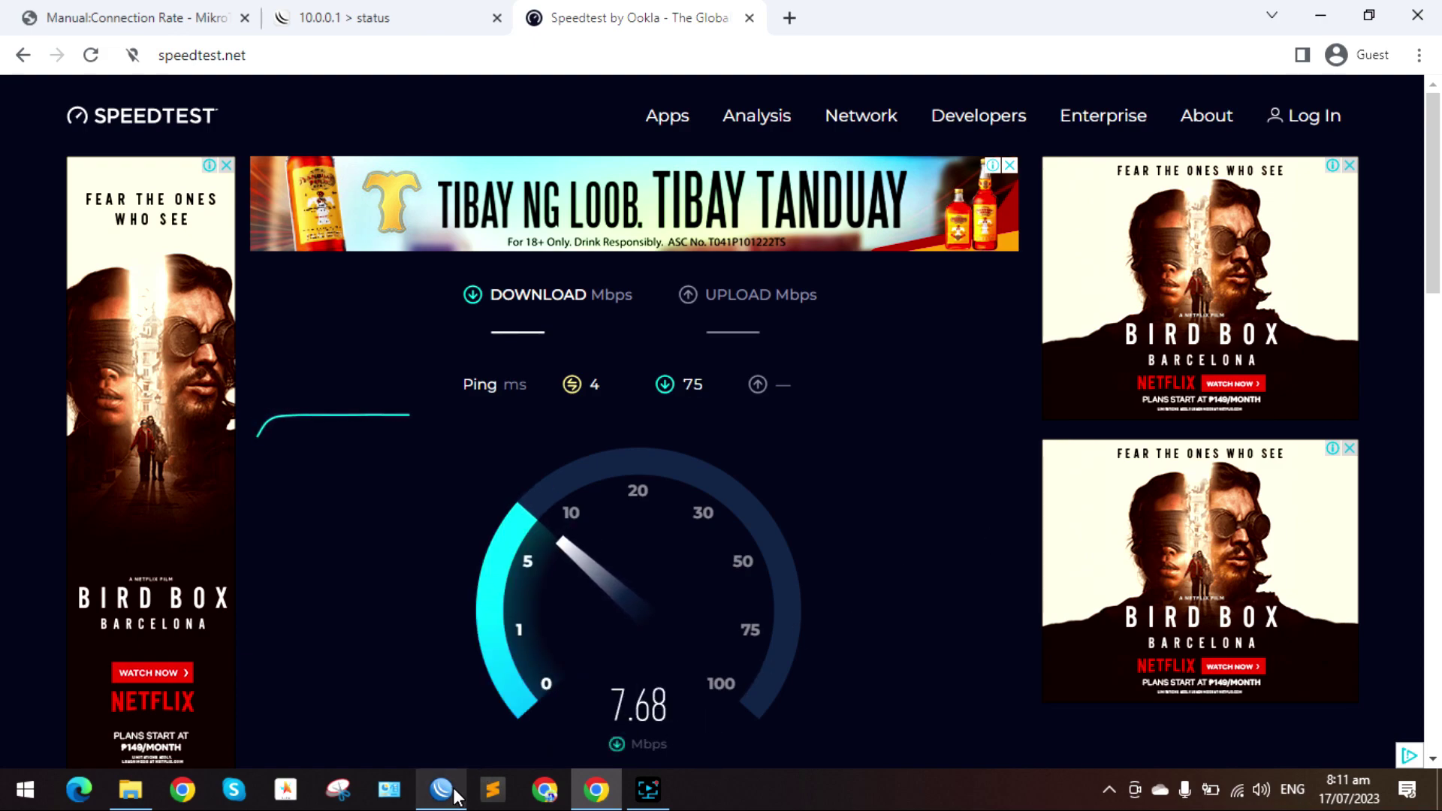
mouse_move(451, 799)
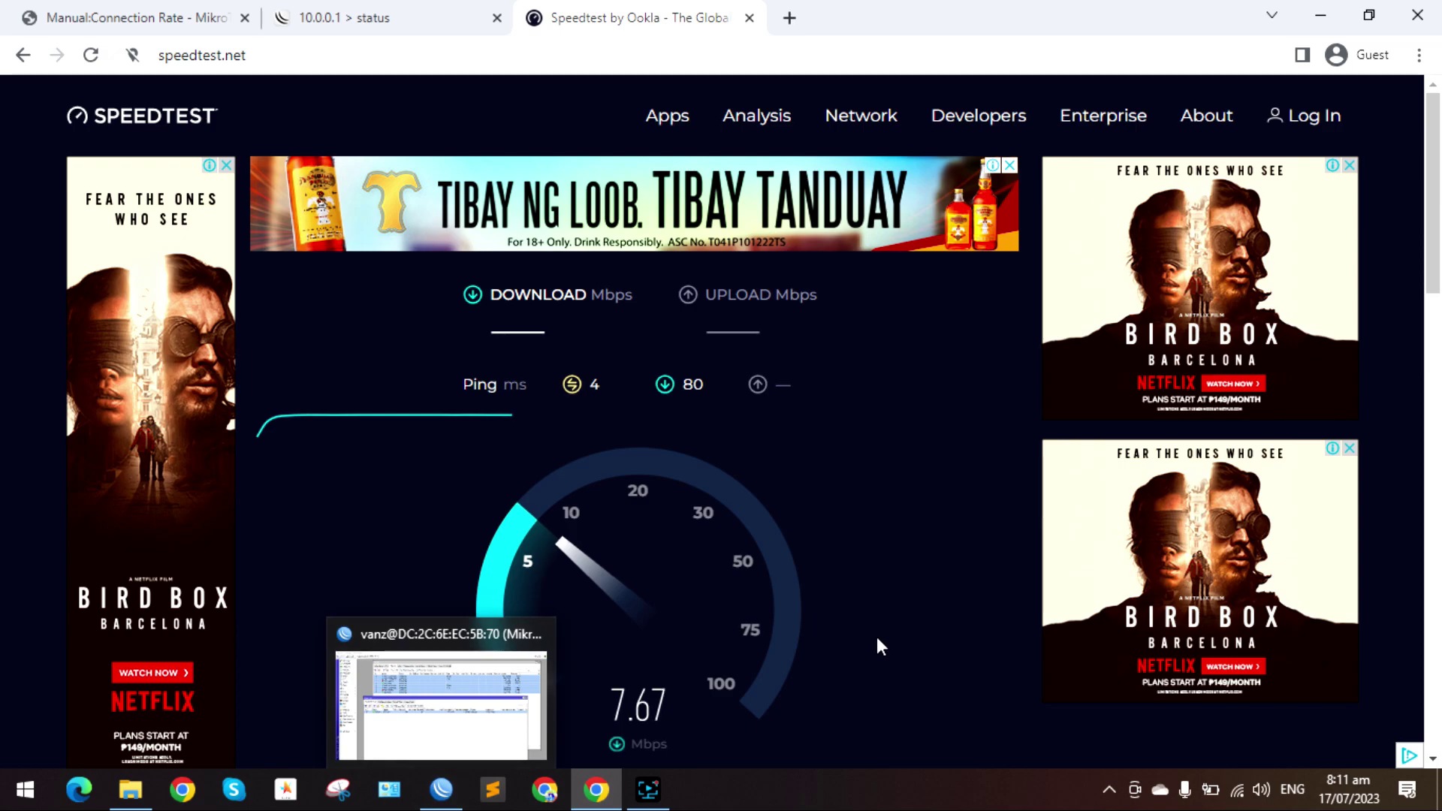
Glance at the WinBox queue traffic, then reload the Speedtest page in Chrome
left_click(445, 790)
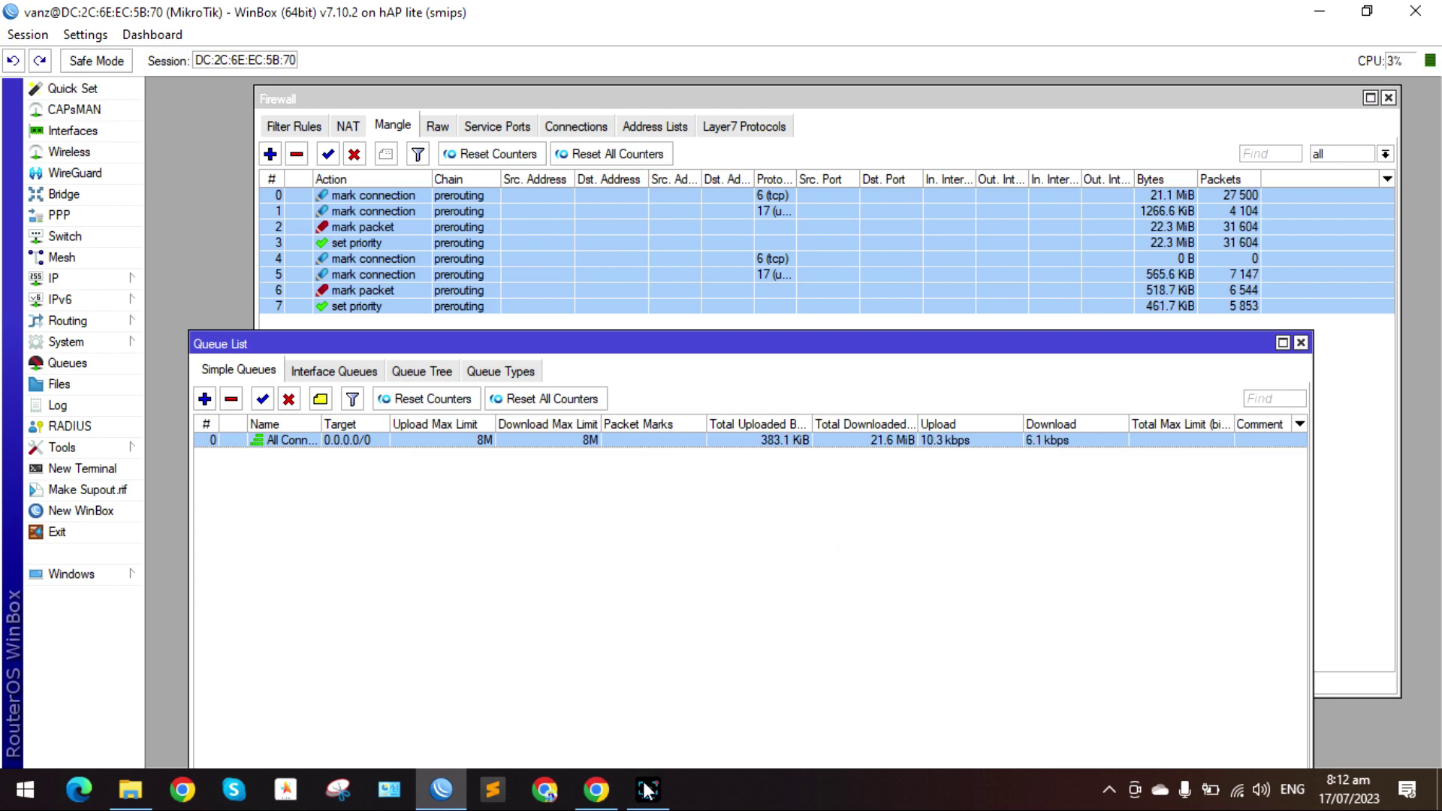
left_click(601, 795)
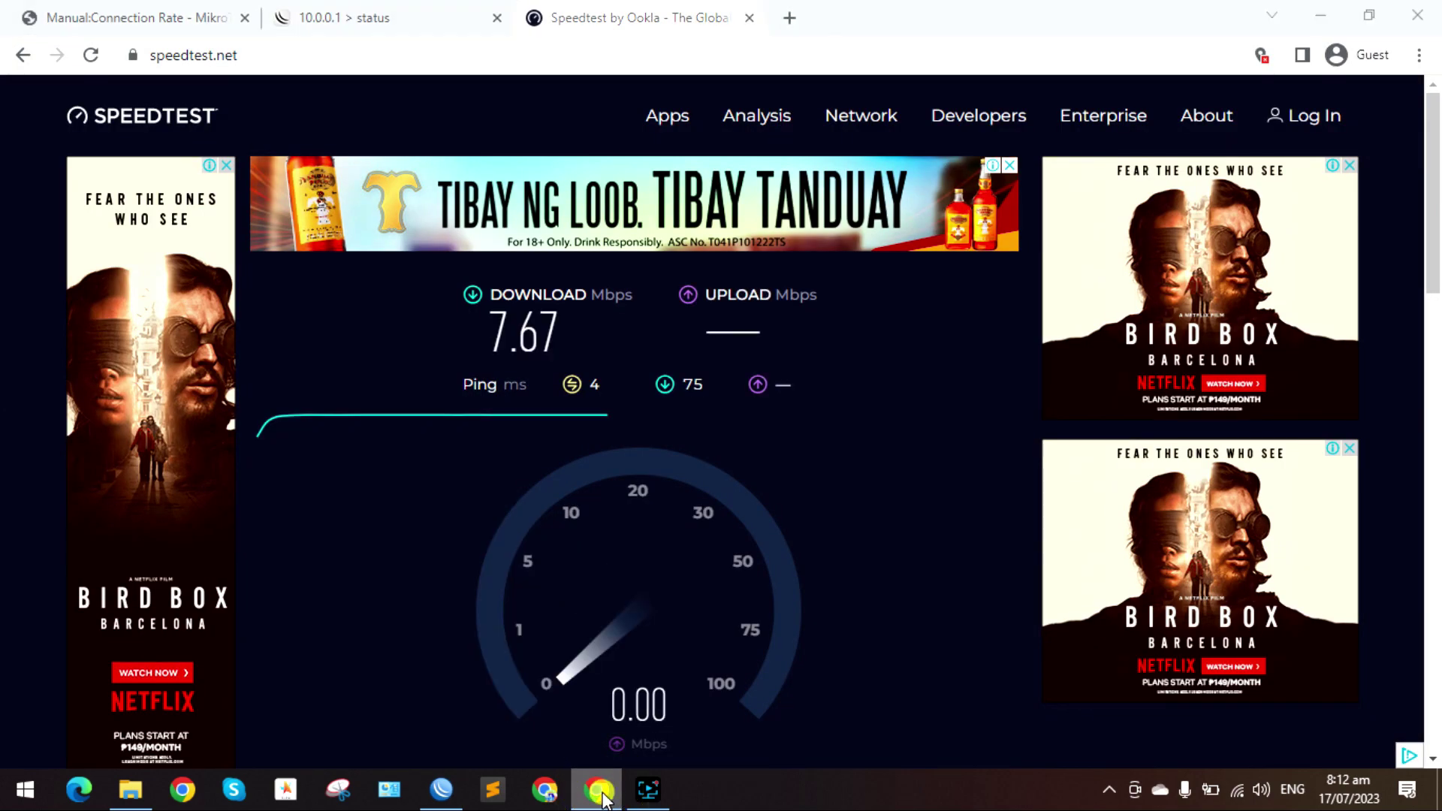
left_click(604, 798)
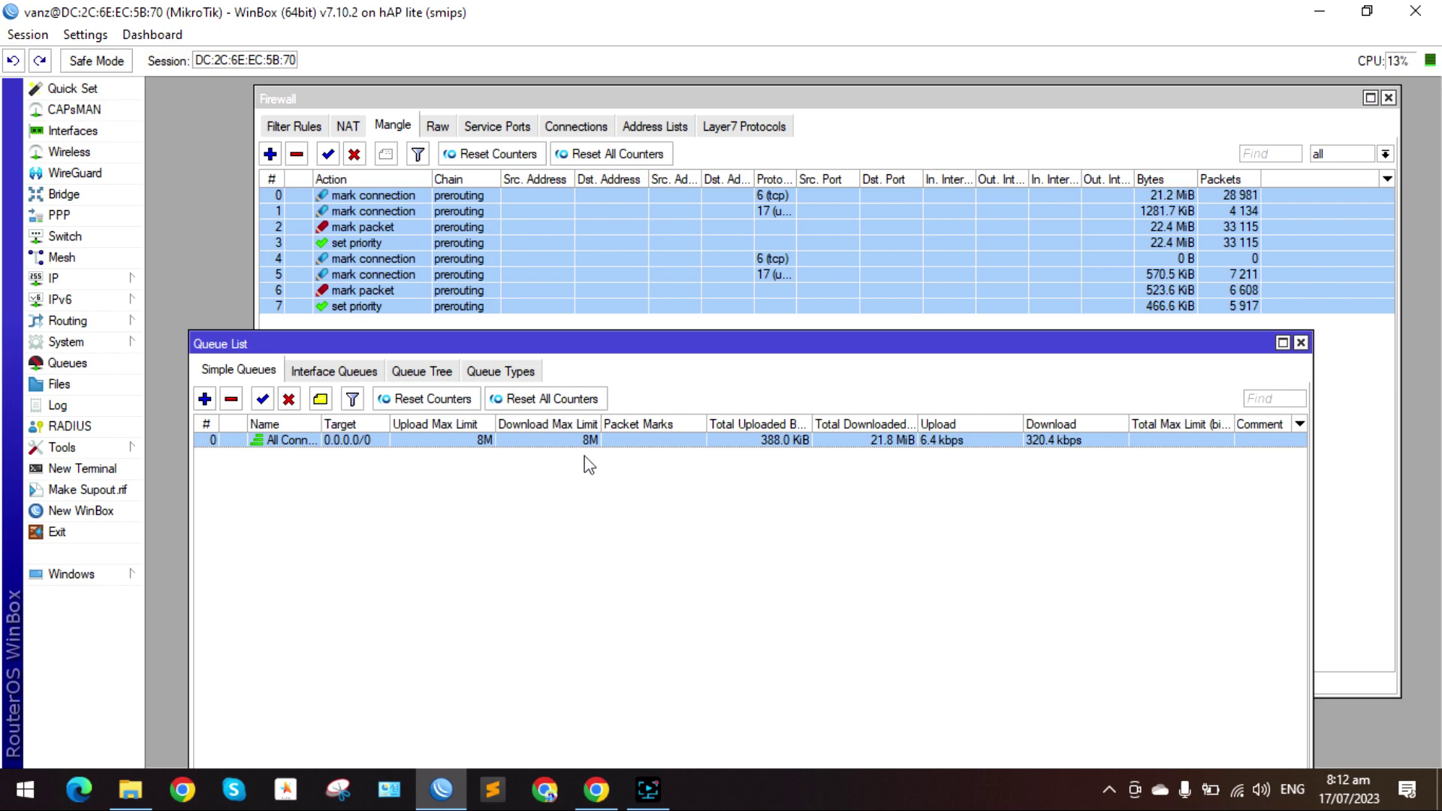
mouse_move(607, 802)
left_click(608, 802)
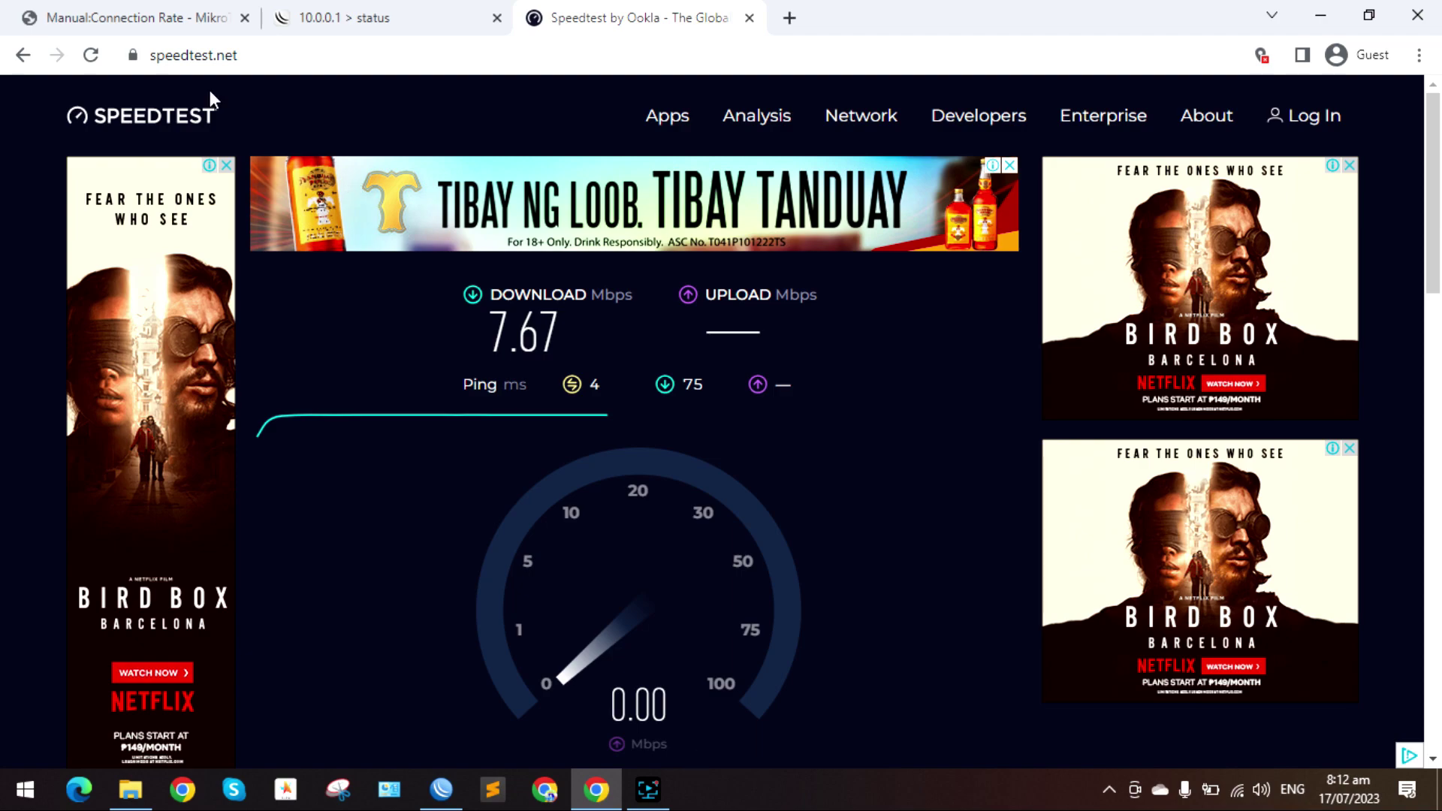
left_click(96, 59)
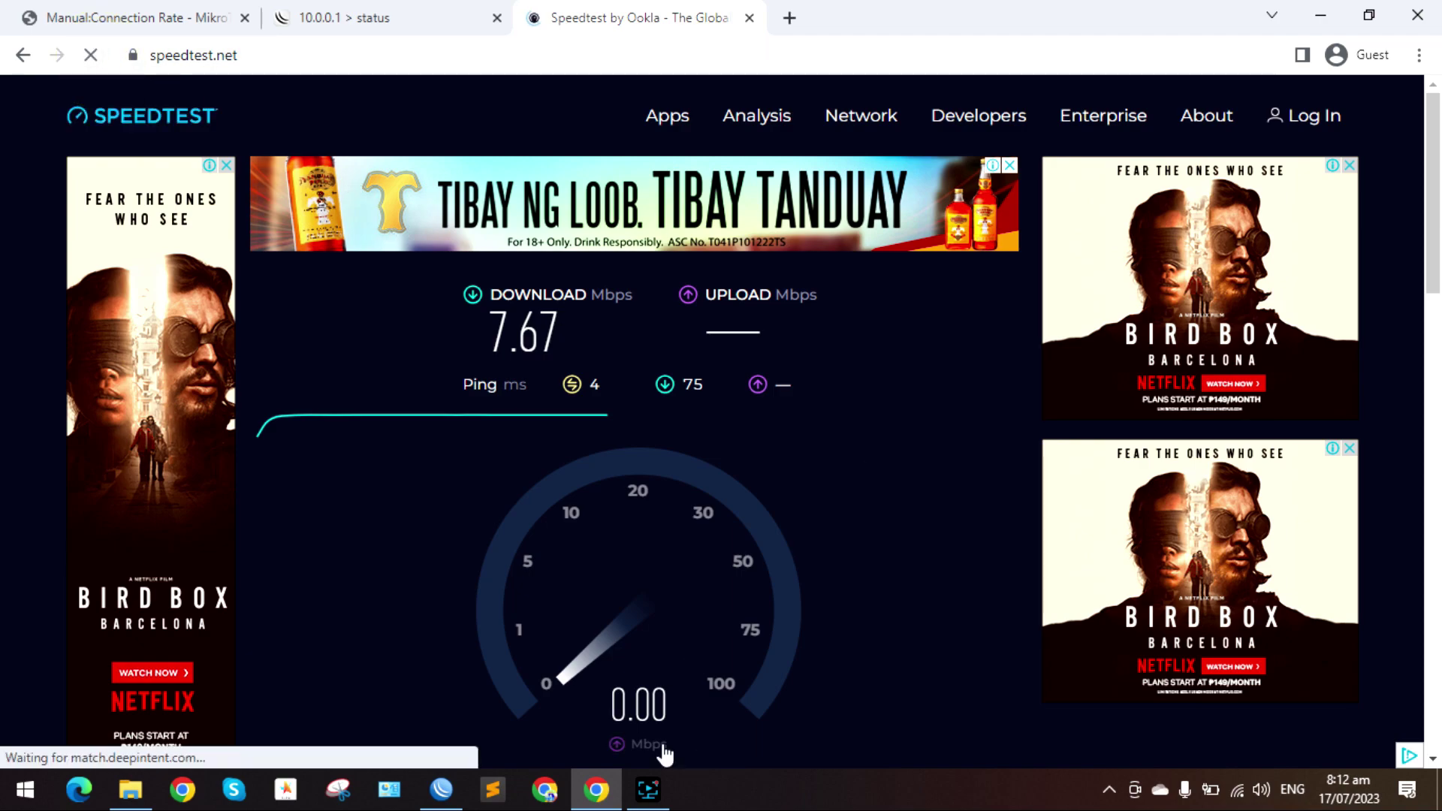
Disable the 8M All Connections simple queue in WinBox, then return to Speedtest
left_click(447, 791)
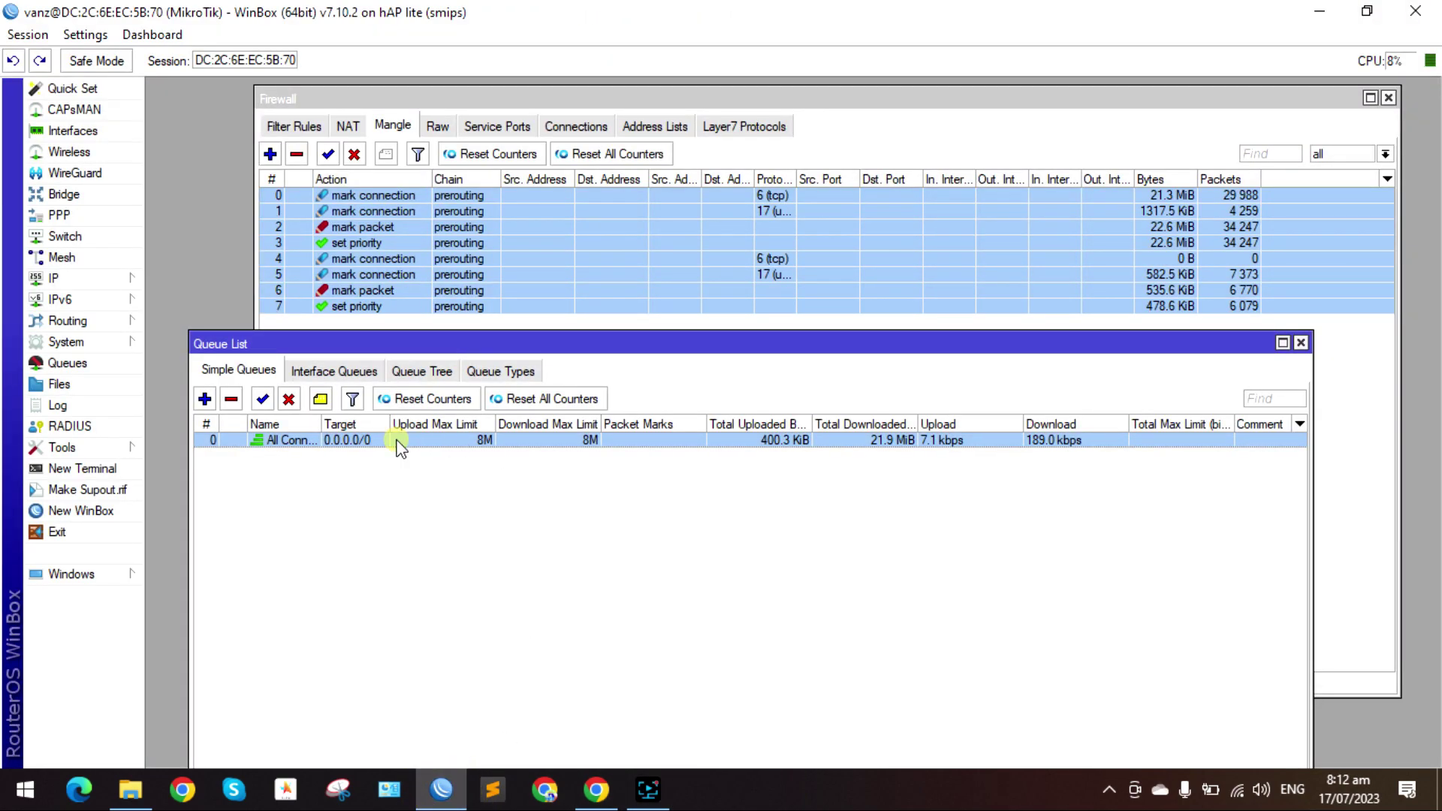
left_click(290, 399)
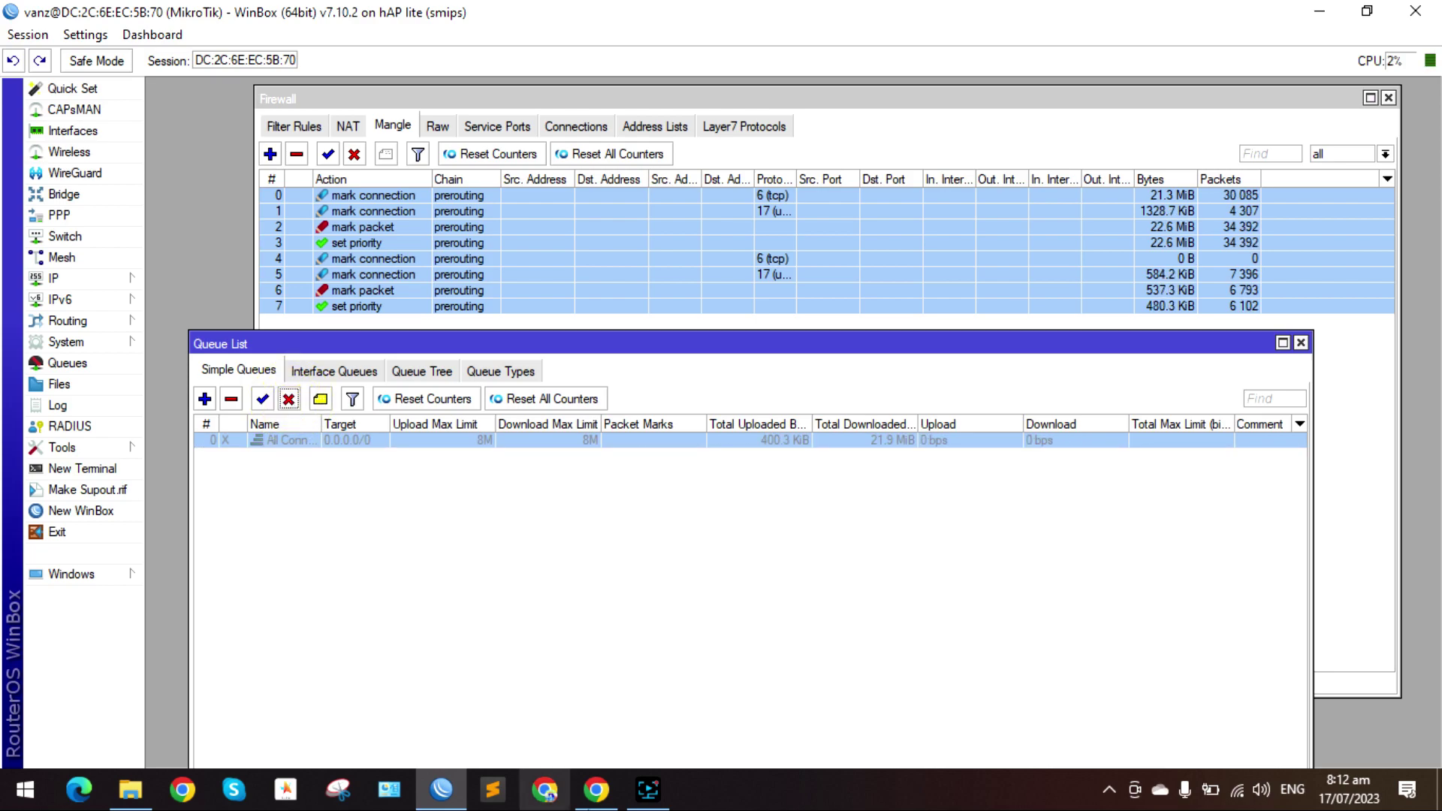
left_click(602, 798)
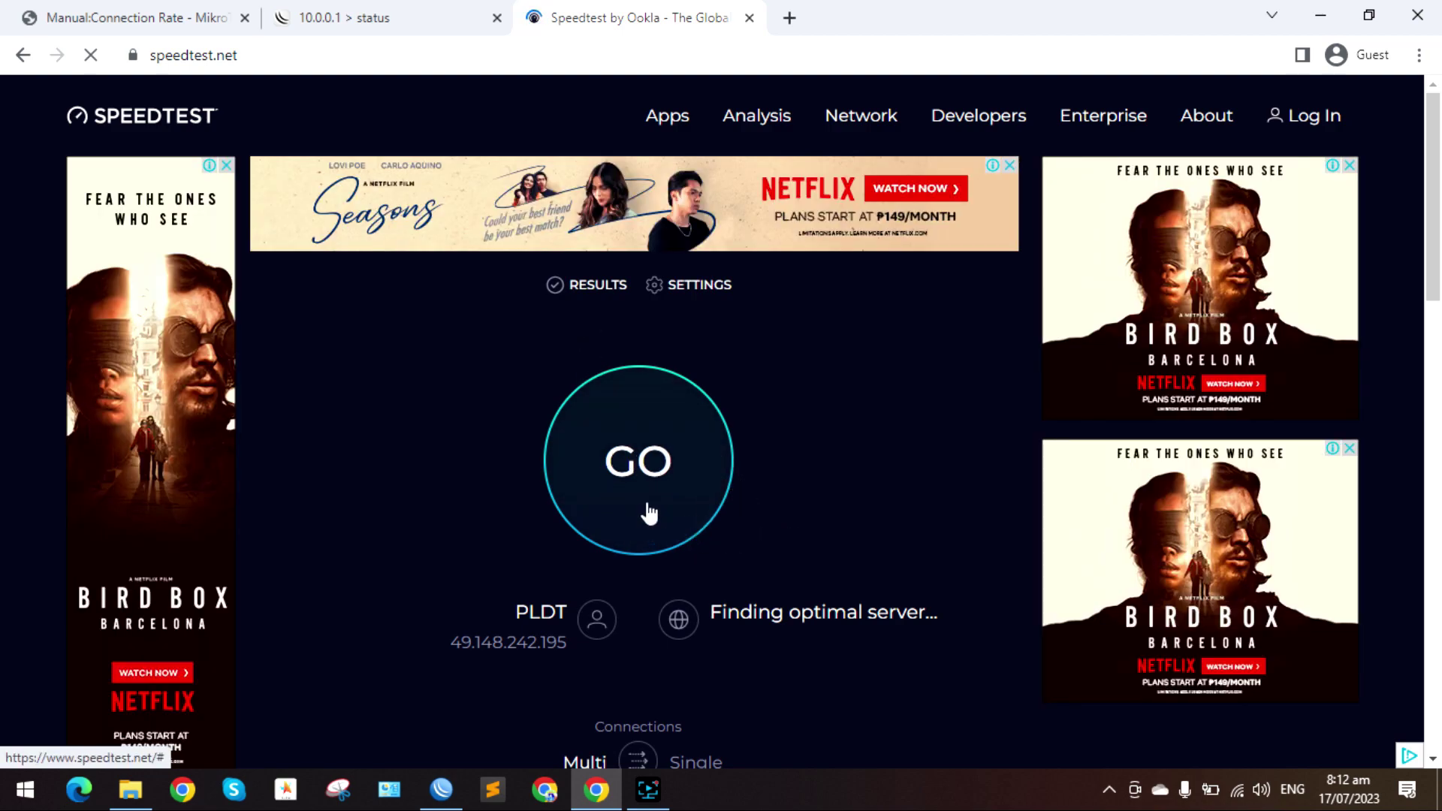
Check the 10.0.0.1 hotspot status, then run a Speedtest reaching 21.20 Mbps download with 322 ms ping
mouse_move(1242, 799)
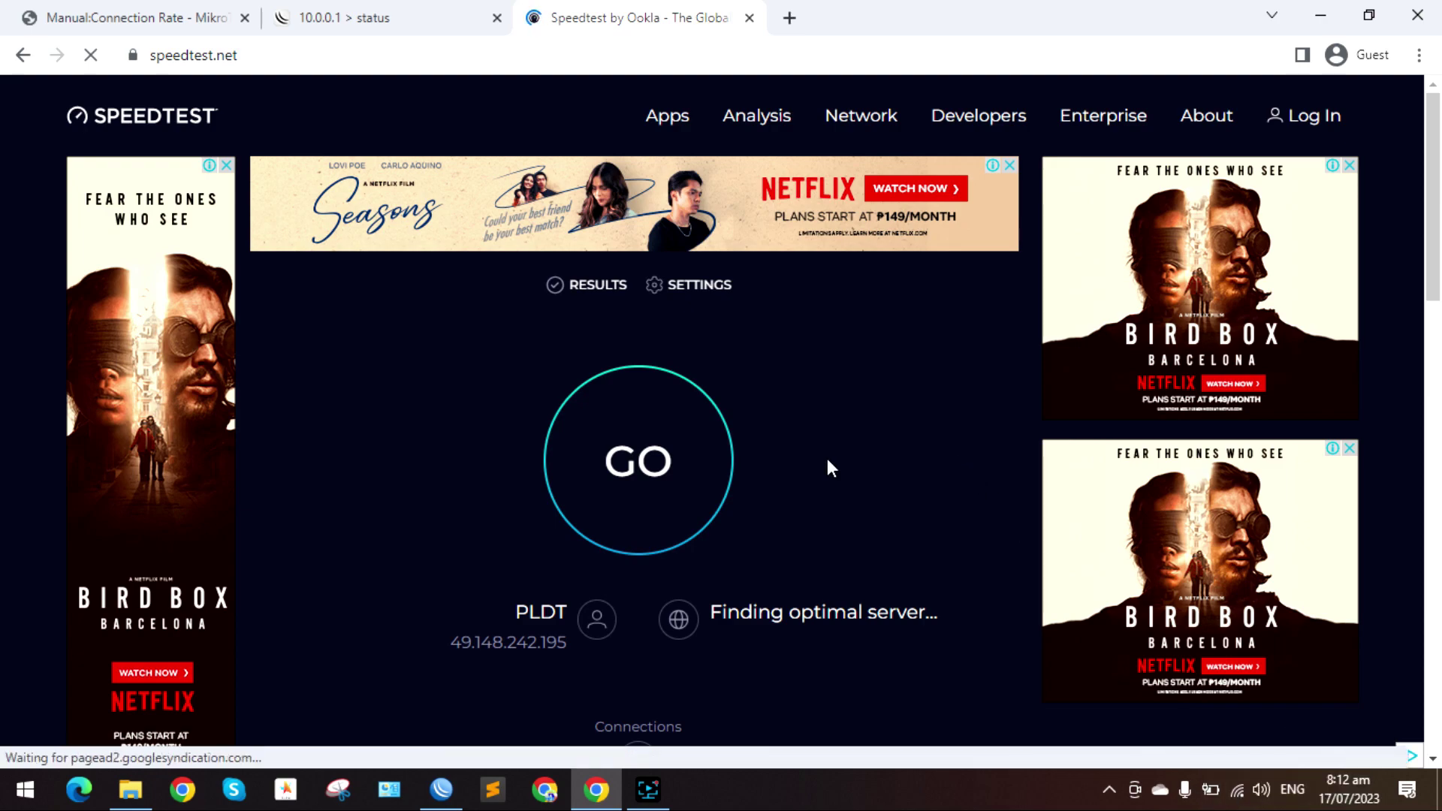
left_click(348, 9)
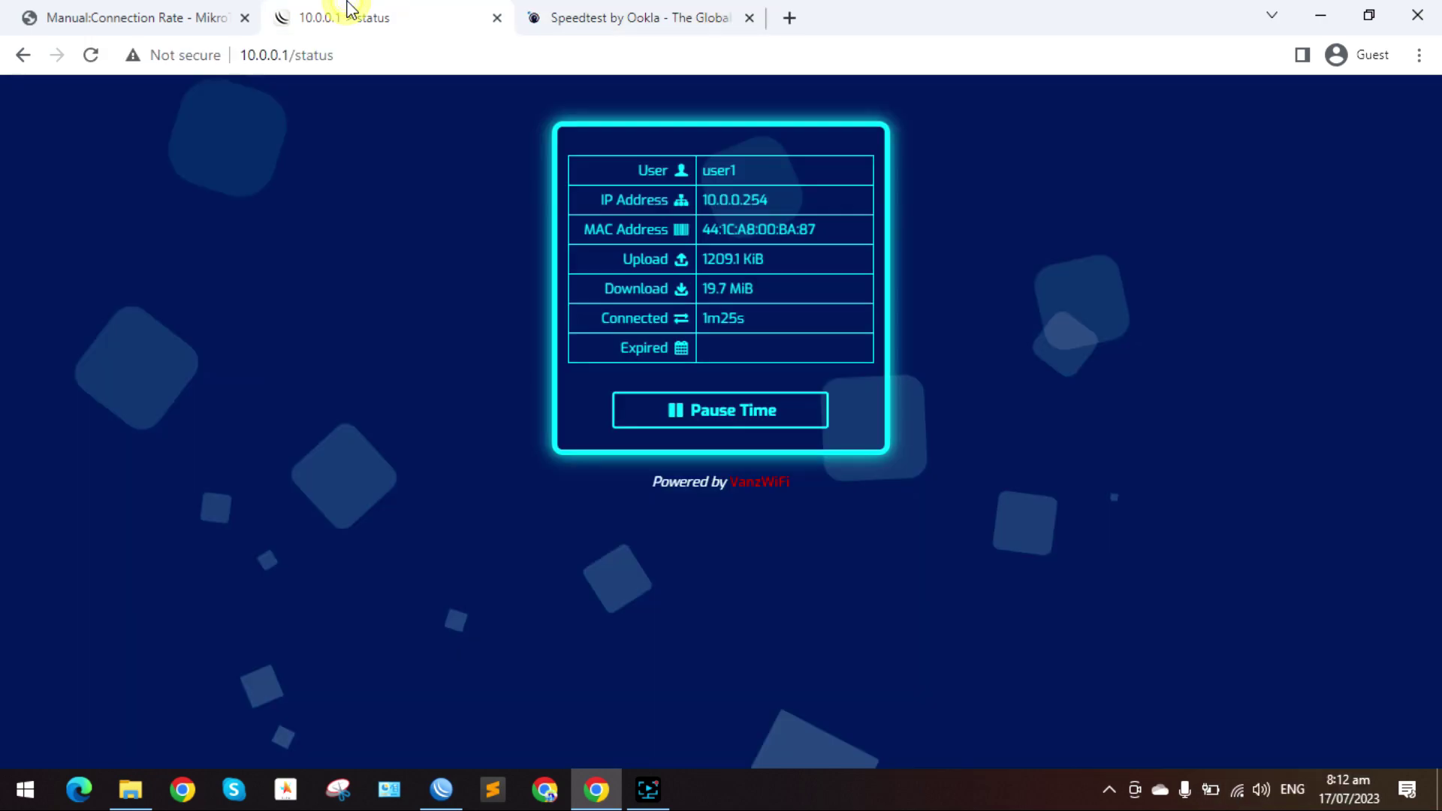
left_click(638, 11)
left_click(671, 484)
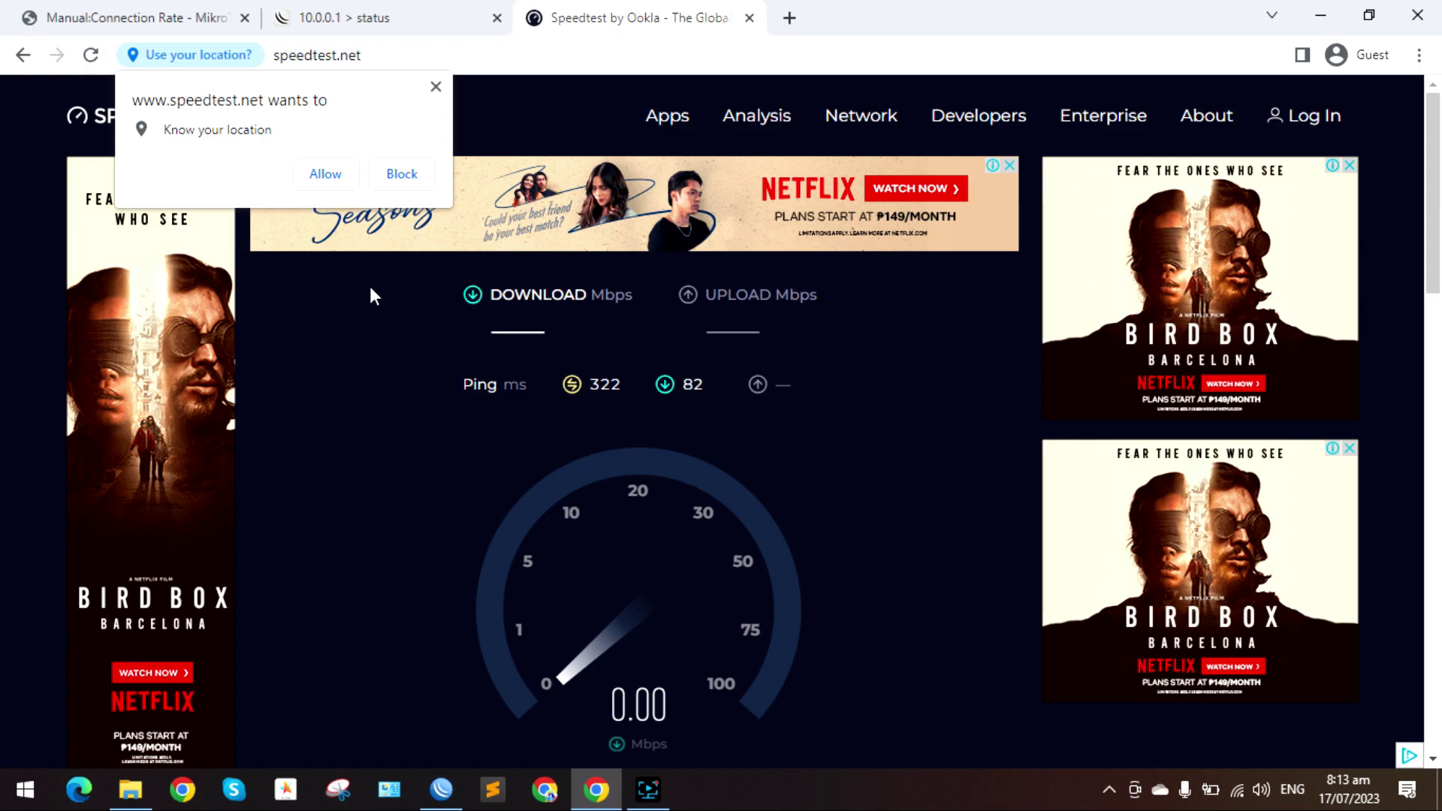
left_click(437, 88)
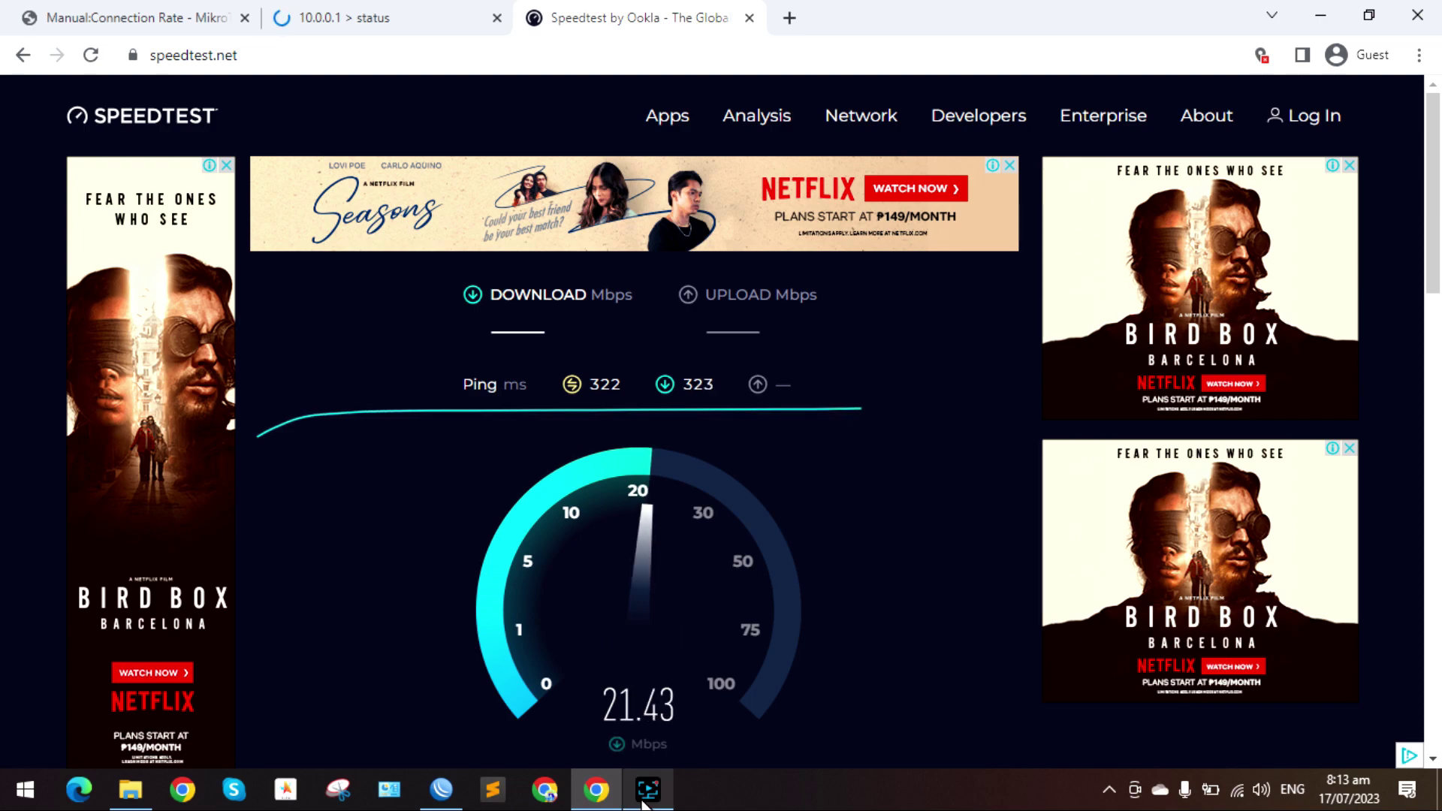
mouse_move(433, 801)
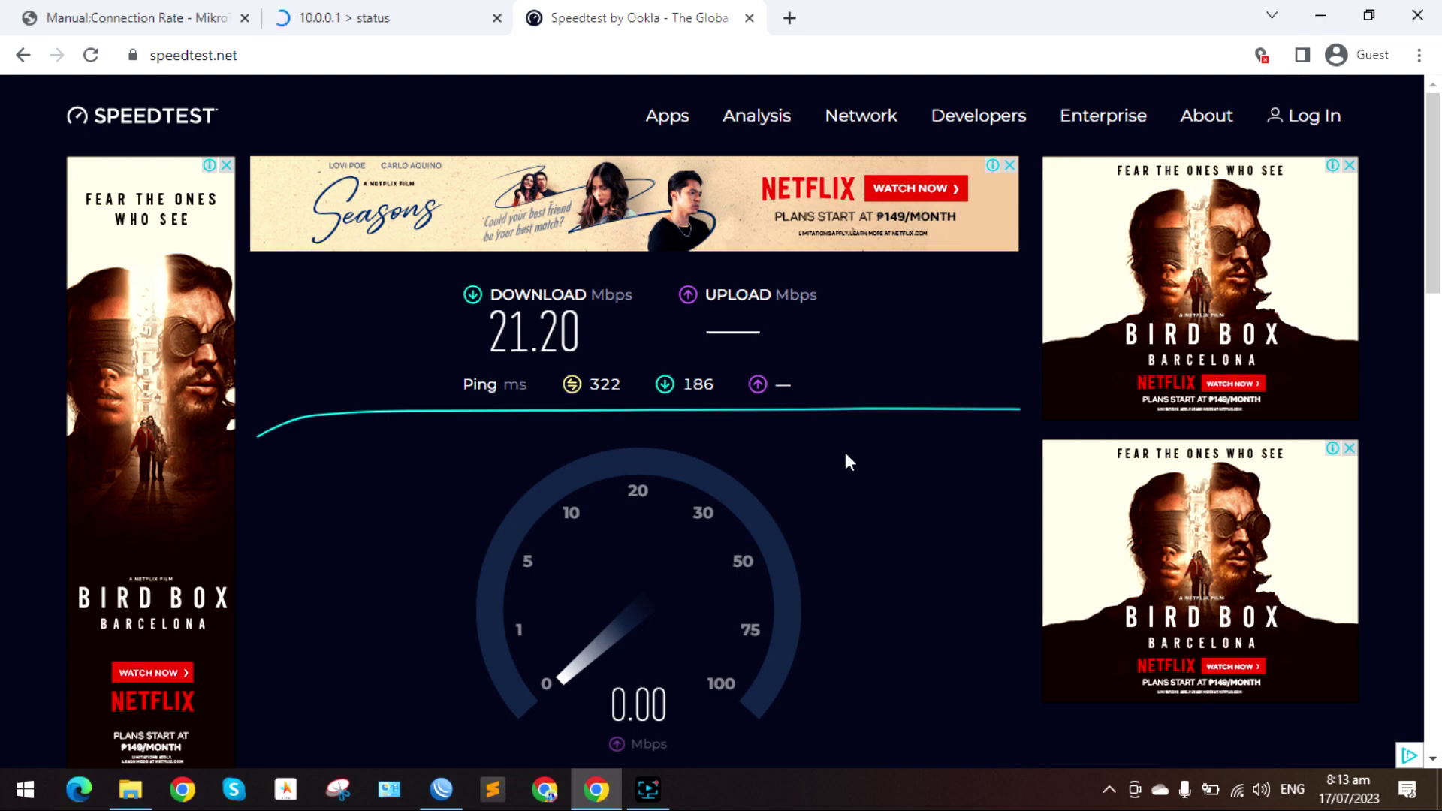
Re-enable the 8M simple queue while the Speedtest upload measures about 13.41 Mbps
left_click(440, 798)
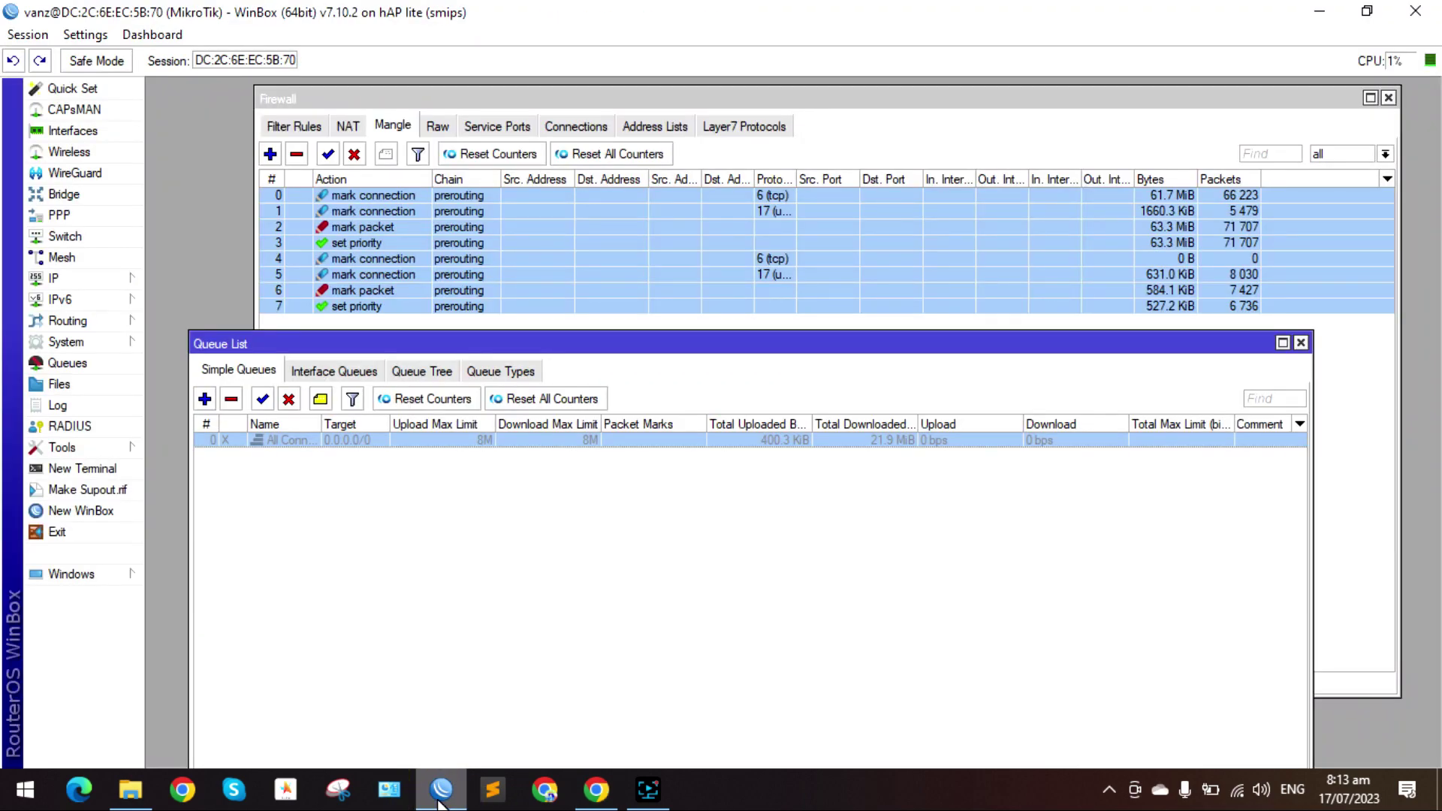
left_click(290, 447)
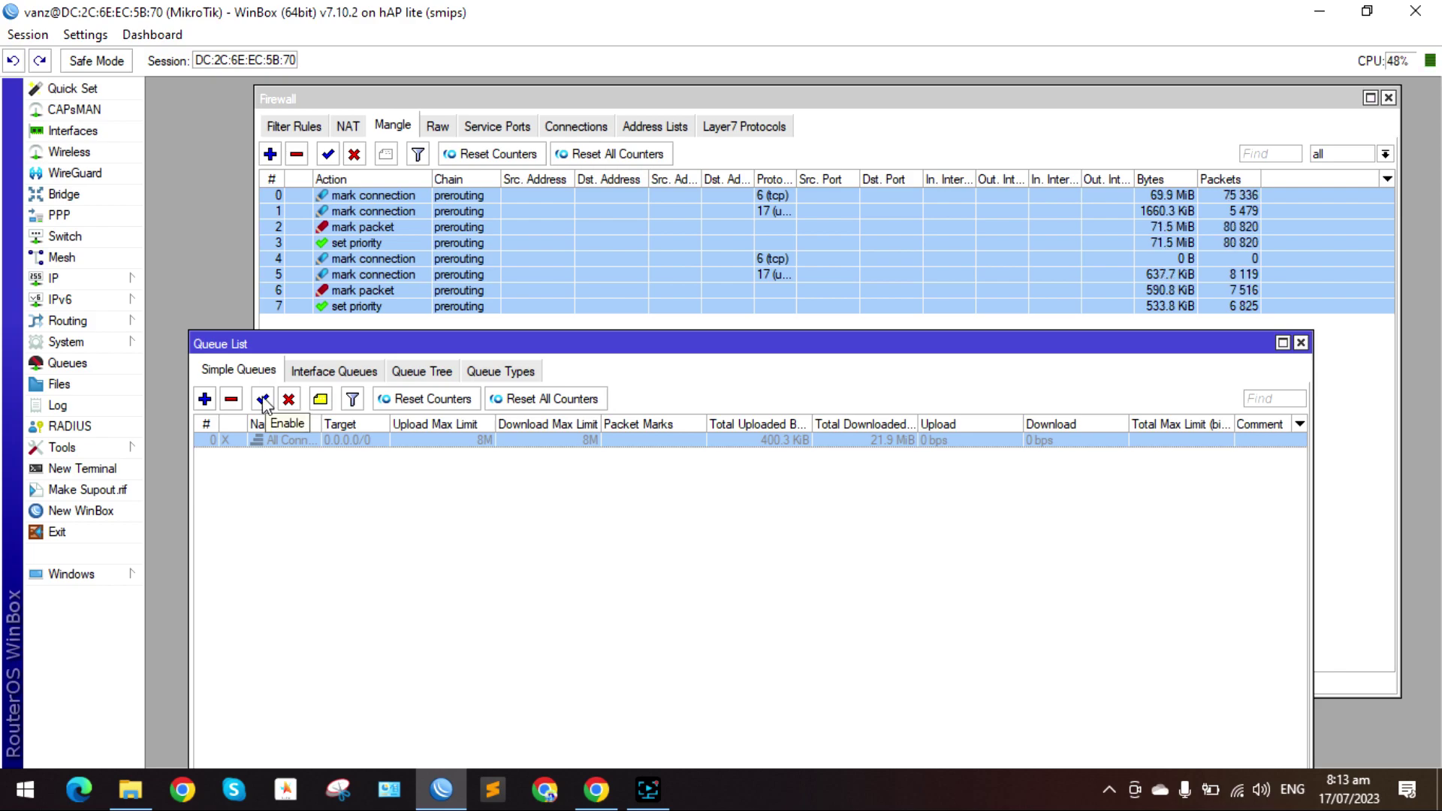
left_click(263, 402)
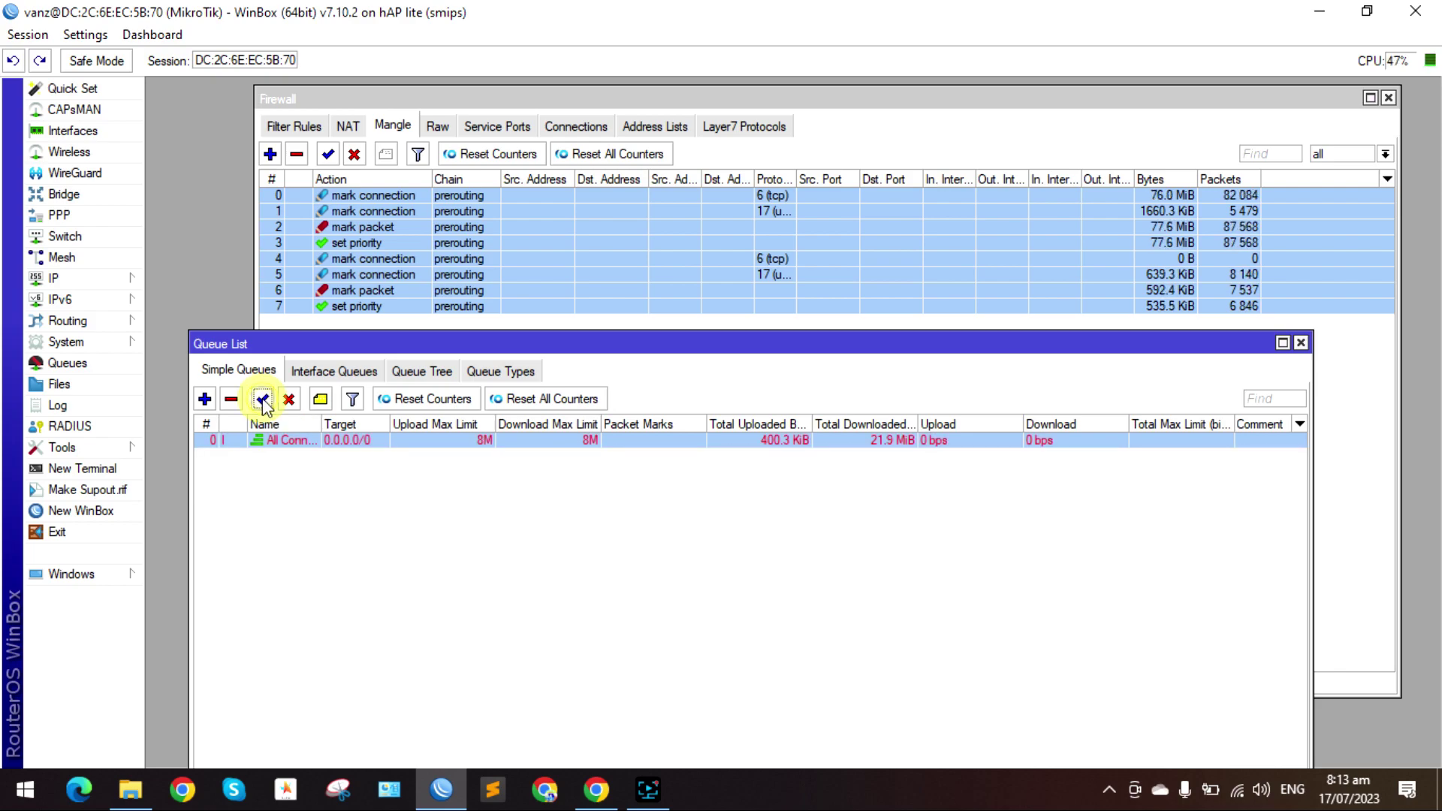
left_click(596, 789)
mouse_move(1217, 105)
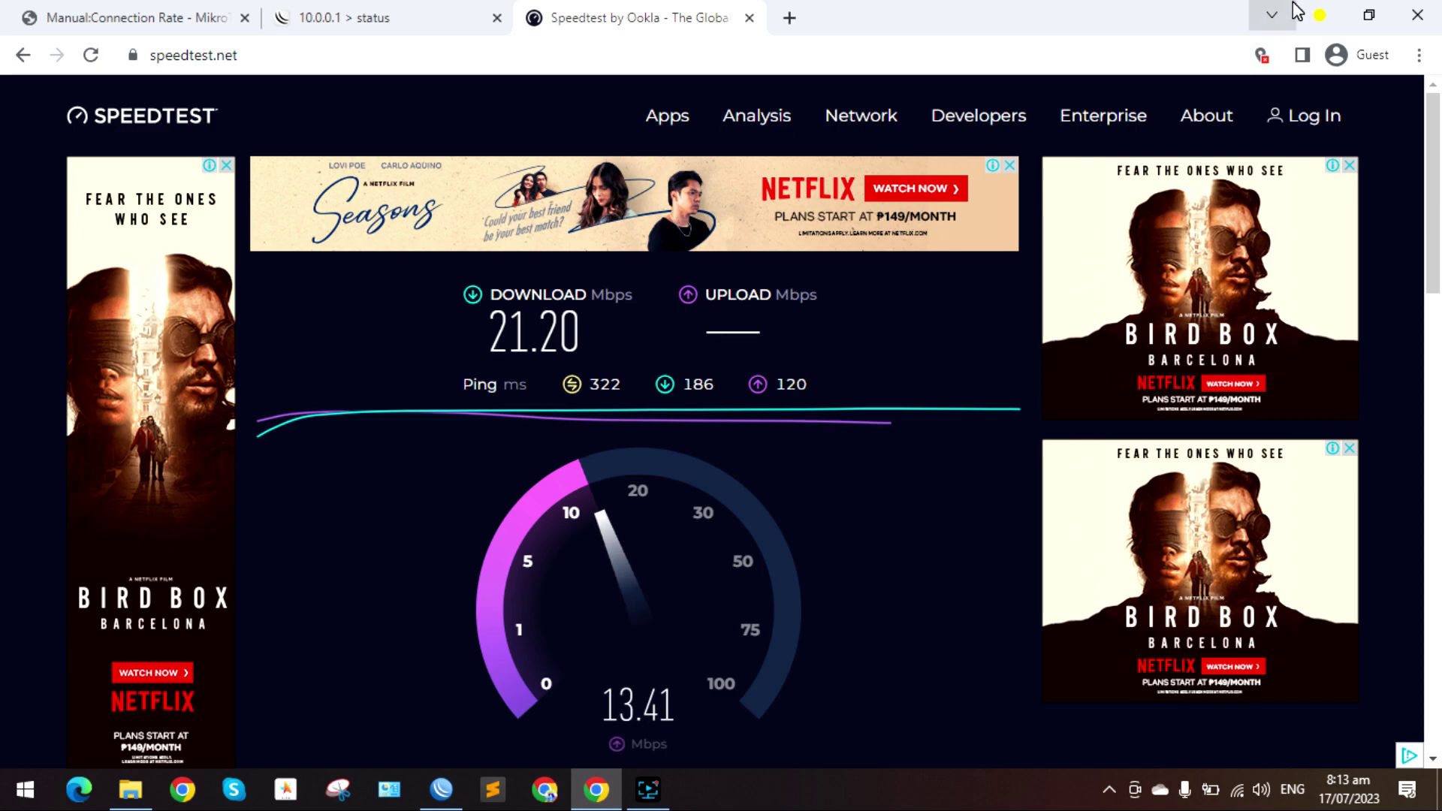
left_click(1321, 15)
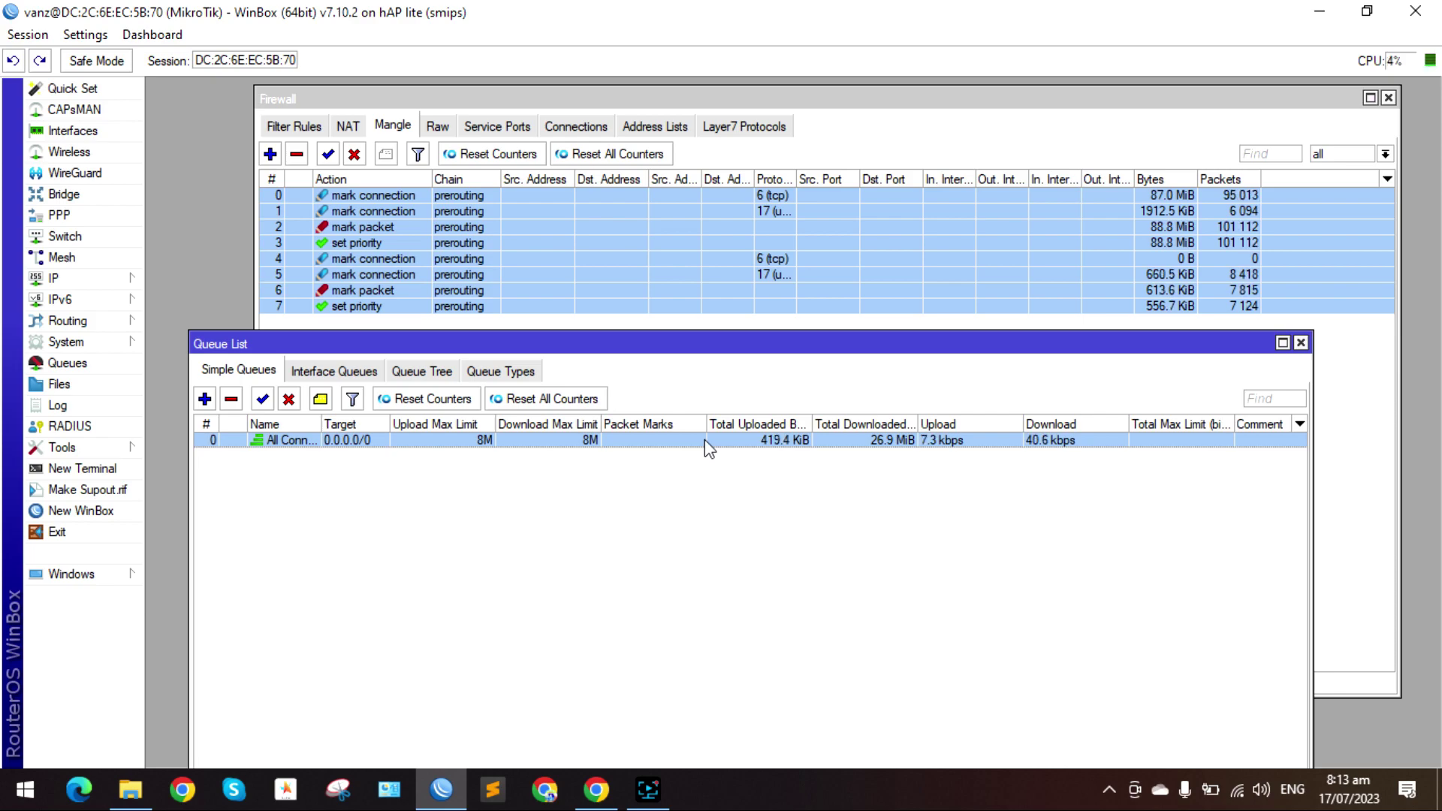
Move the Queue List window higher over the mangle rows so its status bar is visible
left_click(564, 341)
mouse_move(565, 341)
left_mouse_down()
mouse_move(634, 370)
mouse_move(549, 331)
left_mouse_up()
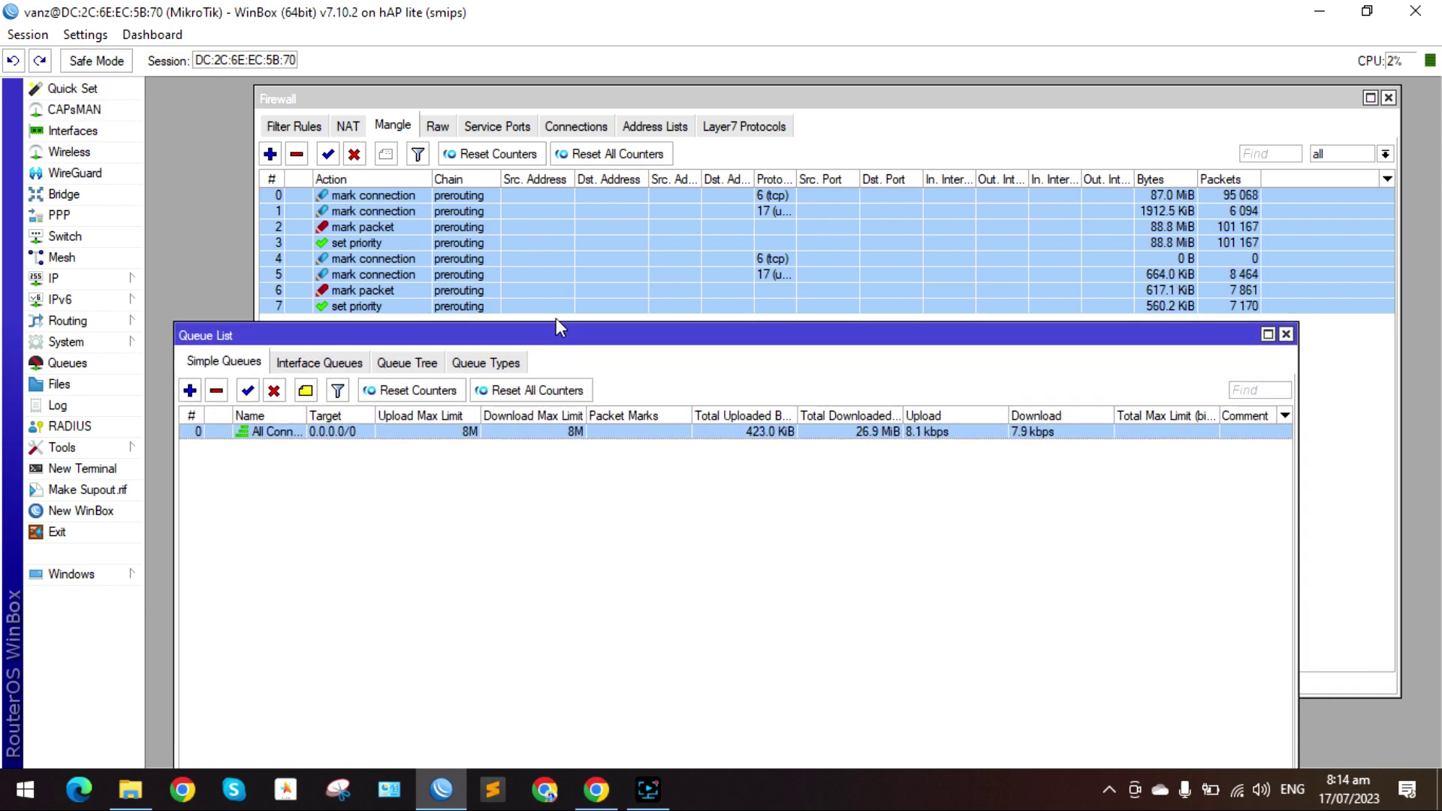
mouse_move(557, 322)
left_mouse_down()
mouse_move(557, 283)
mouse_move(554, 335)
left_mouse_up()
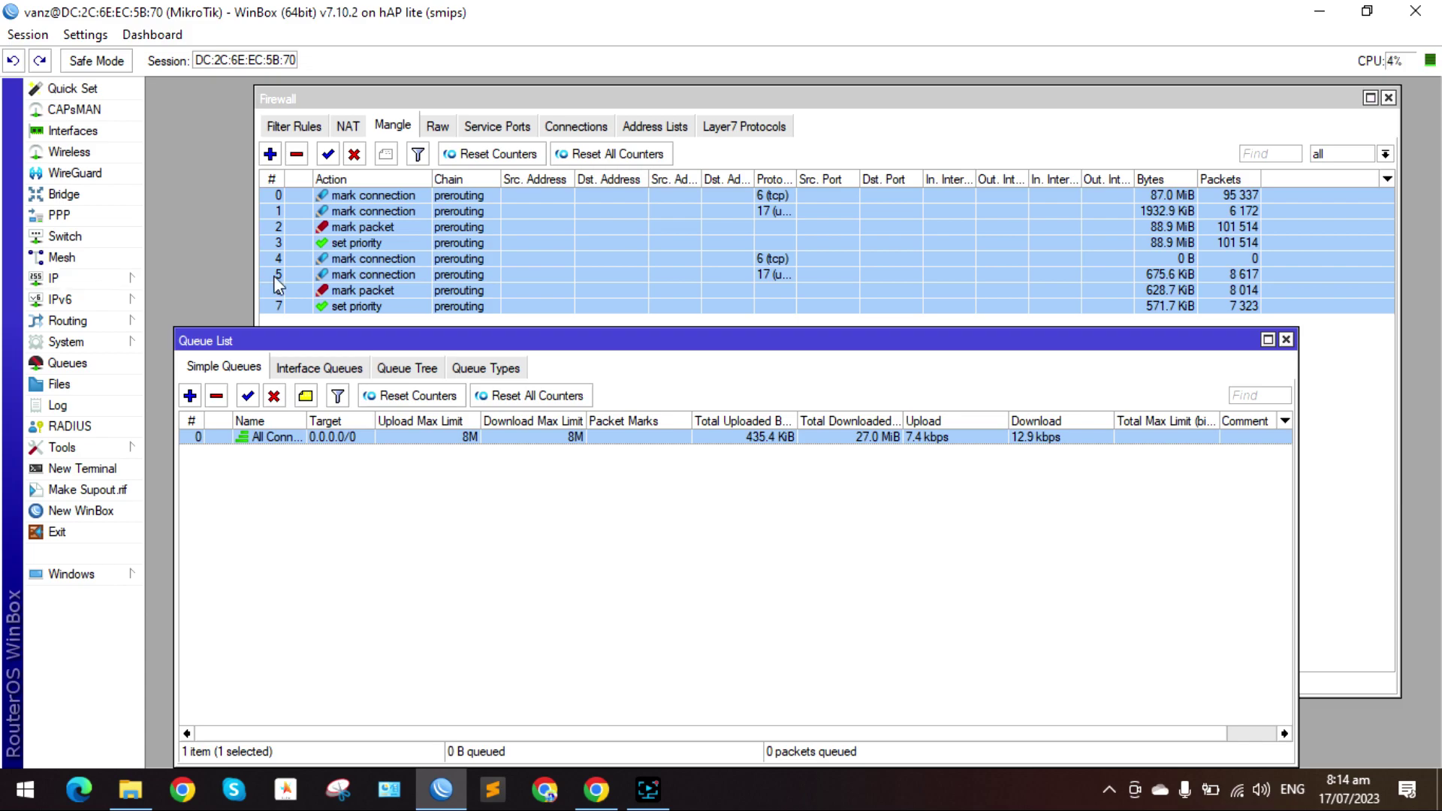
mouse_move(759, 344)
left_mouse_down()
mouse_move(748, 288)
mouse_move(767, 284)
mouse_move(754, 332)
left_mouse_up()
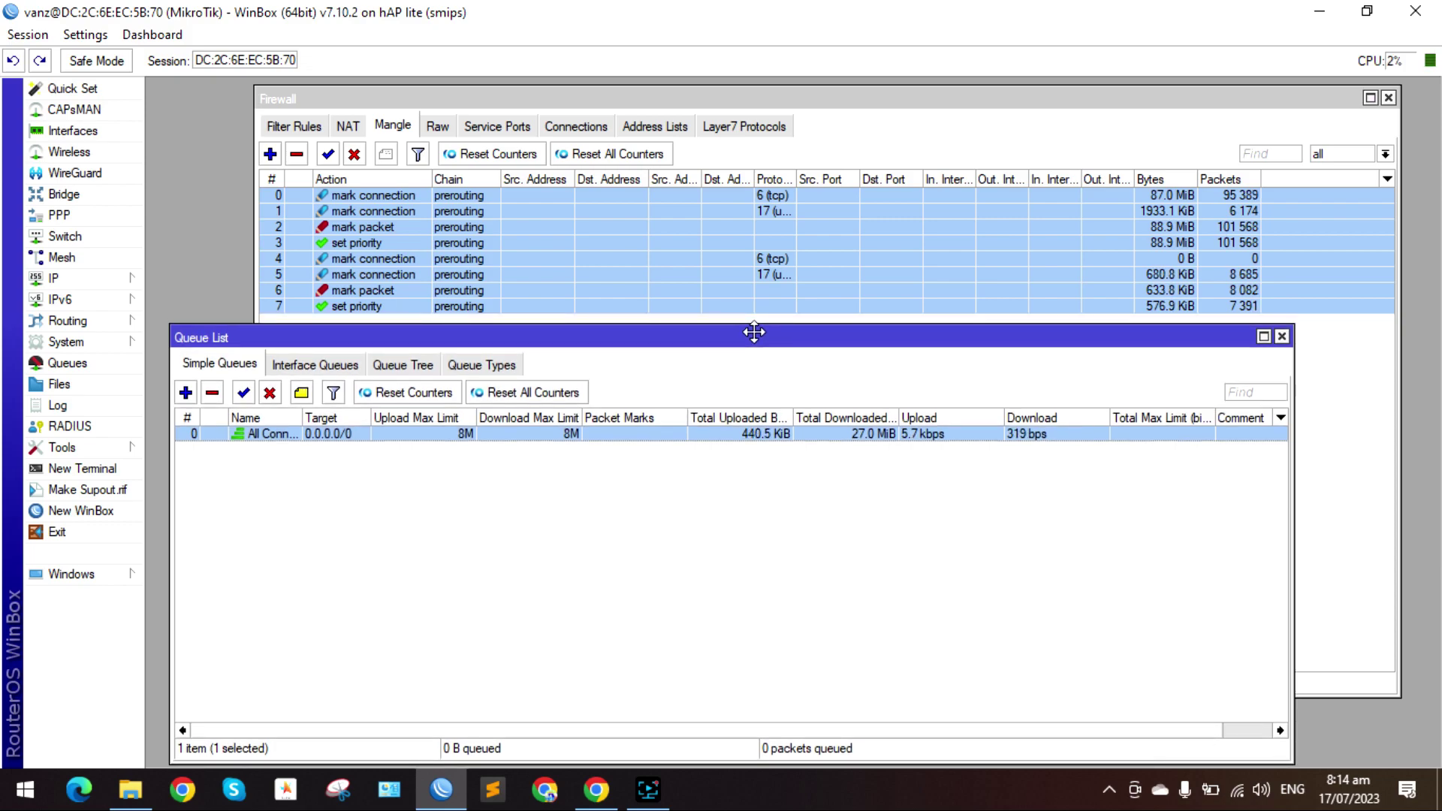